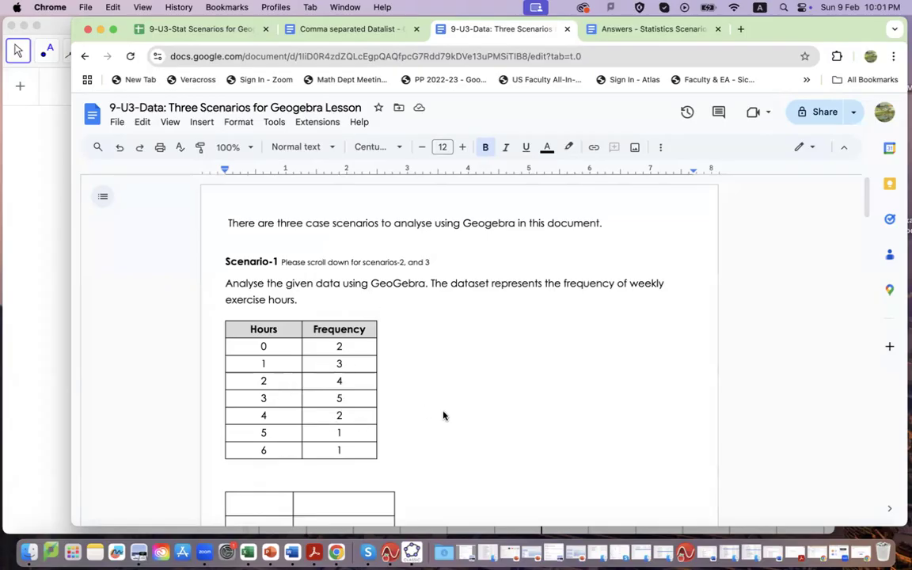
Look through the data tables of all three scenarios in the document.
scroll(443, 415, down, 10)
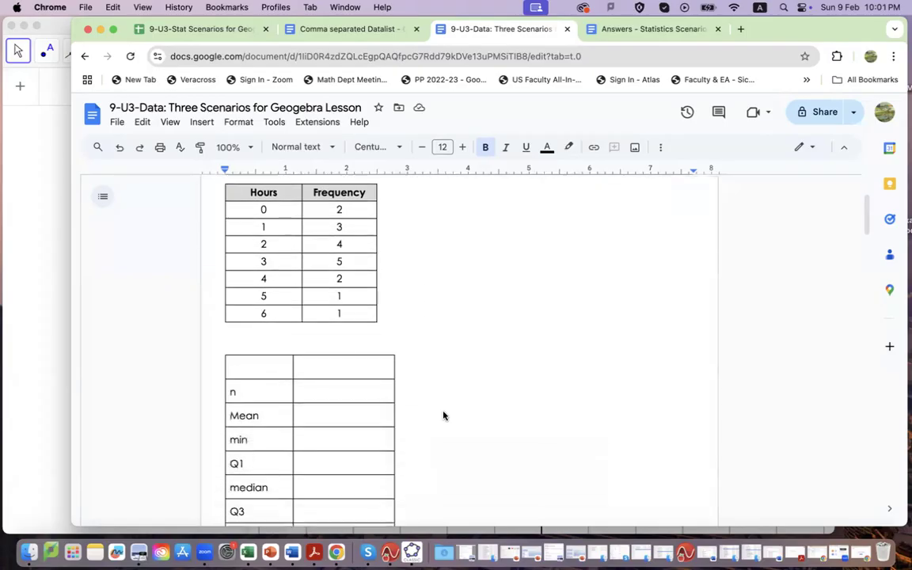
scroll(443, 416, down, 4)
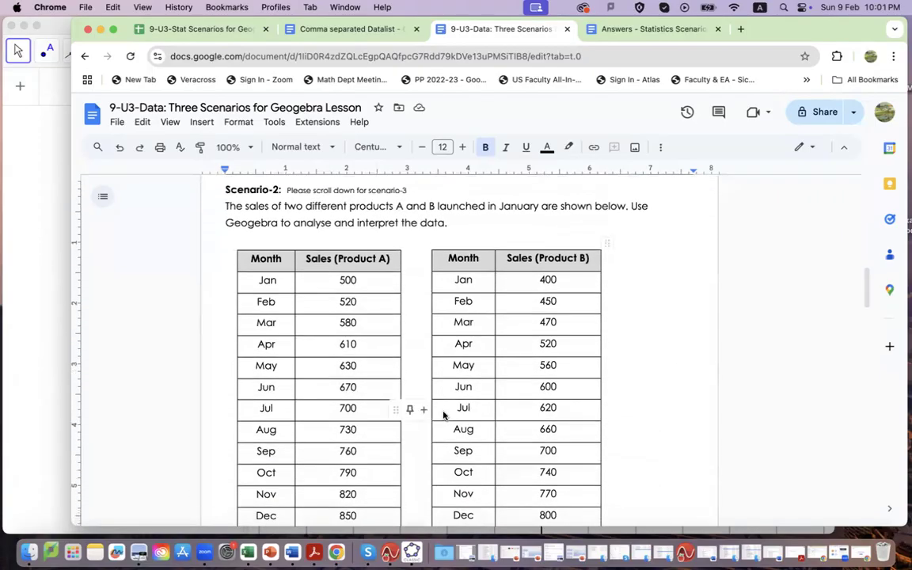
scroll(443, 416, down, 1)
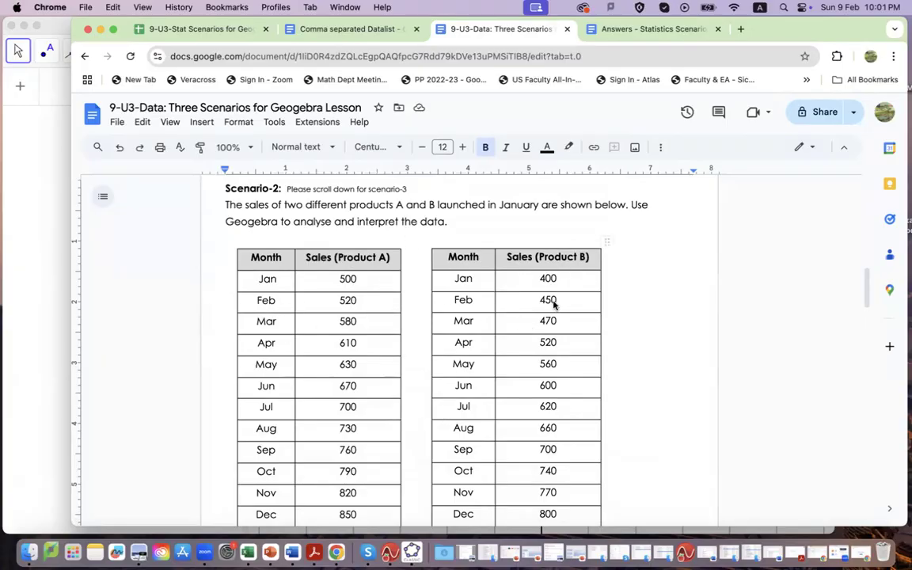
scroll(553, 305, down, 15)
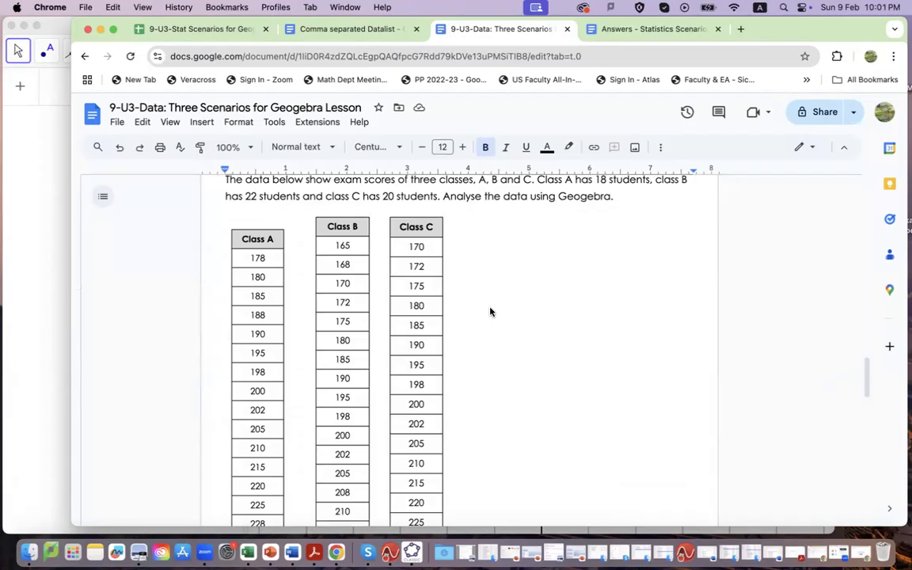
scroll(491, 311, down, 4)
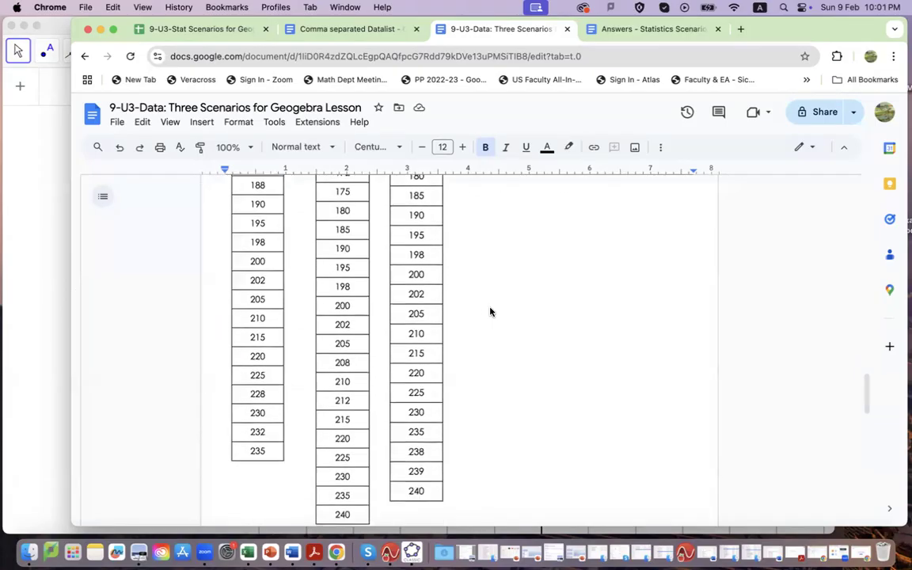
scroll(490, 311, up, 20)
scroll(490, 311, up, 10)
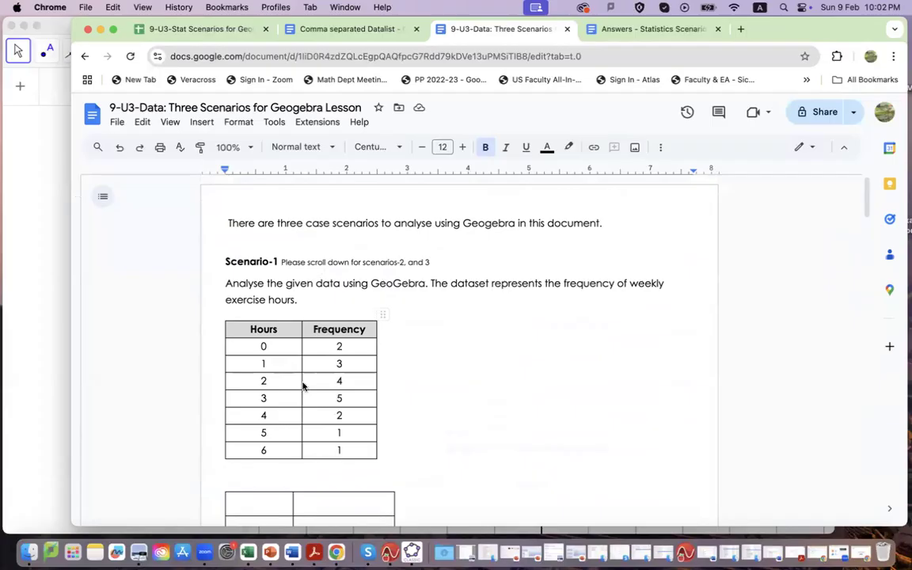
Copy the Hours and Frequency values of the Scenario-1 table, without the header row.
click(279, 346)
drag(278, 346, 340, 450)
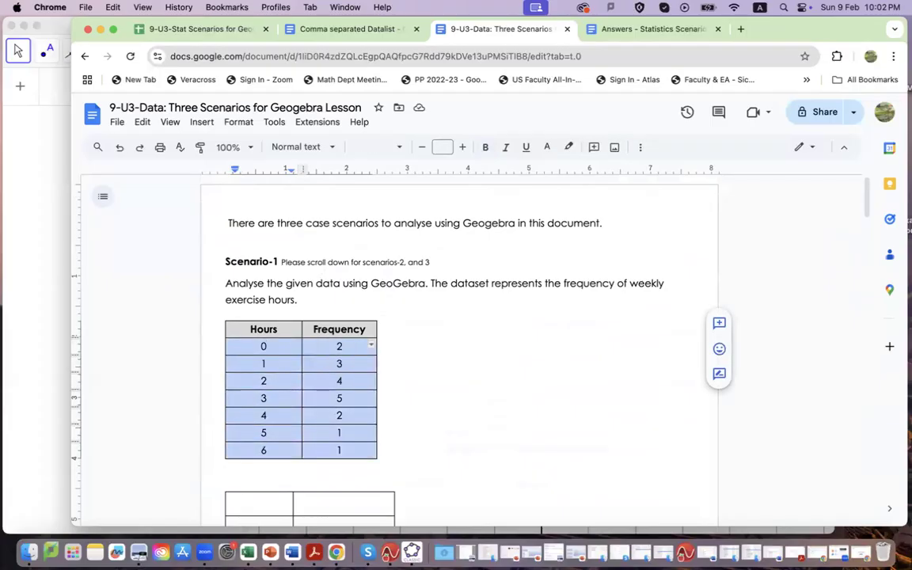
key(super+c)
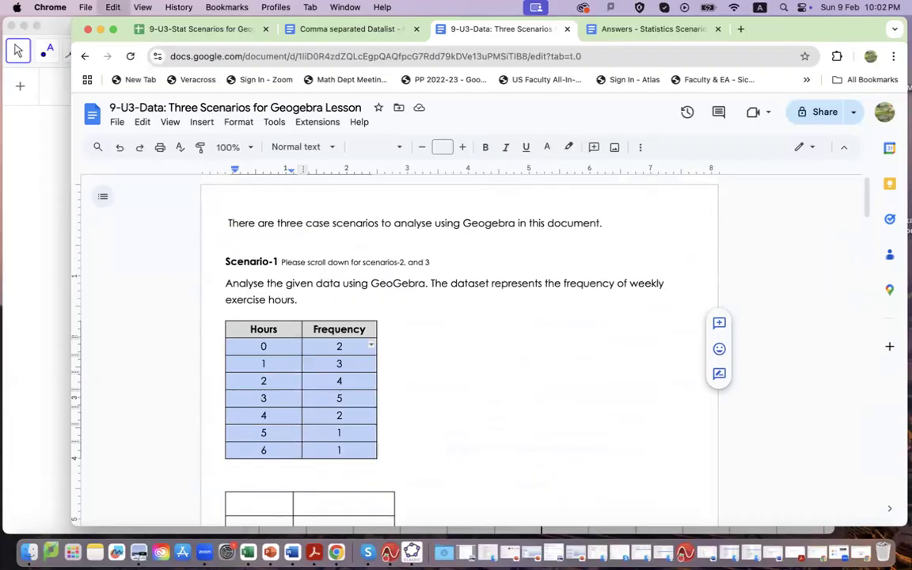
Switch to GeoGebra Classic and dismiss the list of starting perspectives.
click(16, 287)
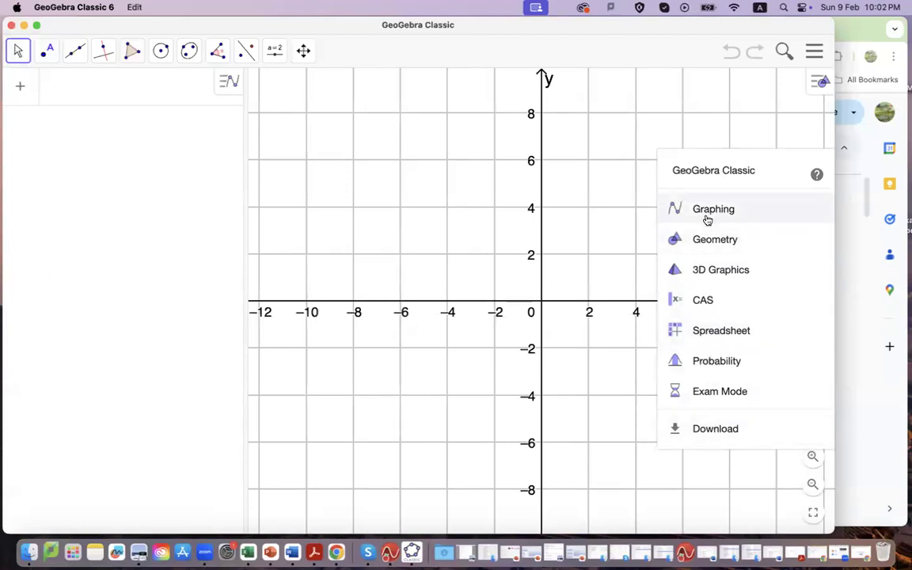
click(650, 133)
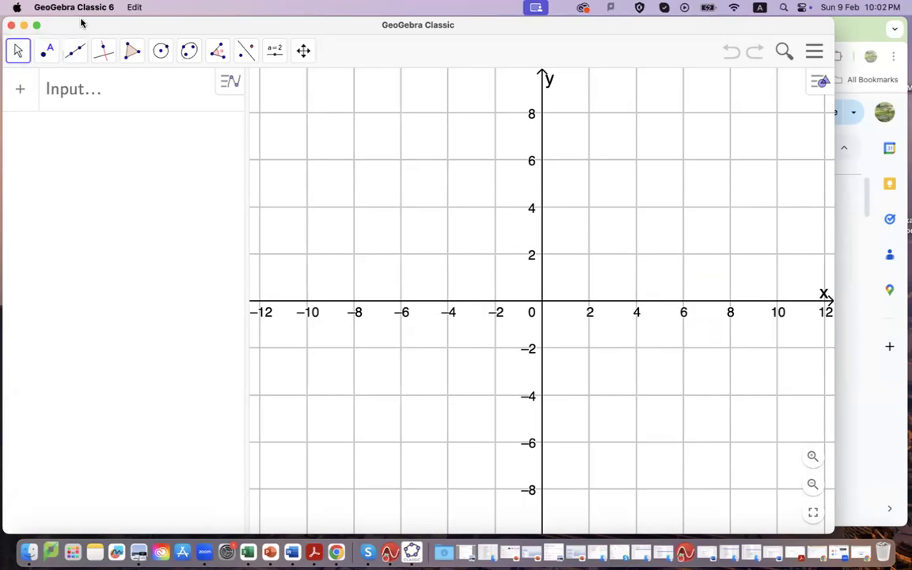
click(813, 80)
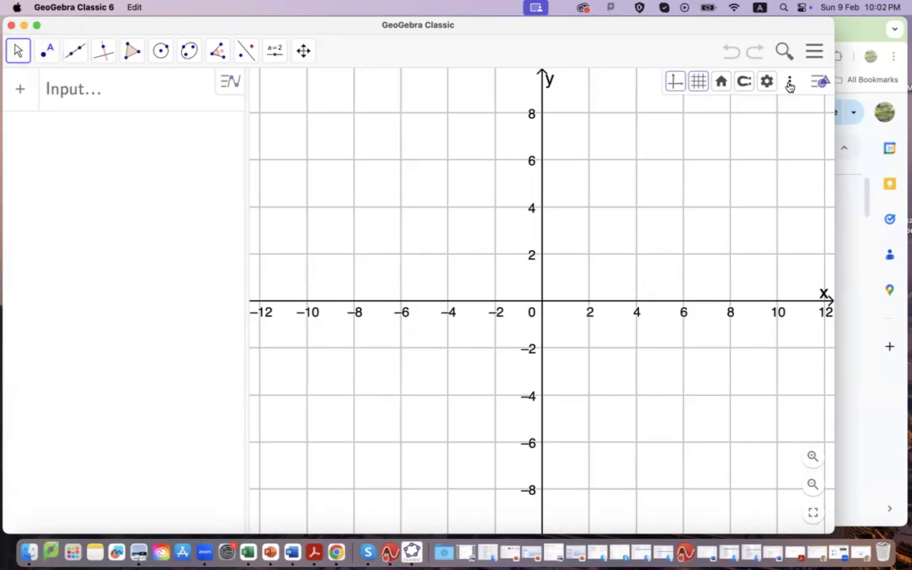
click(789, 83)
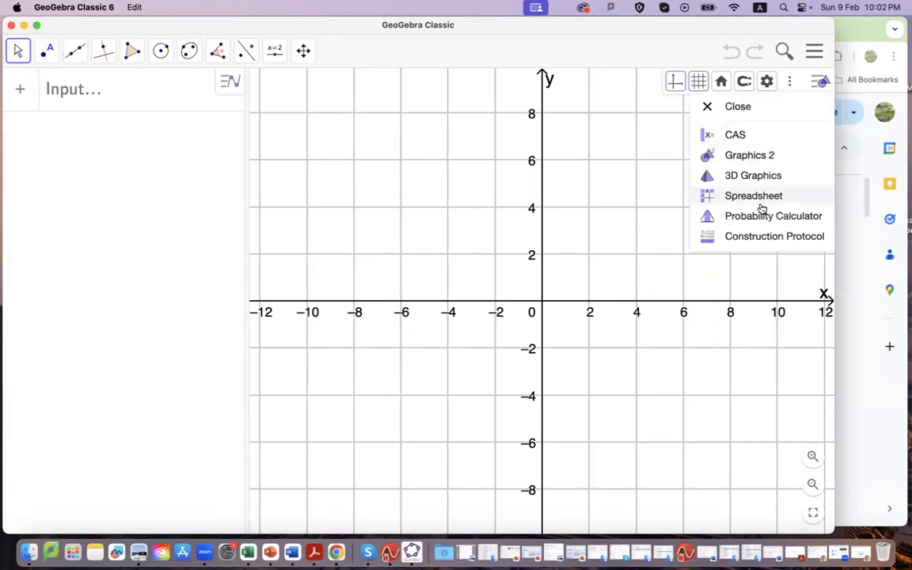
click(637, 163)
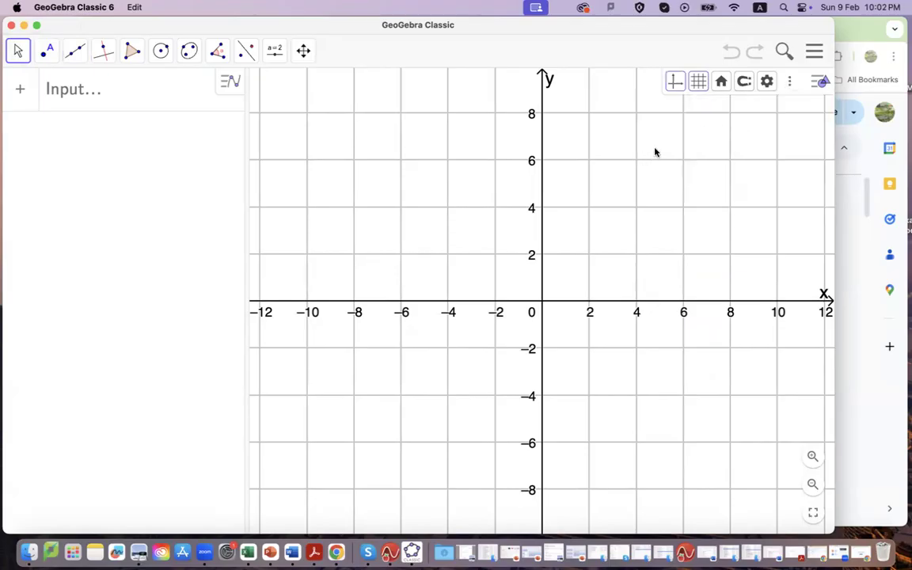
click(819, 84)
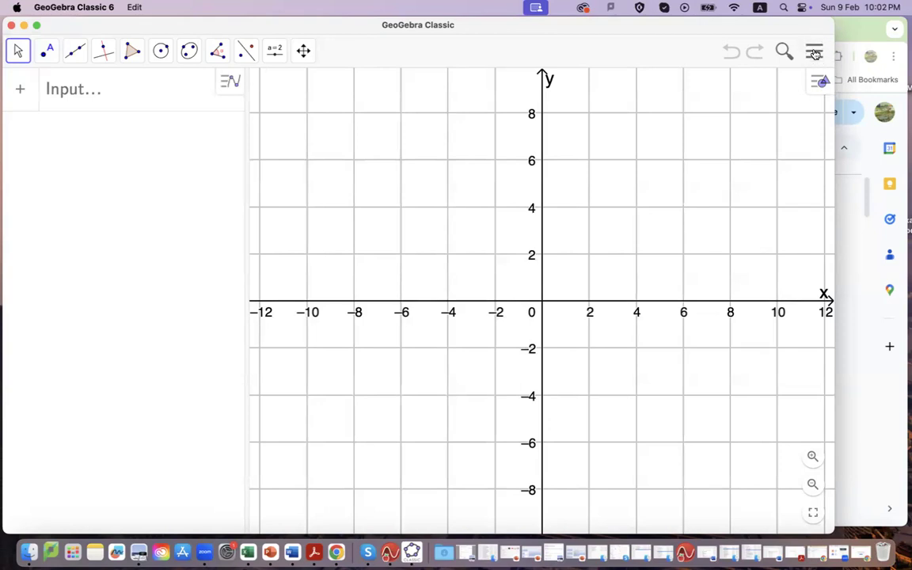
Open the View settings that list the available GeoGebra views.
click(815, 52)
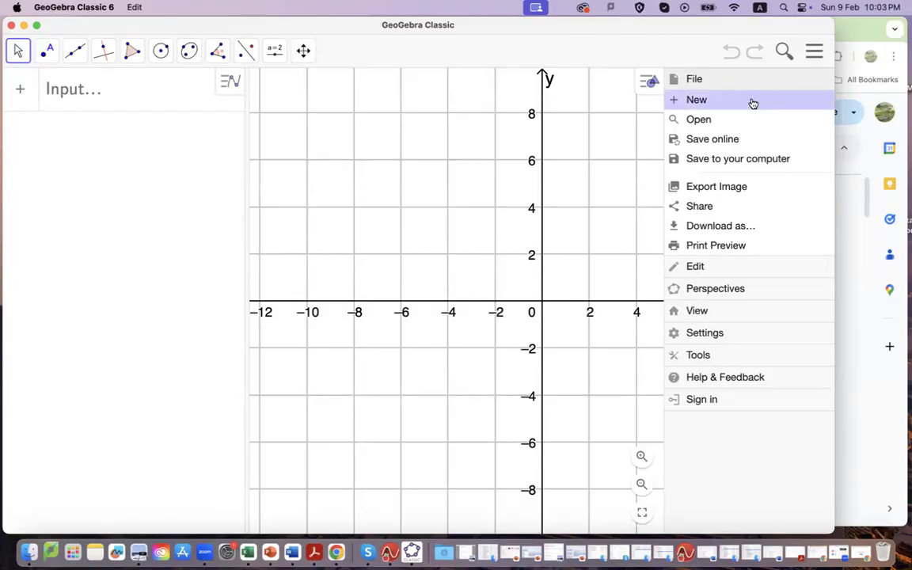
click(711, 310)
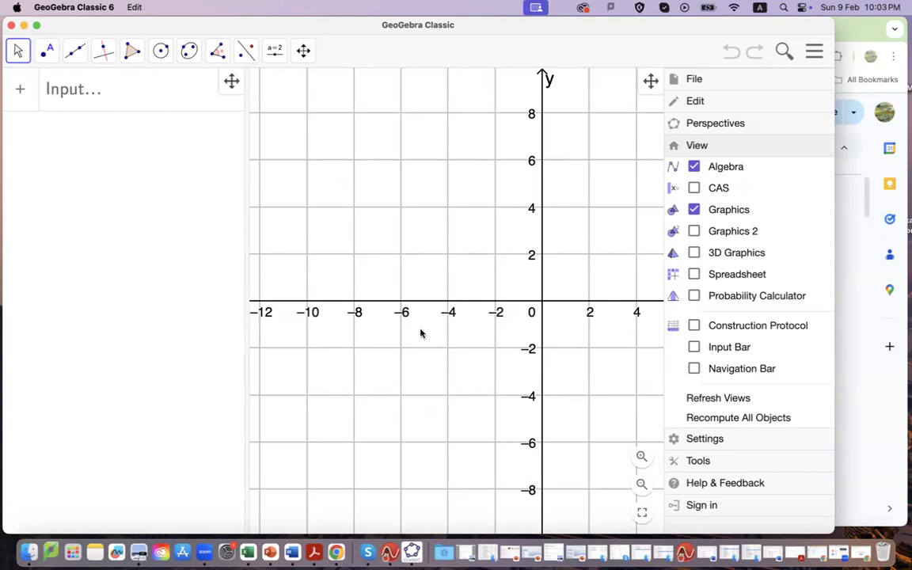
Hide and restore the Graphics view, and show and hide the Spreadsheet view.
click(694, 211)
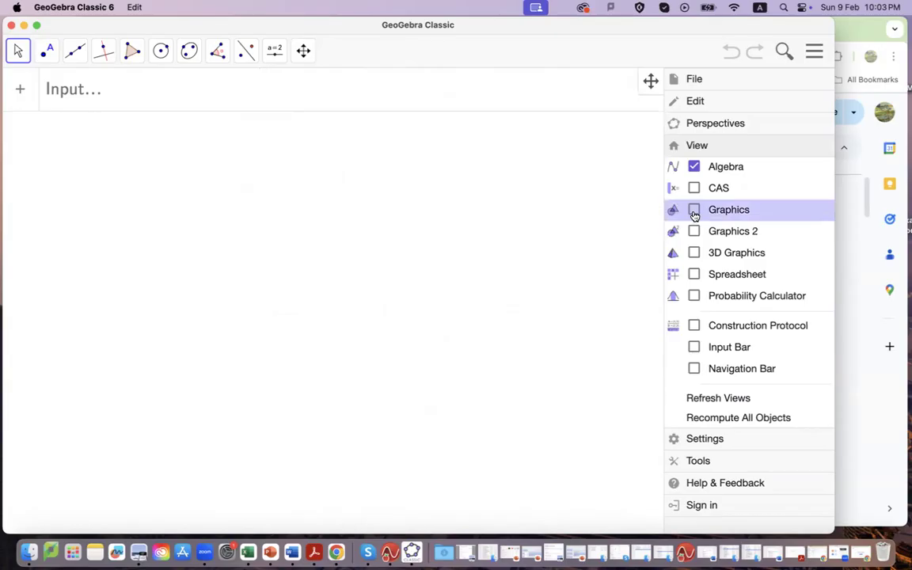
click(695, 210)
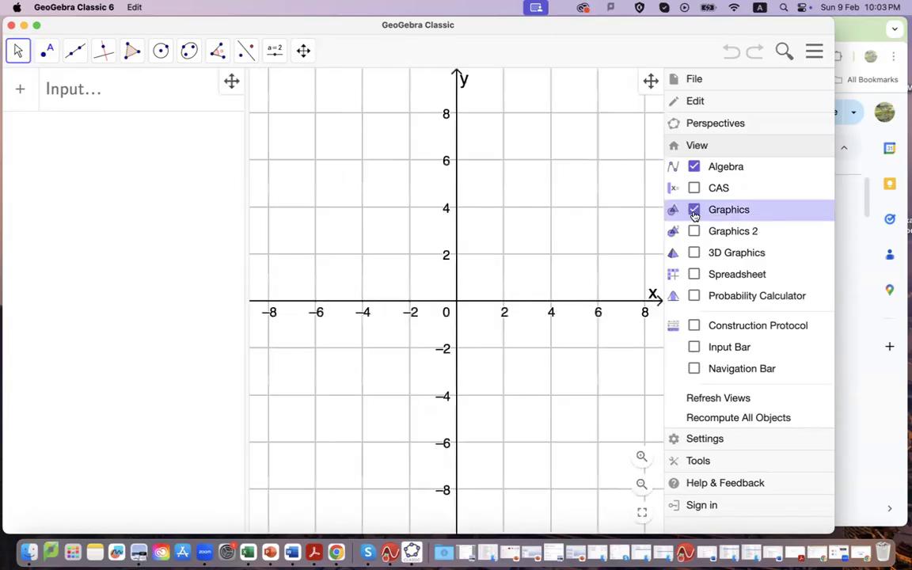
click(694, 276)
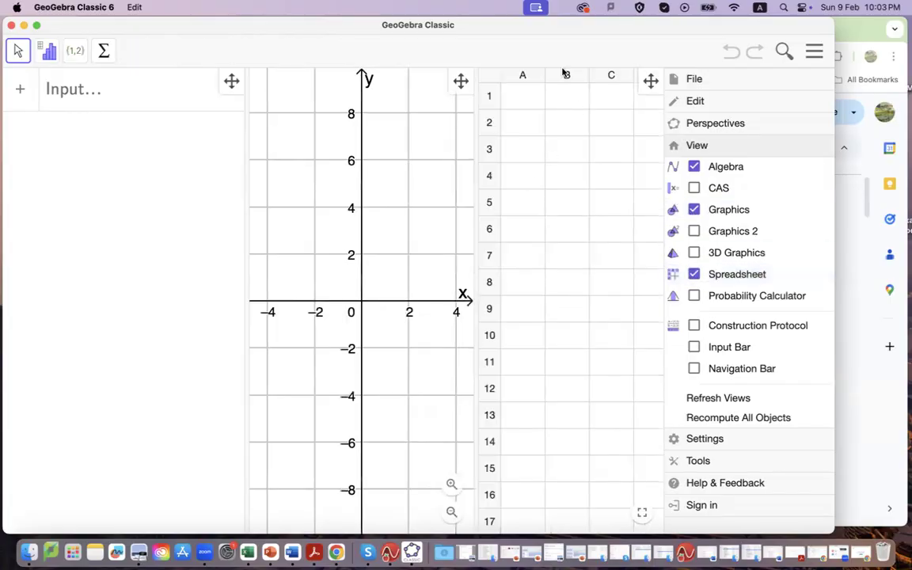
click(694, 275)
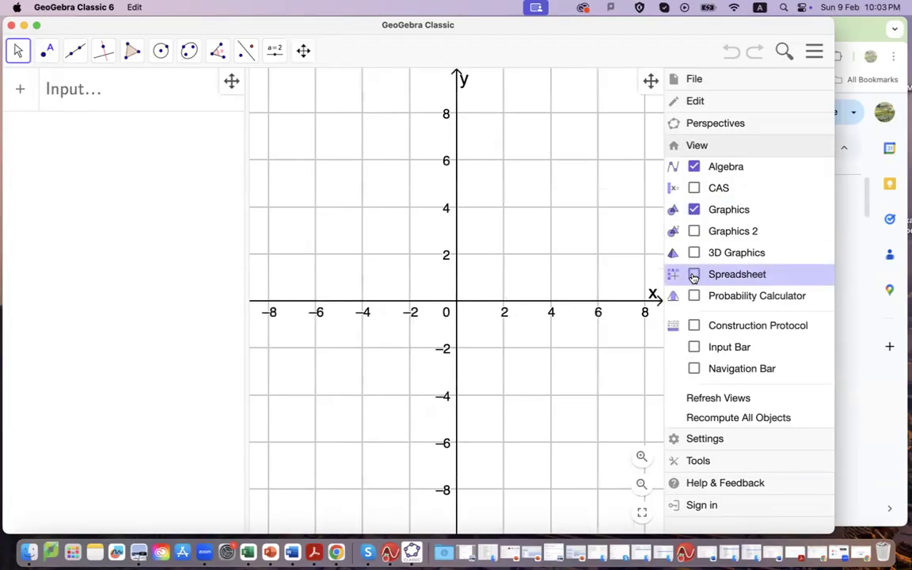
Show the Spreadsheet view beside the Algebra and Graphics views, and close the settings.
click(694, 275)
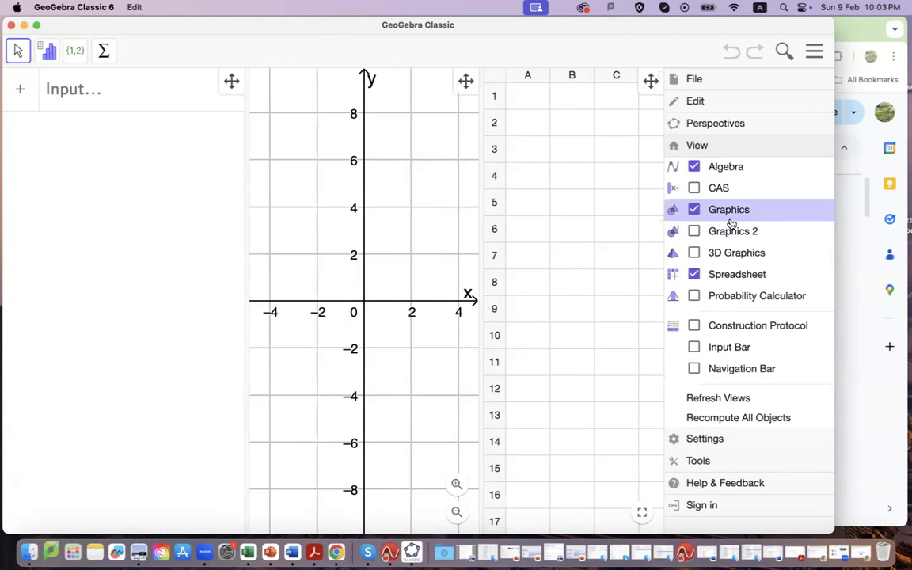
click(569, 209)
click(562, 146)
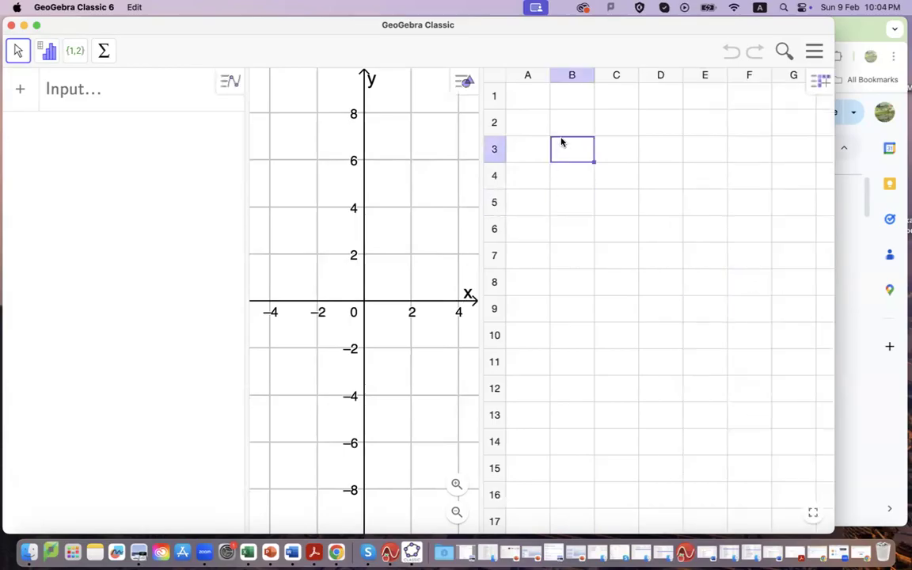
Try to copy both the Hours and Frequency values of Scenario-1 together and paste them into the GeoGebra spreadsheet from cell A2.
click(839, 225)
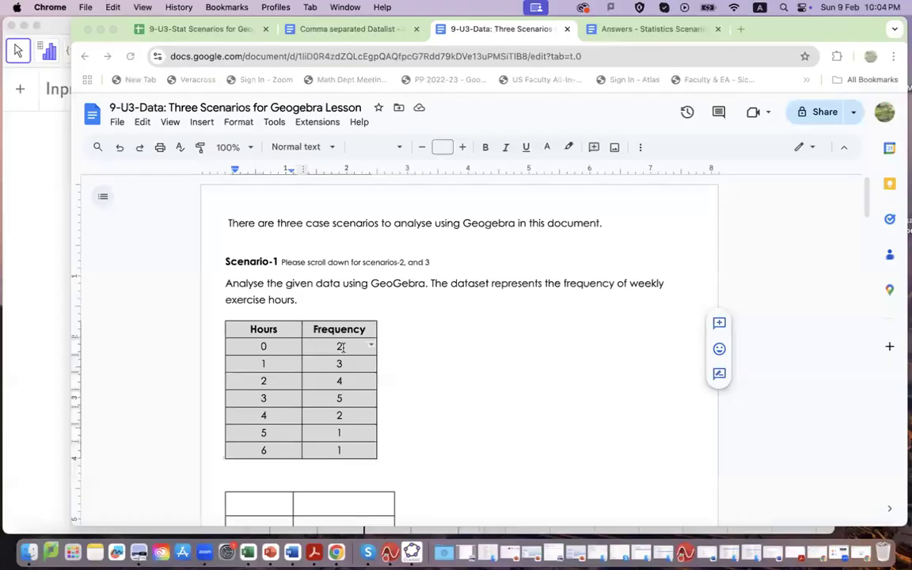
drag(339, 346, 236, 445)
key(super+c)
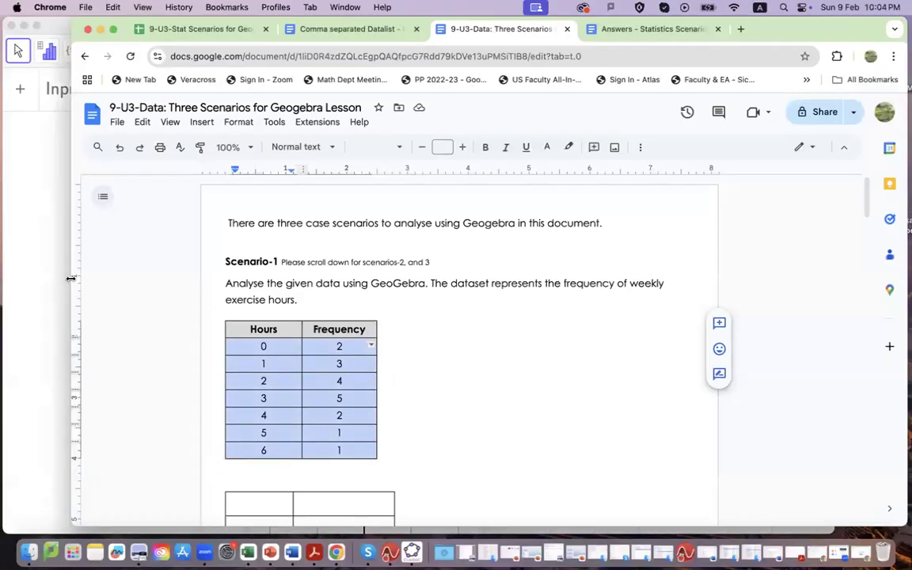
click(44, 255)
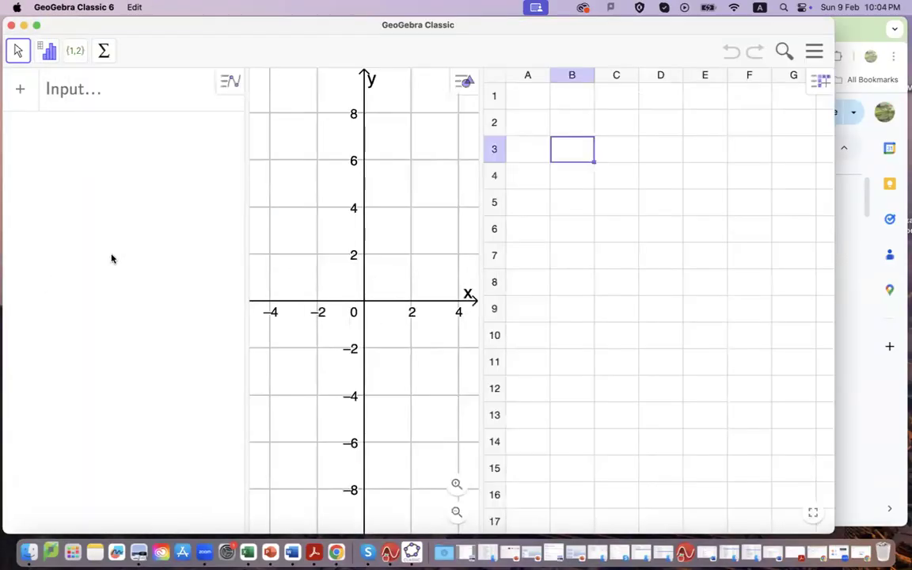
click(537, 124)
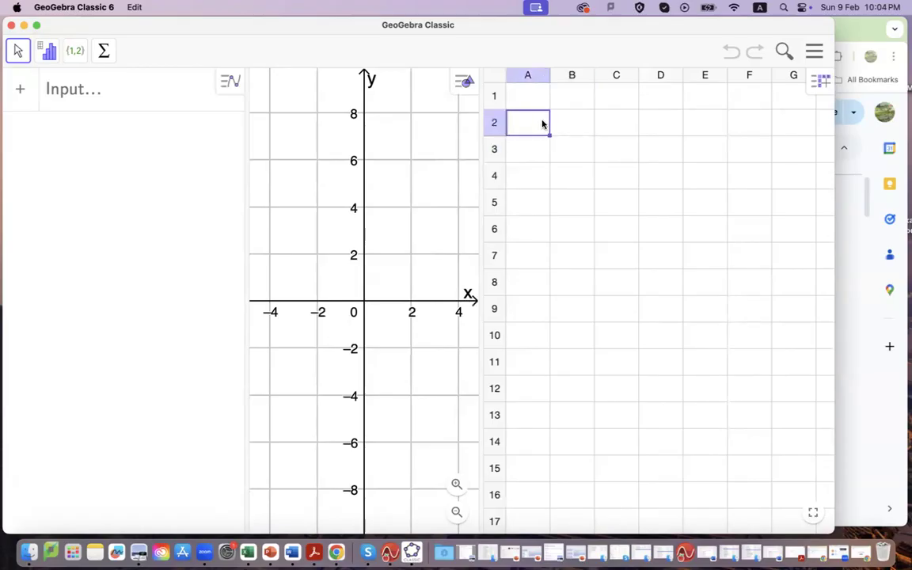
key(super+v)
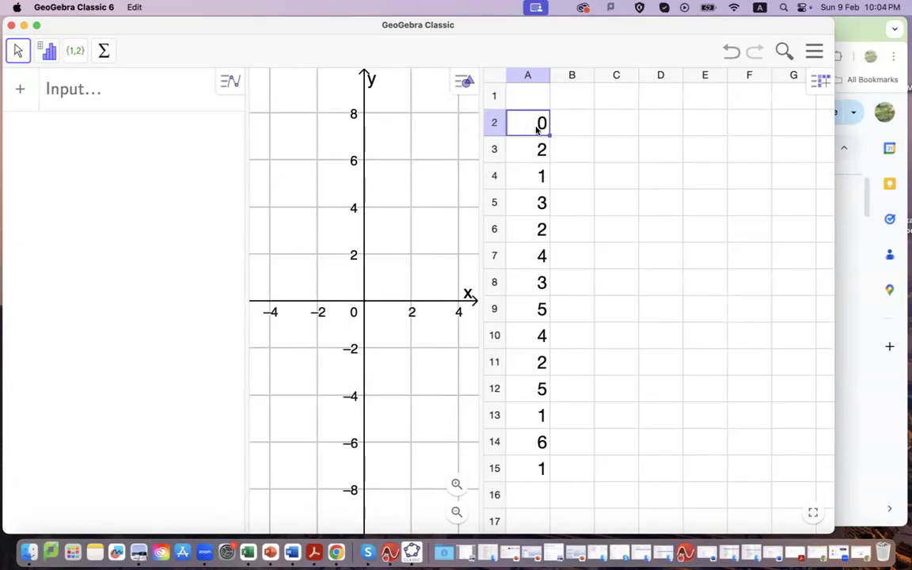
Delete the pasted values from spreadsheet cells A2 to A15.
drag(536, 128, 538, 469)
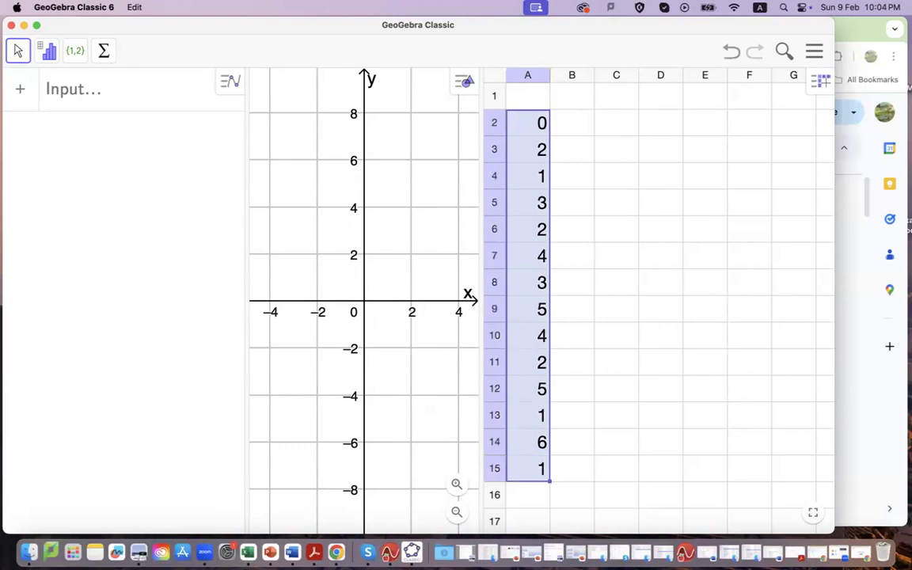
key(Delete)
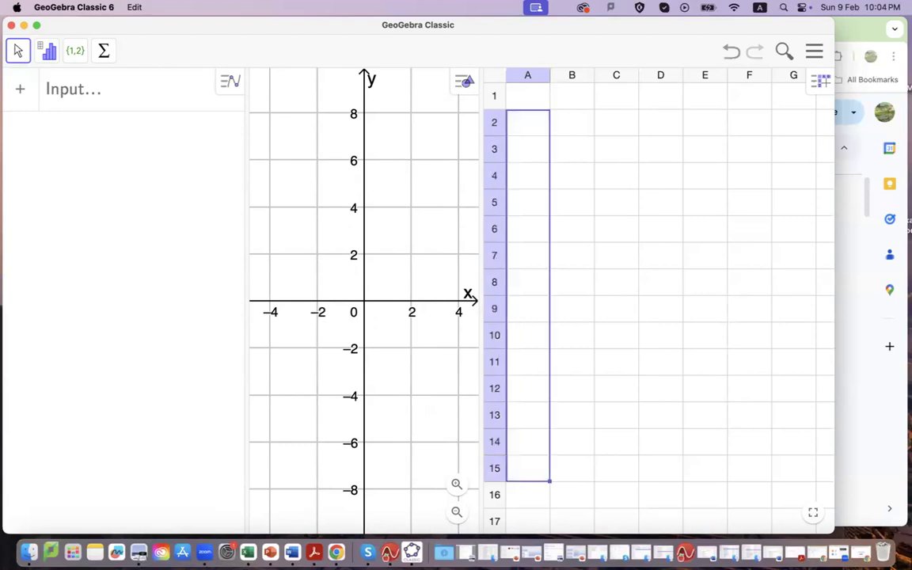
click(603, 149)
Copy only the Hours values 0 to 6 from the Scenario-1 table and paste them into the GeoGebra spreadsheet from cell A2.
click(863, 303)
click(410, 381)
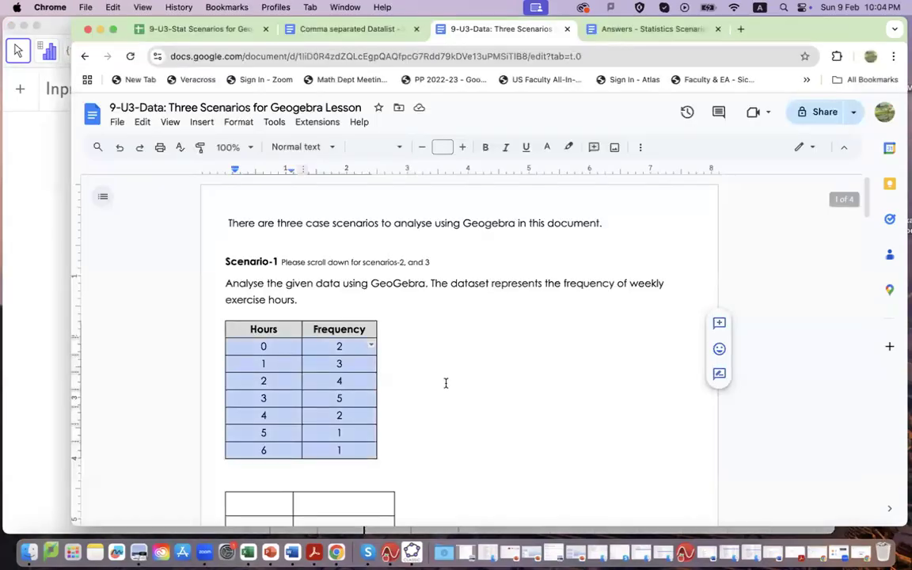
drag(277, 352, 273, 450)
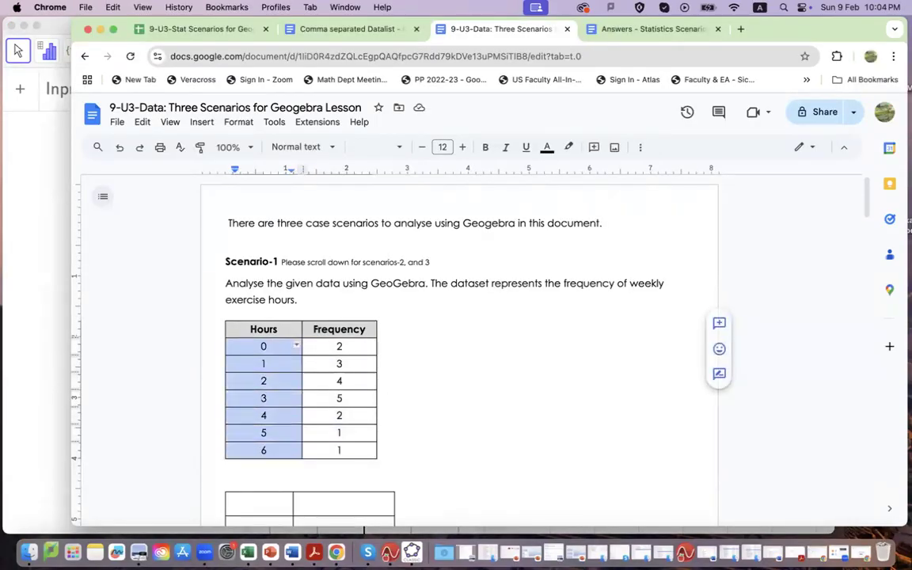
key(super+c)
click(52, 339)
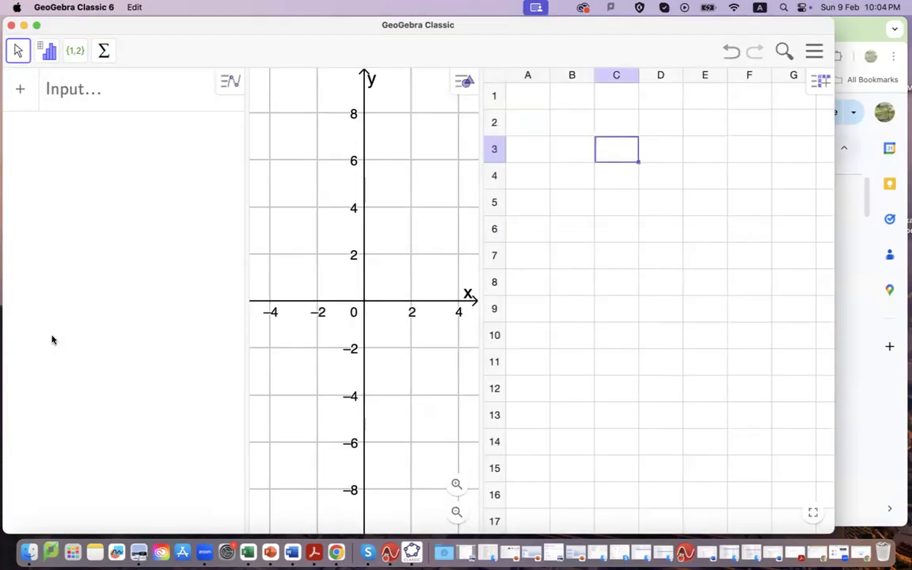
click(528, 122)
key(super+v)
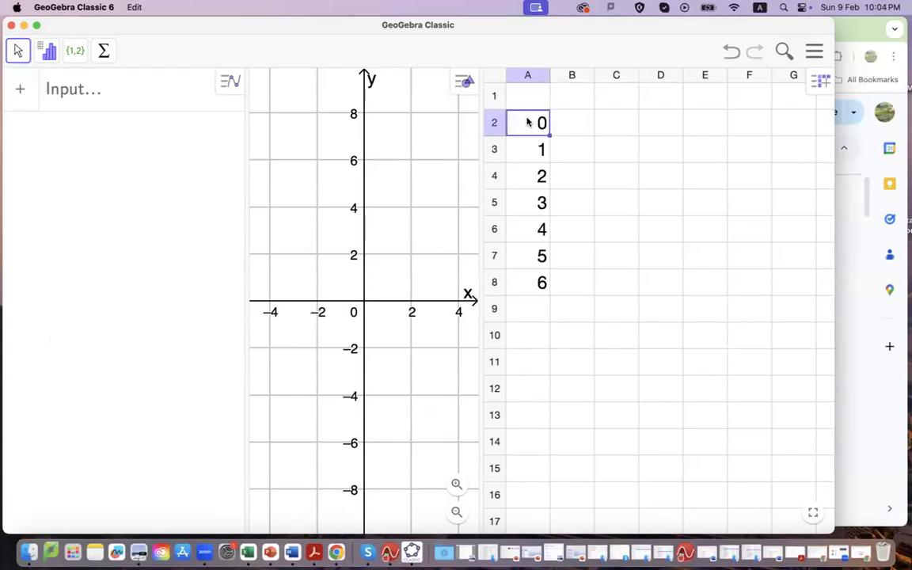
Copy the Frequency values 2, 3, 4, 5, 2, 1, 1 from the Scenario-1 table and paste them into the GeoGebra spreadsheet from cell B2.
click(854, 289)
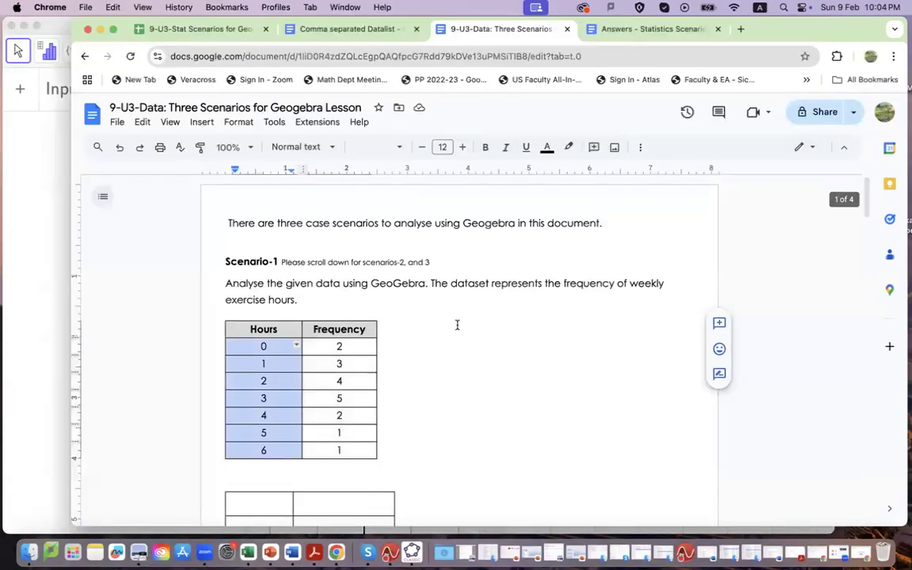
click(350, 346)
drag(349, 346, 349, 450)
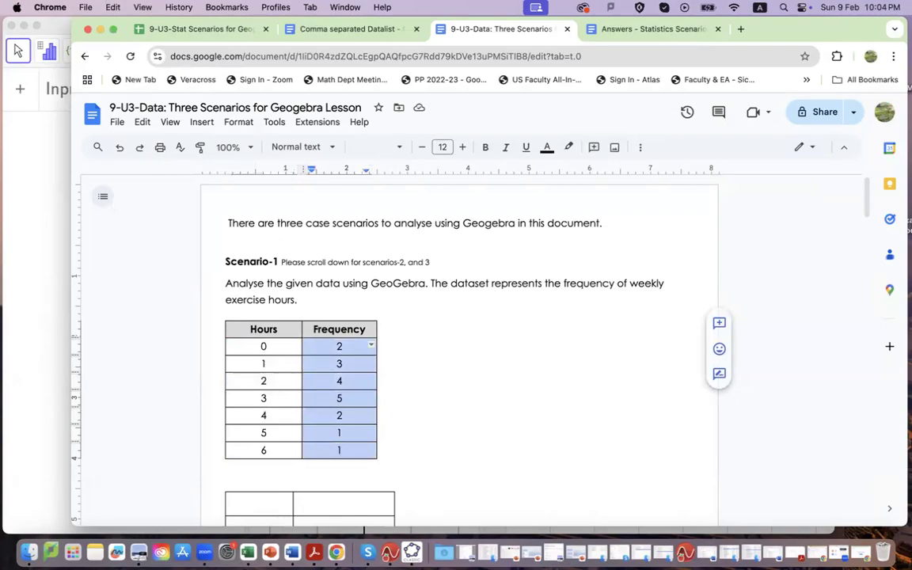
click(21, 334)
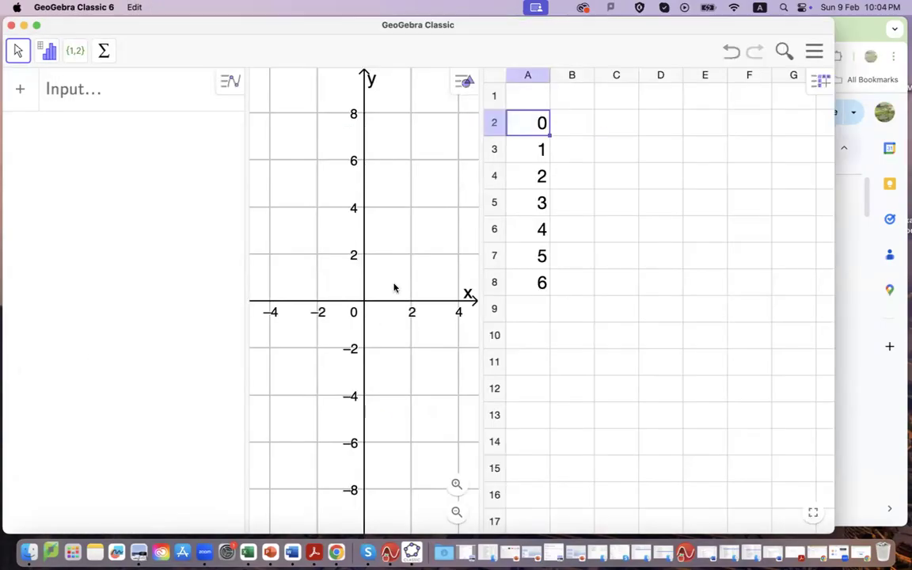
click(586, 131)
key(super+v)
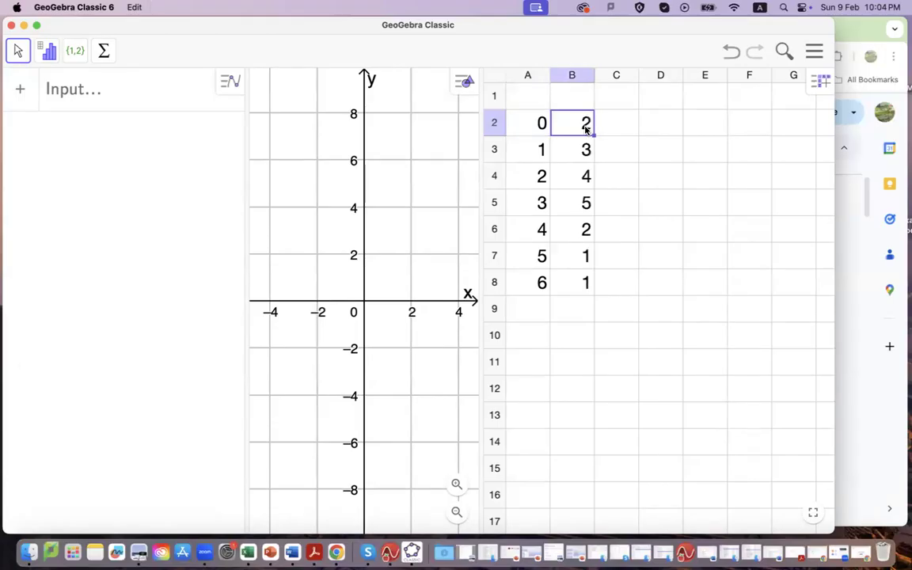
Label the two data columns by entering h in cell A1 and f in cell B1.
click(524, 99)
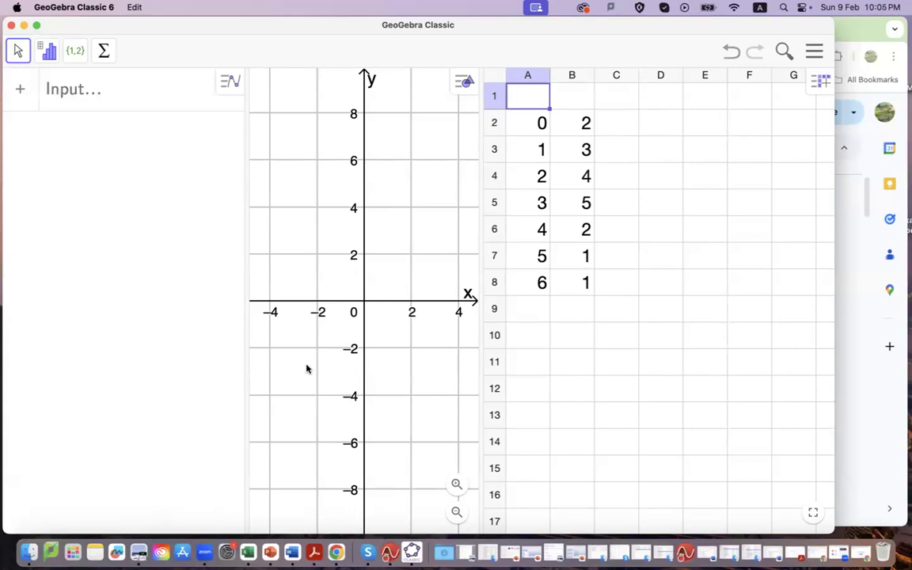
text(h)
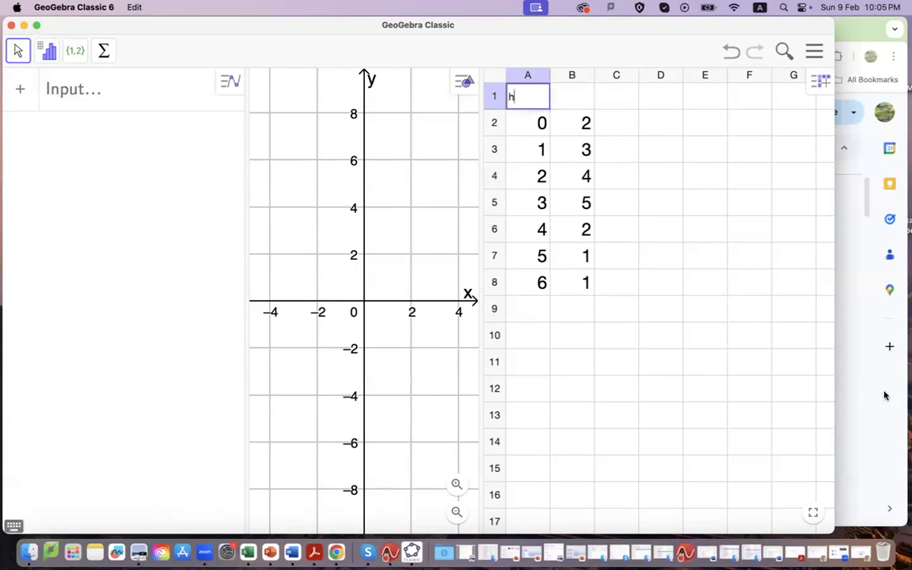
click(591, 103)
text(f)
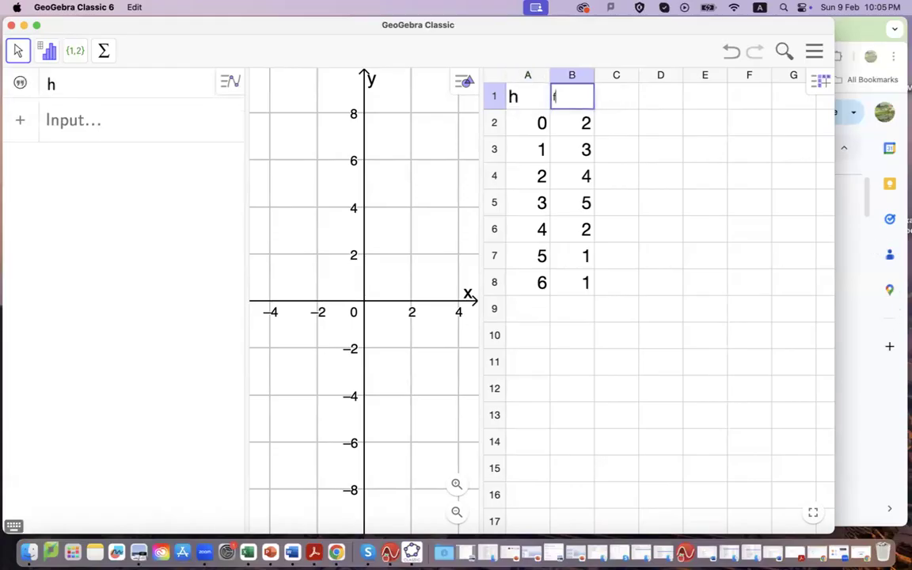
click(688, 170)
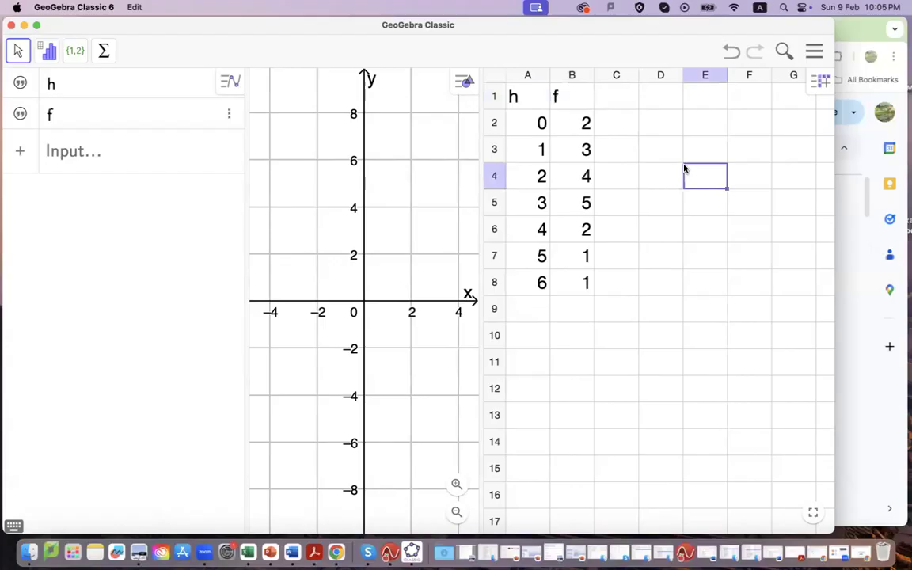
Try to run One Variable Analysis with only cell B4 selected.
click(532, 125)
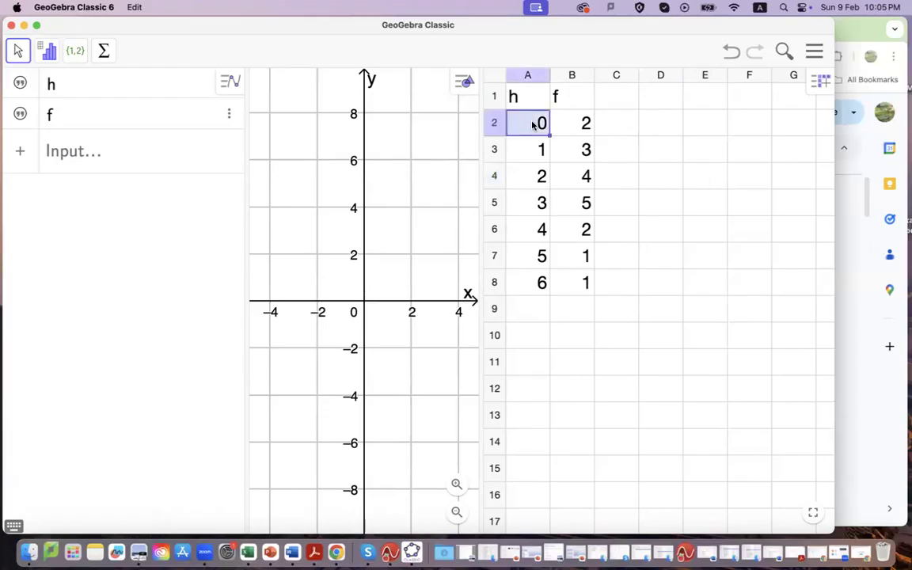
click(586, 176)
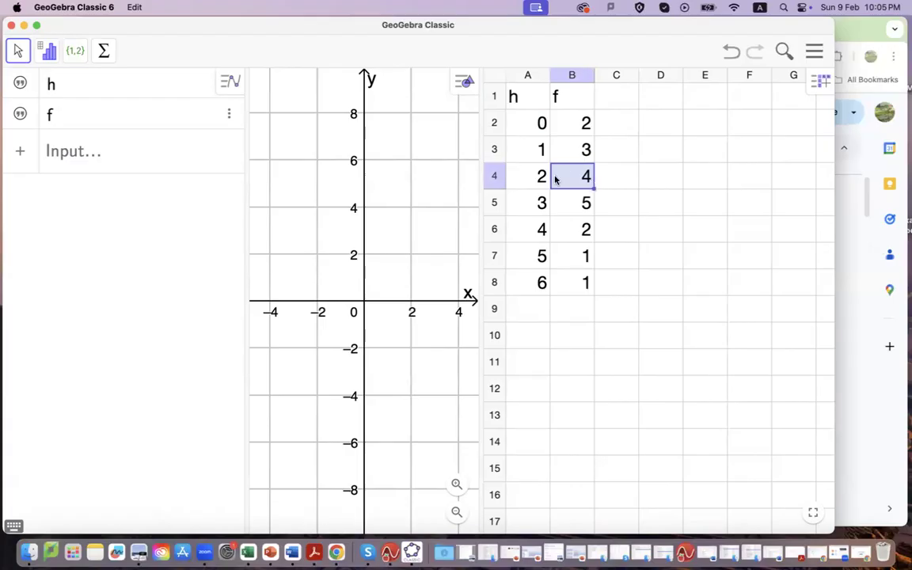
click(667, 181)
click(584, 175)
click(46, 53)
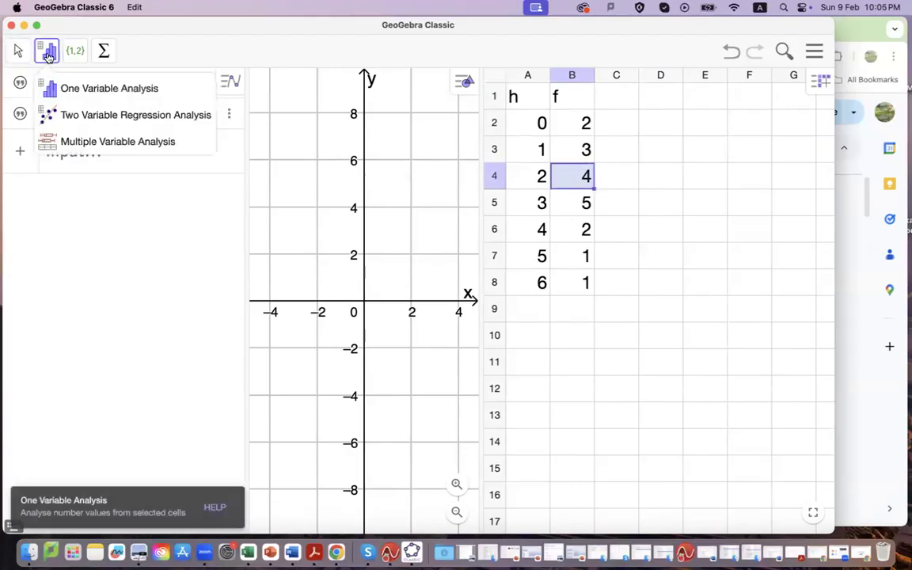
click(77, 92)
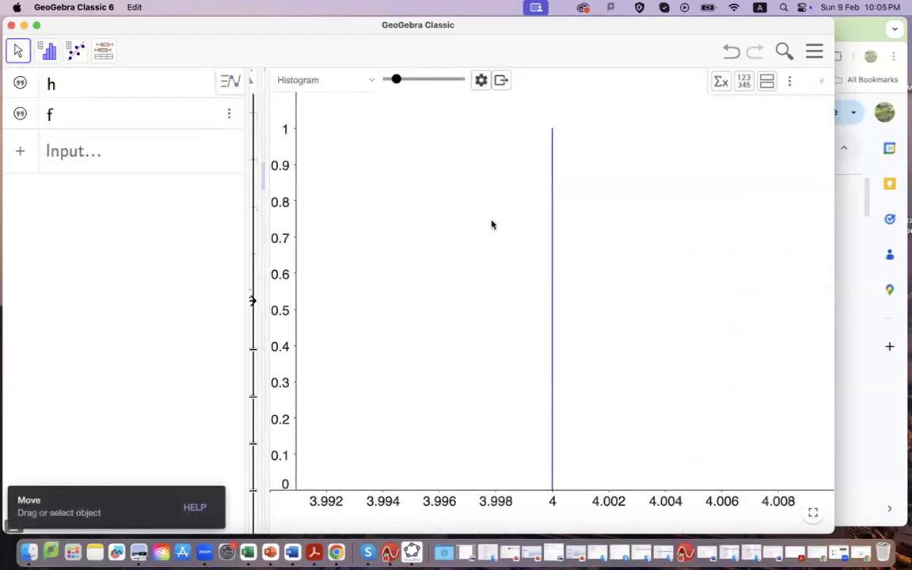
Run One Variable Analysis on the hours and frequencies in A2 to B8, with the spreadsheet and a widened histogram side by side.
drag(264, 219, 626, 198)
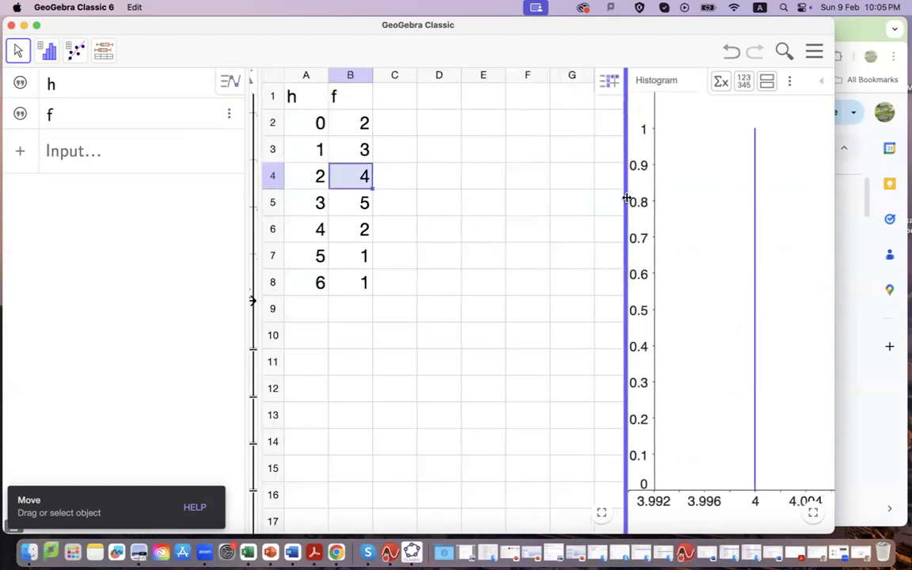
click(315, 131)
drag(313, 134, 365, 285)
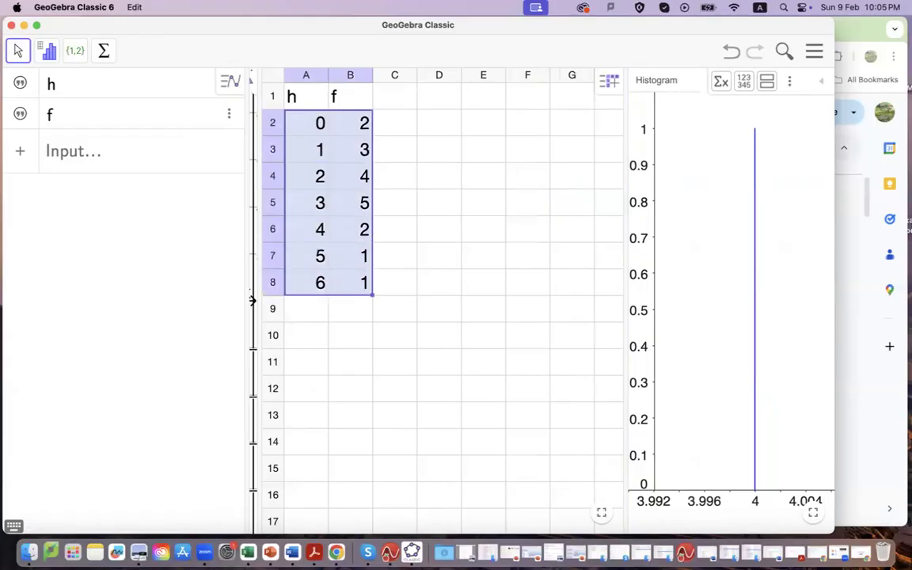
click(48, 50)
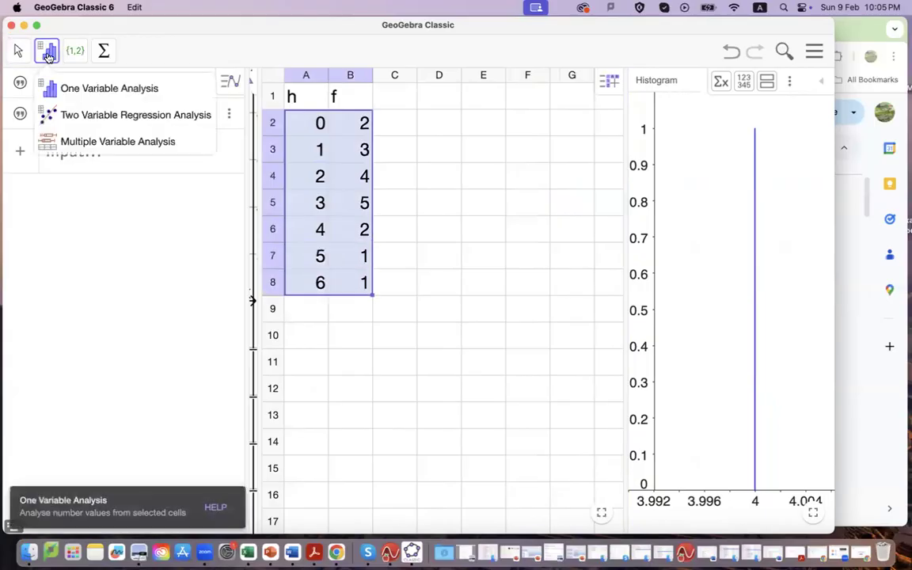
click(76, 88)
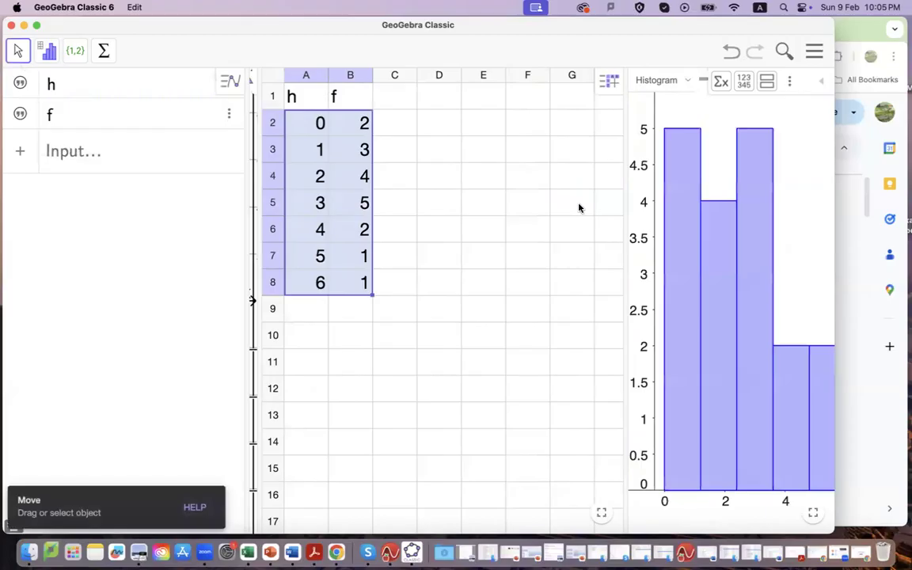
drag(625, 245, 422, 252)
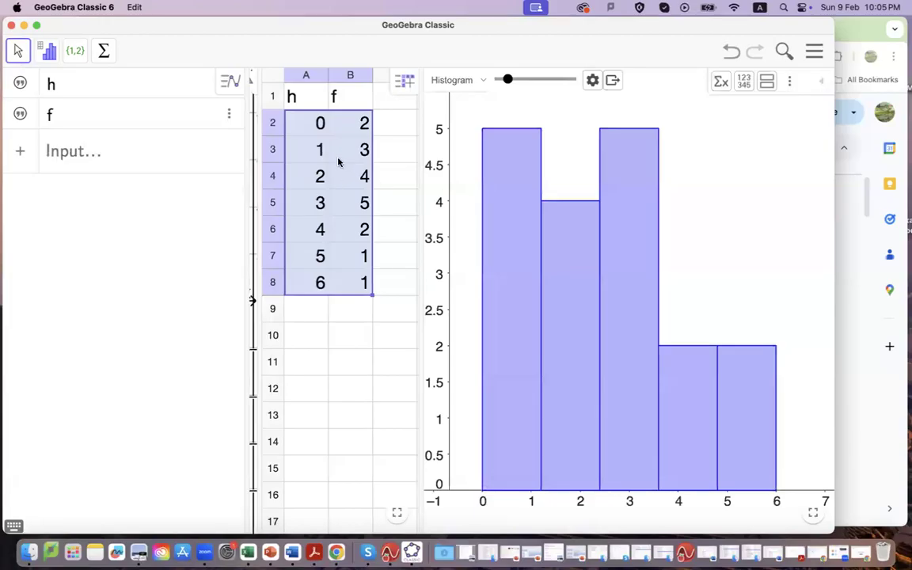
click(407, 332)
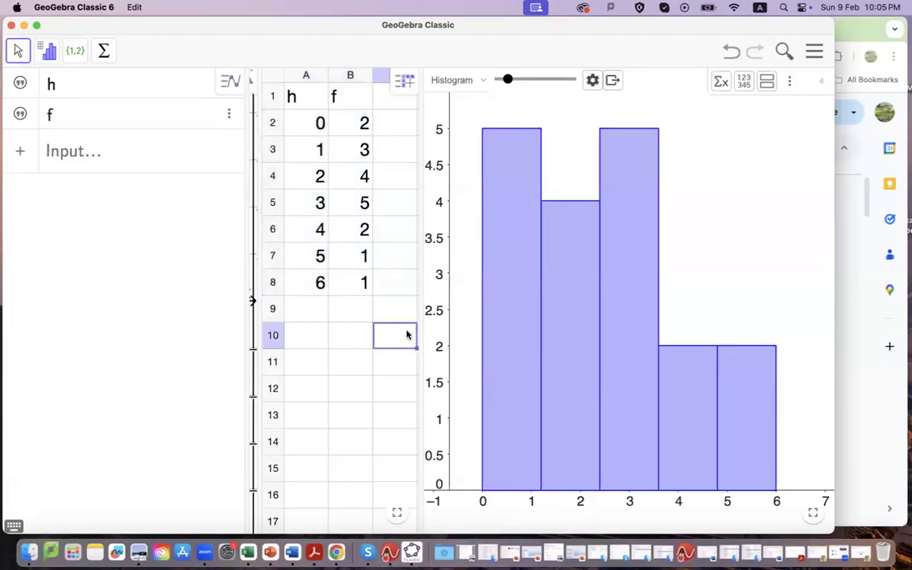
click(313, 131)
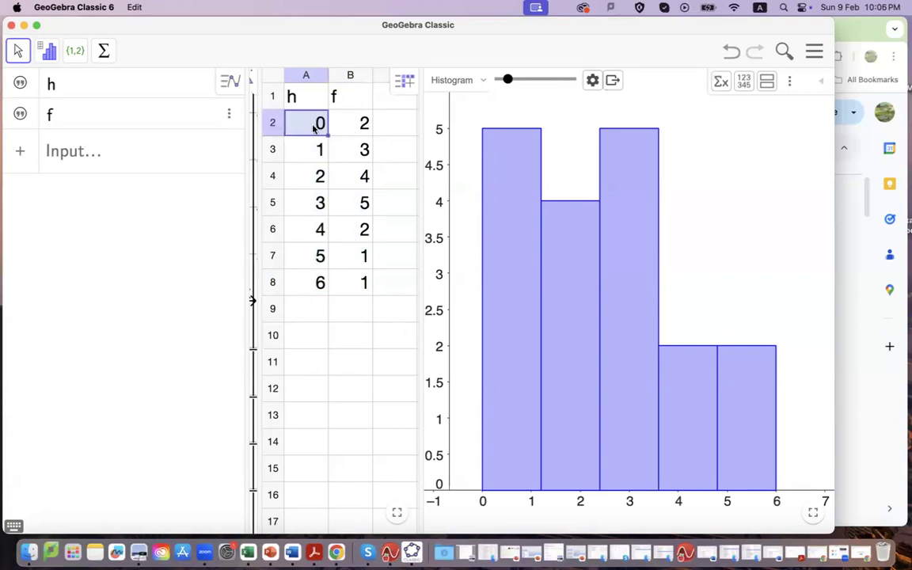
click(358, 127)
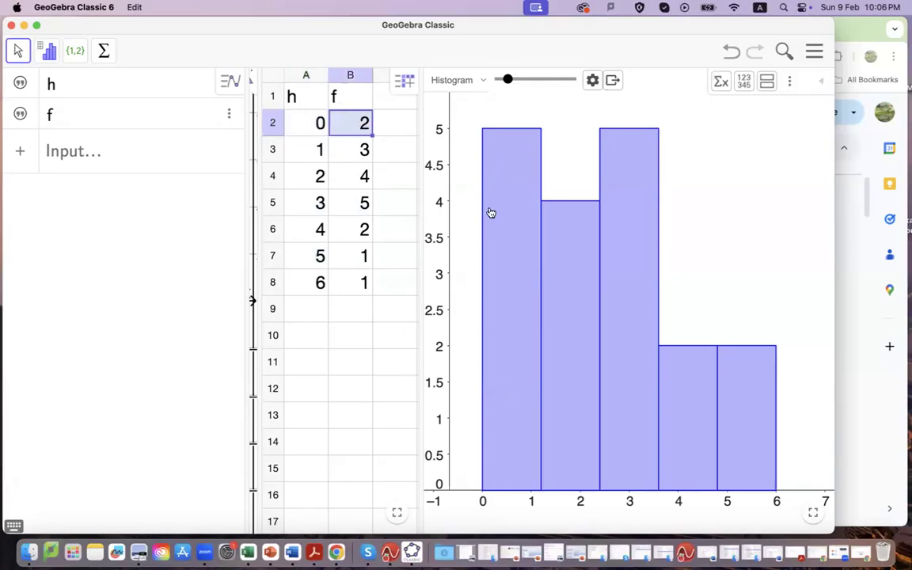
click(371, 258)
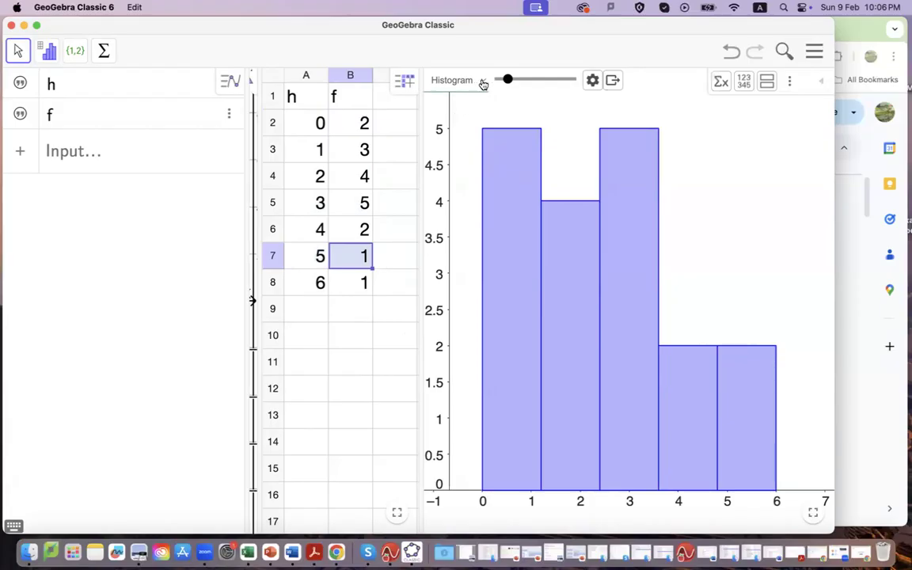
Switch the analysis plot to a bar chart and compare it with the hours and frequency cells in row 5.
click(482, 83)
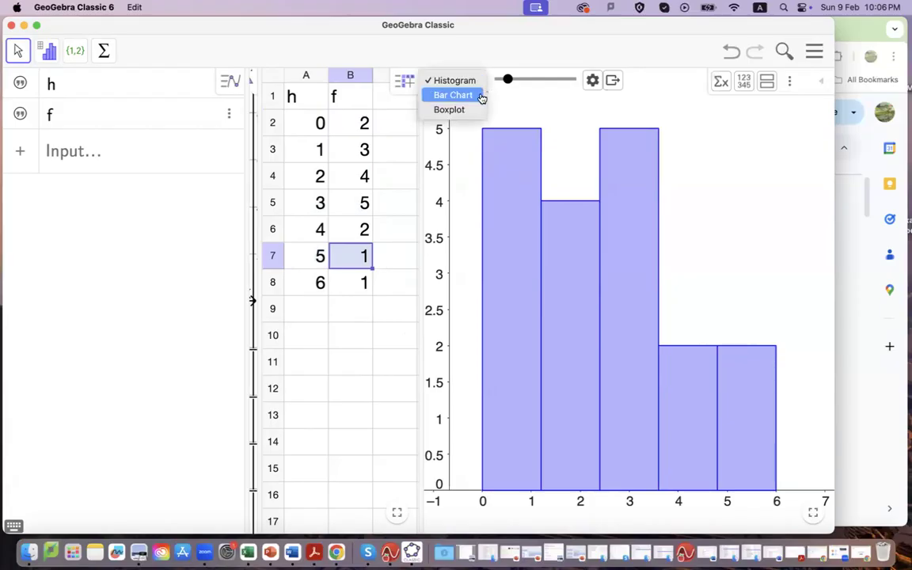
click(480, 96)
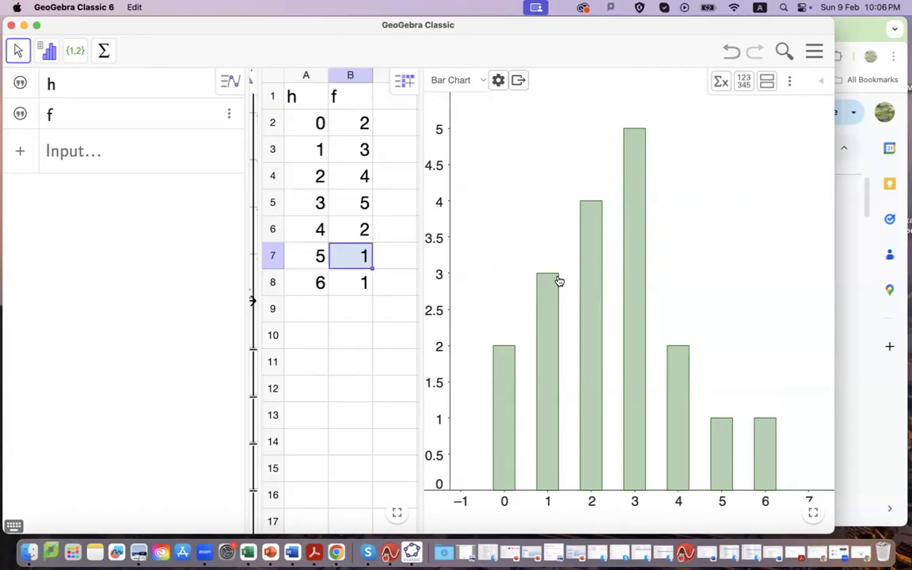
double_click(313, 202)
click(357, 304)
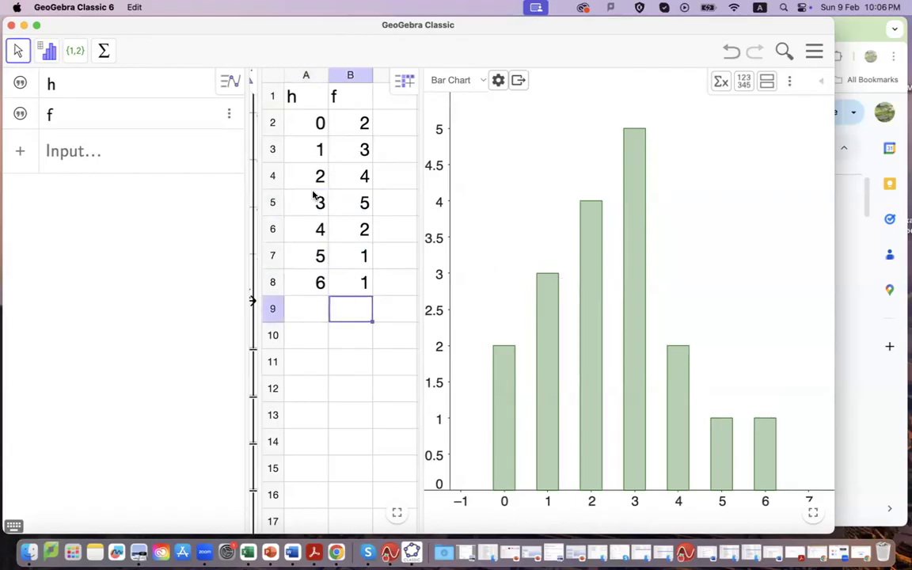
click(364, 204)
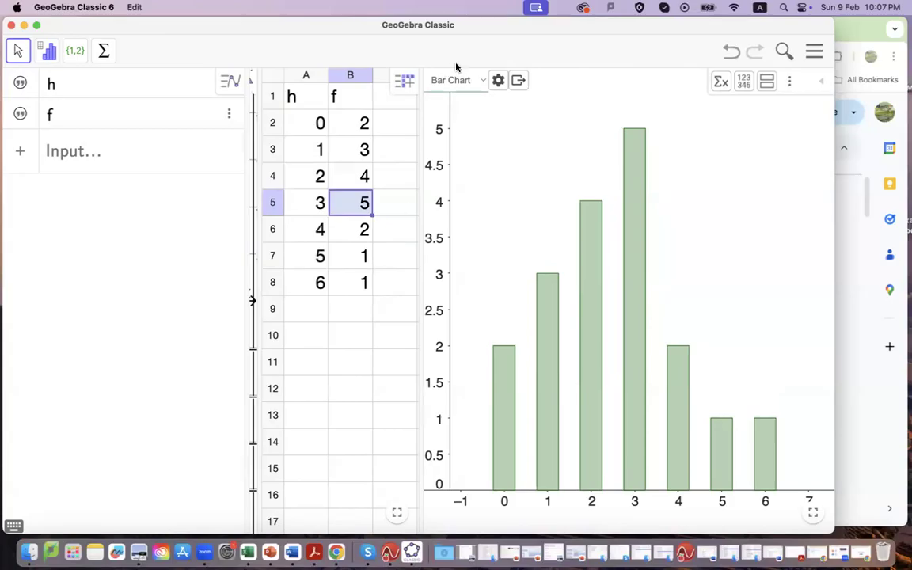
Switch the analysis plot to a boxplot and examine the summary statistics table, hiding it again.
click(473, 80)
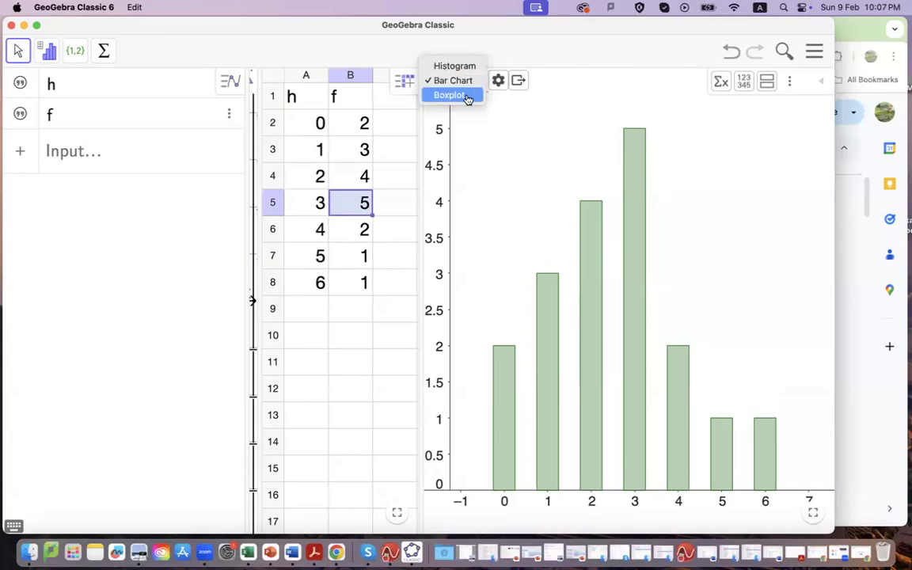
click(468, 96)
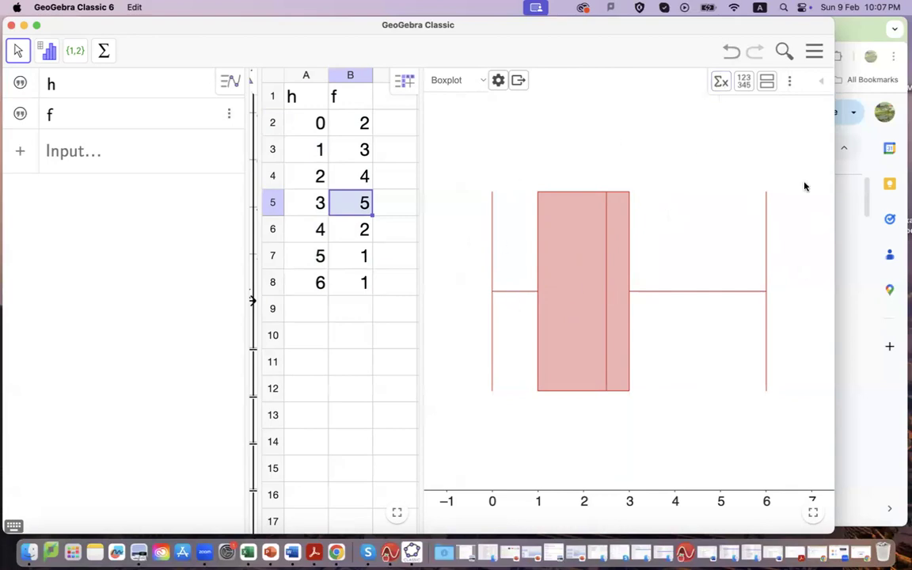
click(722, 84)
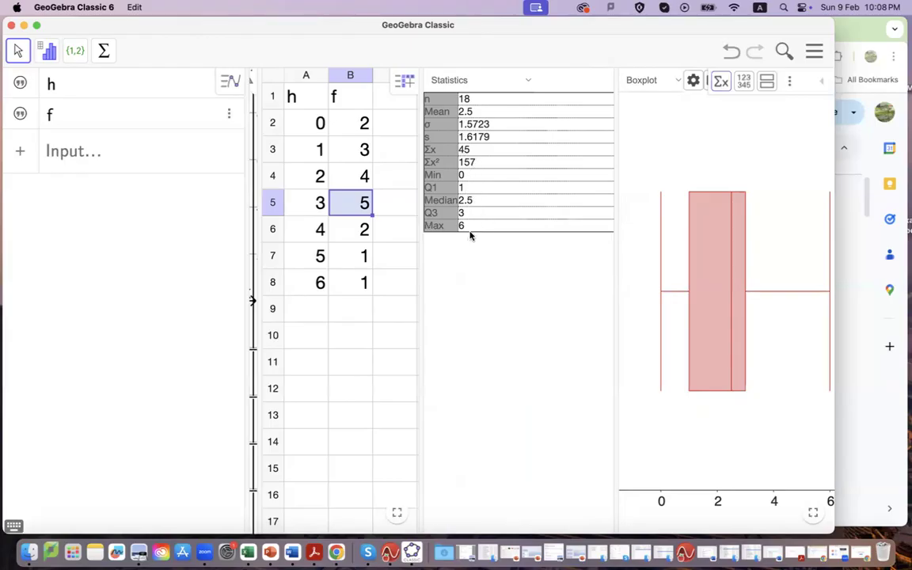
click(720, 82)
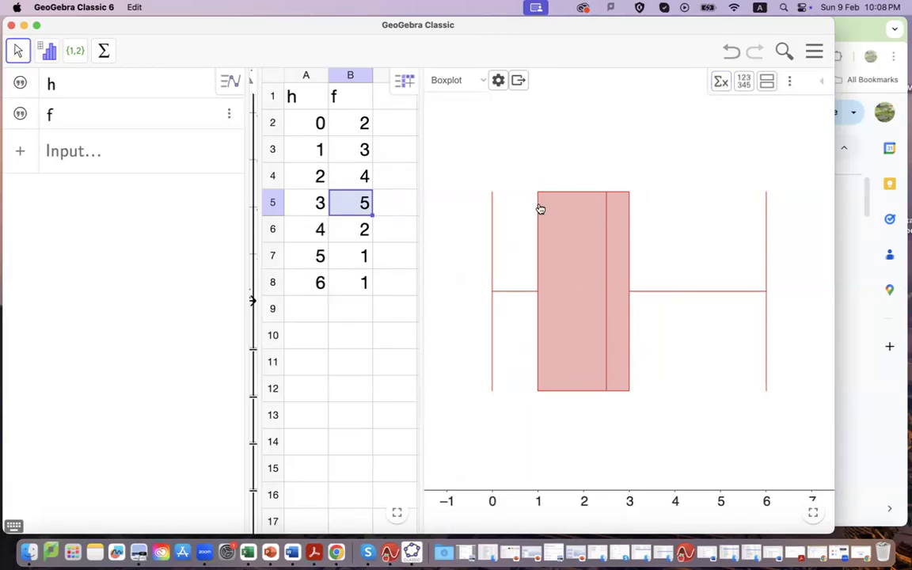
Turn off Automatic Dimensions for the boxplot graph, set its y Max to 8 and close the plot options.
click(497, 82)
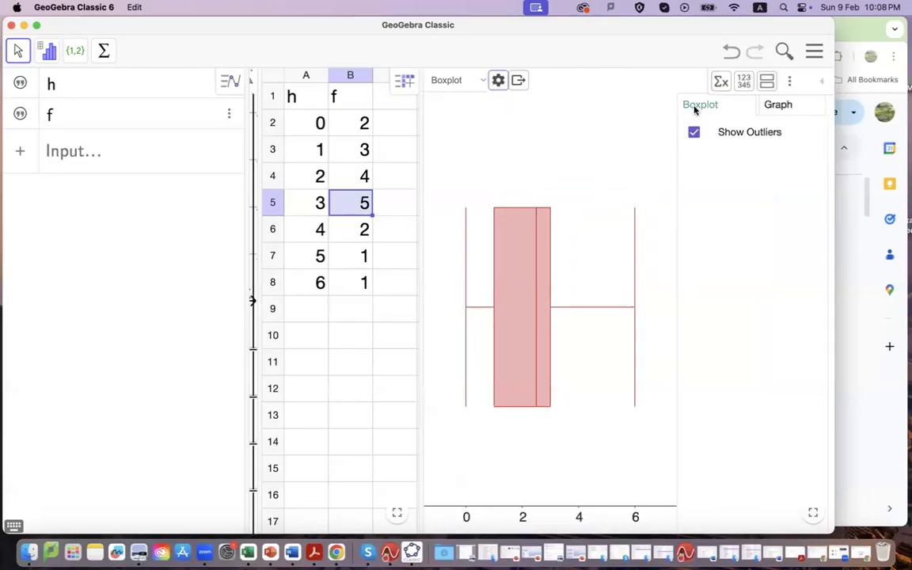
click(780, 107)
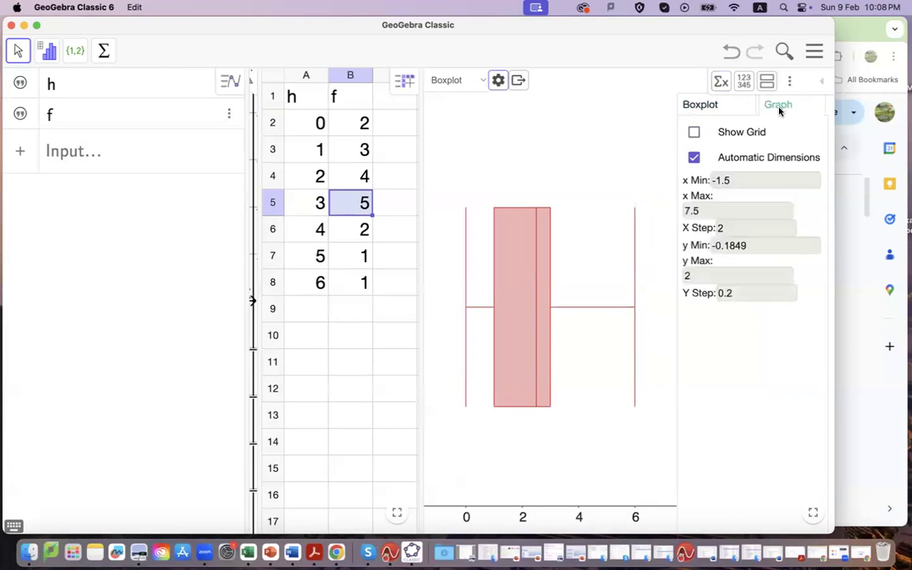
click(693, 159)
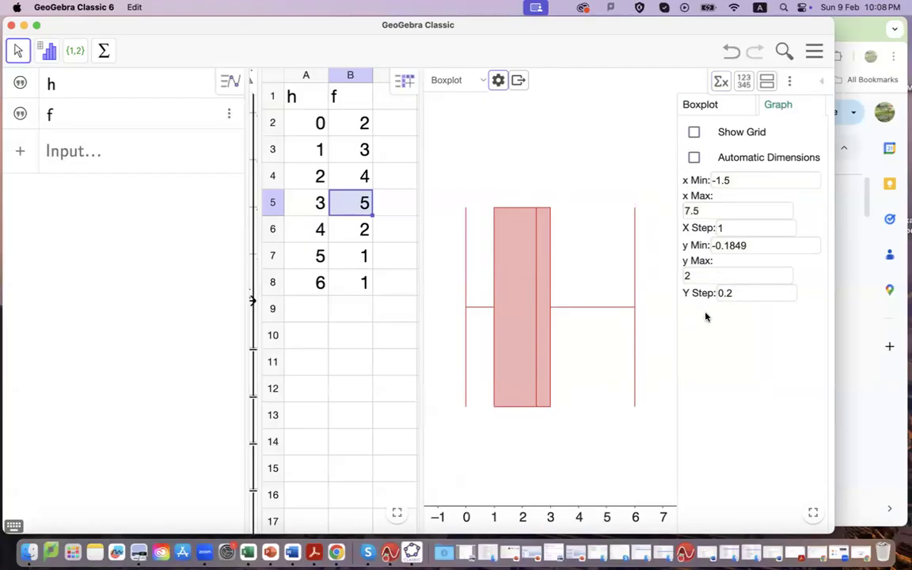
click(691, 274)
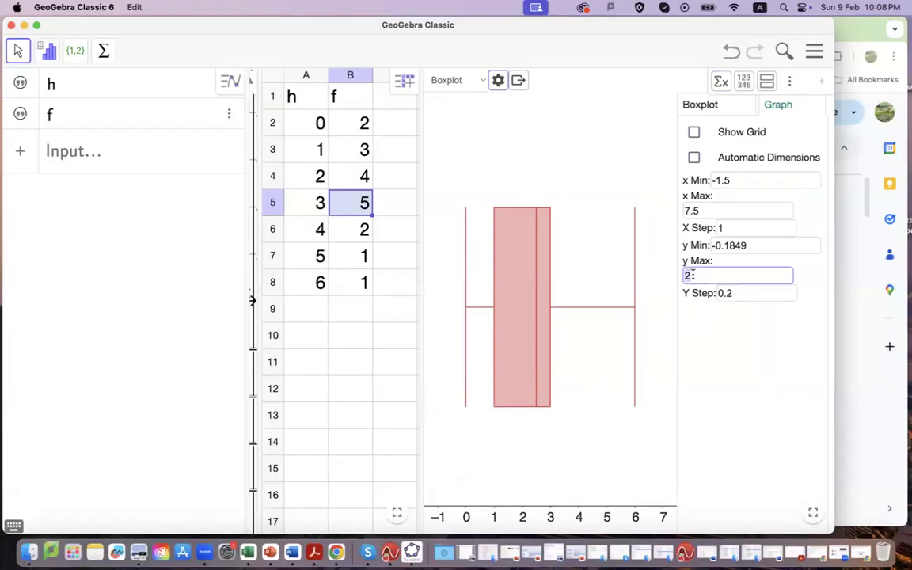
key(BackSpace)
key(Return)
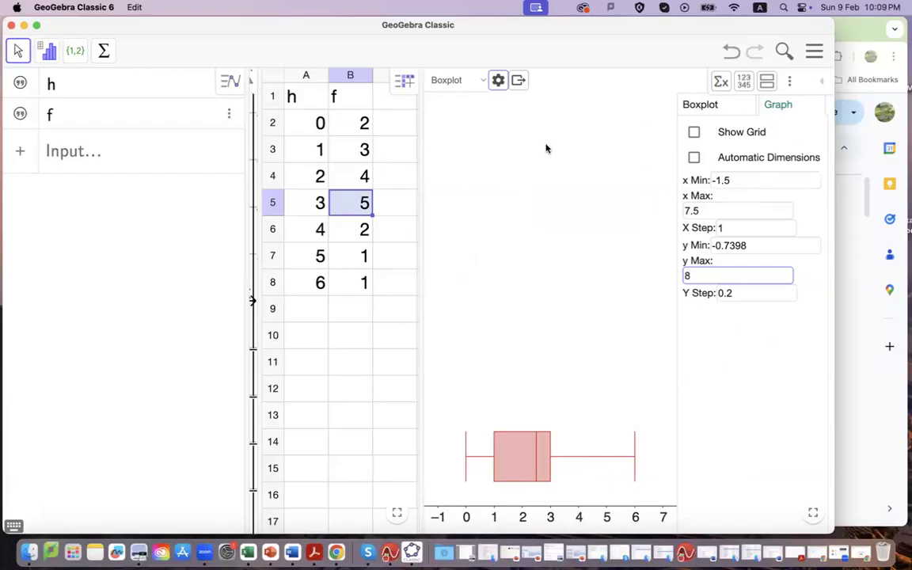
click(499, 82)
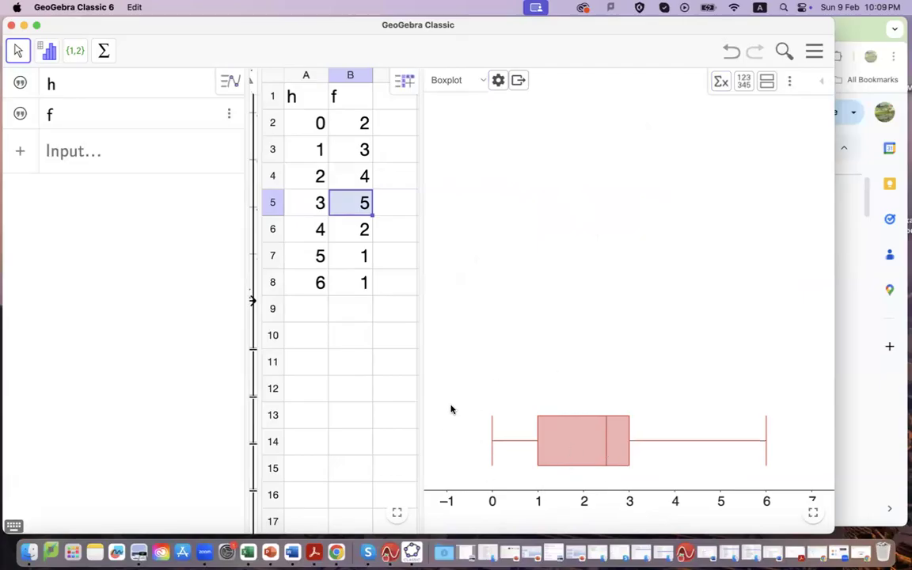
Turn on Show Grid for the boxplot graph, close the plot options and look at the plot's export choices.
click(498, 81)
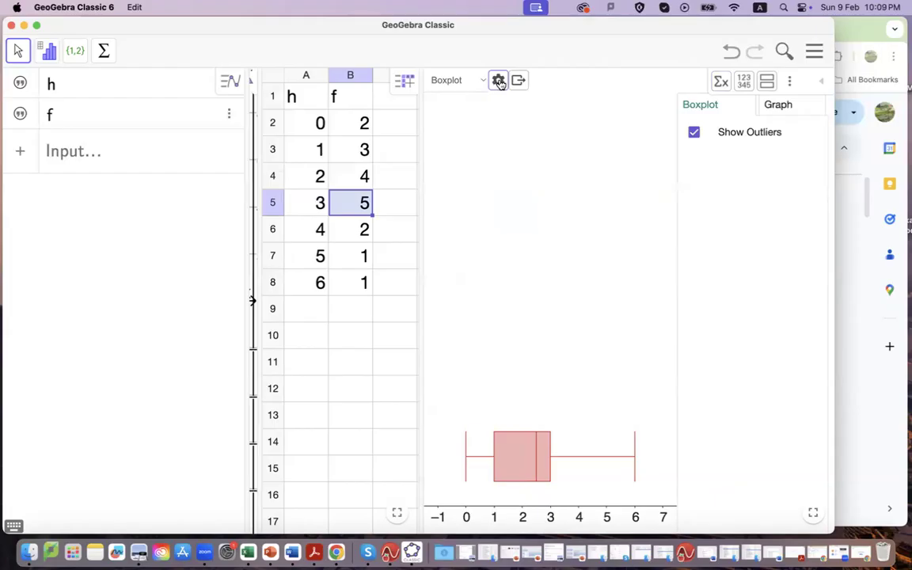
click(791, 106)
click(693, 133)
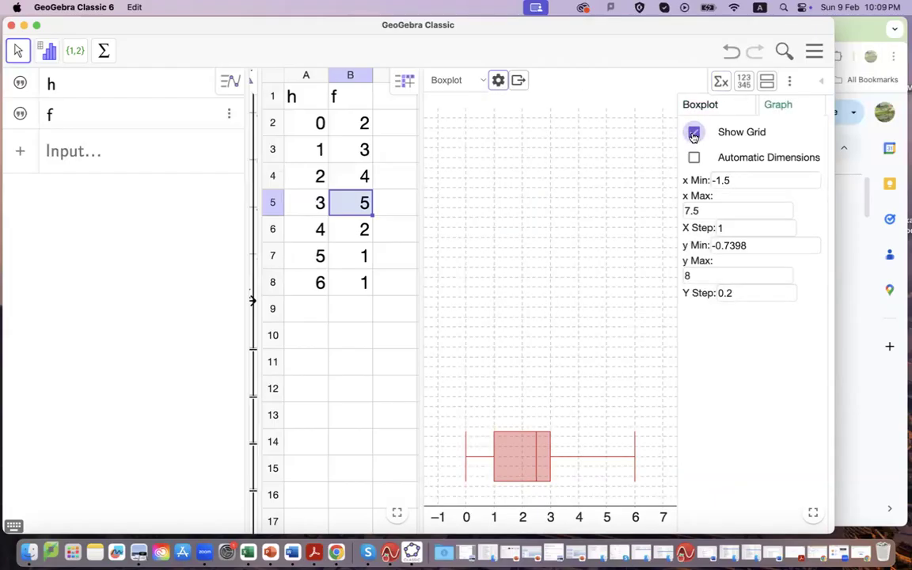
click(497, 81)
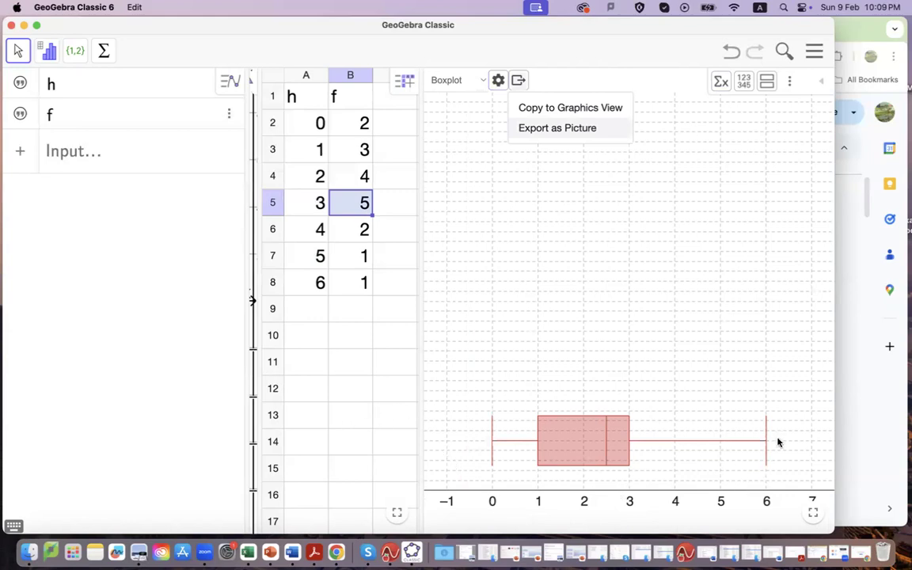
click(764, 412)
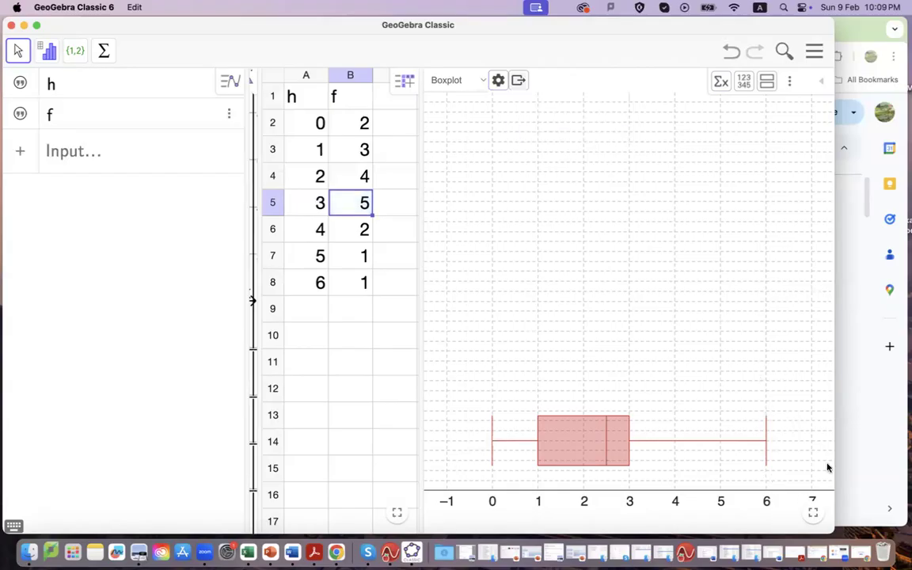
Capture the gridded boxplot from a widened GeoGebra window as a screenshot and insert it below the frequency table in the Google Docs document.
drag(830, 536, 853, 532)
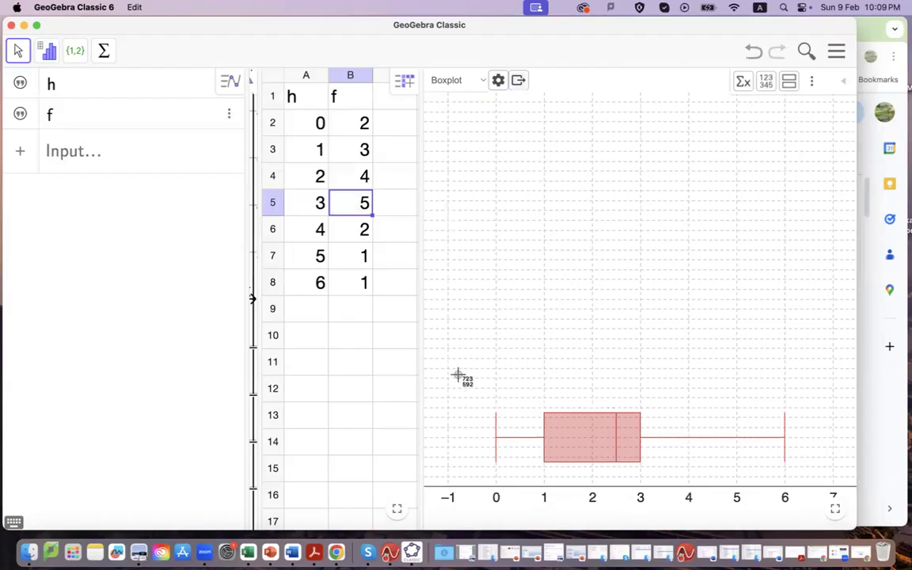
drag(459, 378, 806, 514)
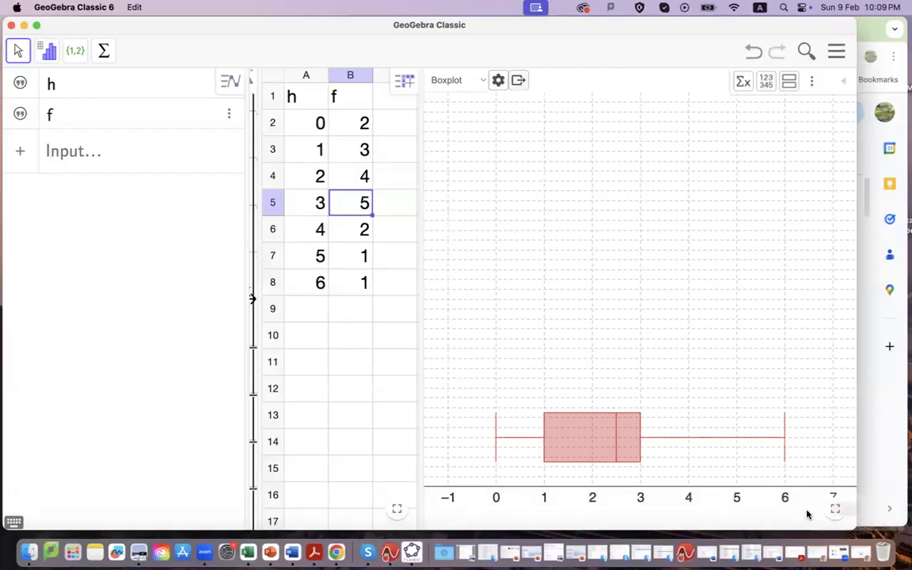
click(882, 457)
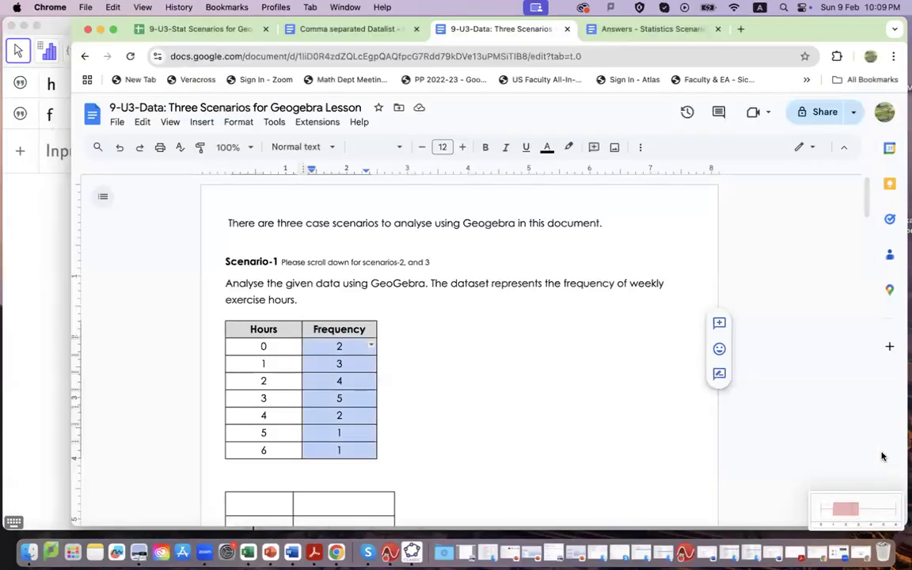
click(688, 416)
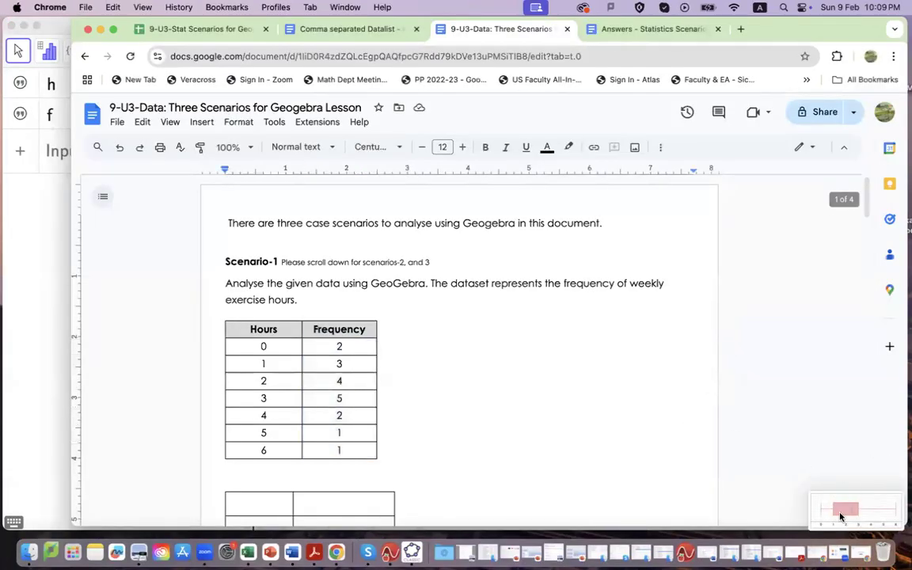
drag(844, 512, 597, 416)
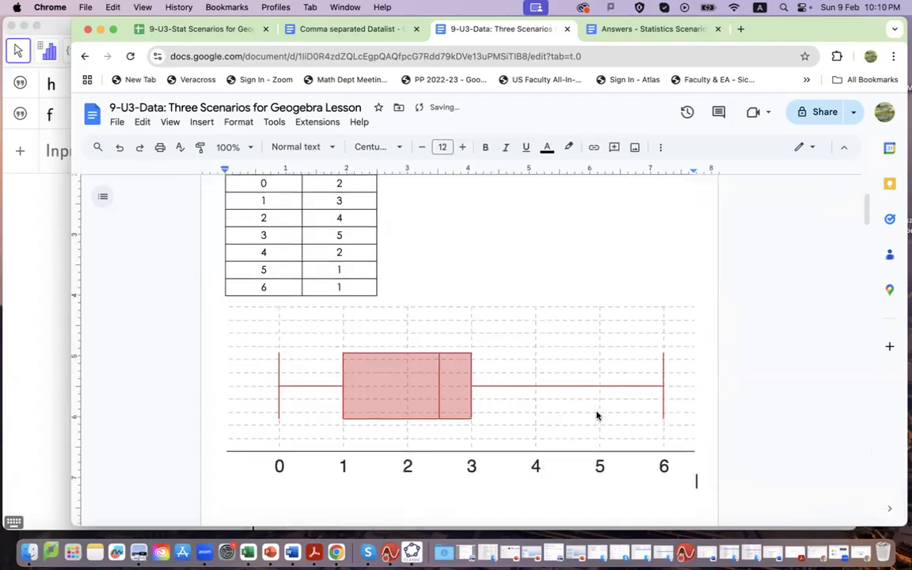
Shrink the boxplot image, set it to wrap text and place it beside the Hours and Frequency table.
click(596, 411)
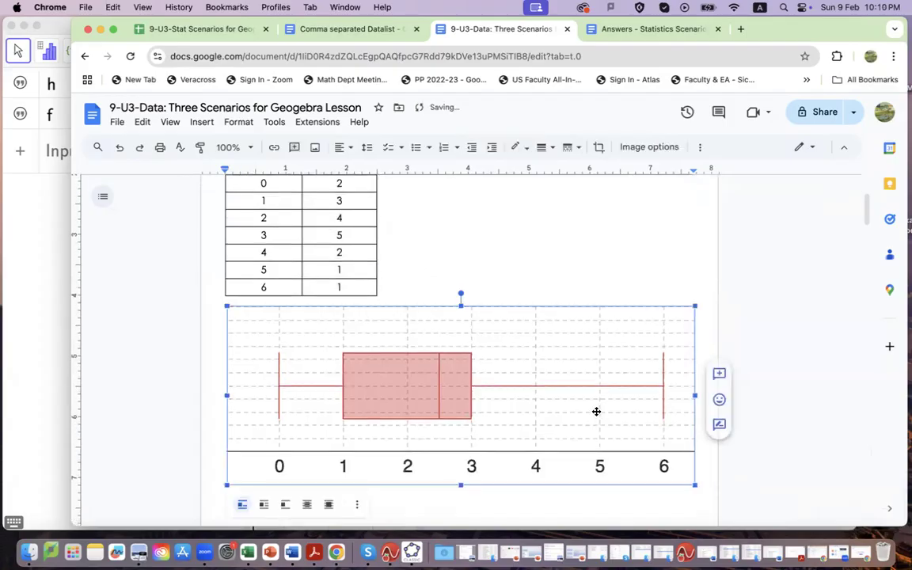
click(609, 282)
click(607, 332)
drag(694, 304, 519, 372)
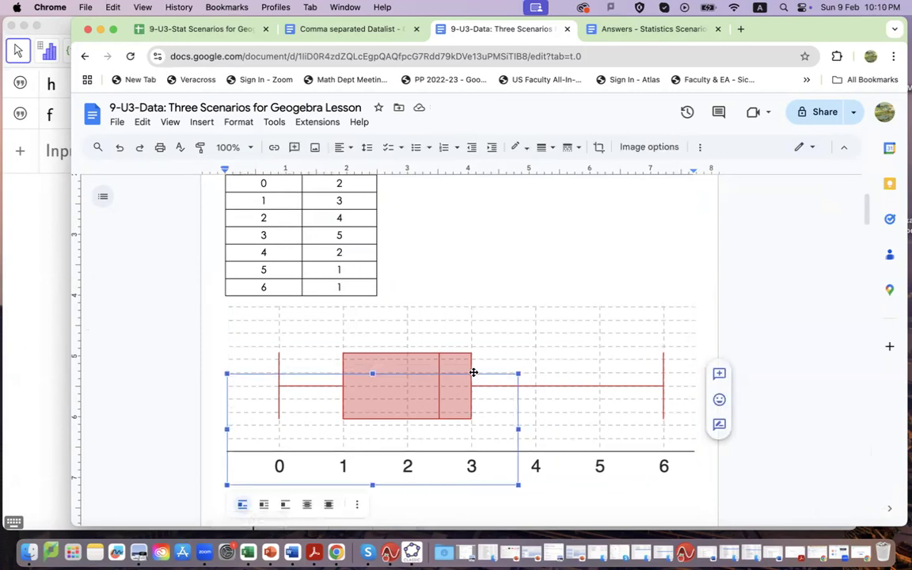
drag(681, 248, 648, 266)
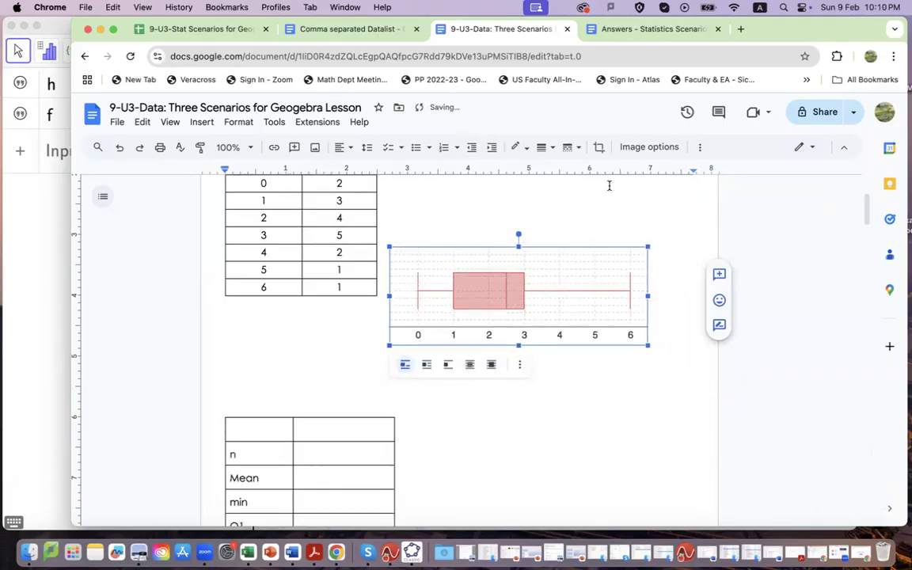
click(428, 366)
drag(505, 300, 535, 279)
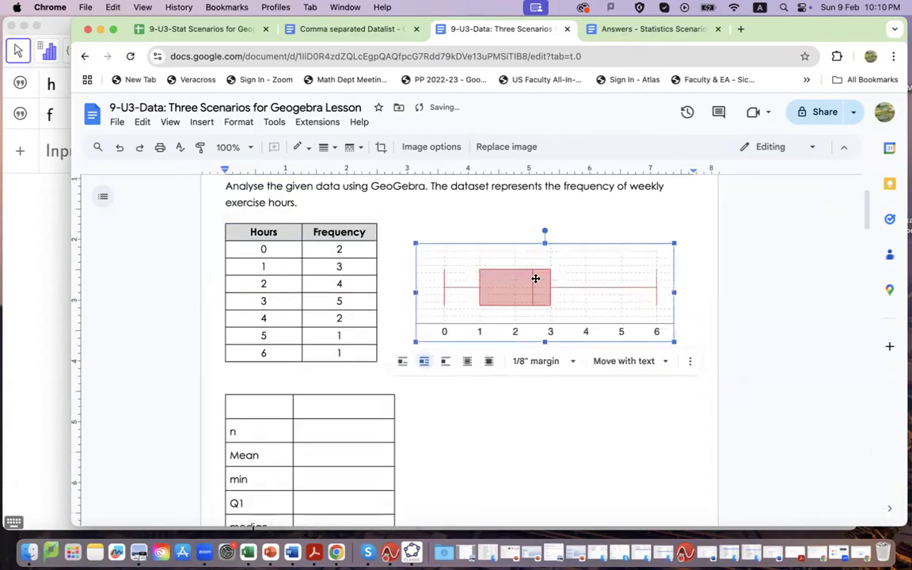
click(552, 389)
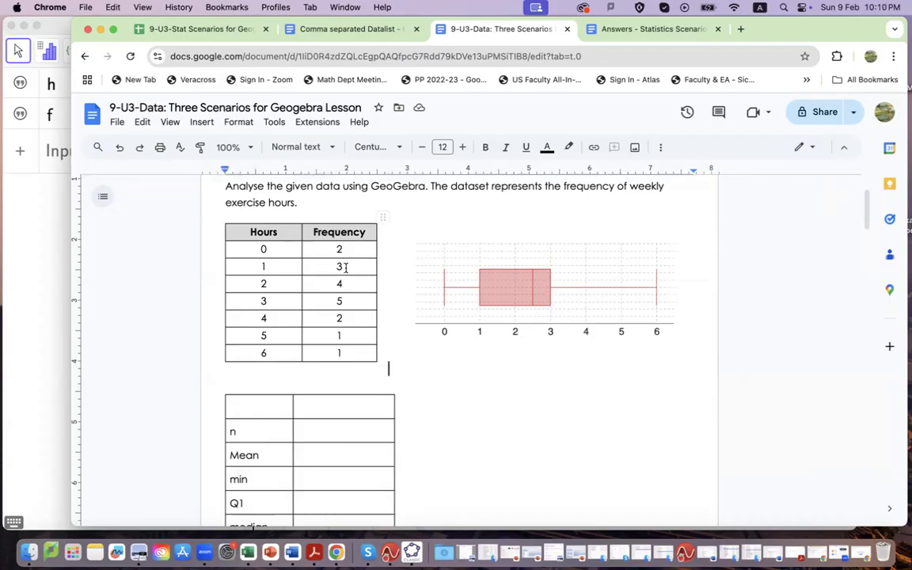
Show the summary statistics in GeoGebra, capture them as a screenshot and insert it into the n row of the document's summary table.
click(39, 283)
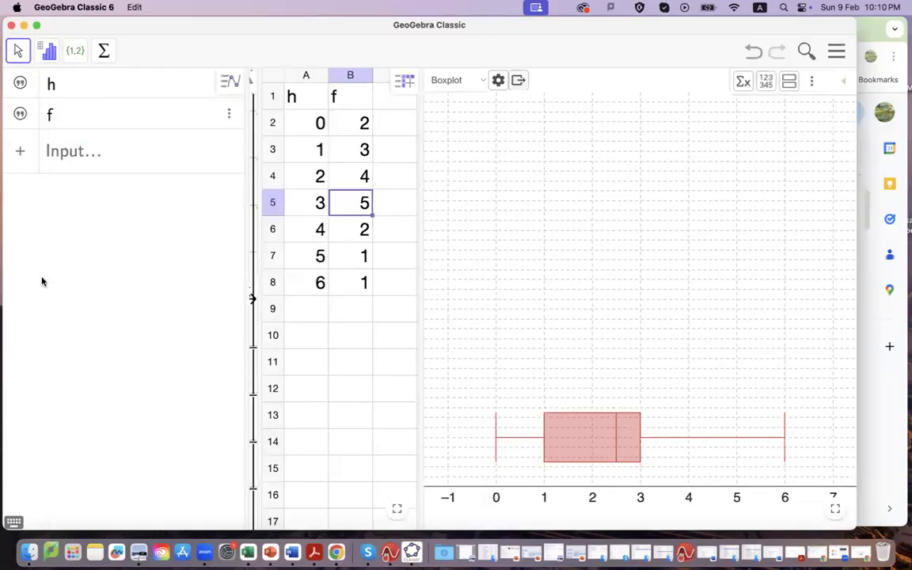
click(743, 84)
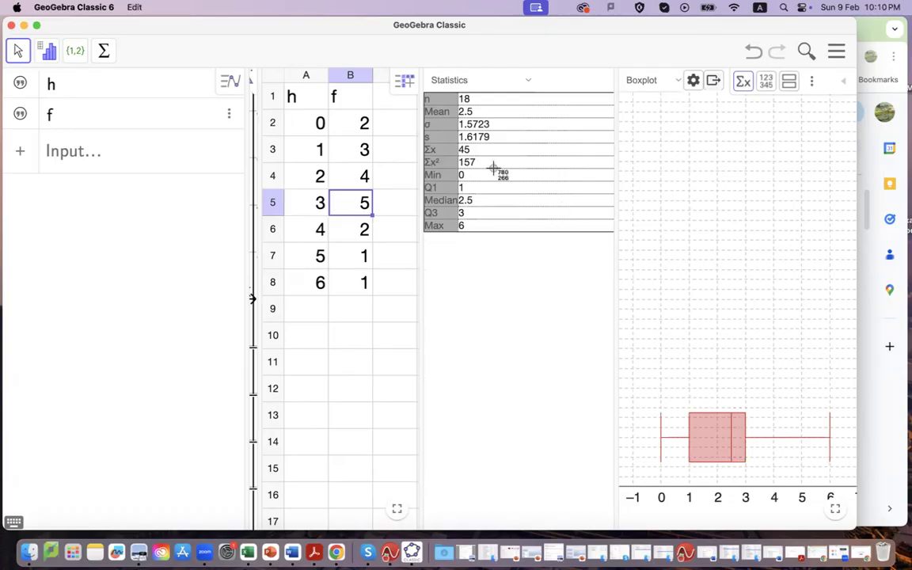
drag(422, 93, 513, 238)
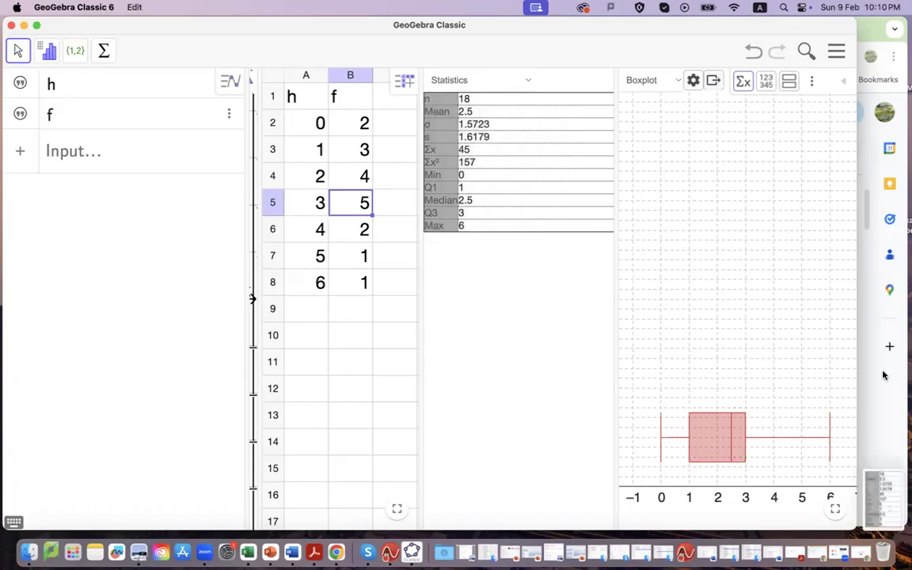
click(884, 376)
drag(883, 498, 562, 421)
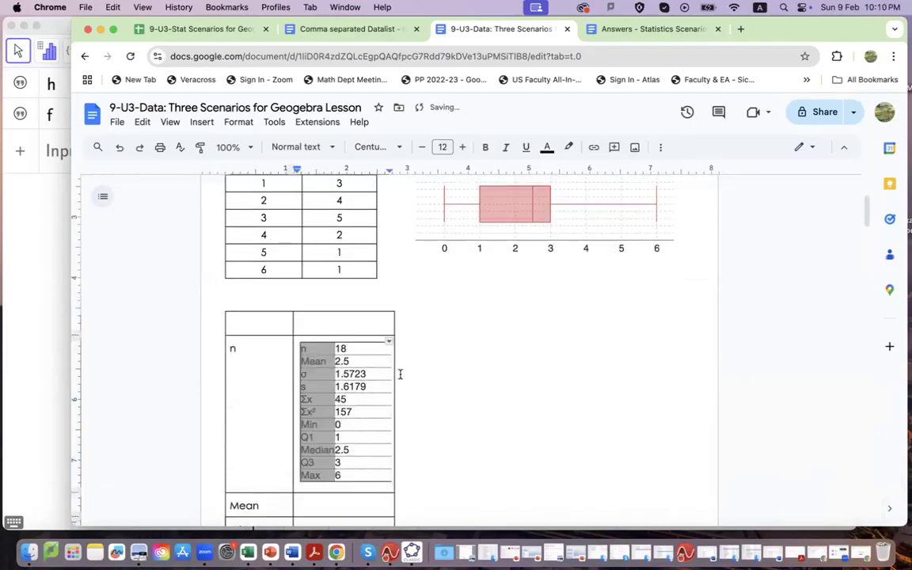
Try wrapping text around the statistics image in the summary table, and undo both the wrapping and the image insertion.
click(367, 369)
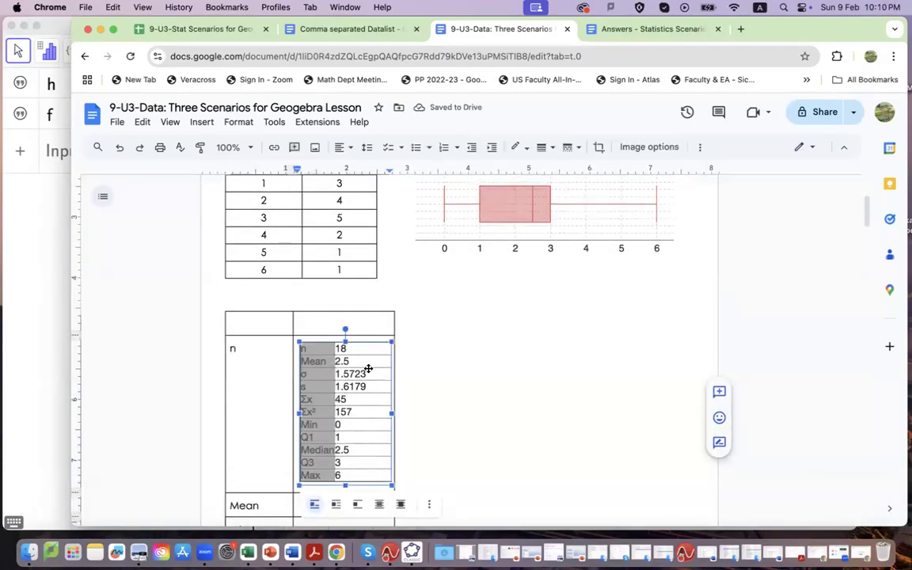
scroll(482, 358, down, 3)
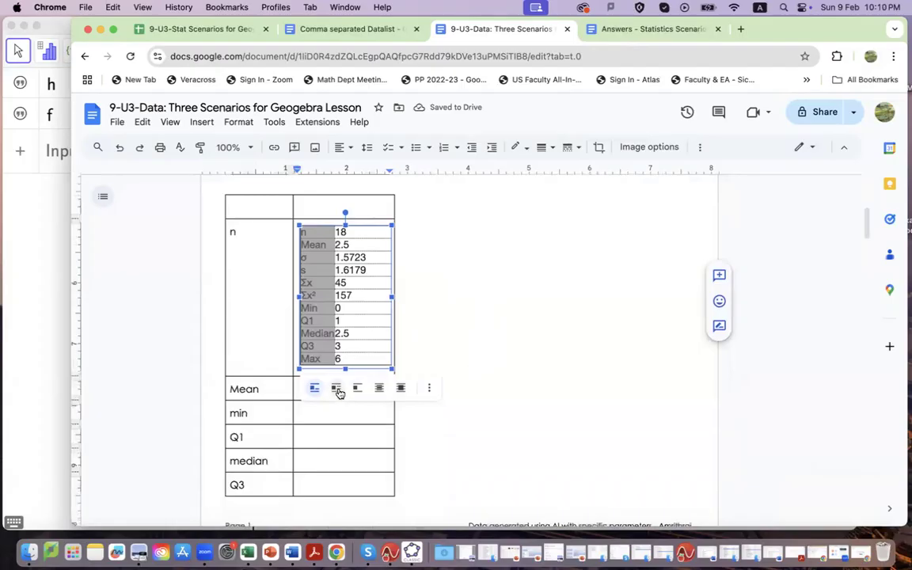
click(337, 389)
click(428, 283)
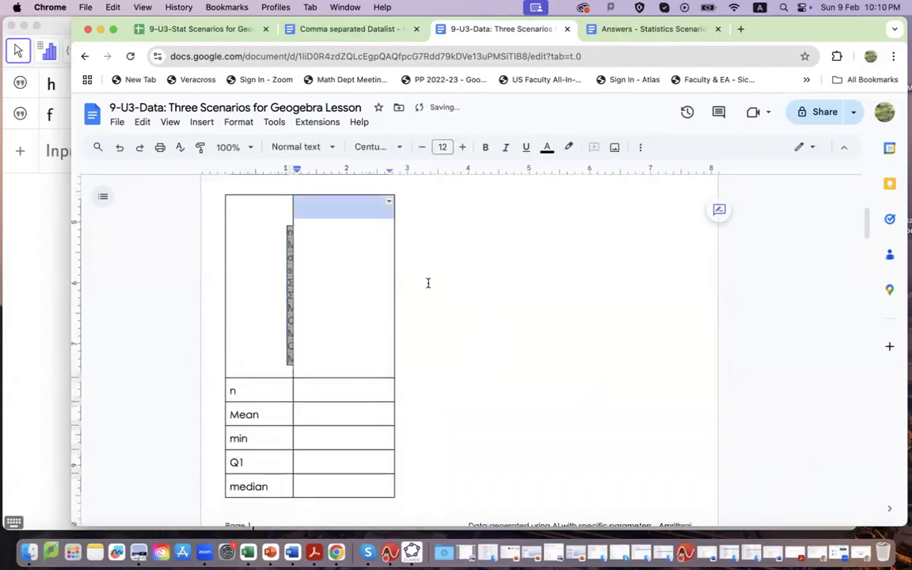
click(296, 265)
click(293, 276)
click(282, 274)
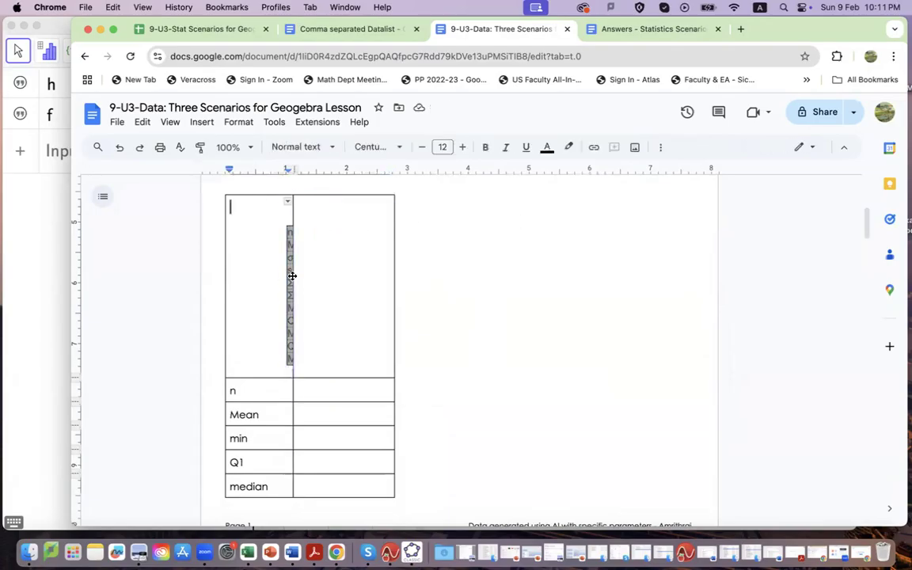
click(292, 276)
click(311, 277)
click(288, 301)
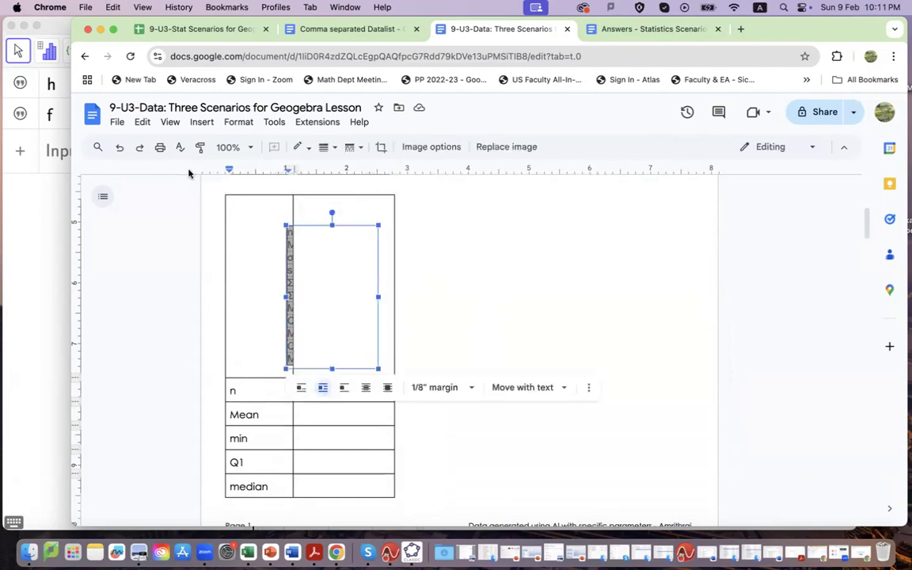
click(120, 148)
click(120, 148)
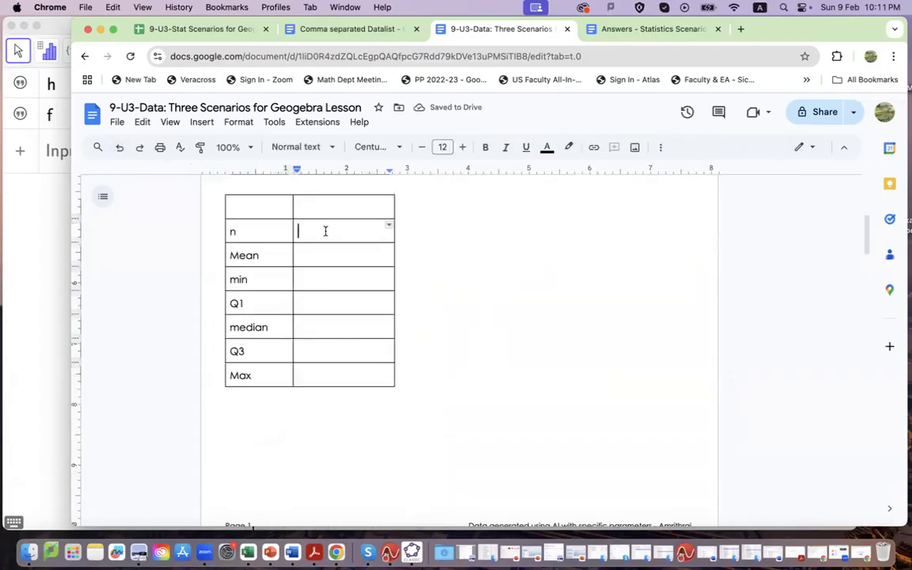
Try pasting the clipboard content between the frequency table and the summary table, and undo the paste.
click(478, 252)
scroll(483, 232, up, 2)
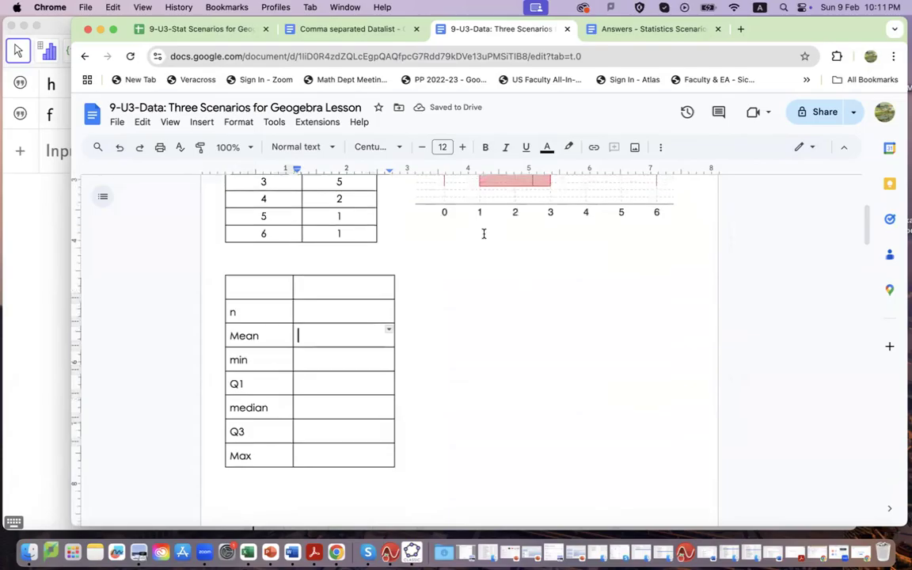
click(475, 245)
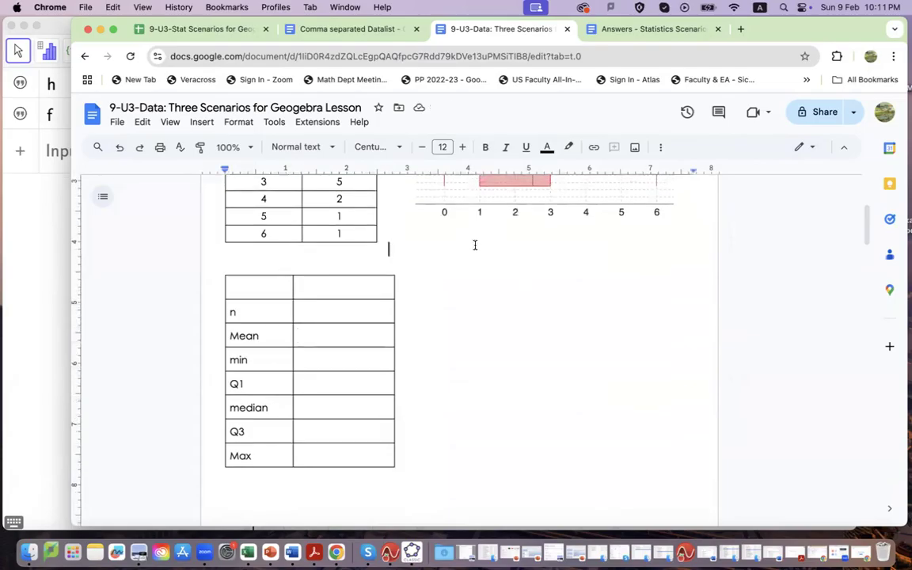
text(2 3 4 5 2 1 1)
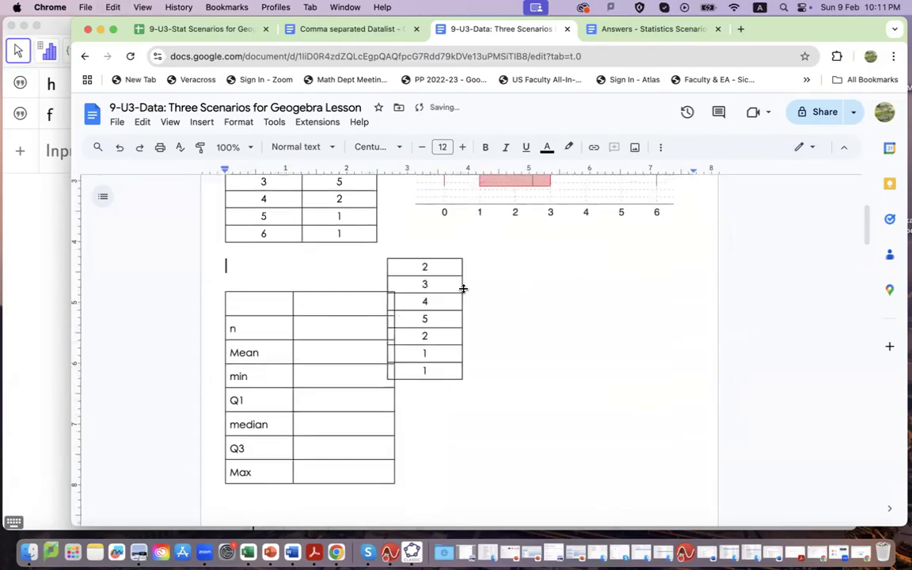
click(119, 147)
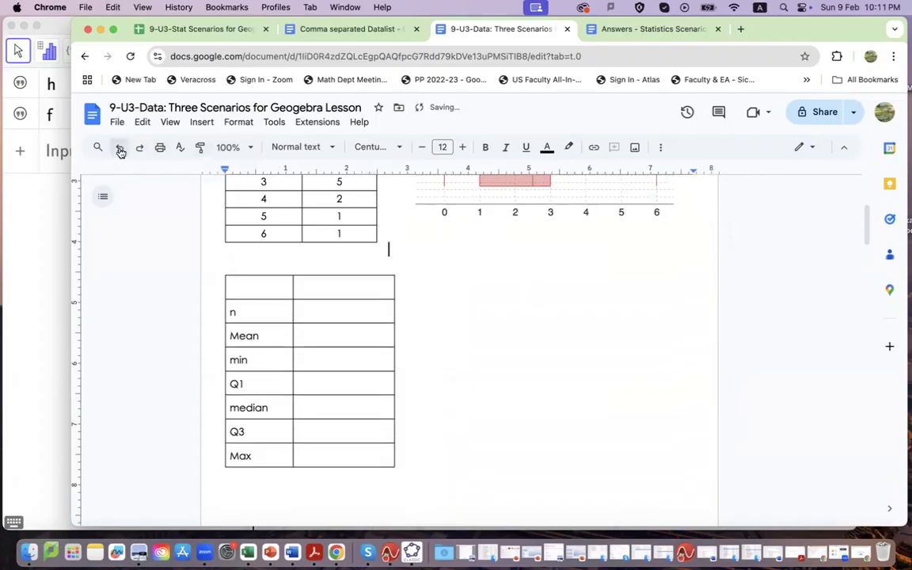
Capture GeoGebra's statistics table from n to Max again and insert the screenshot into the Mean row of the document's summary table.
click(38, 308)
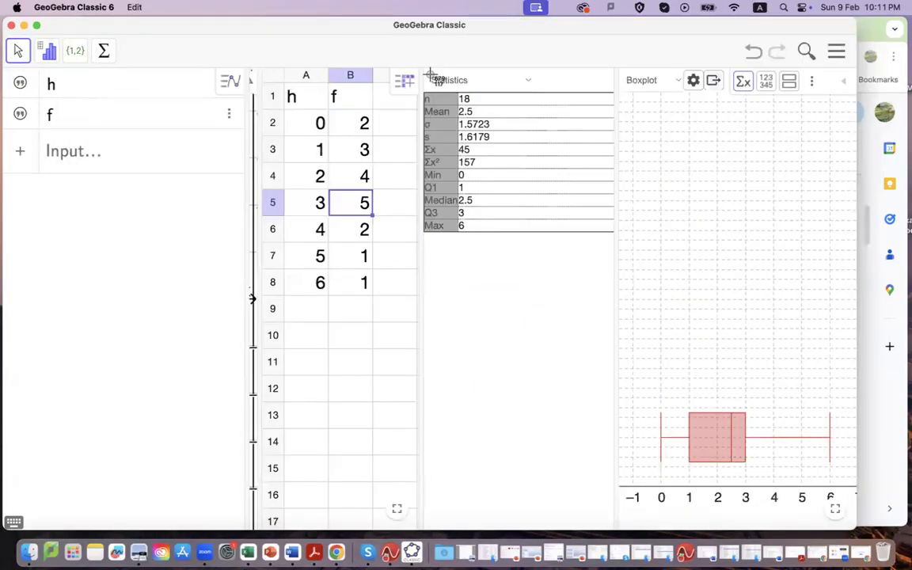
drag(425, 88, 539, 237)
click(902, 383)
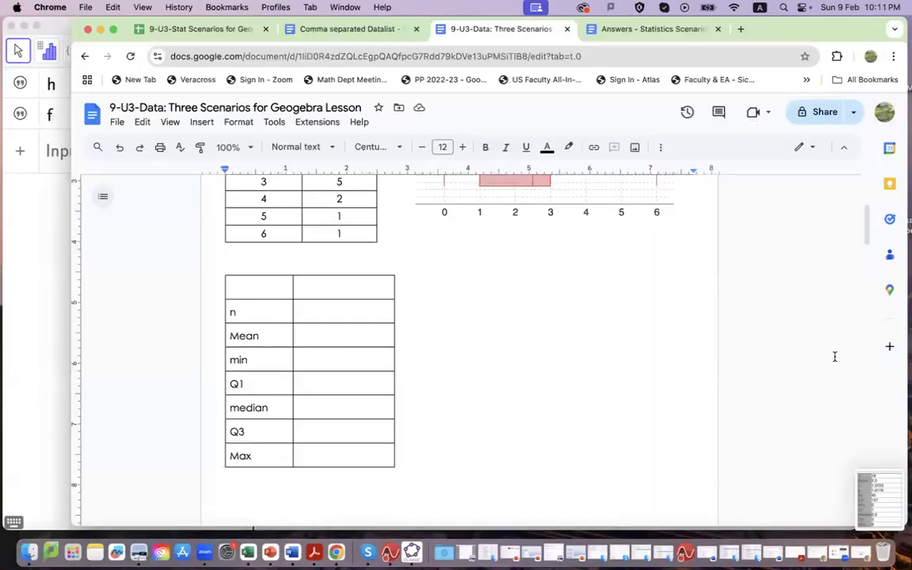
drag(881, 499, 633, 346)
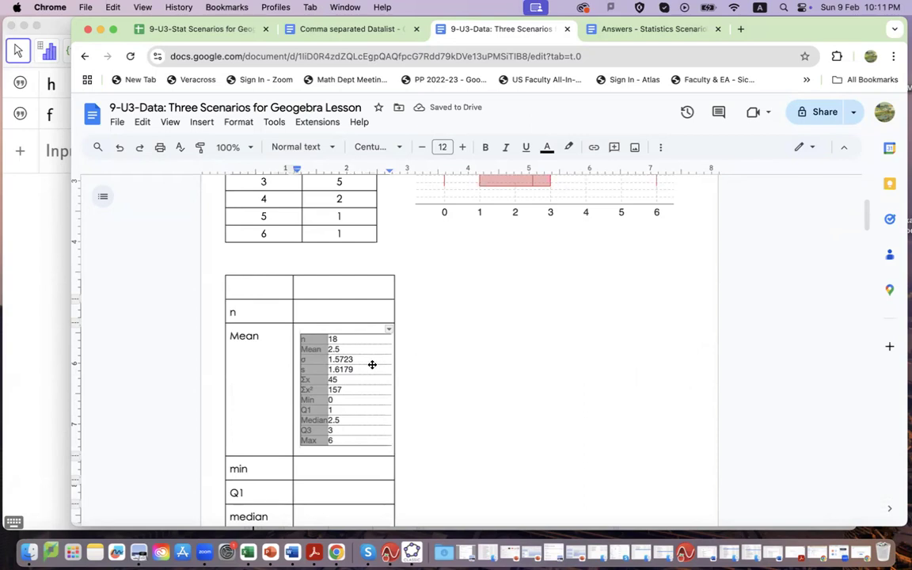
Cut the statistics image out of the Mean row and paste it on the empty line below the summary table.
click(360, 359)
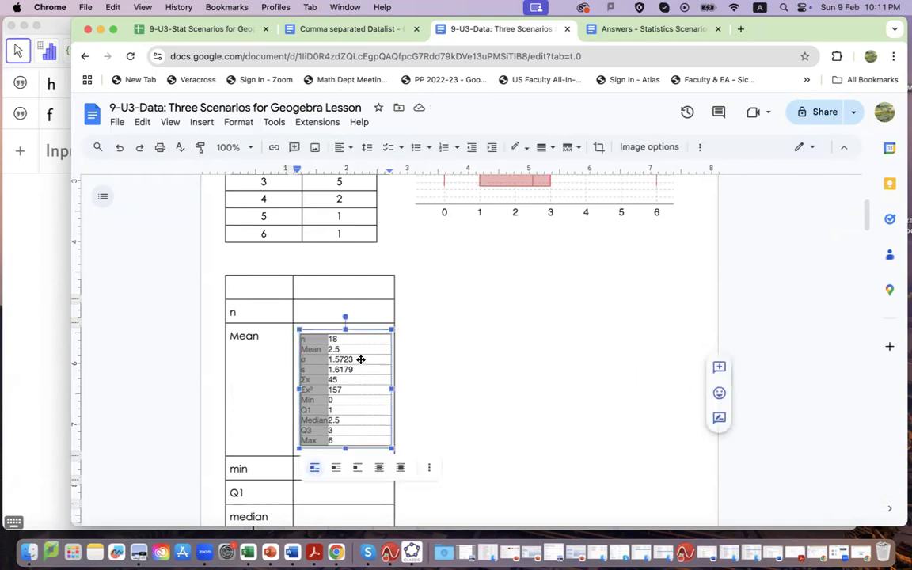
key(BackSpace)
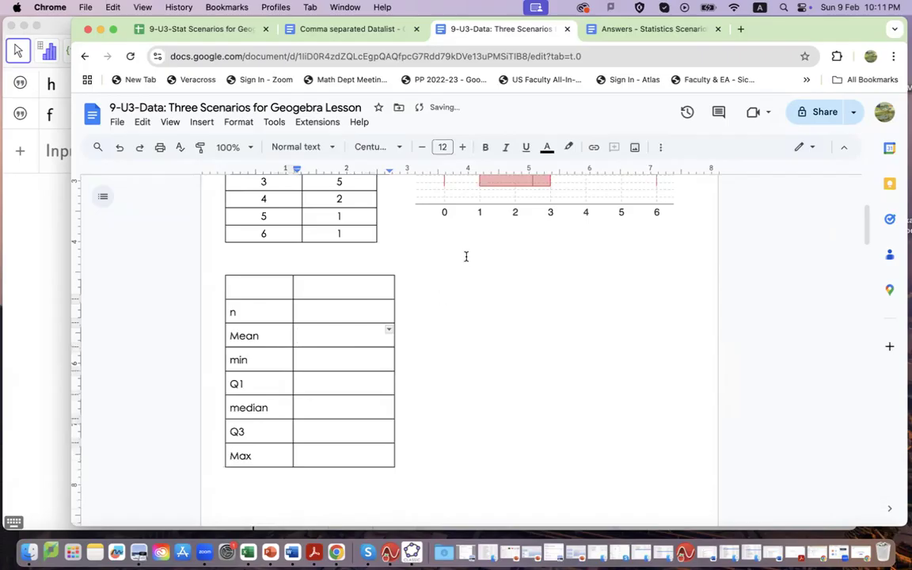
scroll(464, 256, down, 2)
scroll(464, 257, down, 1)
click(457, 342)
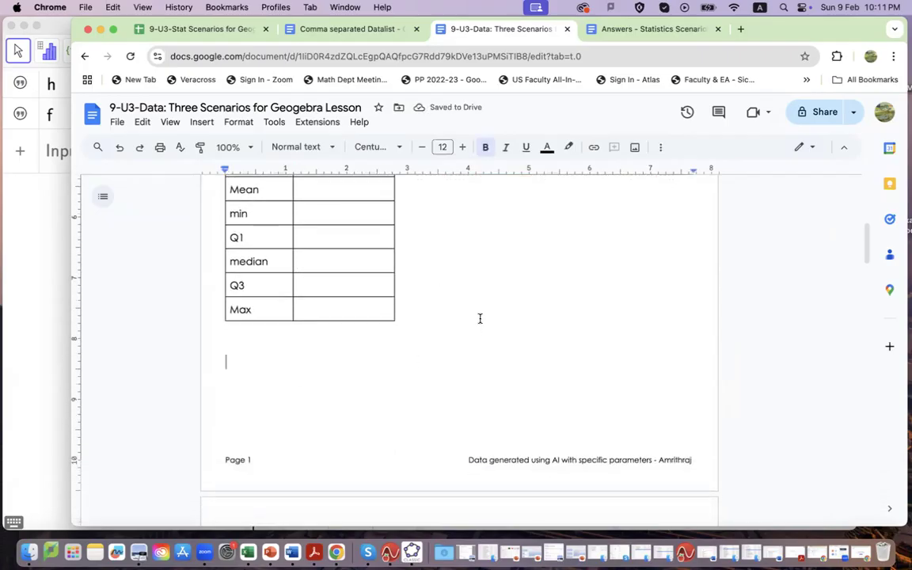
key(super+v)
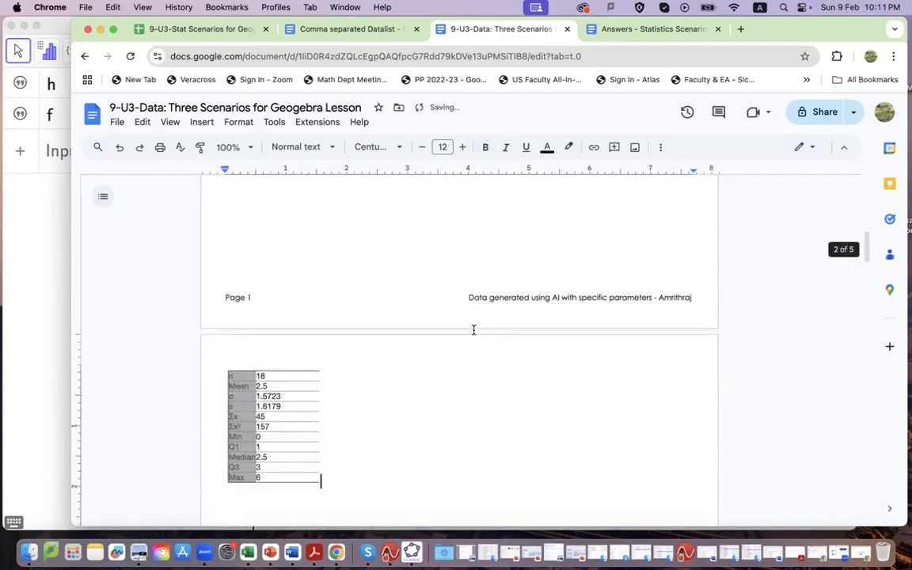
Set the statistics image to wrap text and try to move it beside the summary table.
click(300, 396)
click(261, 503)
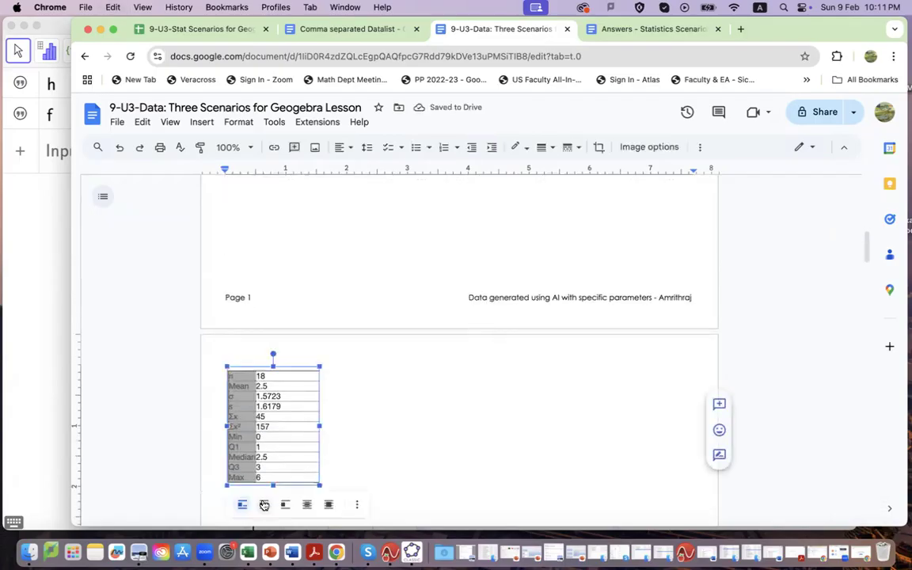
scroll(382, 381, up, 5)
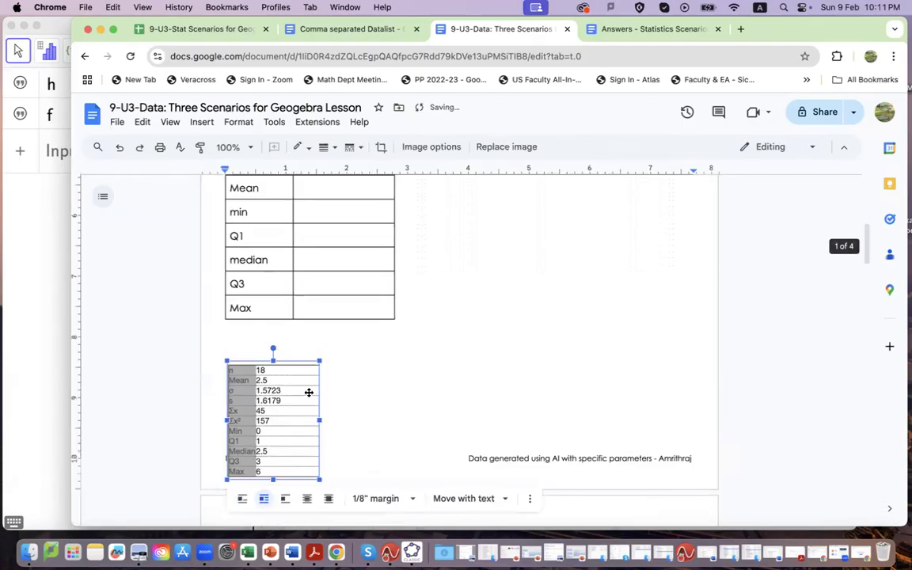
drag(300, 387, 531, 245)
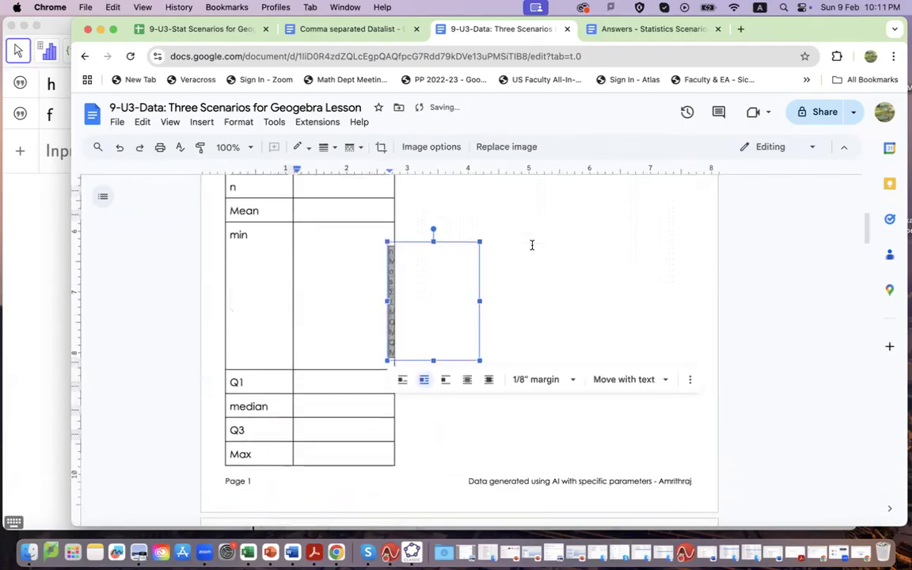
drag(448, 264, 535, 240)
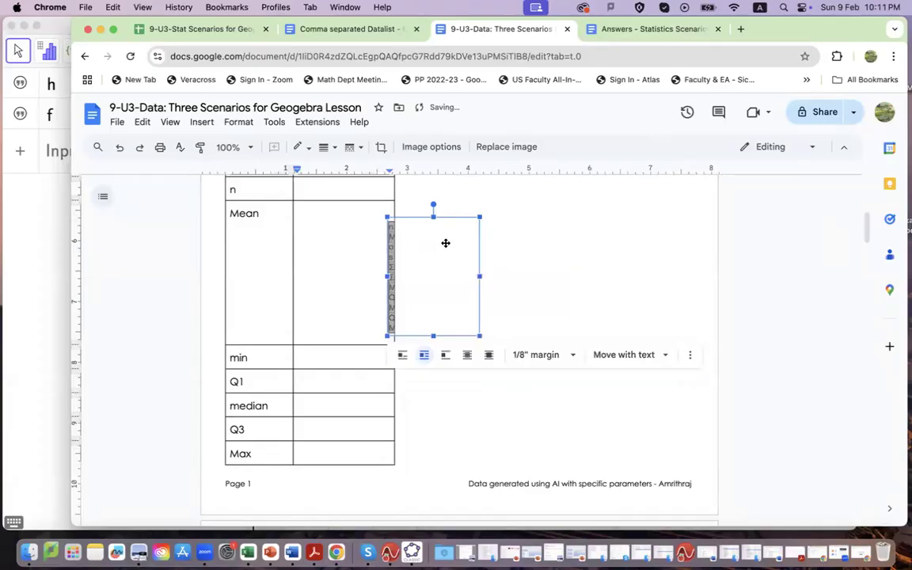
drag(449, 241, 572, 231)
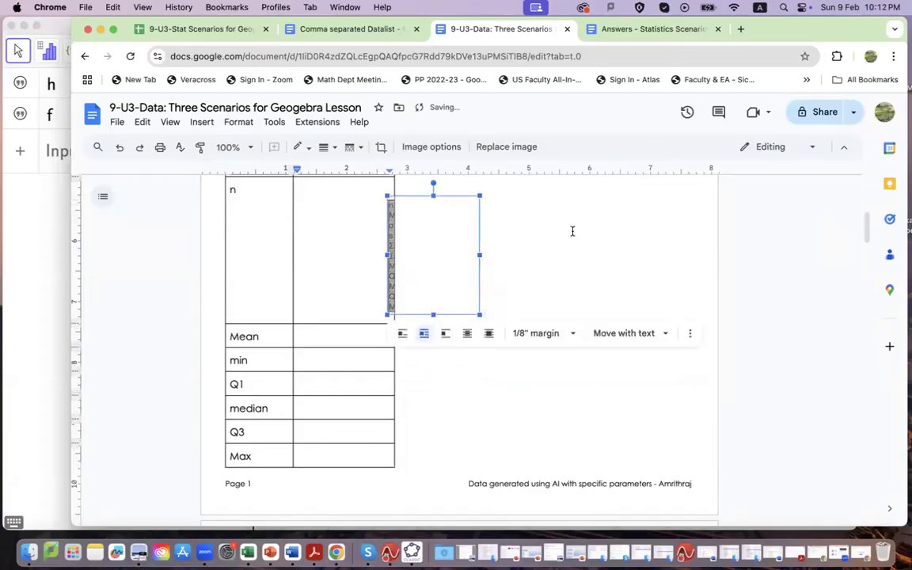
Select the whole summary table from its blank first row to Max and set its table style to Wrap text.
scroll(487, 244, up, 2)
click(257, 232)
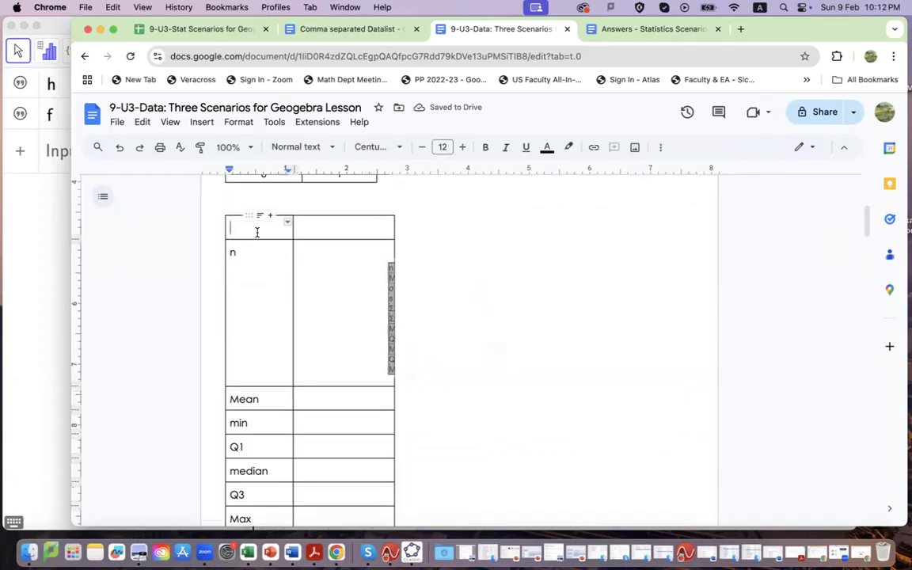
key(ctrl+Down)
click(256, 236)
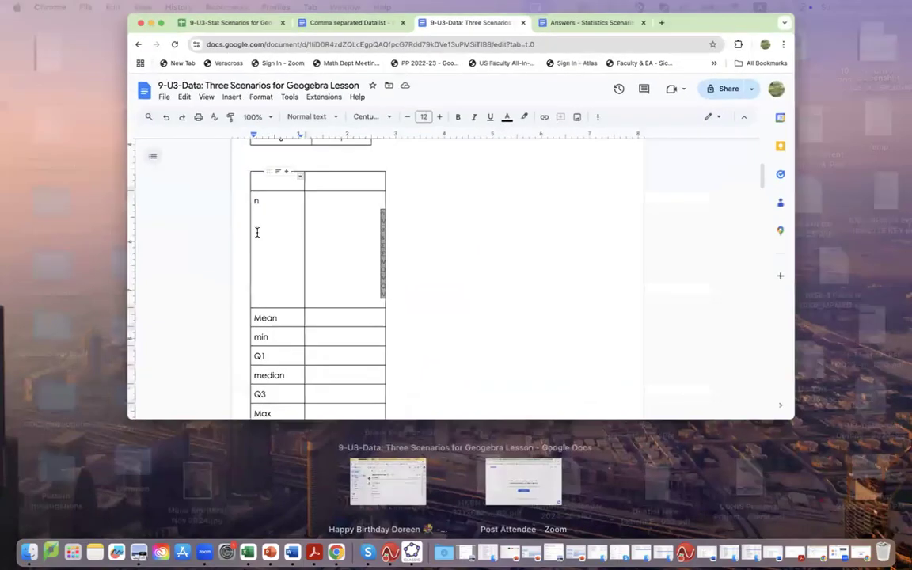
key(shift+Down)
key(shift+Down)
key(shift+Down)
key(shift+Down)
key(shift+Down)
key(shift+Down)
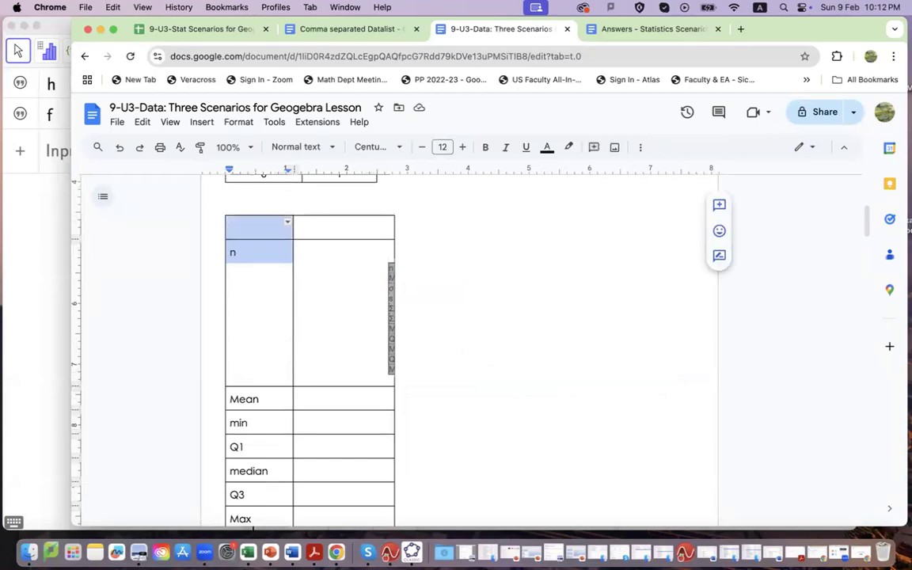
key(shift+Right)
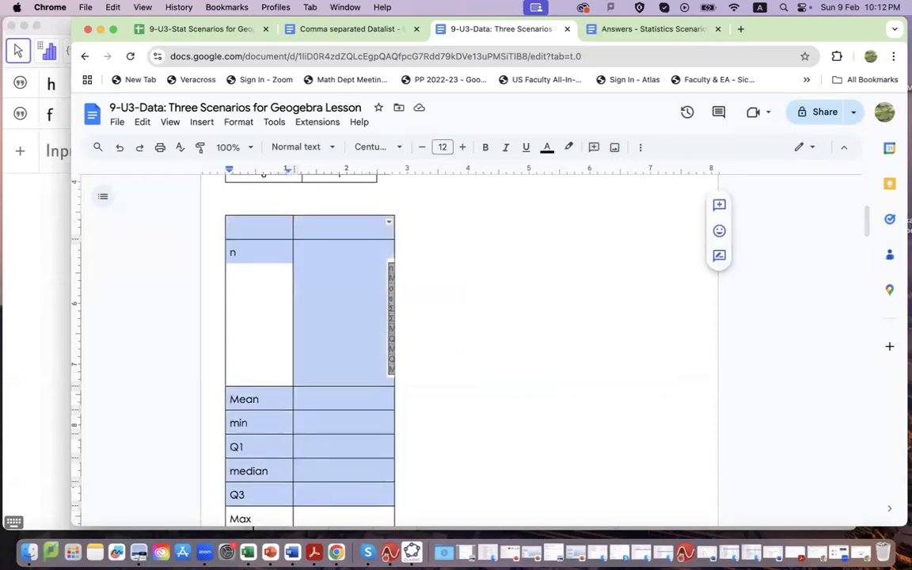
scroll(344, 249, down, 2)
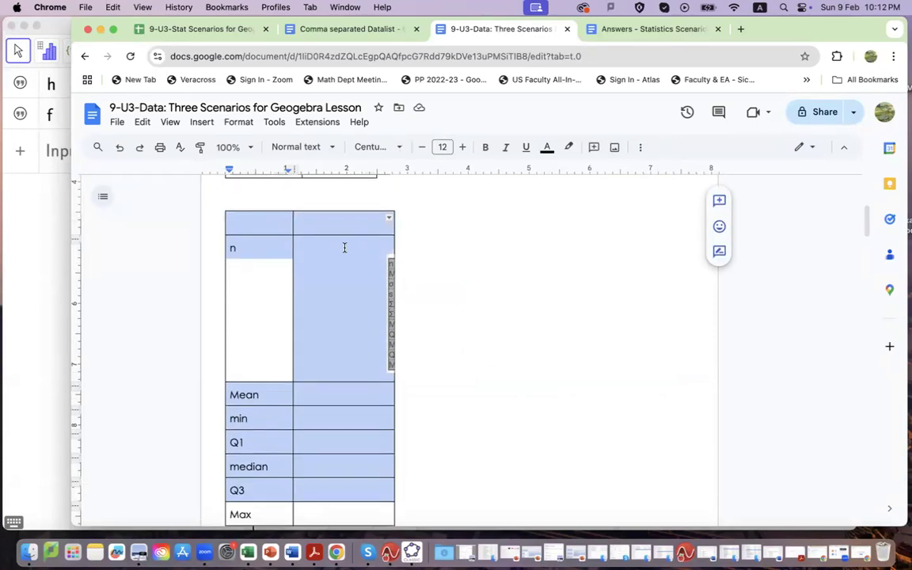
key(shift+Down)
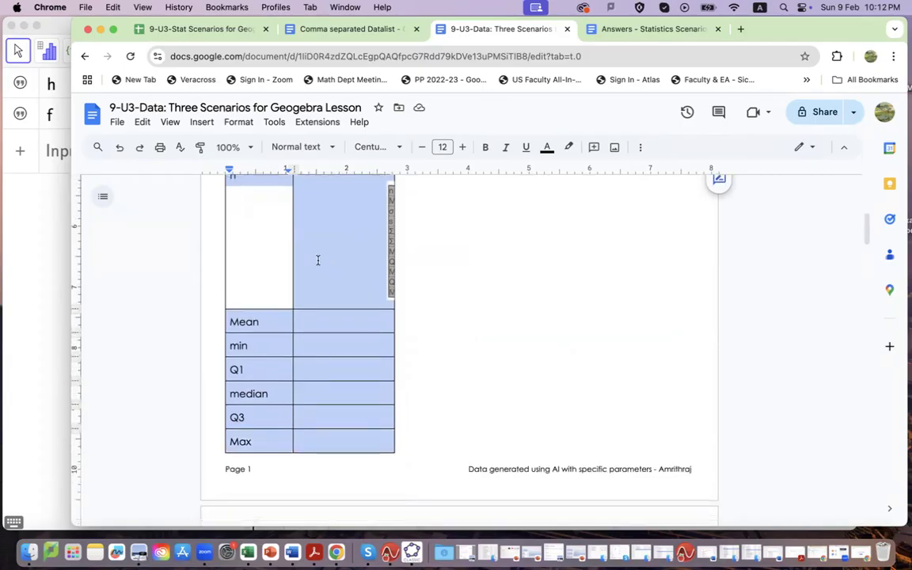
right_click(318, 269)
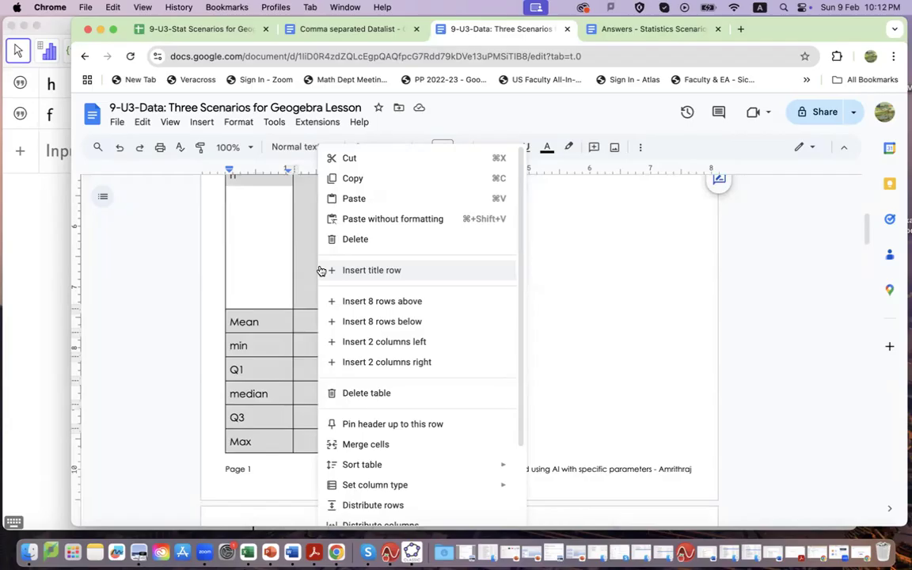
scroll(407, 391, down, 3)
scroll(405, 393, down, 2)
scroll(405, 393, up, 2)
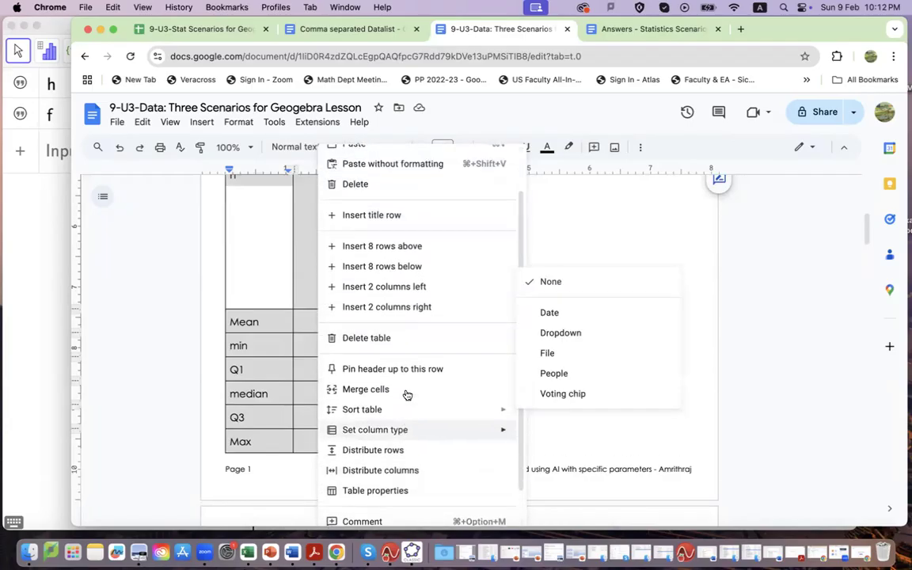
click(401, 490)
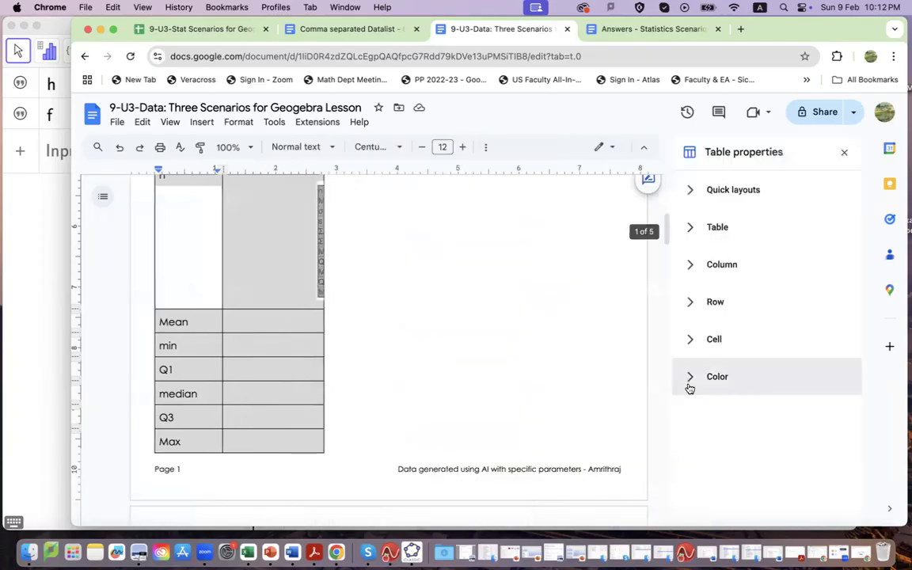
click(750, 222)
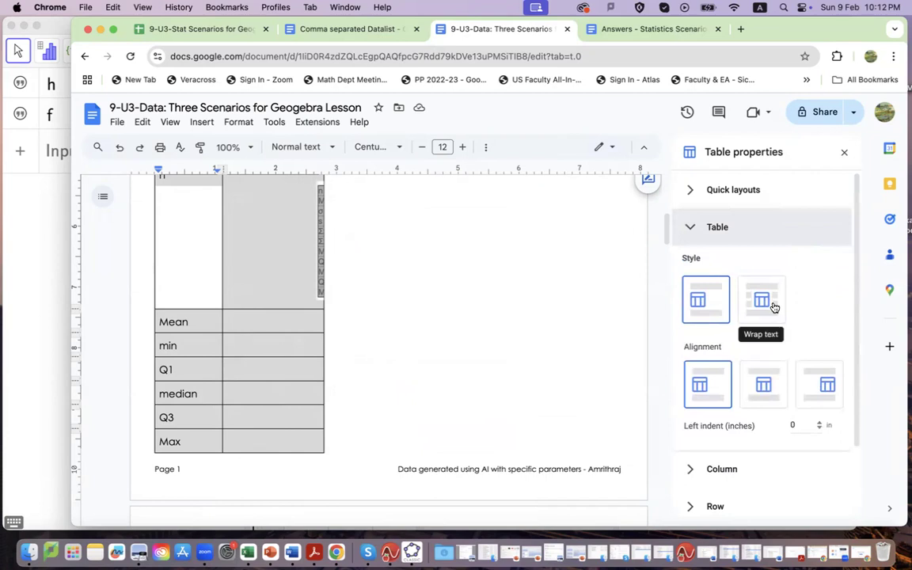
click(774, 307)
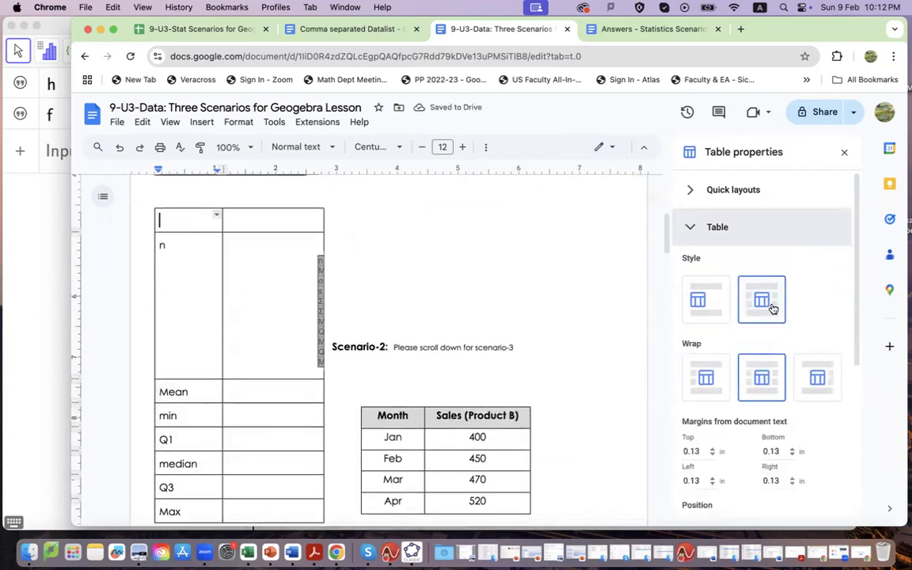
scroll(774, 308, down, 3)
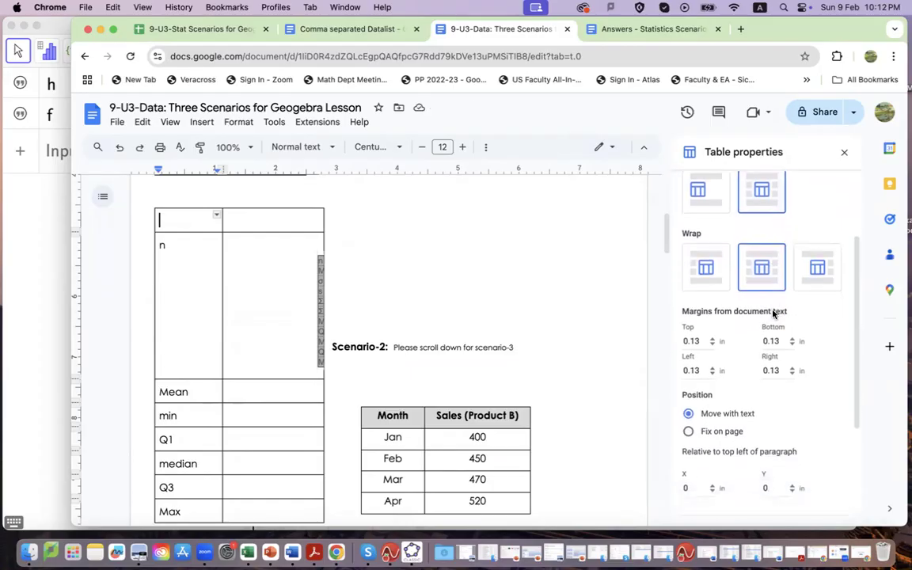
scroll(773, 313, down, 1)
scroll(774, 314, up, 2)
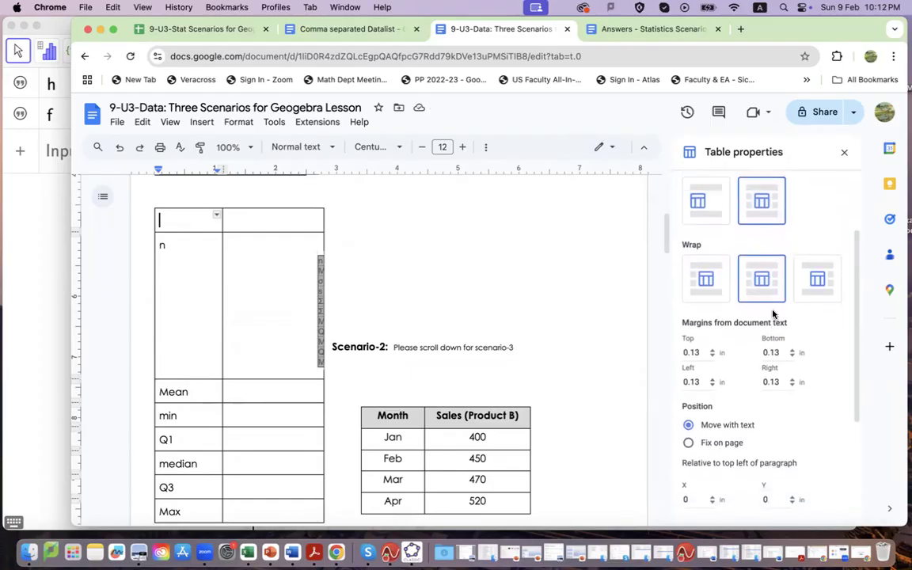
scroll(773, 314, up, 1)
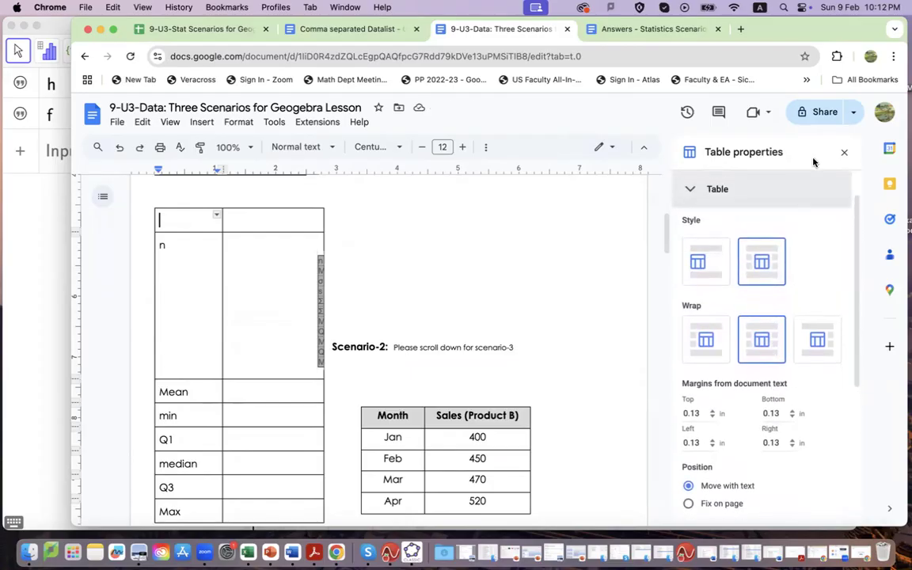
click(843, 152)
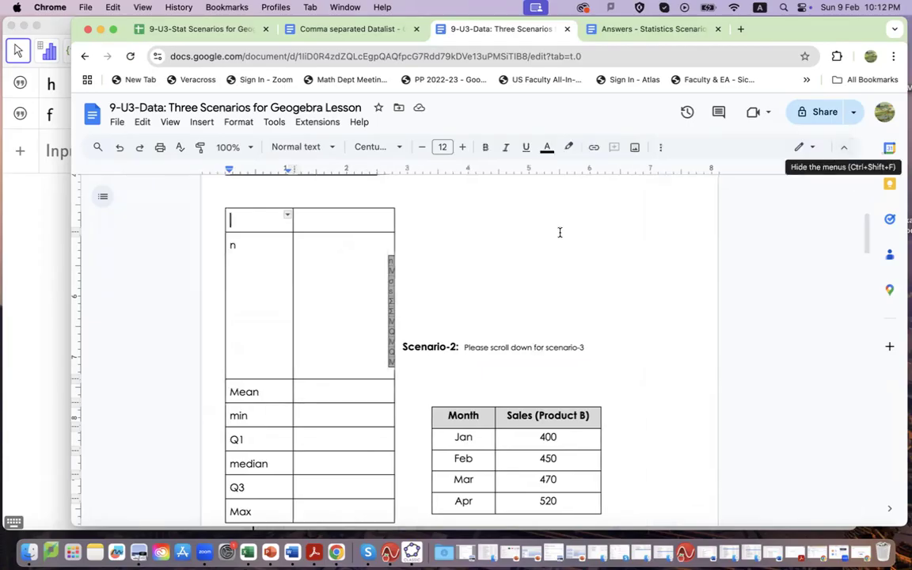
Move the statistics image out of the n row into the blank area beside the summary table.
click(389, 292)
click(474, 253)
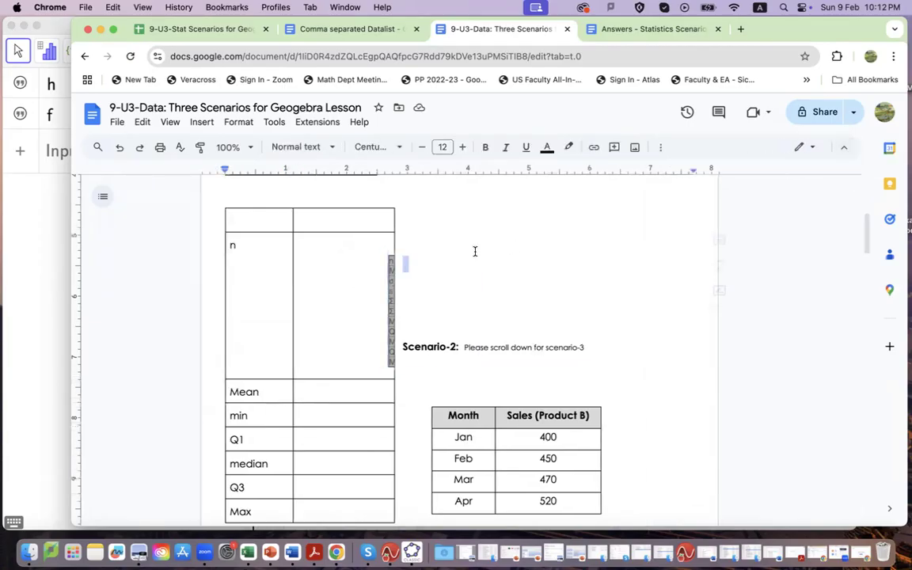
click(387, 282)
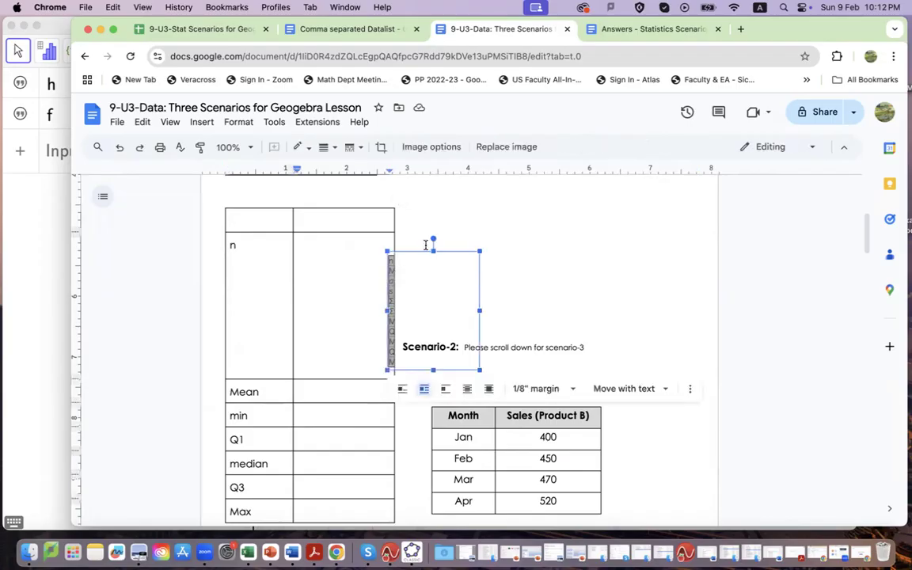
click(404, 259)
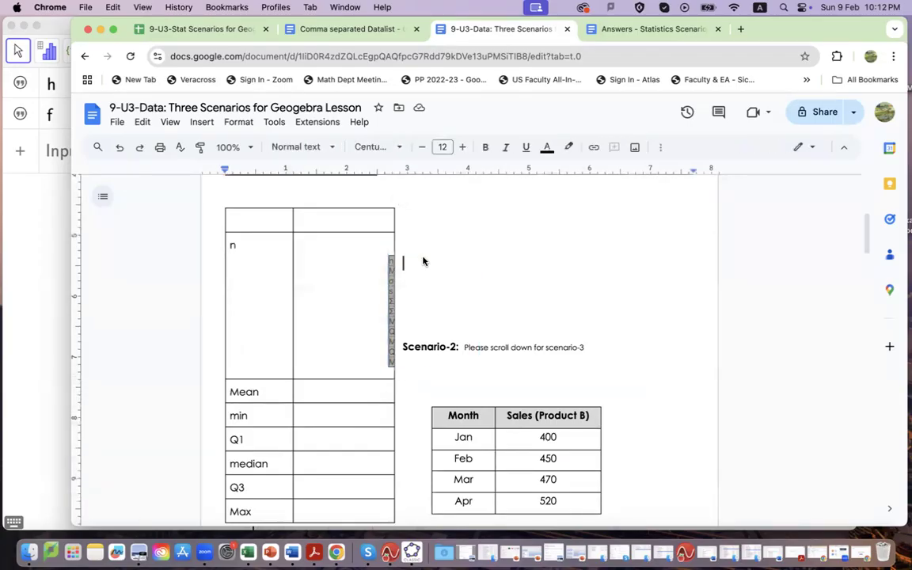
drag(391, 283, 475, 266)
scroll(475, 265, down, 2)
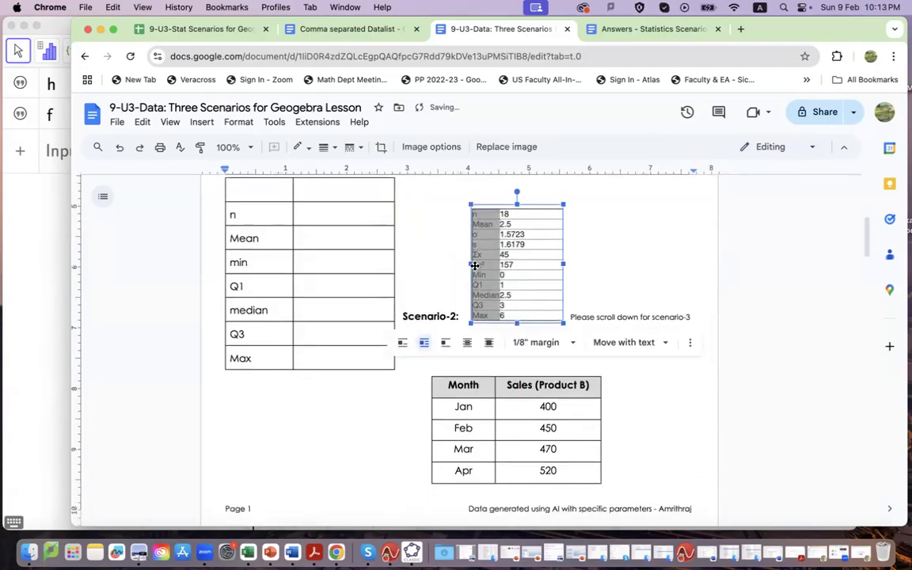
Insert blank lines before the Scenario-2 heading to push it onto the next page.
click(420, 254)
click(402, 314)
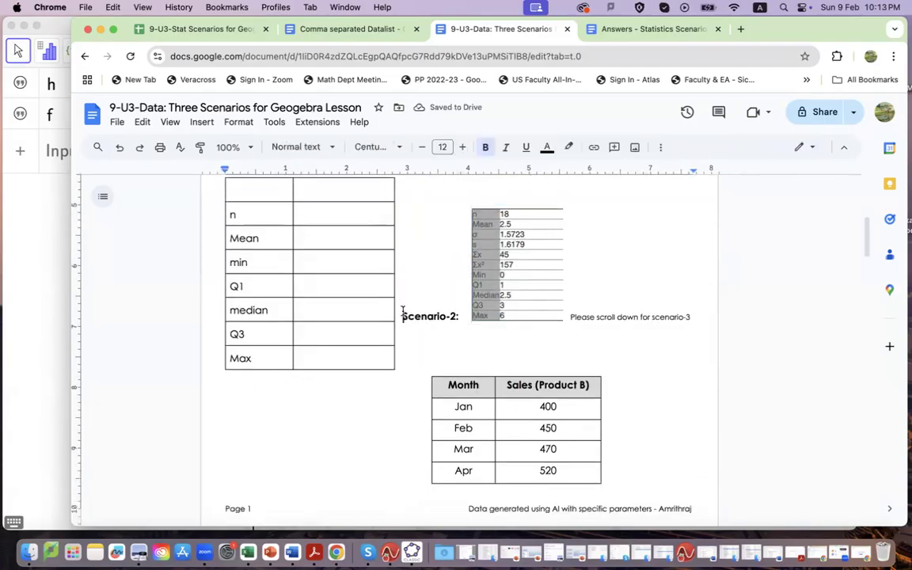
key(Return)
key(Return)
key(Return)
key(Return)
key(Return)
key(Return)
key(Return)
key(Return)
key(Return)
key(Return)
key(Return)
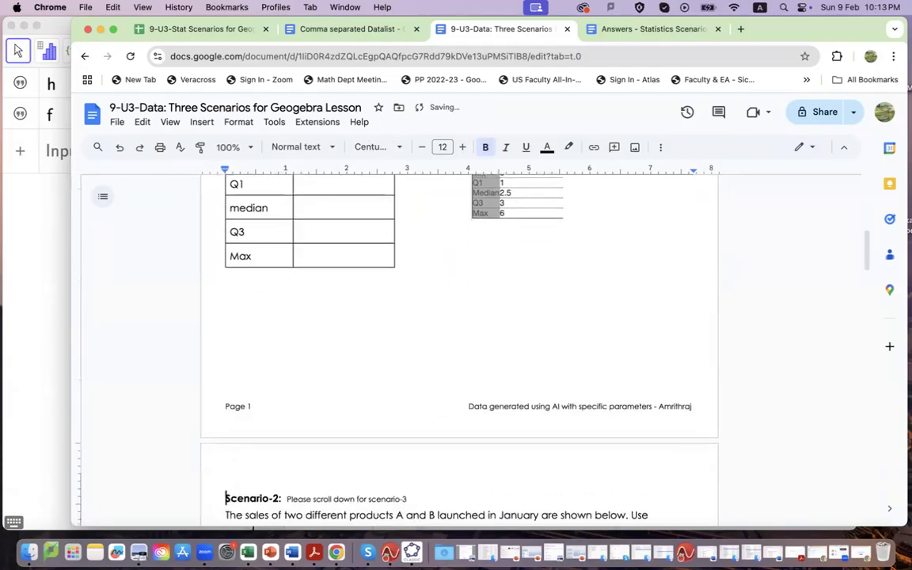
Enlarge the statistics image beside the summary table slightly.
scroll(583, 296, up, 5)
scroll(583, 295, down, 1)
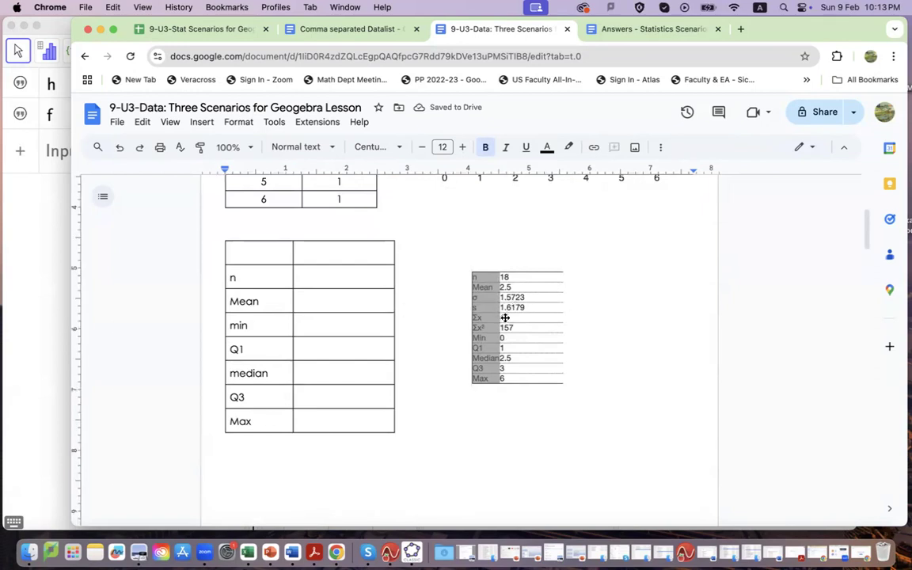
click(558, 323)
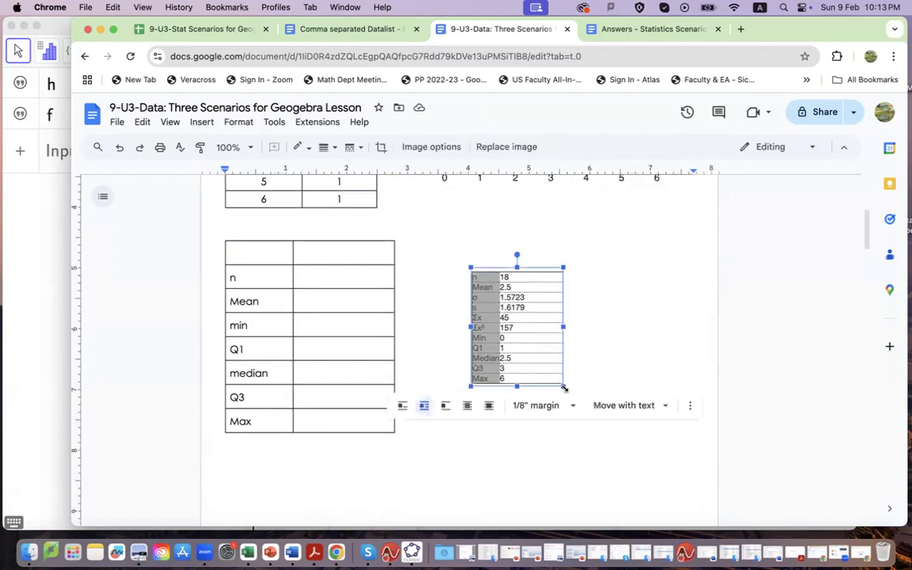
drag(563, 387, 578, 406)
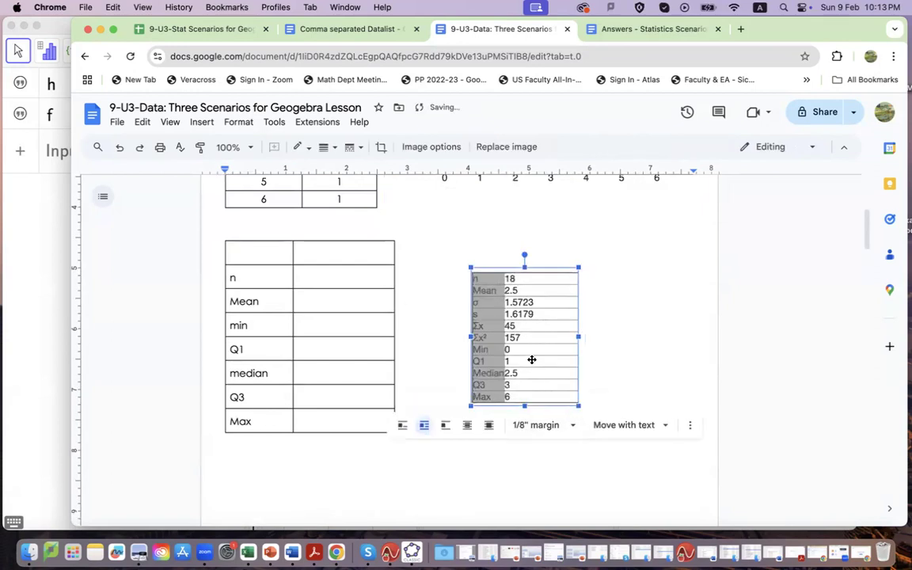
click(602, 360)
Fill in the summary table with n 18, Mean 2.5, min 0 and Q1 1.
click(322, 280)
text(18)
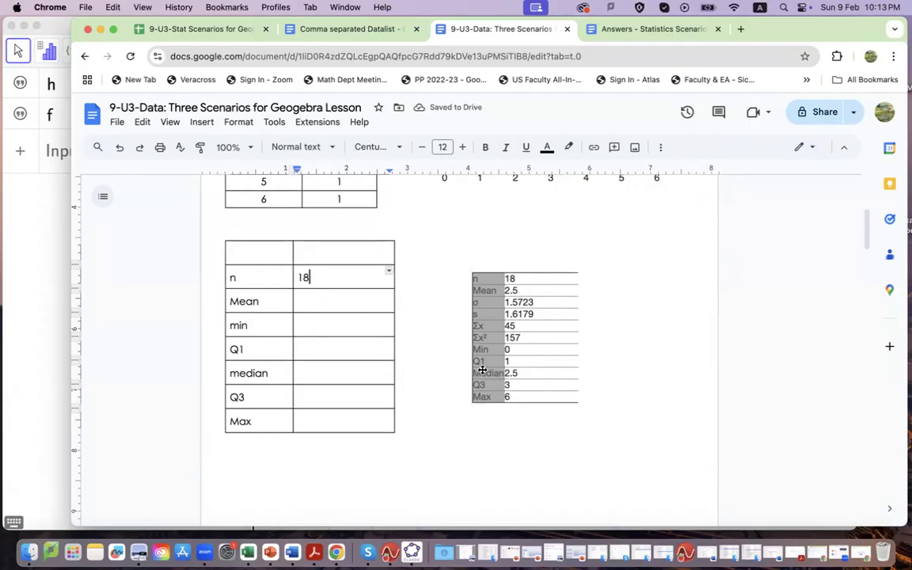
click(330, 306)
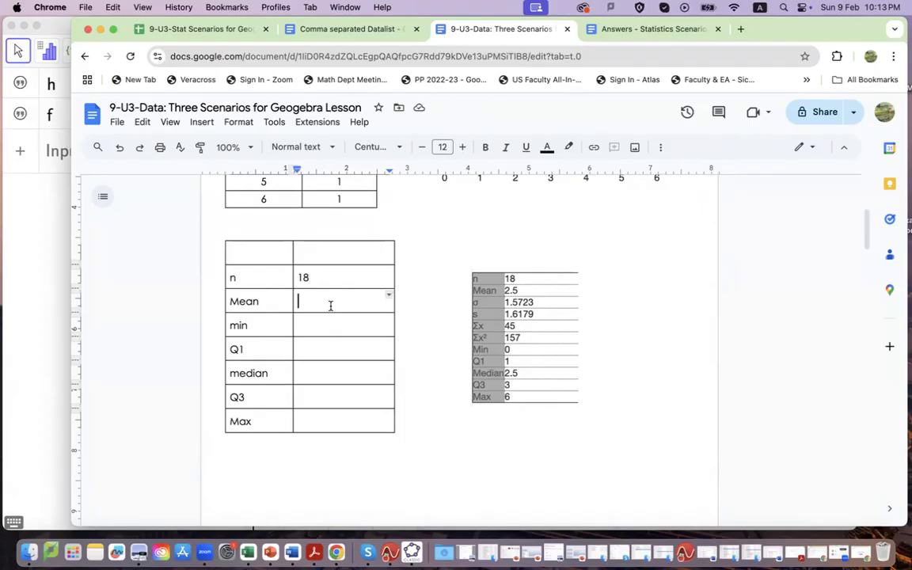
text(2.5)
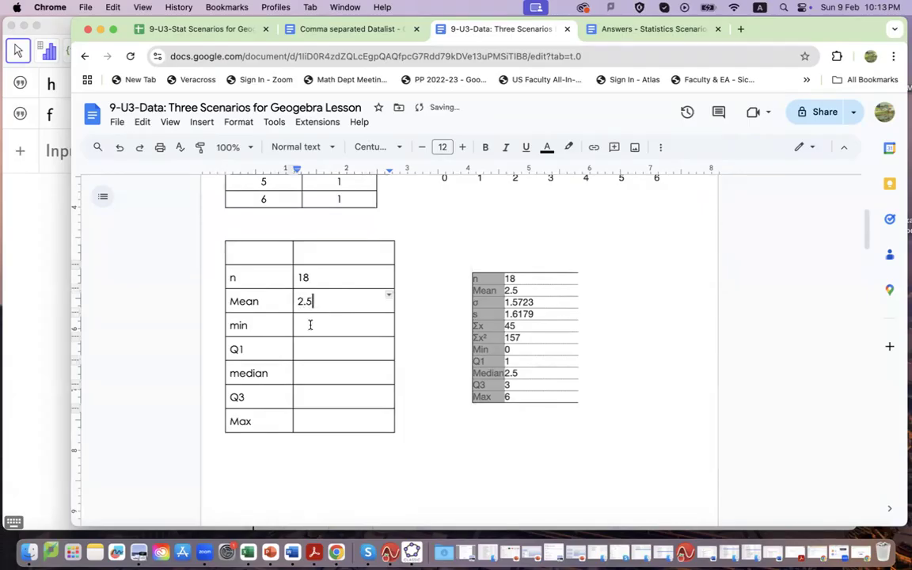
click(308, 329)
text(0)
double_click(308, 351)
text(1)
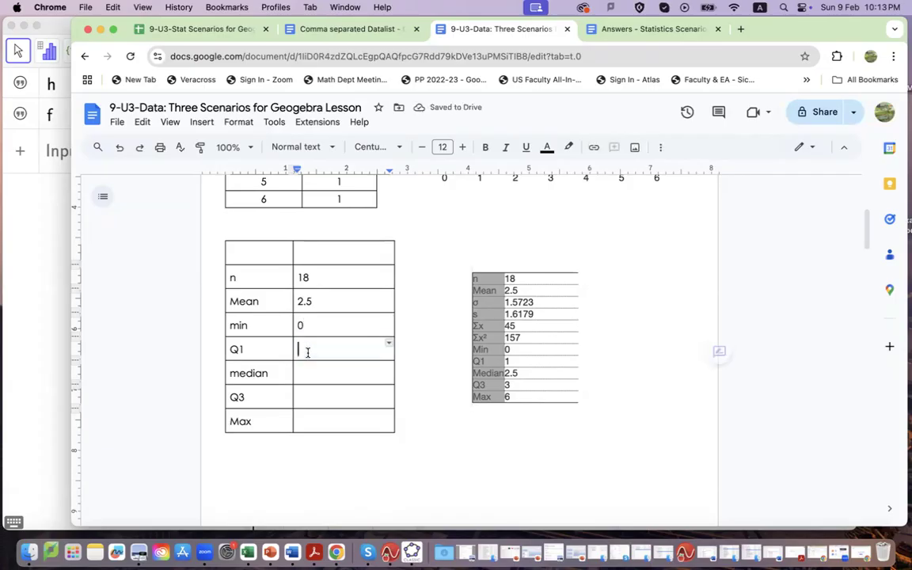
Complete the summary table with median 2.5, Q3 3 and Max 6.
click(308, 368)
text(2.5)
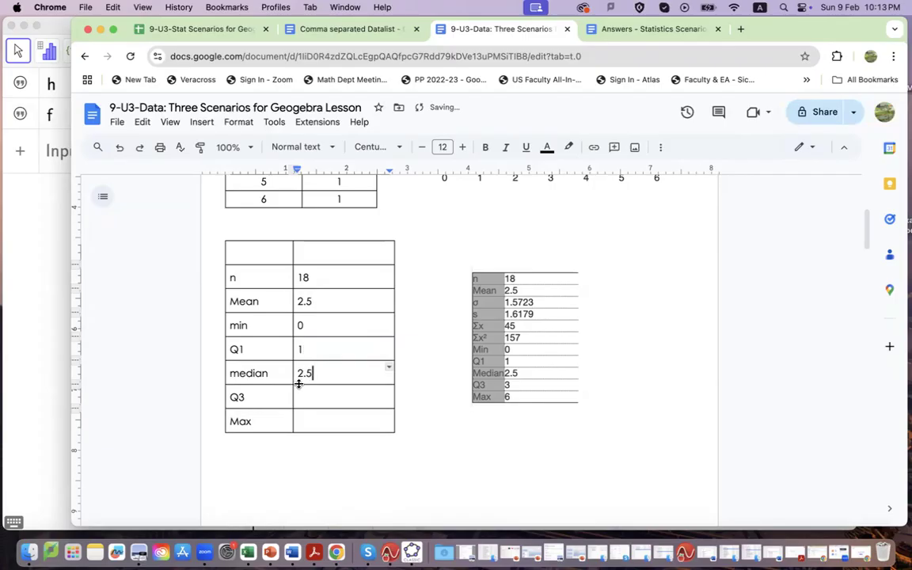
click(300, 395)
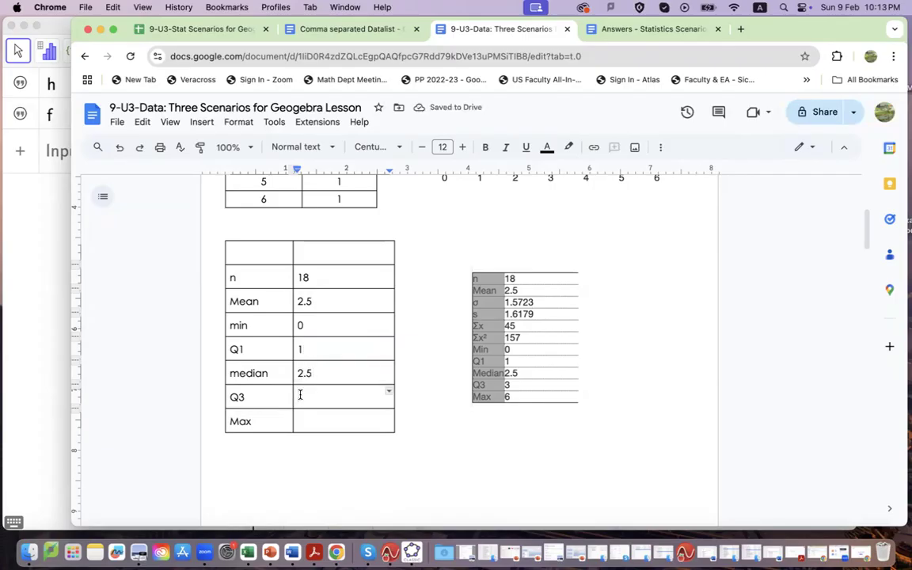
text(3)
click(323, 421)
text(6)
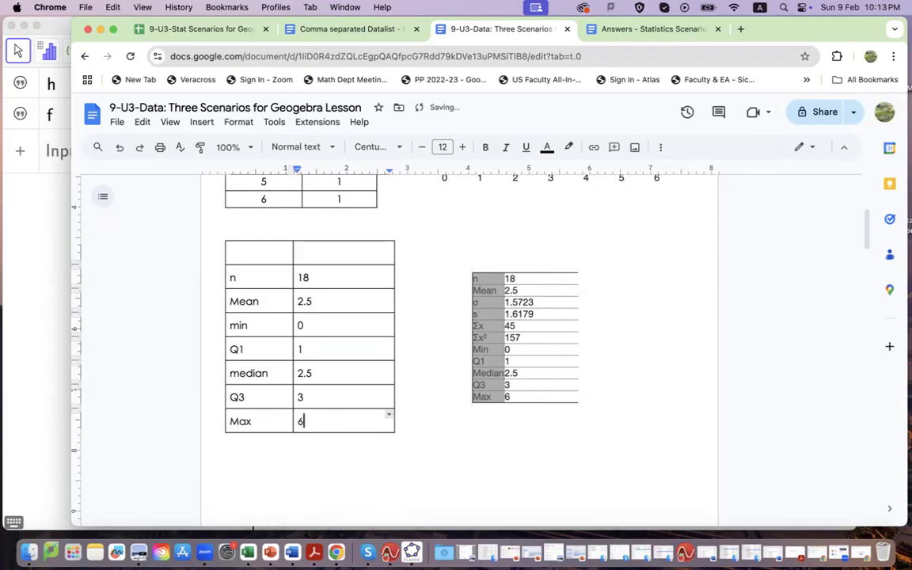
Narrow the value column of the summary table to reduce the table's overall width.
click(524, 377)
click(628, 335)
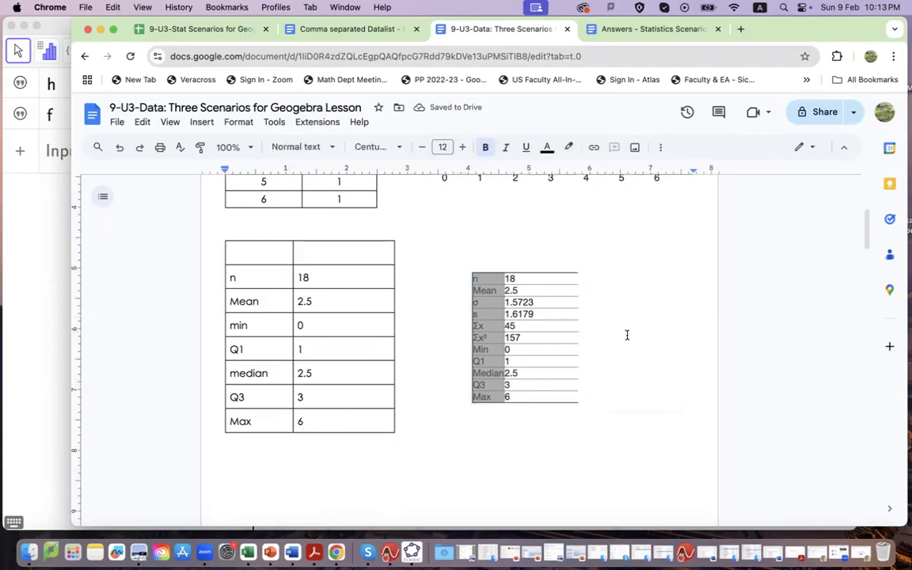
drag(393, 368, 346, 367)
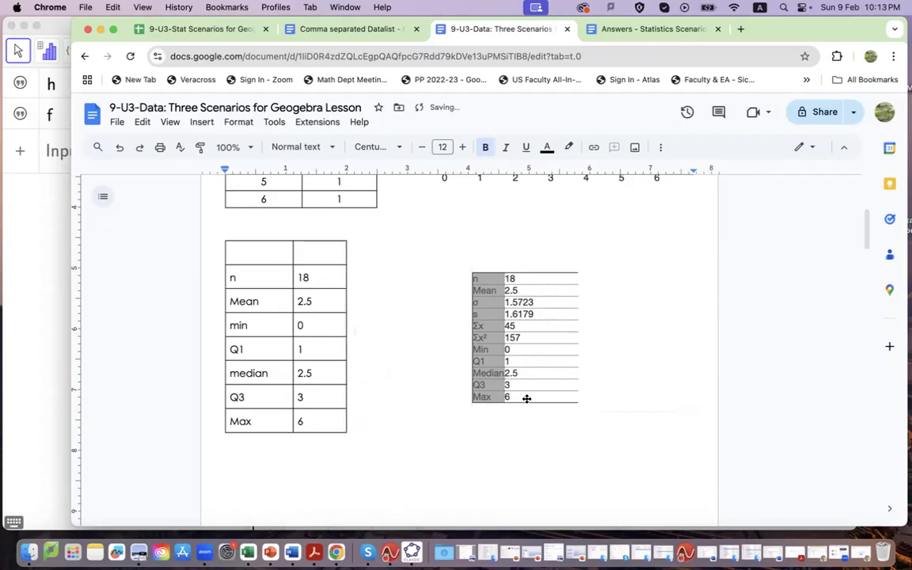
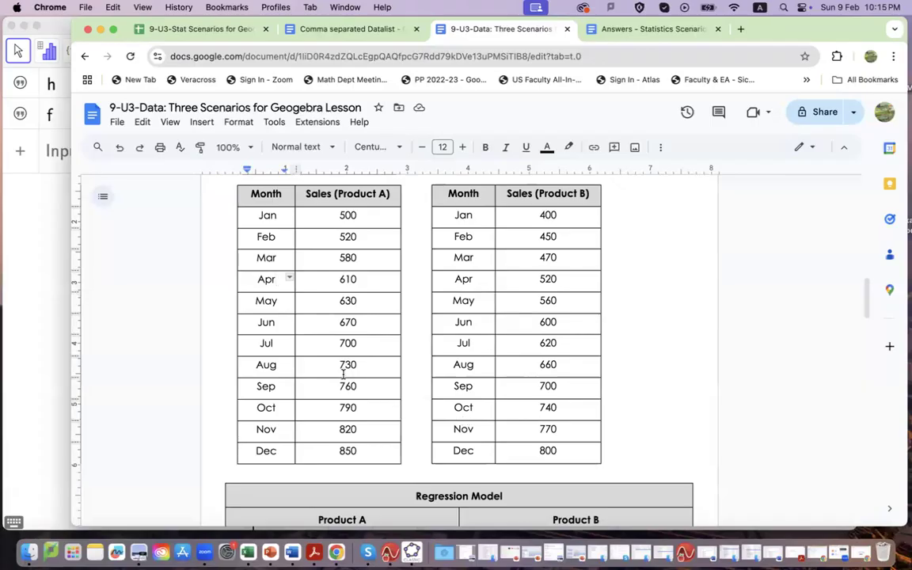
Switch to GeoGebra Classic and start a new file, discarding the changes to the current one.
click(37, 332)
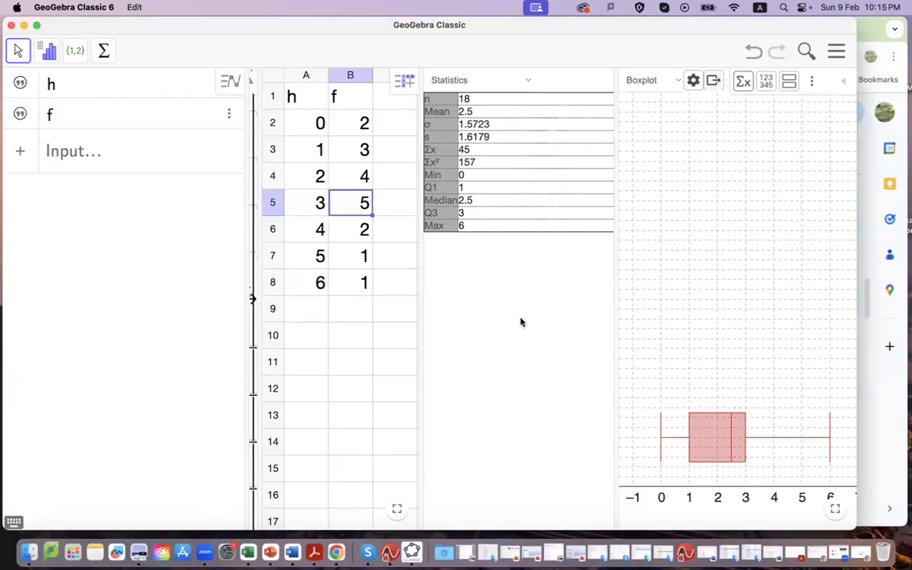
click(714, 80)
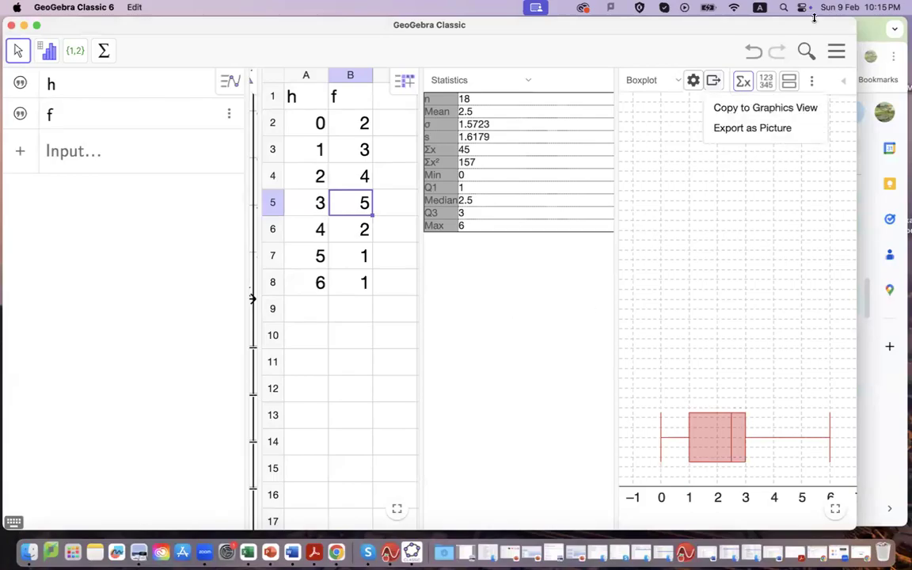
click(837, 52)
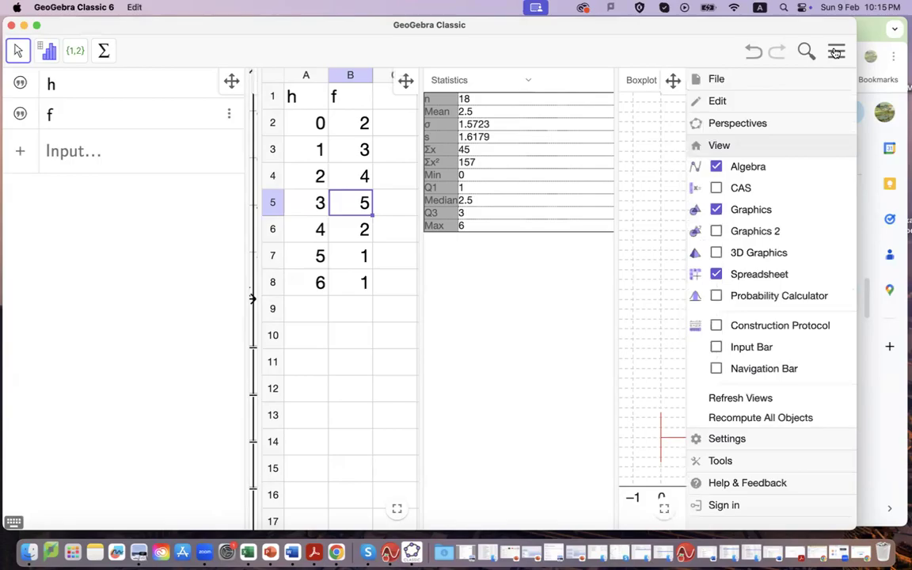
click(759, 79)
click(722, 99)
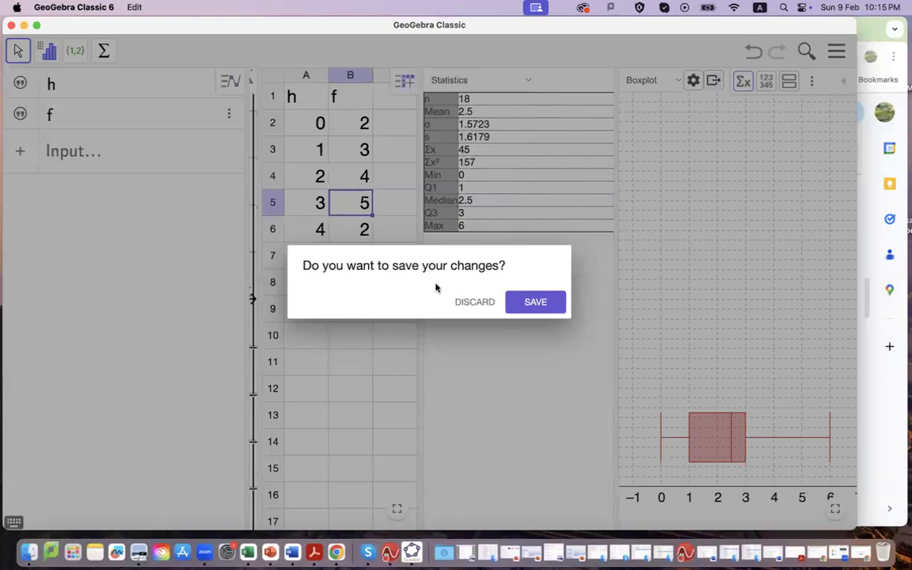
click(470, 302)
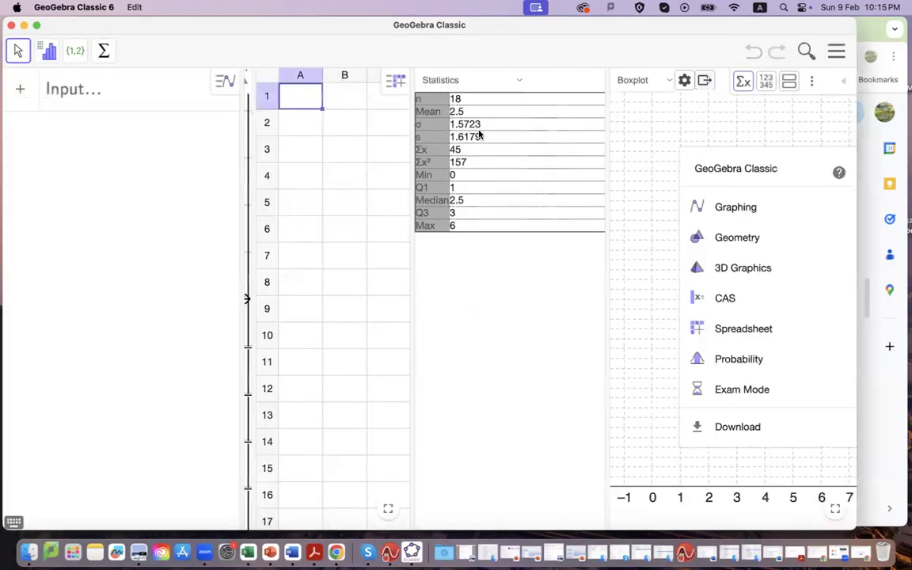
Hide the statistics table and widen the spreadsheet and graphics views next to the leftover boxplot.
click(681, 84)
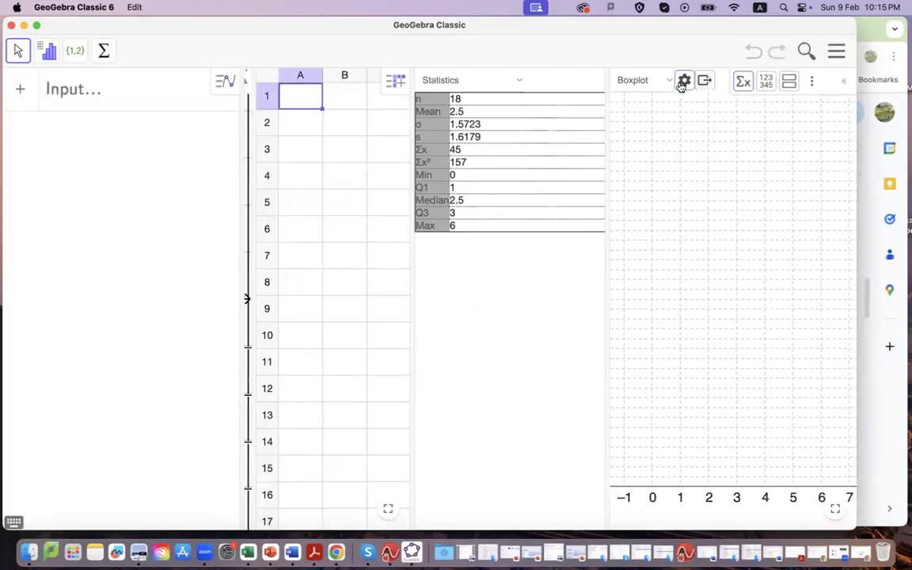
click(704, 81)
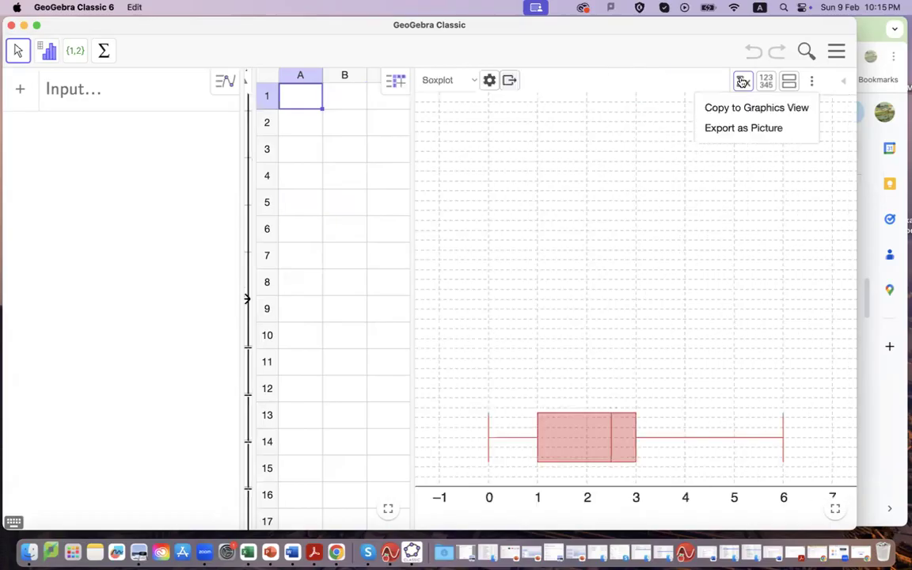
click(546, 445)
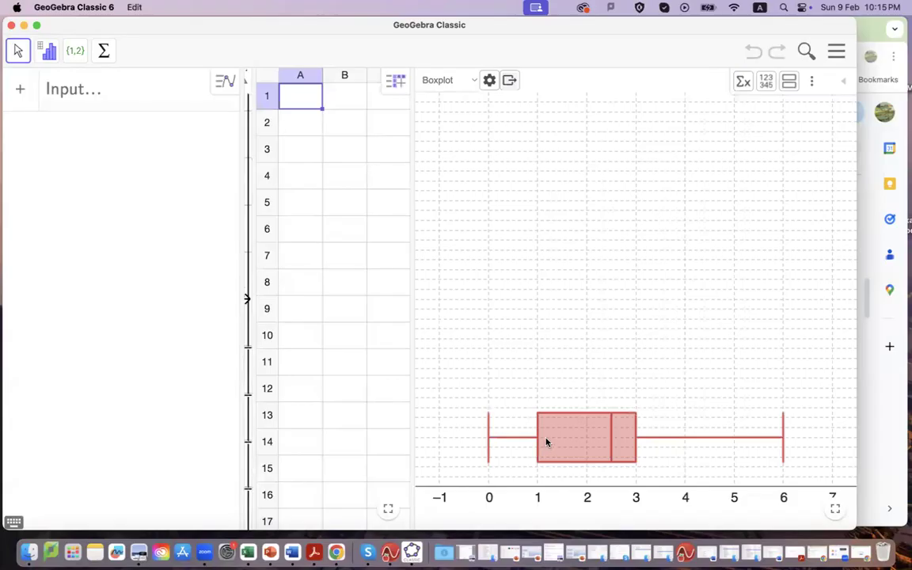
drag(474, 354, 535, 346)
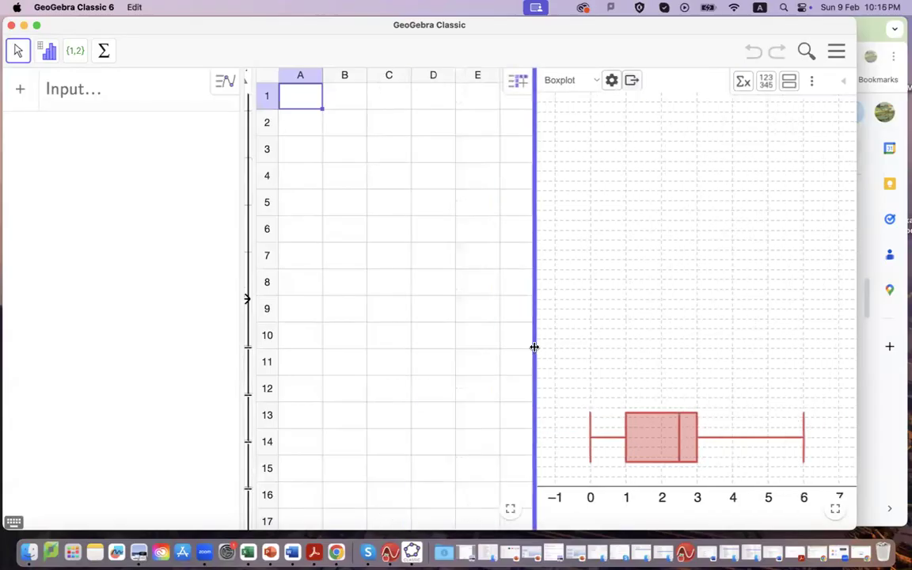
drag(250, 331, 423, 310)
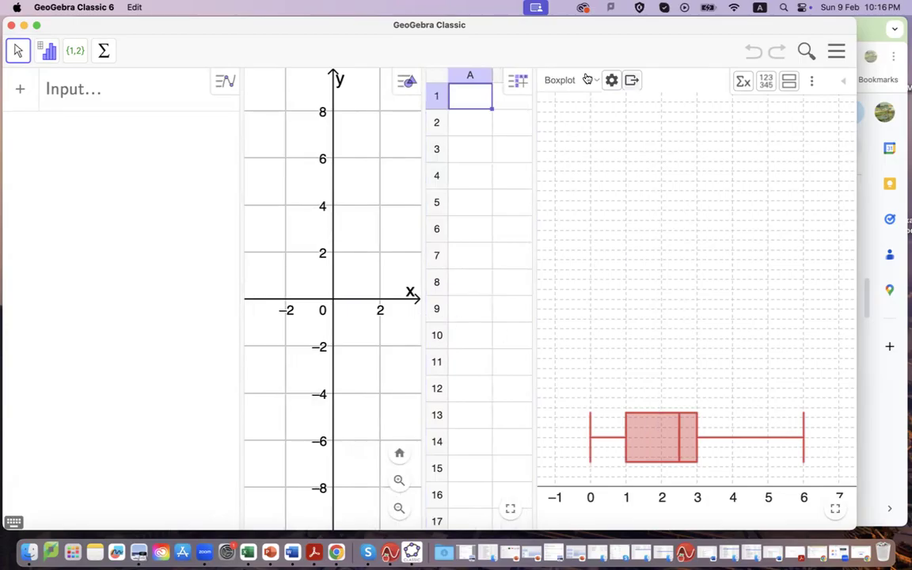
click(631, 80)
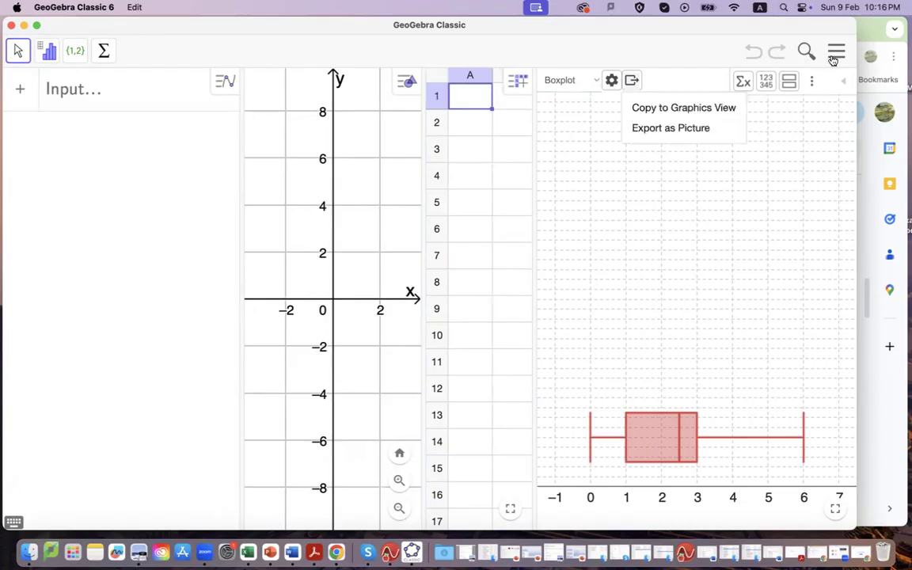
click(835, 54)
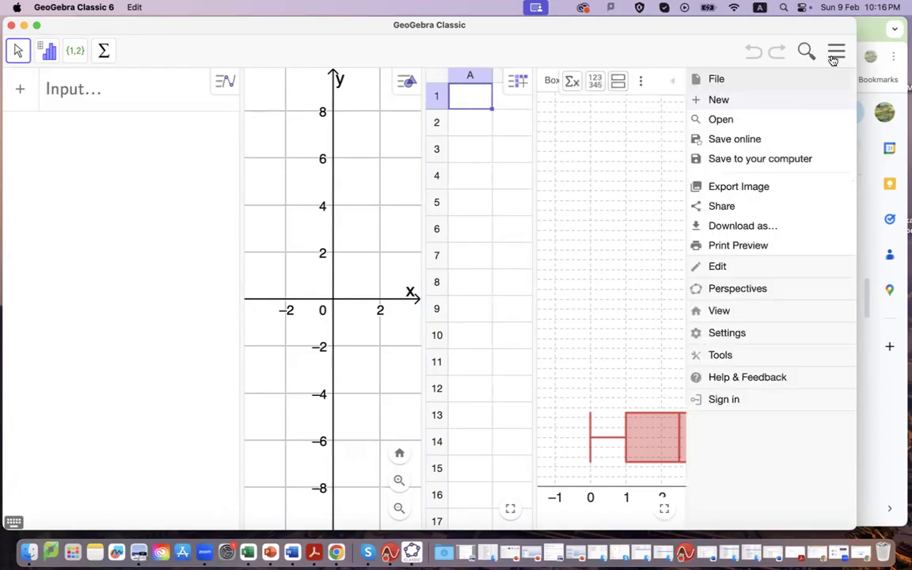
click(578, 153)
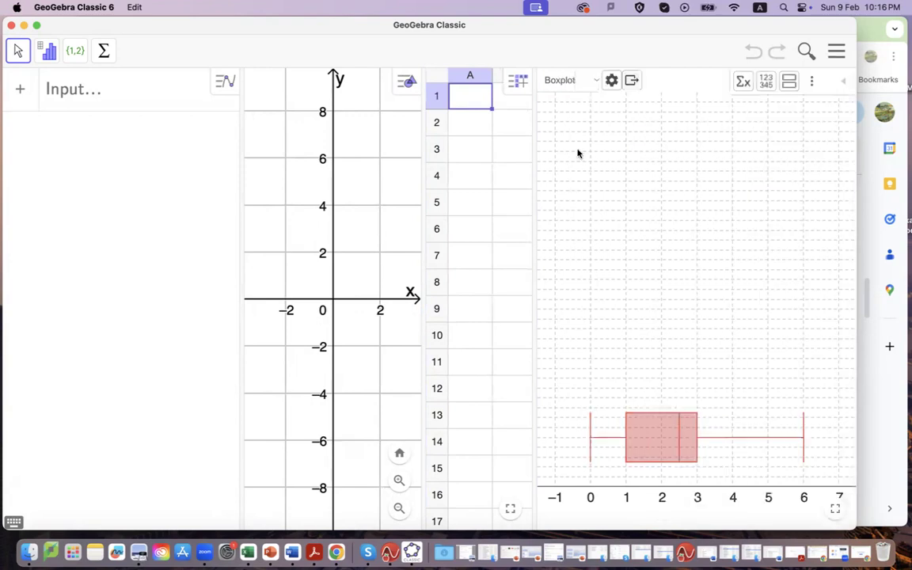
Close the GeoGebra window, relaunch GeoGebra Classic 6 and choose the Spreadsheet perspective.
click(11, 26)
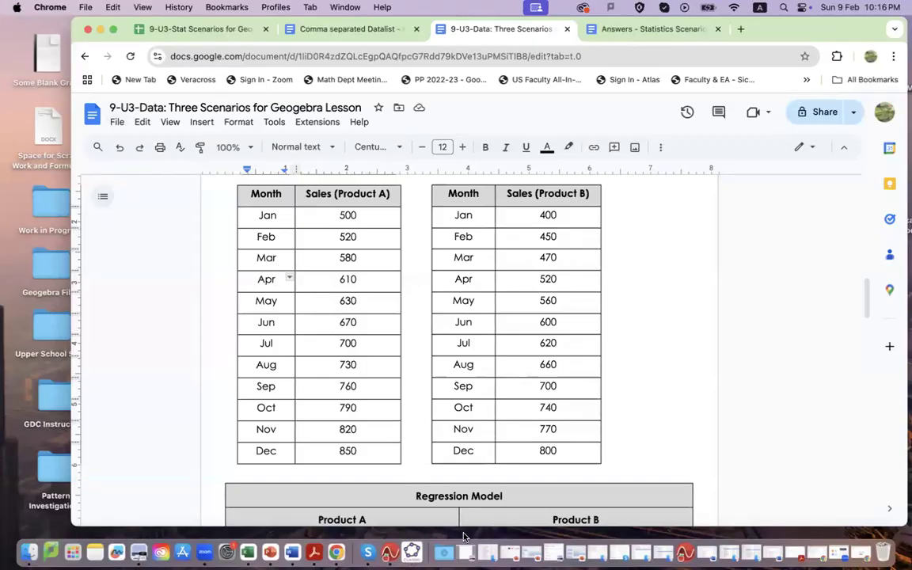
click(408, 554)
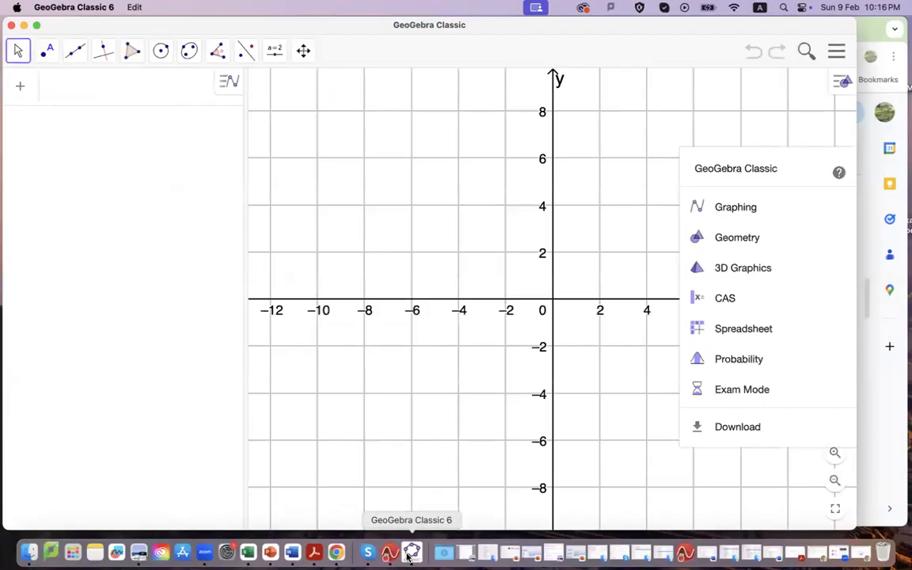
click(710, 329)
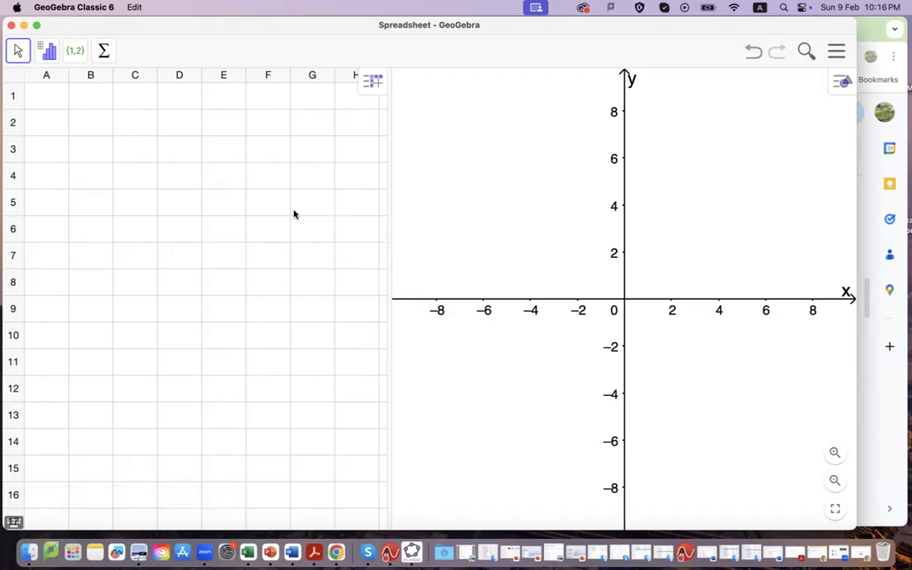
Enter 1 in cell A2 and fill it down through cell A6.
click(62, 127)
text(1)
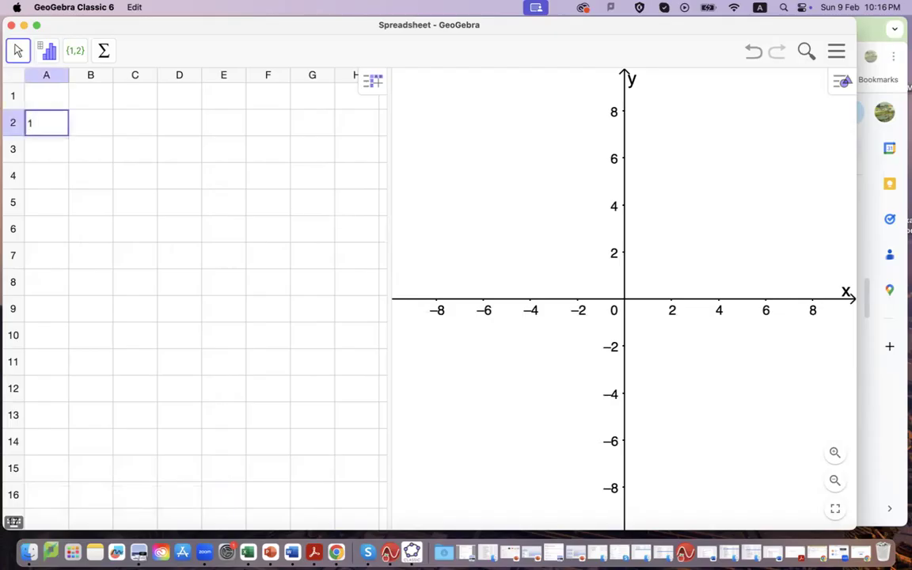
key(Up)
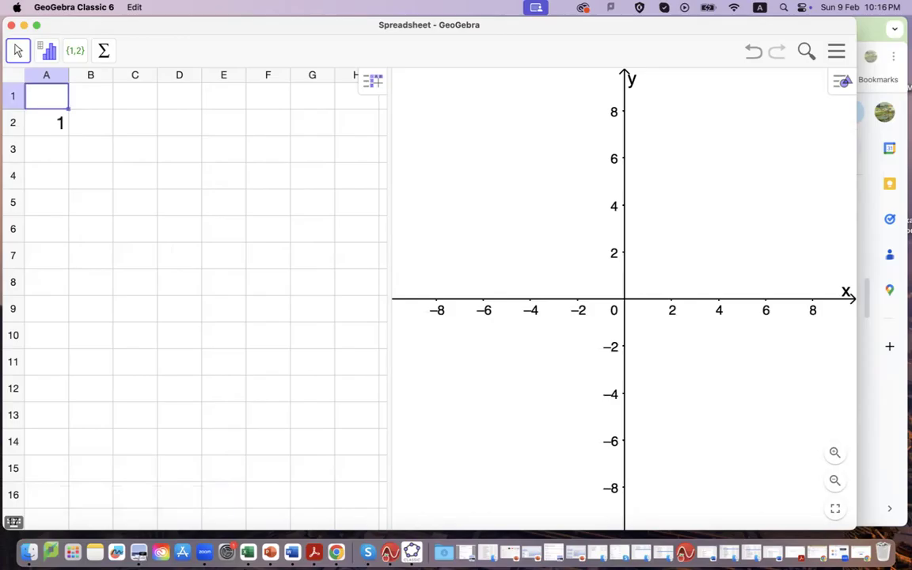
key(Down)
key(Down)
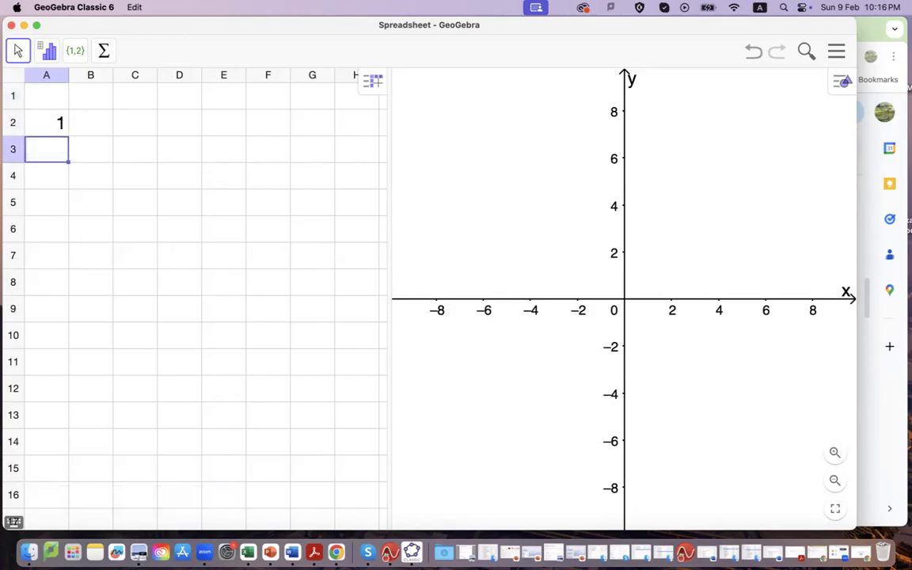
key(Up)
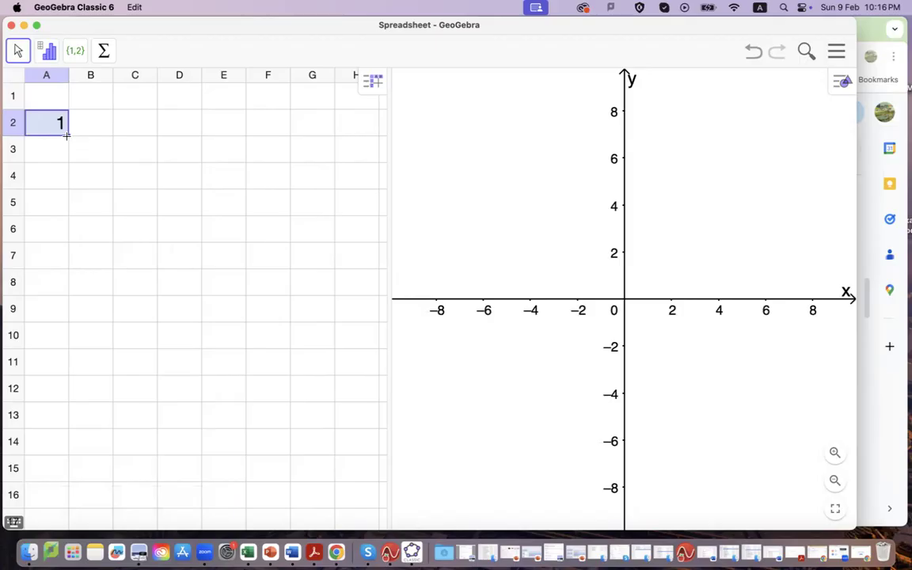
drag(67, 135, 69, 240)
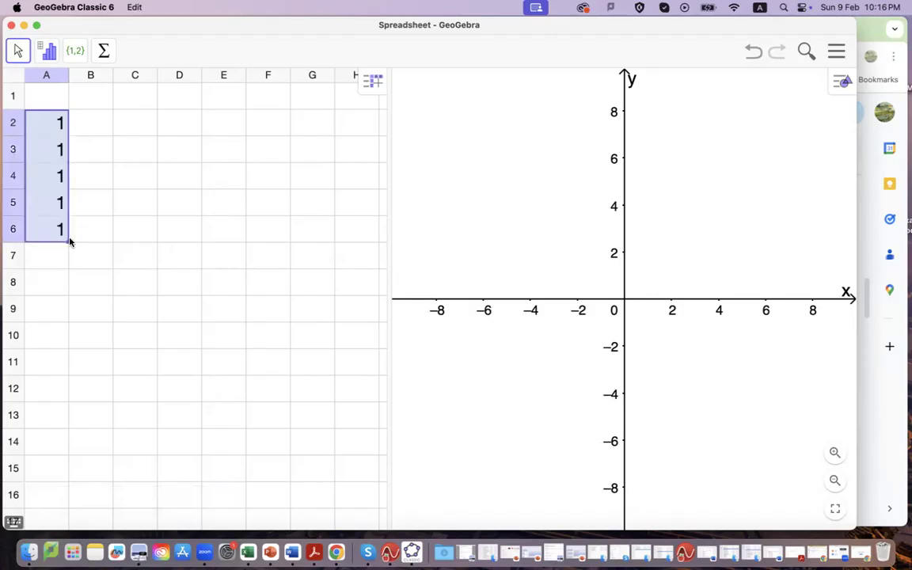
click(95, 228)
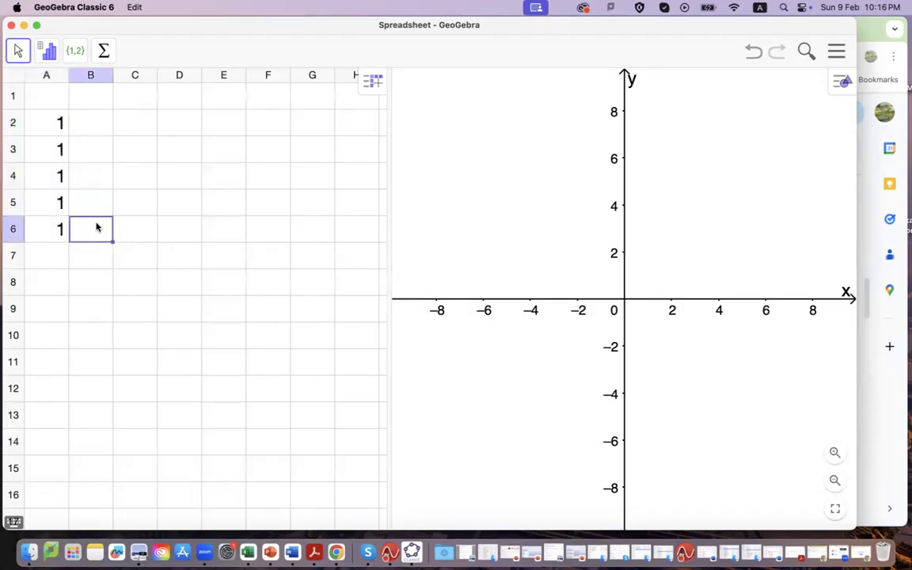
Change the value in cell A3 to 2.
click(60, 128)
click(58, 149)
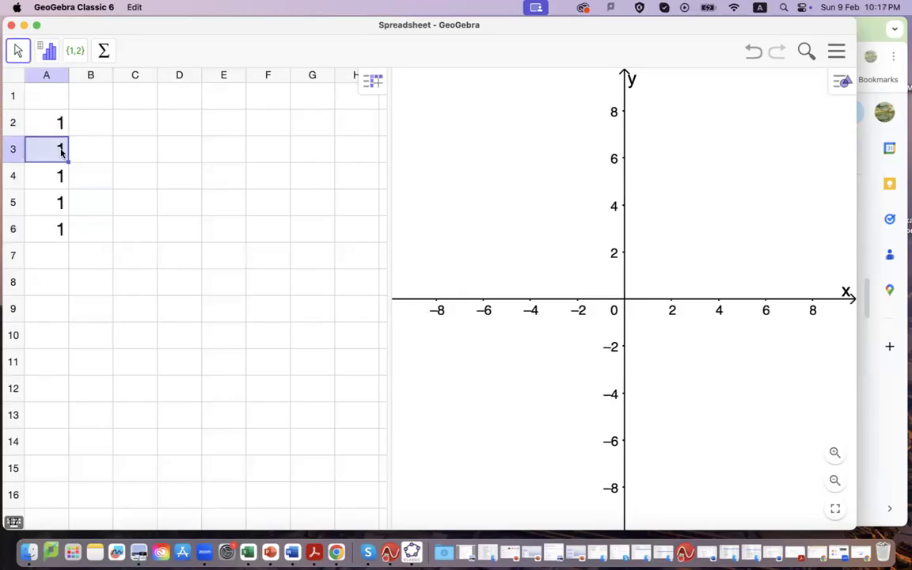
text(2)
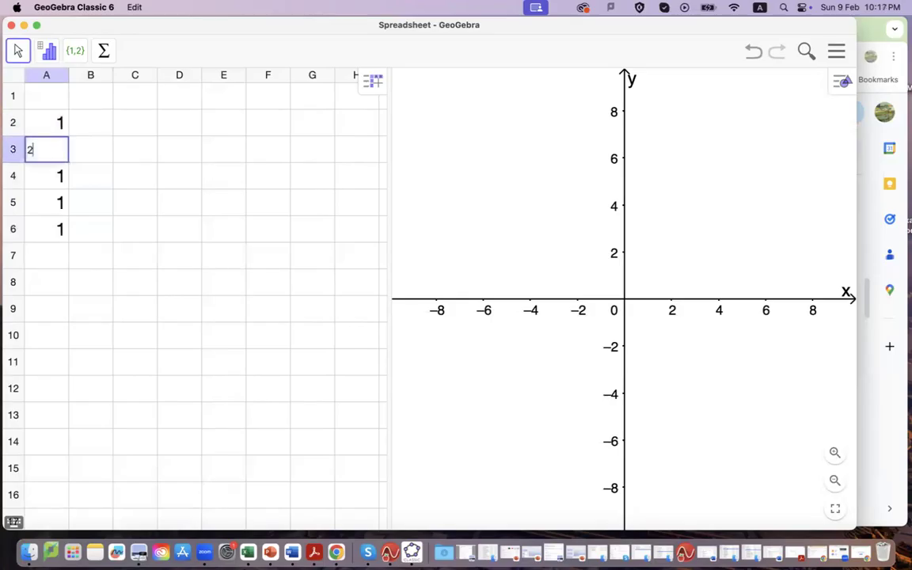
Try to extend the 1, 2 series from cells A2:A3 down column A over the existing values.
click(57, 119)
key(shift+Down)
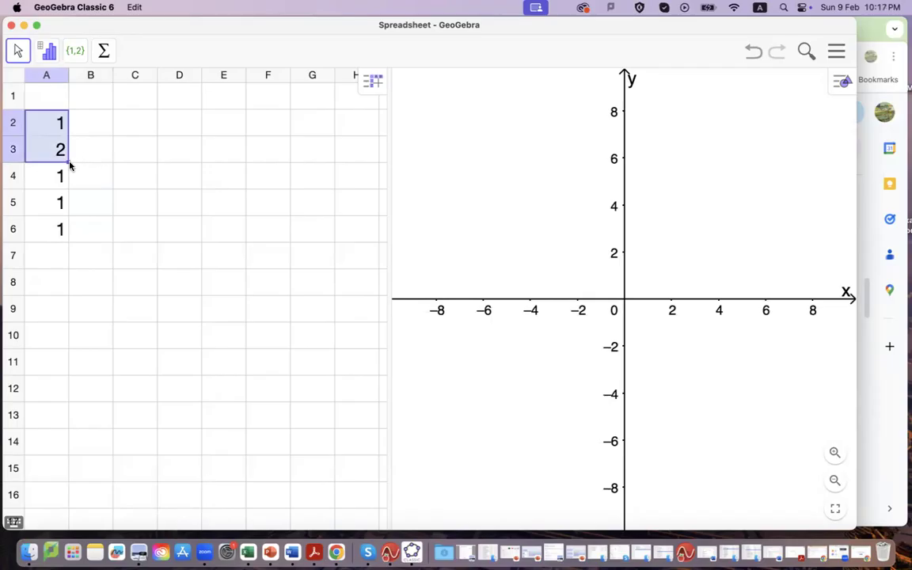
drag(68, 162, 62, 388)
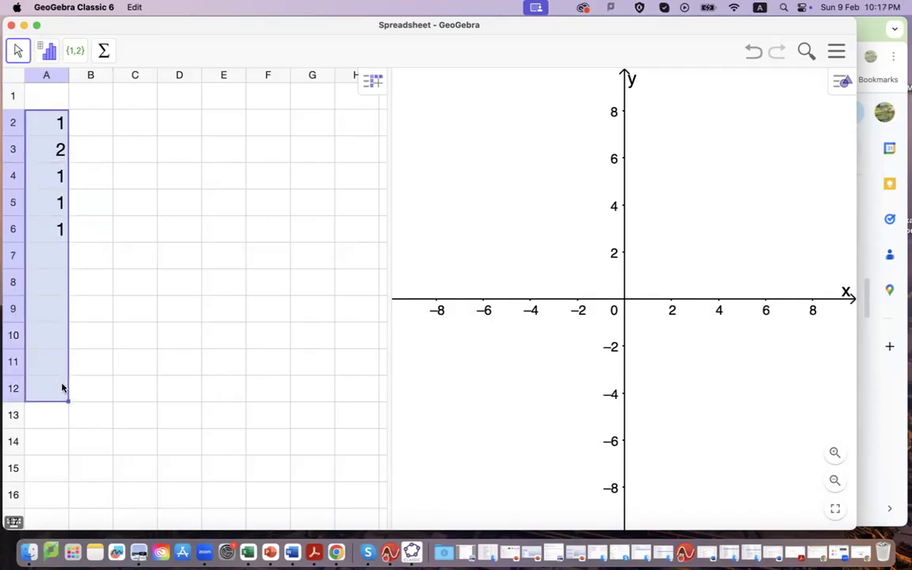
click(61, 146)
click(57, 127)
drag(57, 127, 57, 291)
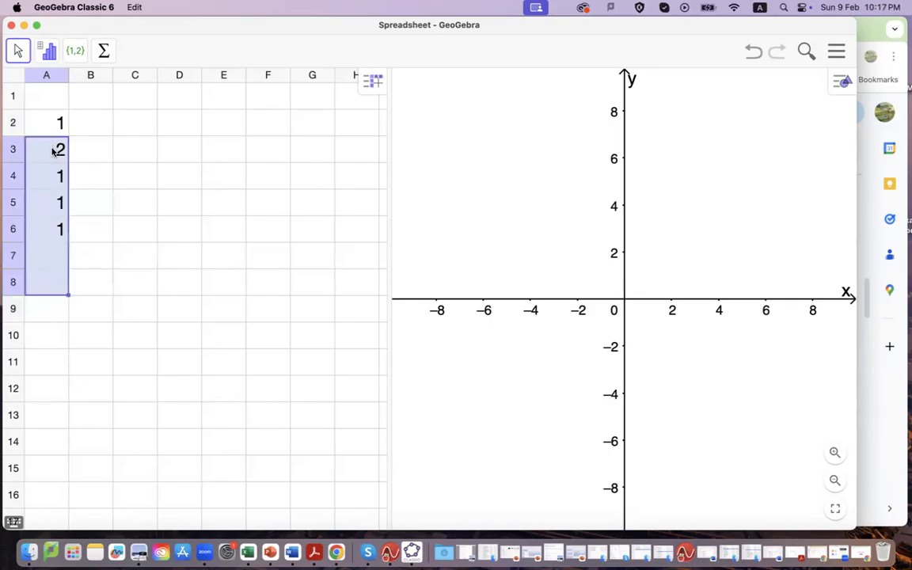
Clear the leftover 1s from cells A4, A5 and A6.
click(53, 183)
key(BackSpace)
key(Down)
key(BackSpace)
key(Up)
key(Down)
key(Down)
key(BackSpace)
Fill the series from A2:A3 down column A so that it reaches 12 in cell A13.
click(49, 120)
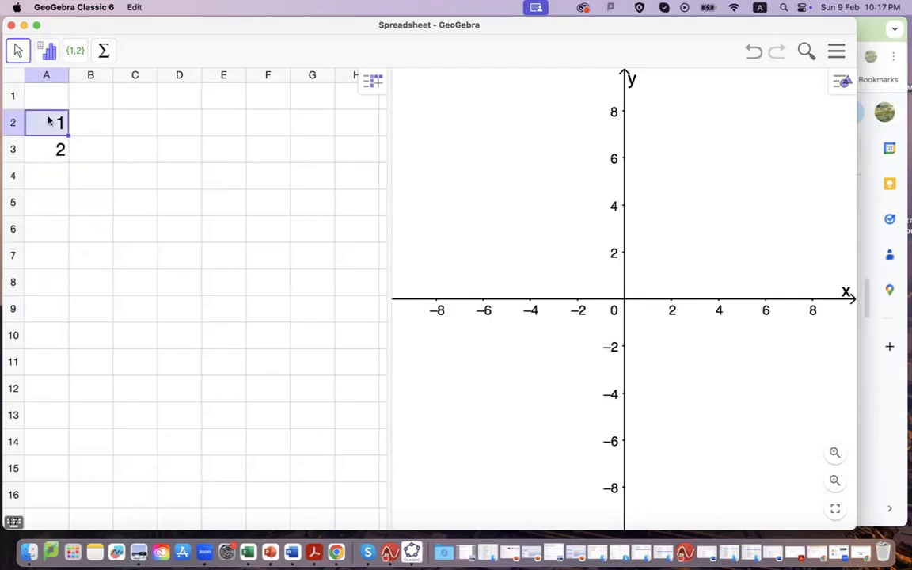
key(shift+Down)
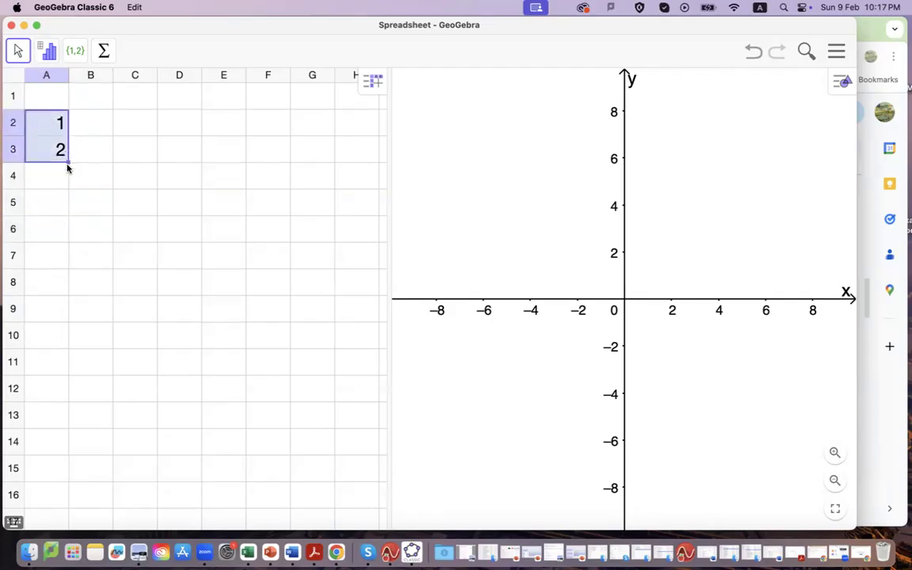
drag(68, 162, 68, 255)
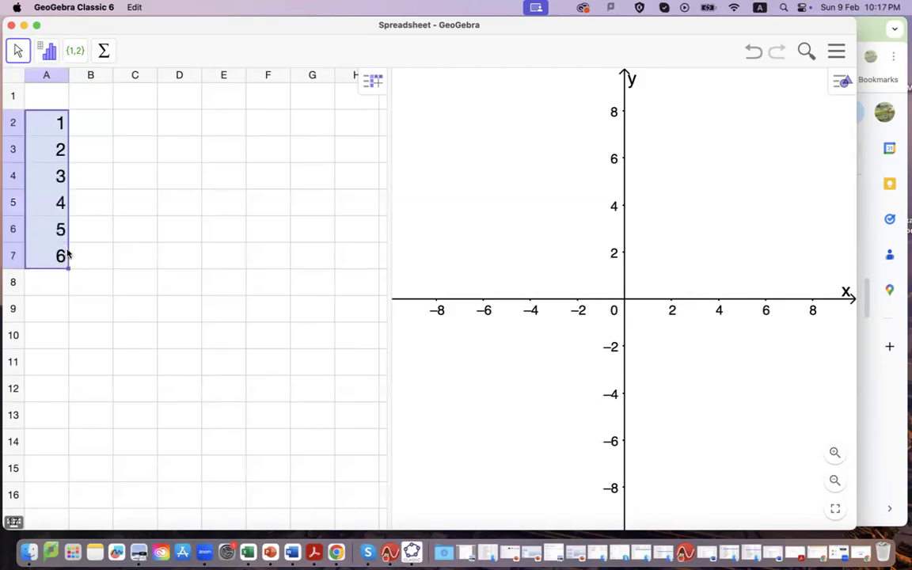
click(109, 266)
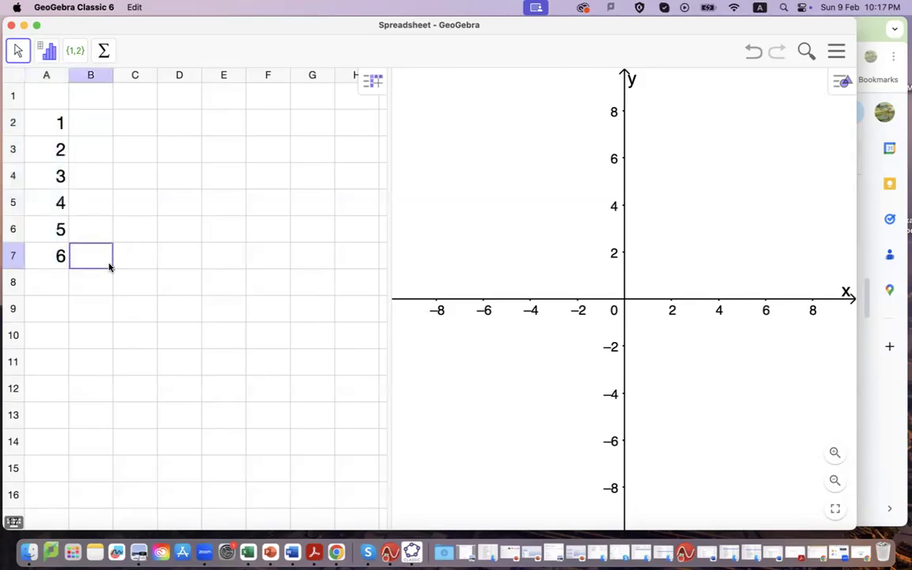
click(61, 230)
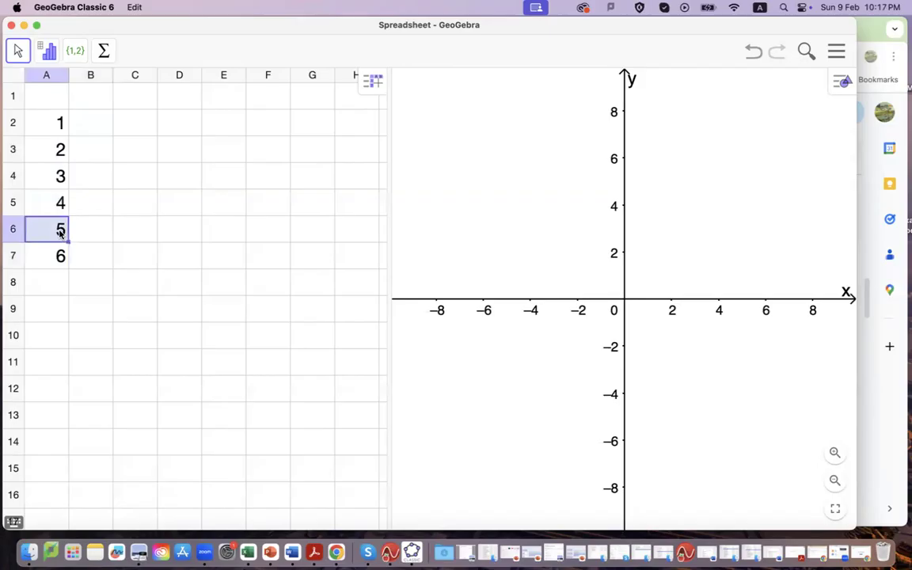
key(shift+Down)
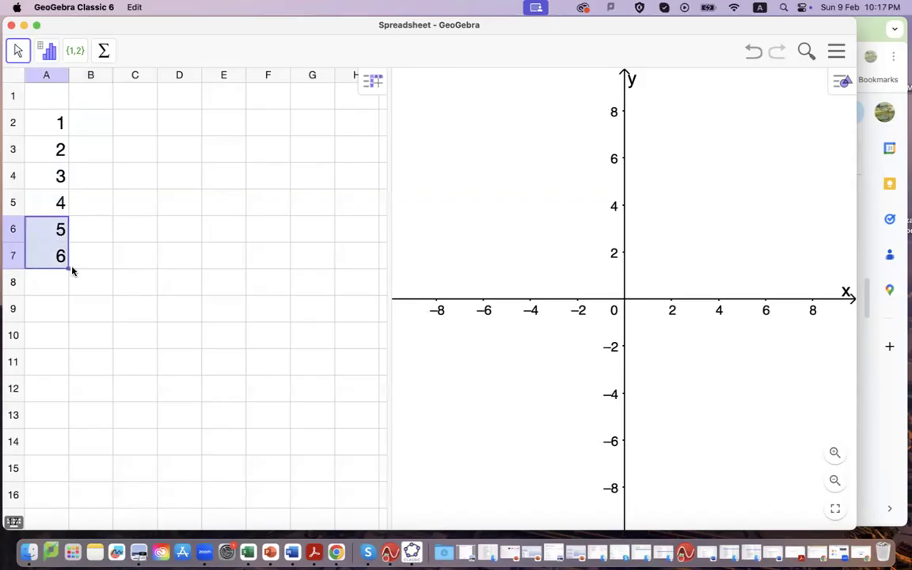
drag(67, 269, 64, 416)
click(107, 395)
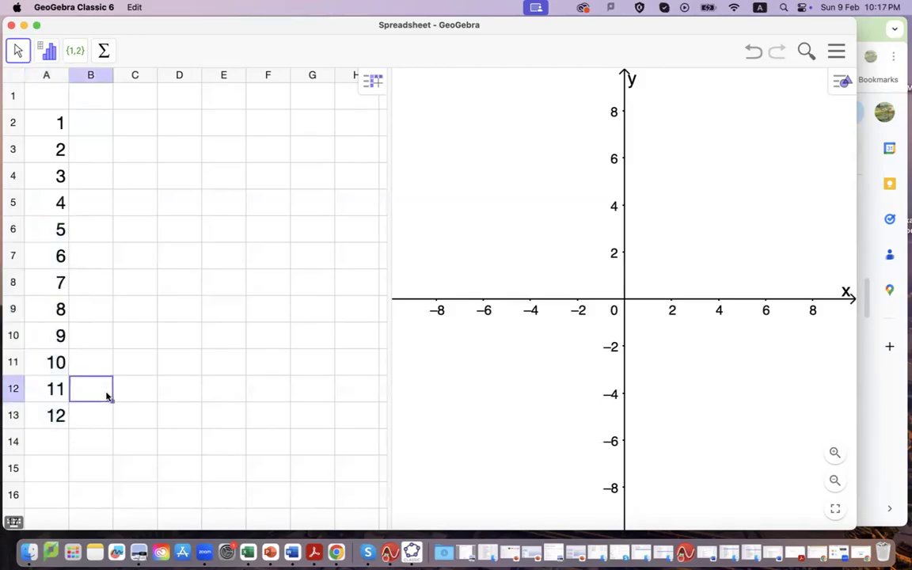
Enter x as the heading of column A in cell A1.
click(52, 107)
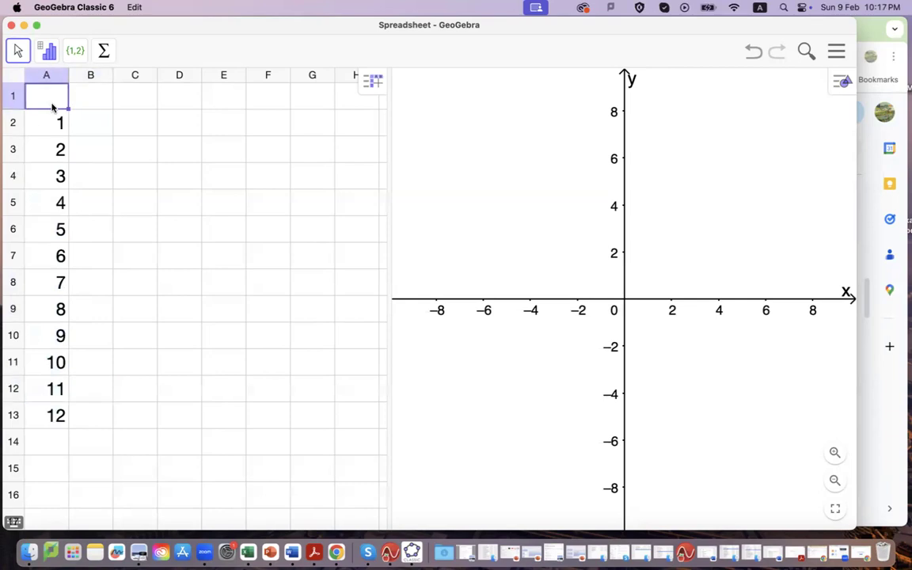
text(x)
key(Return)
text(=1)
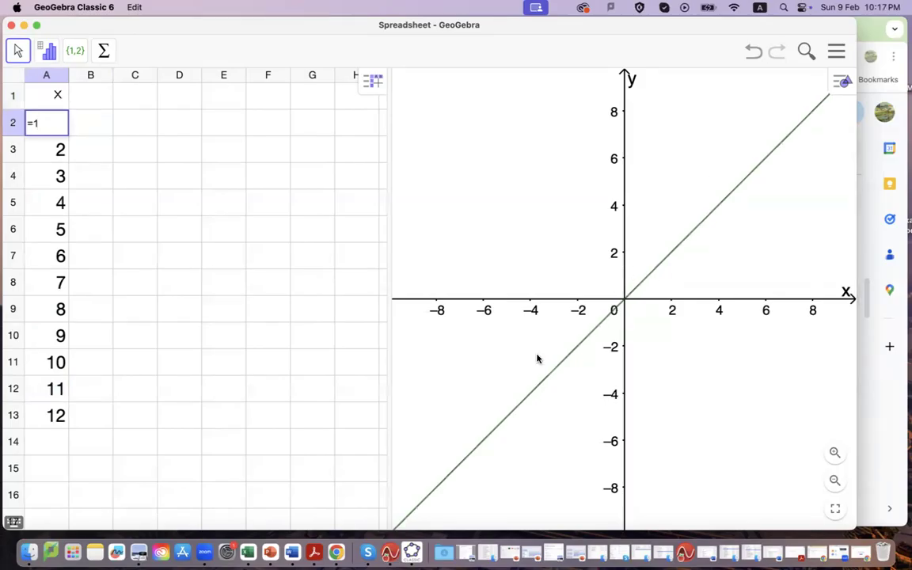
click(234, 297)
Replace the heading in cell A1 with m.
click(65, 101)
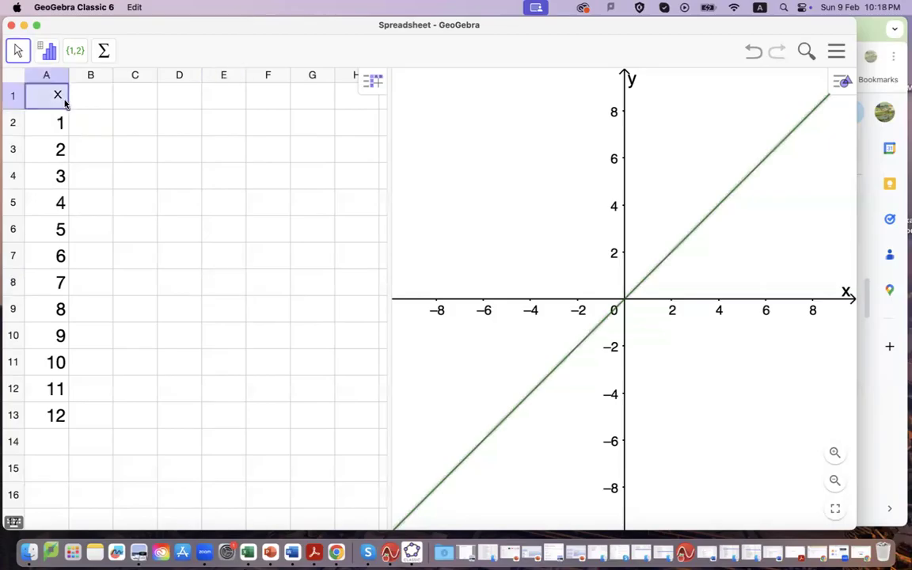
double_click(37, 97)
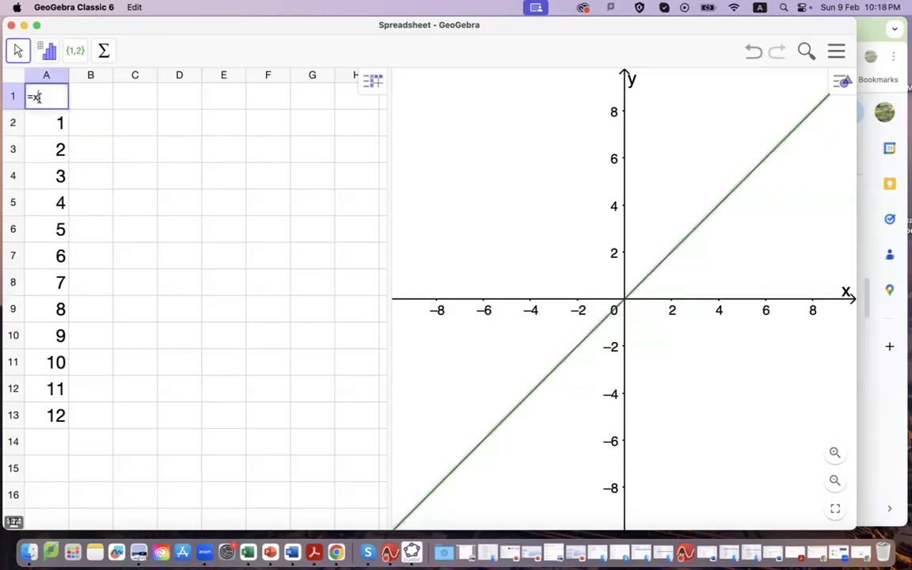
key(BackSpace)
key(BackSpace)
text(m)
click(106, 149)
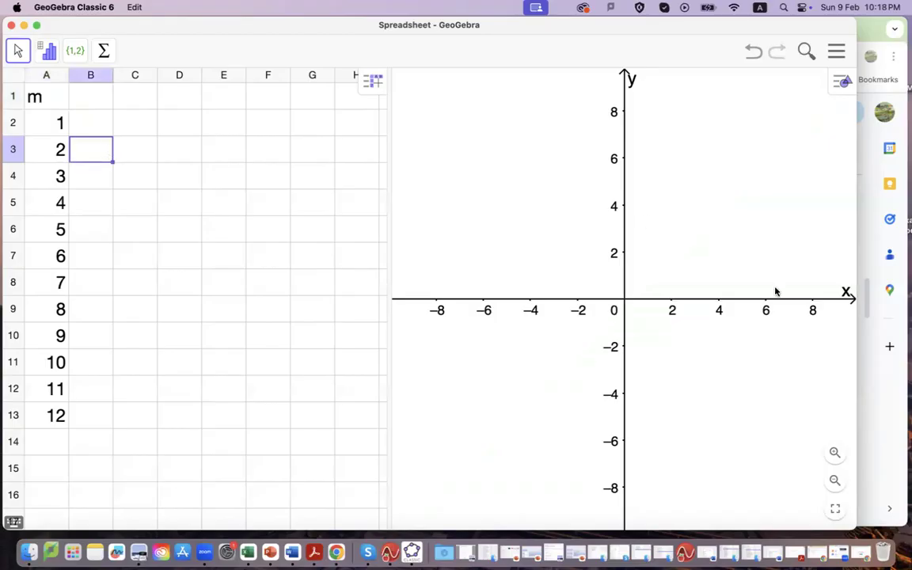
Switch to the Google Docs data document and copy the twelve Product A sales values from Jan to Dec.
click(885, 409)
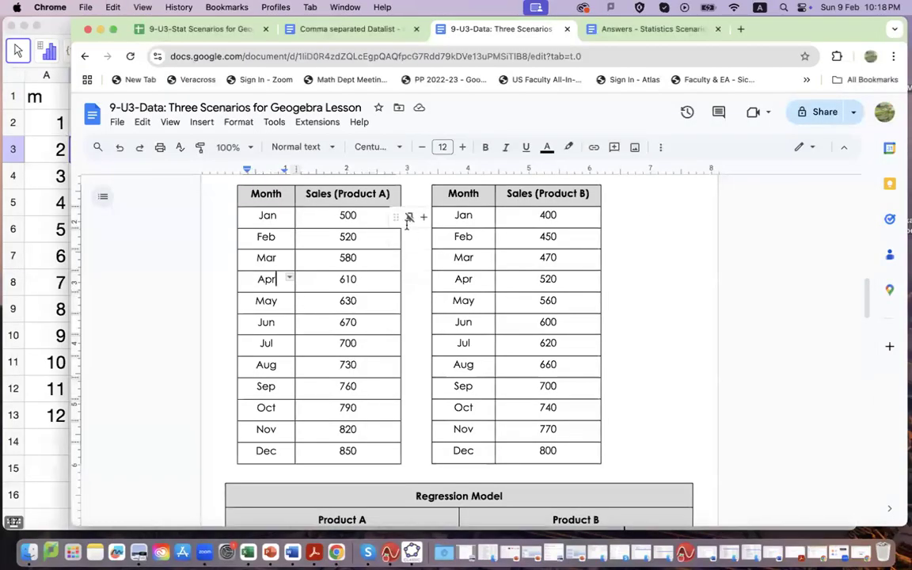
click(373, 220)
key(shift+Down)
key(shift+Down)
key(shift+Down)
key(shift+Down)
key(shift+Down)
key(shift+Down)
key(shift+Down)
key(shift+Down)
key(shift+Down)
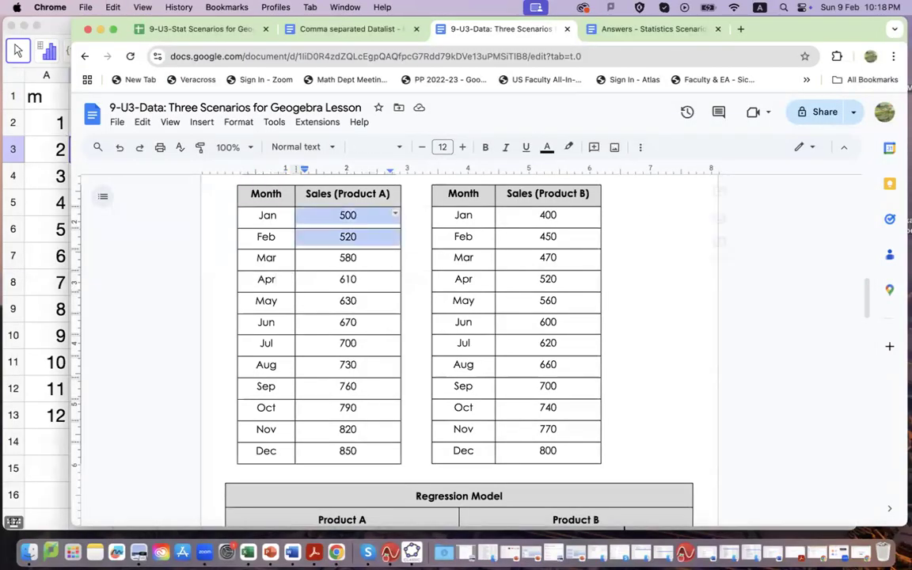
key(shift+Down)
key(shift+Down)
key(super+c)
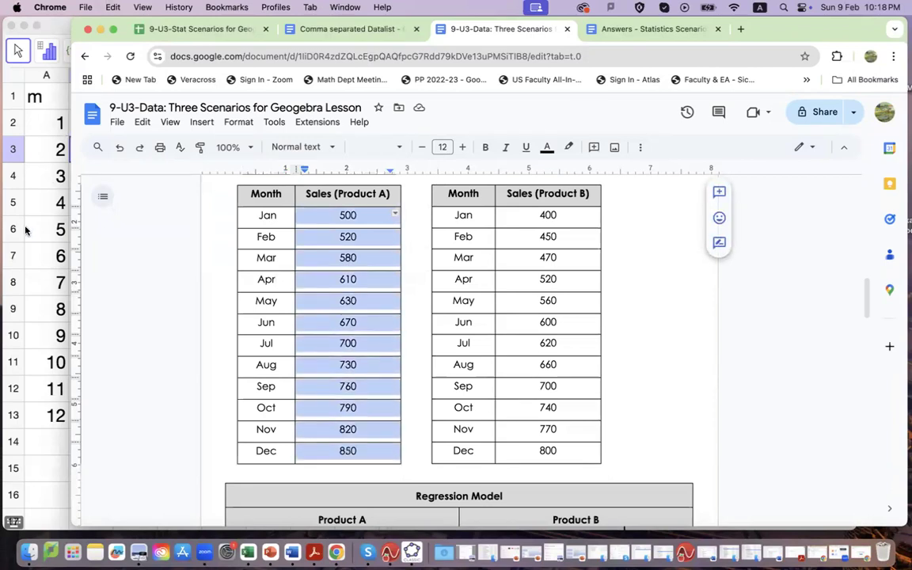
Switch back to GeoGebra, paste the sales values into column B from cell B2 and head the column A in cell B1.
click(25, 207)
click(103, 127)
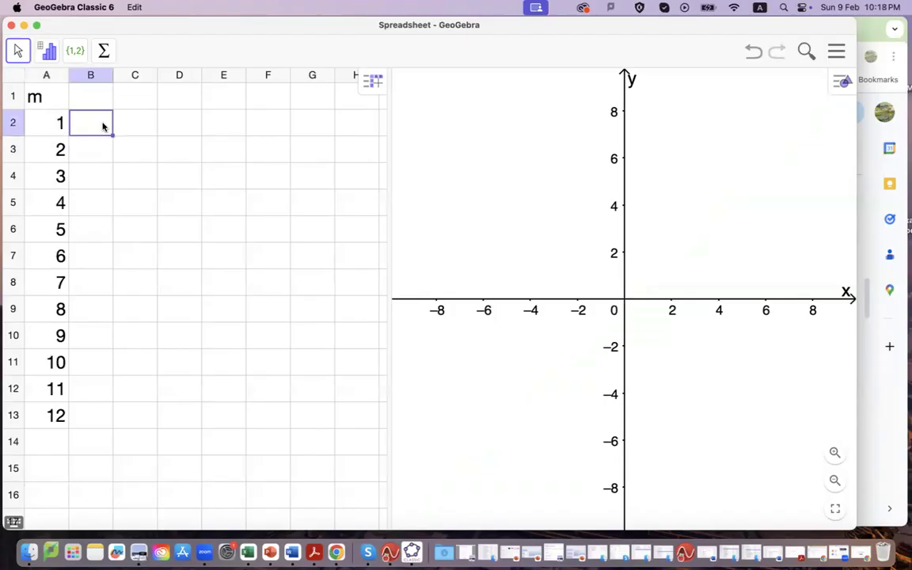
key(super+v)
click(104, 99)
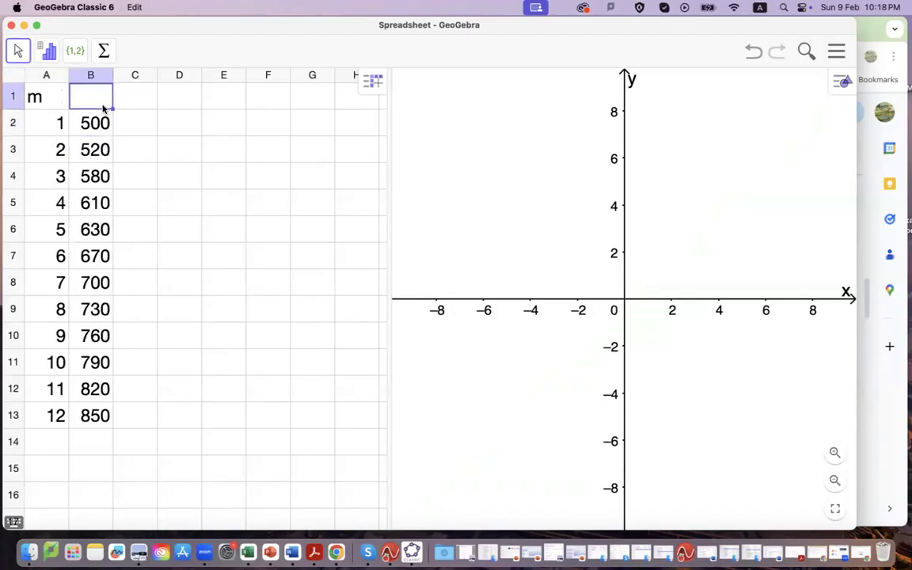
text(A)
click(217, 204)
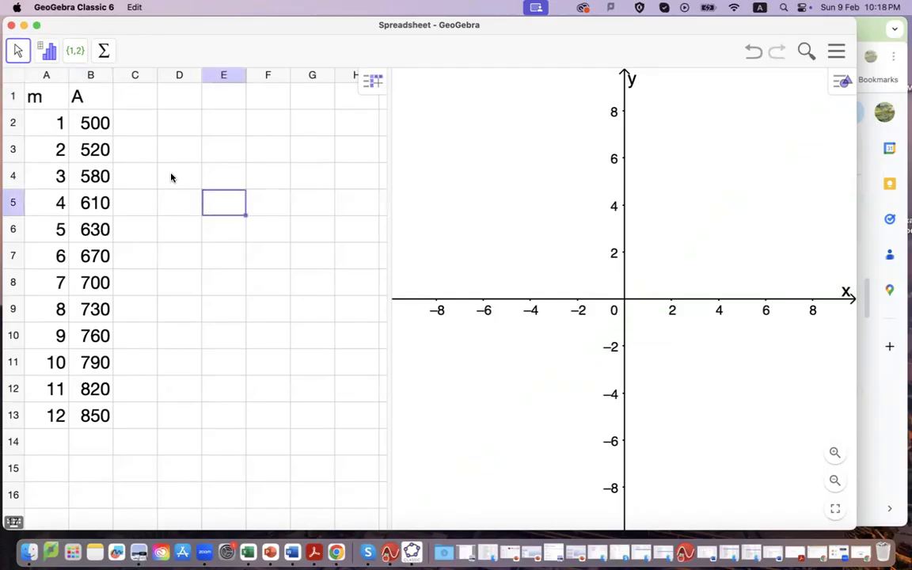
Run a Two Variable Regression Analysis on cells A2:B13 with the Linear regression model.
click(50, 127)
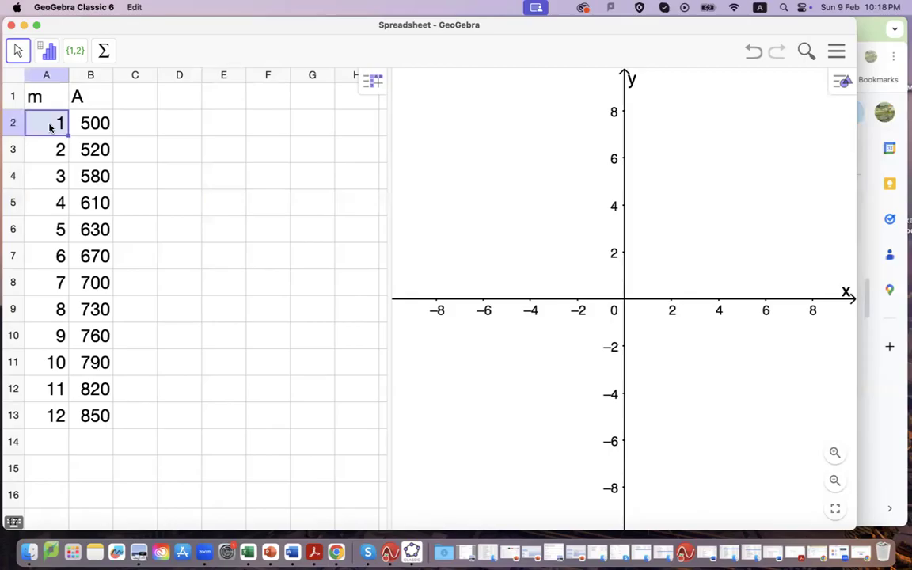
drag(50, 126, 94, 127)
click(61, 148)
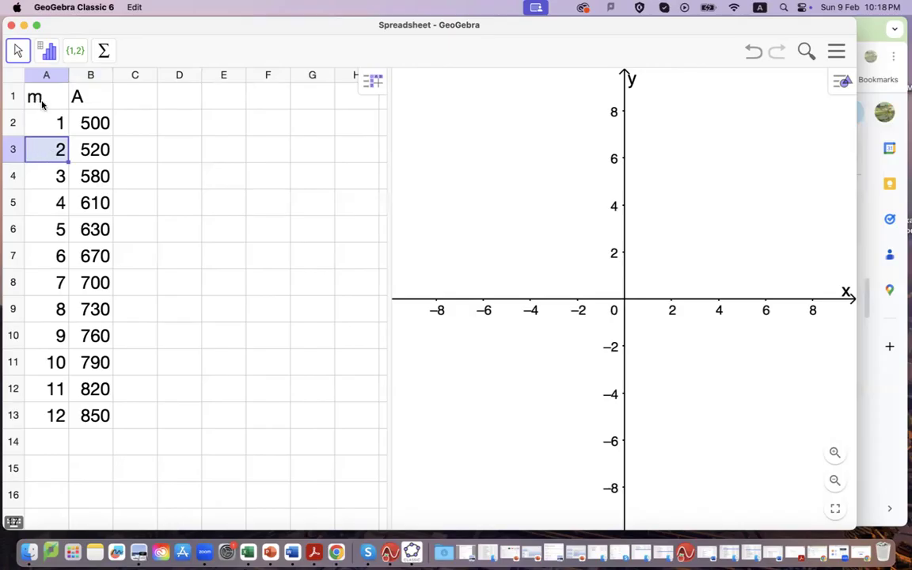
drag(53, 124, 93, 416)
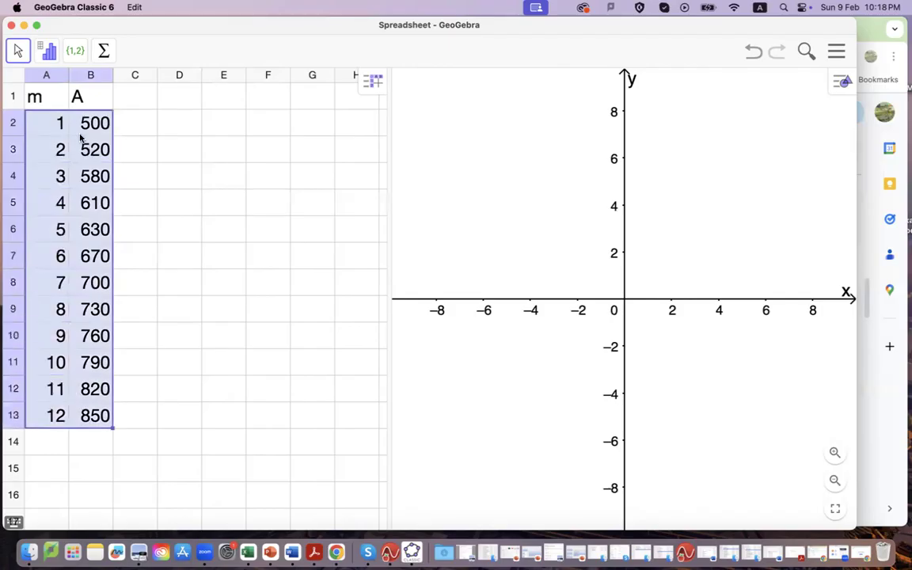
click(46, 50)
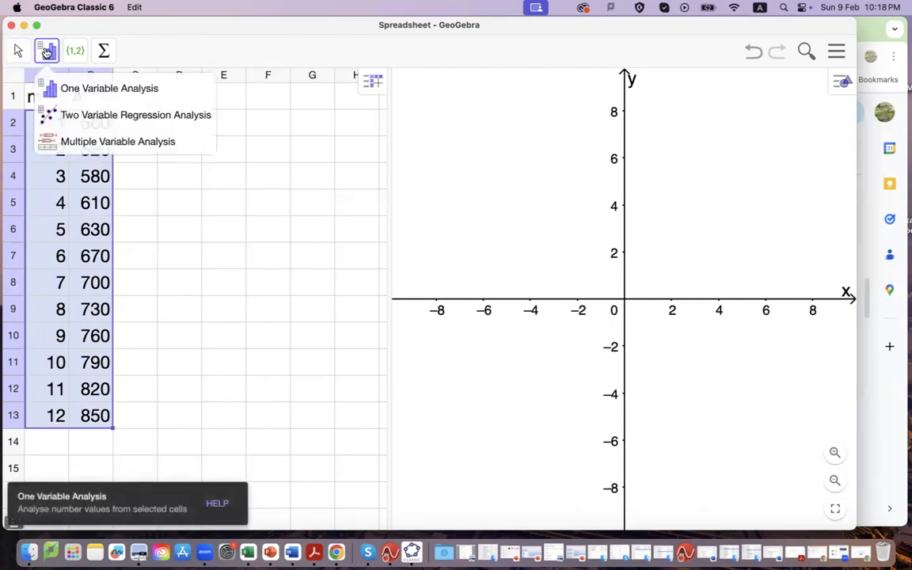
click(91, 118)
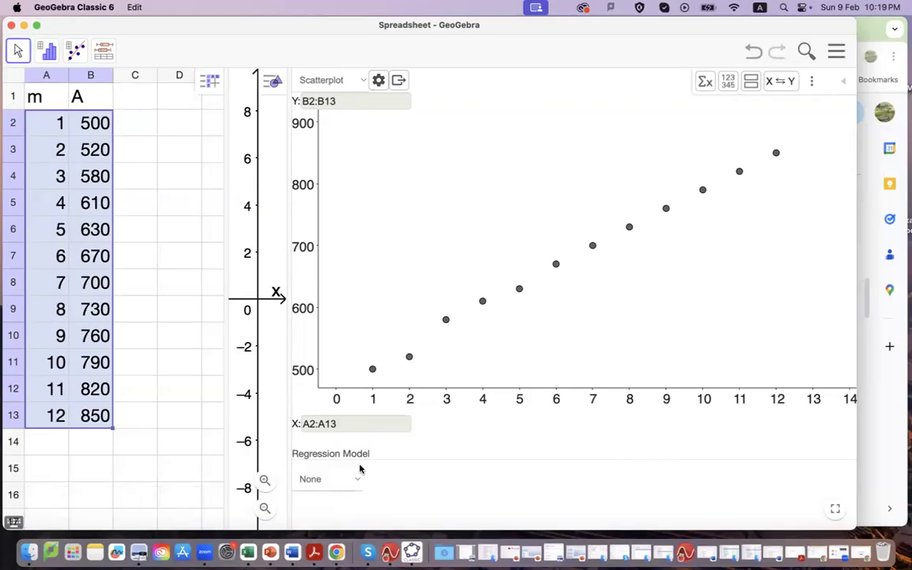
click(346, 480)
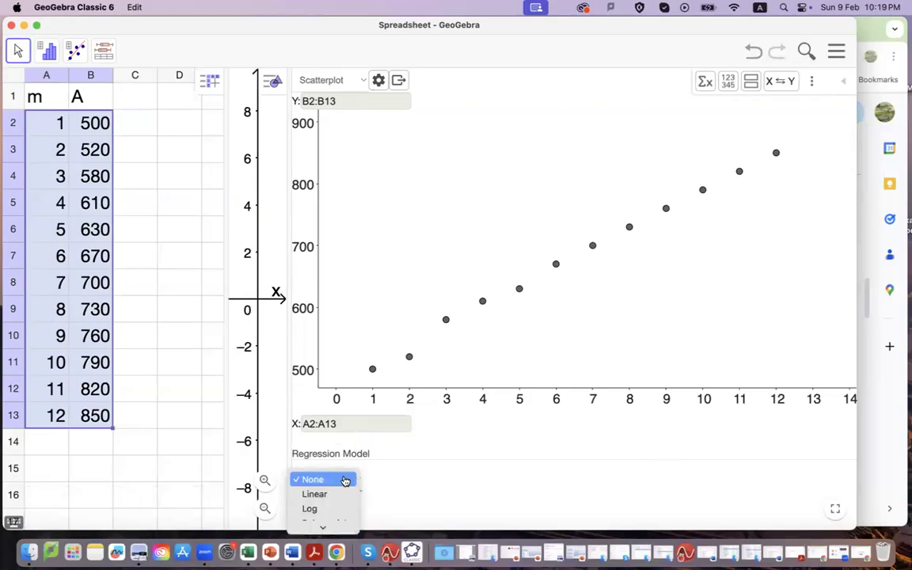
click(342, 495)
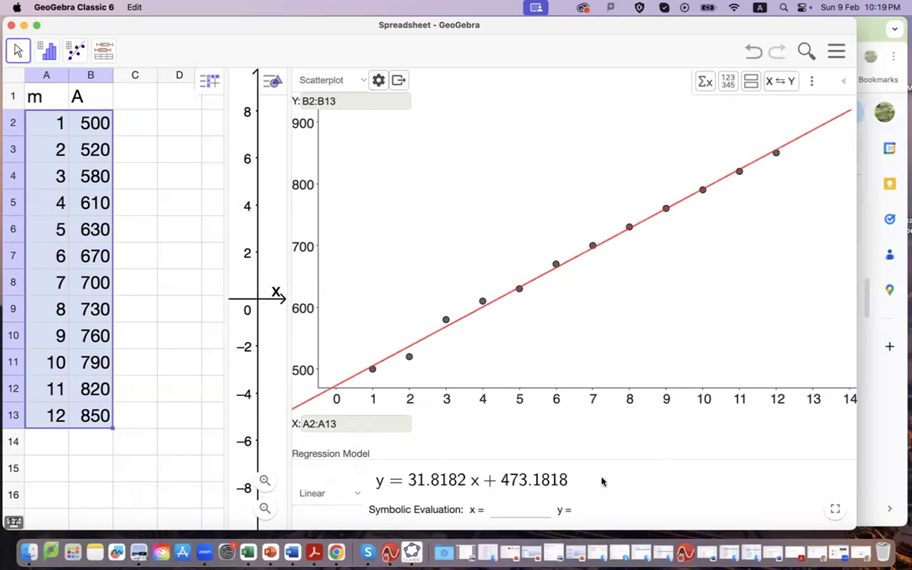
Capture the linear regression equation as a screenshot and insert it below the Regression Model table in the Google Docs document.
key(super+shift+4)
drag(368, 469, 578, 499)
click(893, 396)
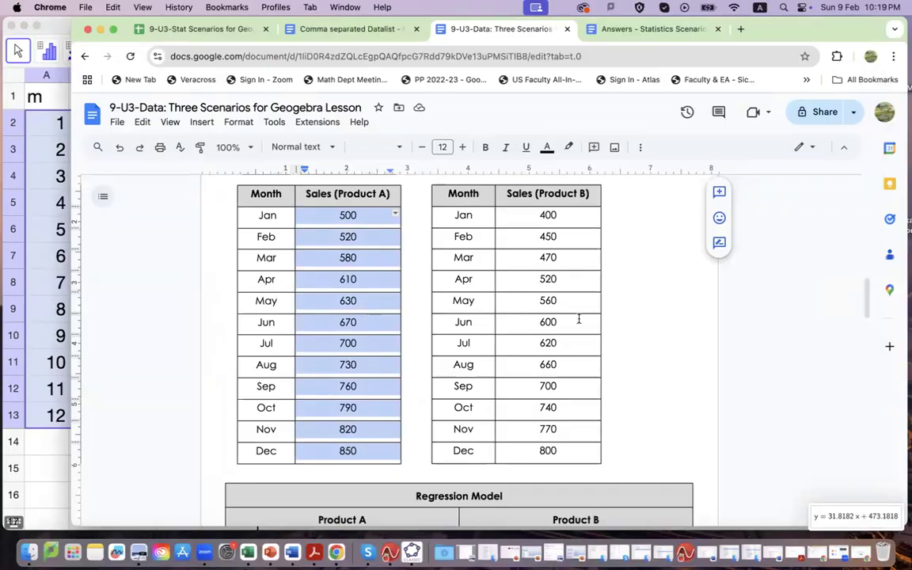
scroll(655, 334, down, 3)
click(656, 334)
scroll(744, 419, down, 2)
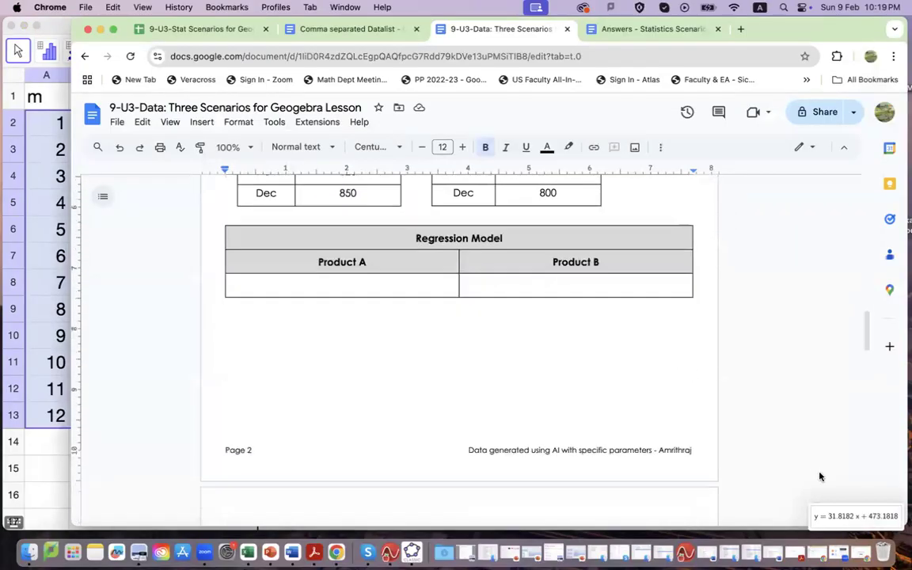
drag(852, 518, 386, 340)
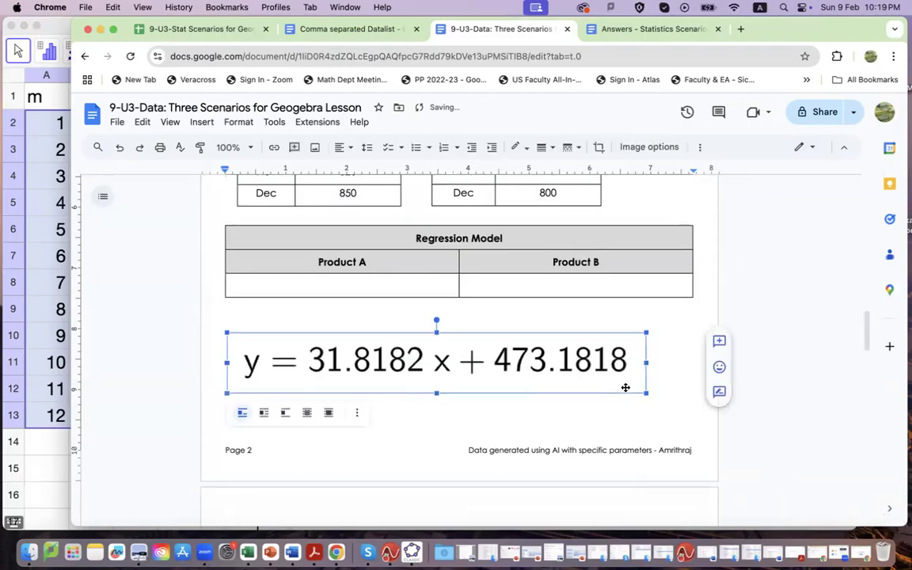
Shrink the equation image, set it to wrap text and place it in the empty cell under Product A in the Regression Model table.
drag(647, 394, 404, 357)
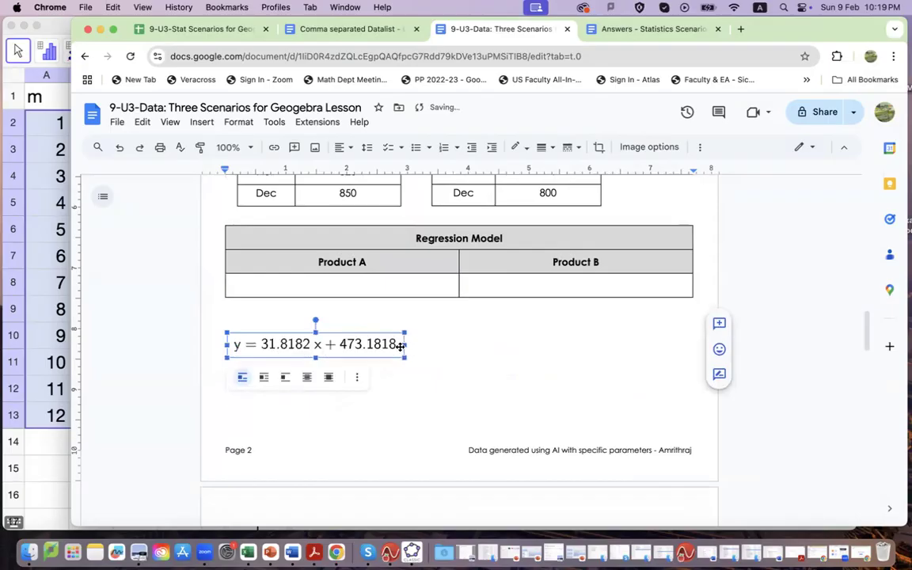
click(264, 377)
drag(321, 342, 339, 283)
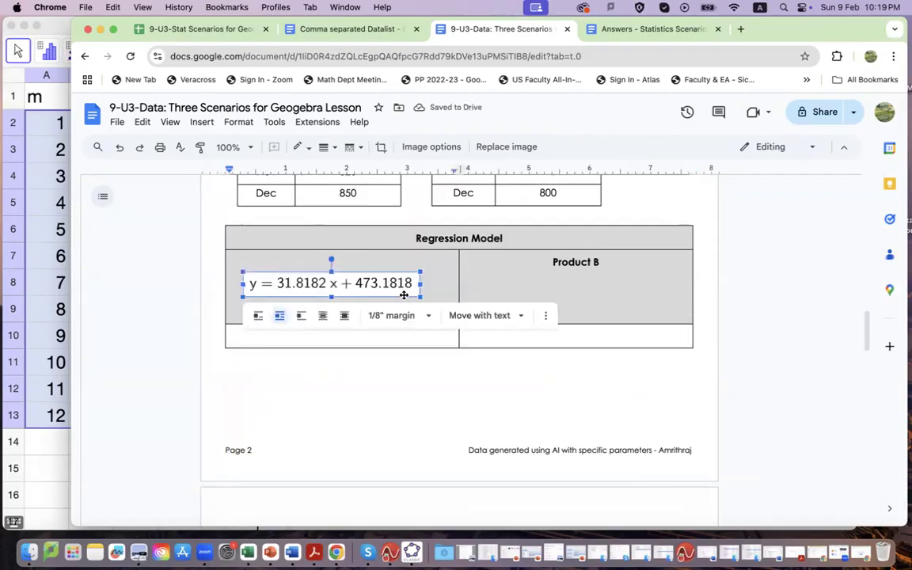
drag(420, 272, 368, 314)
click(429, 346)
click(365, 292)
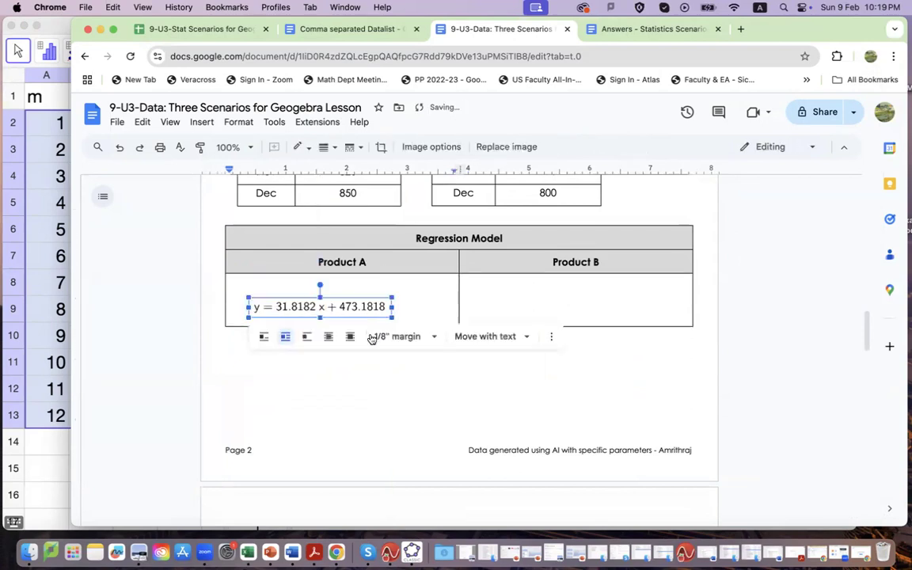
click(369, 389)
click(247, 310)
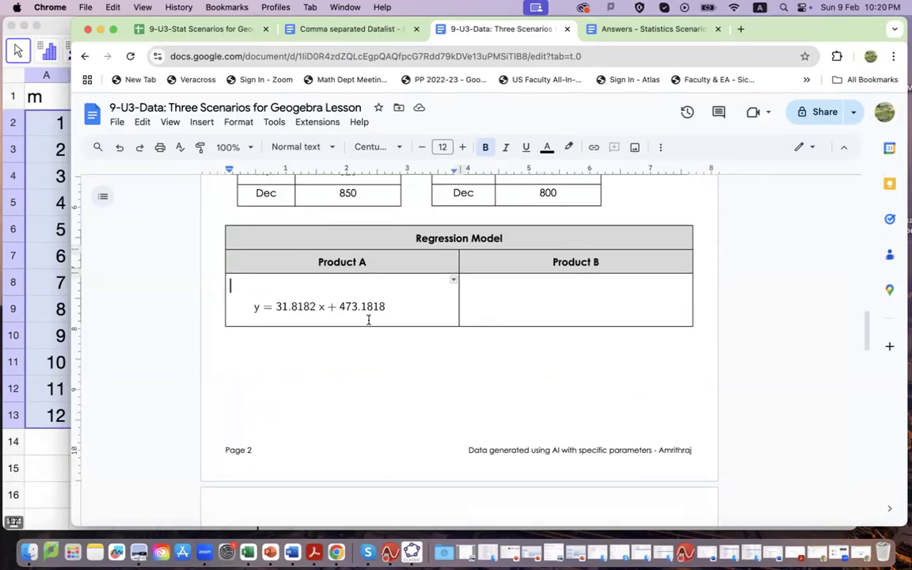
Copy the twelve Product B sales values from Jan to Dec in the document's sales table.
scroll(368, 319, up, 2)
scroll(368, 319, down, 4)
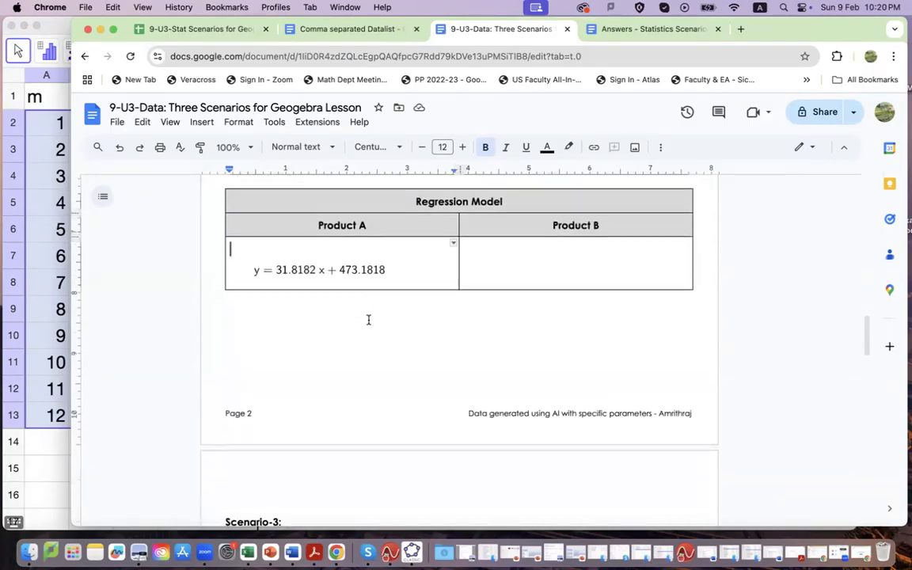
scroll(368, 320, up, 2)
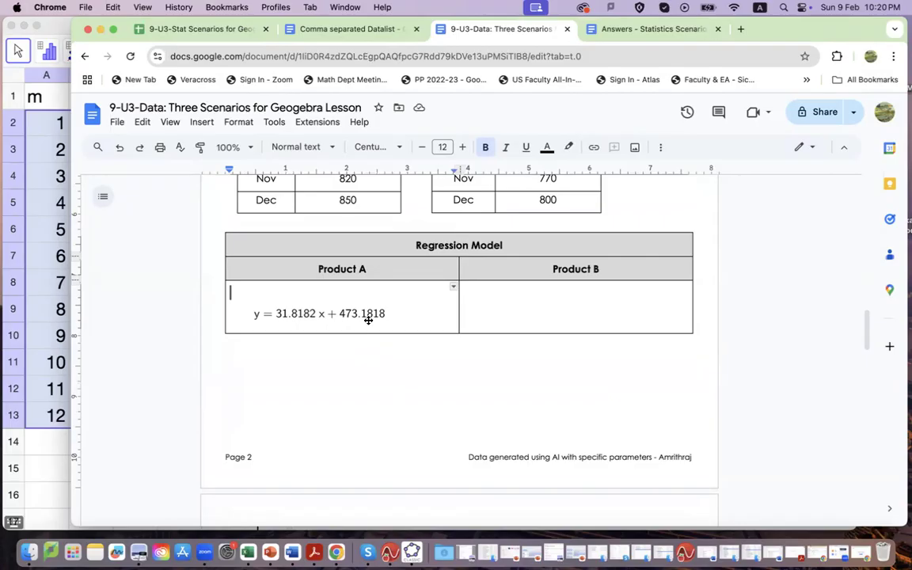
scroll(369, 319, up, 7)
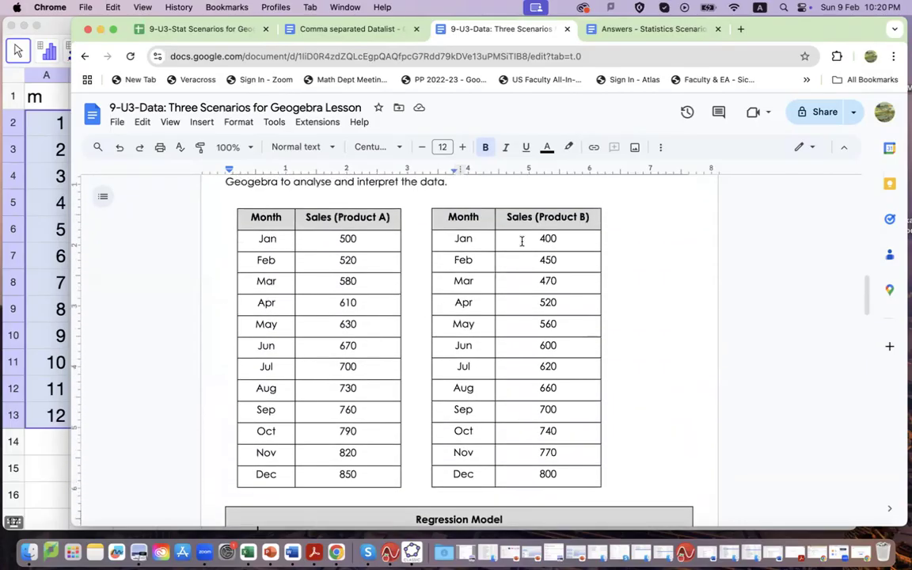
click(522, 241)
drag(521, 240, 546, 474)
key(super+c)
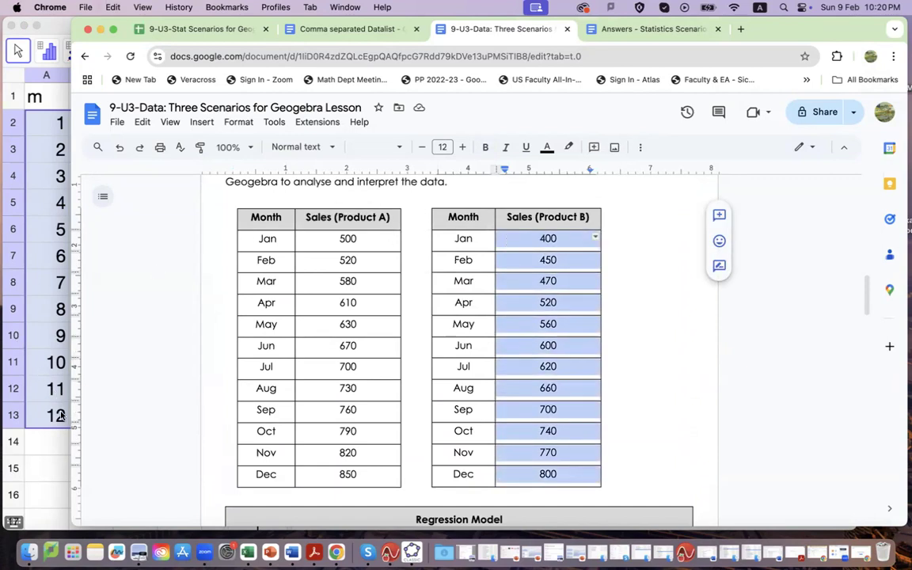
Switch to GeoGebra, widen the spreadsheet view and paste the Product B sales values into column E from cell E2.
click(63, 448)
click(149, 362)
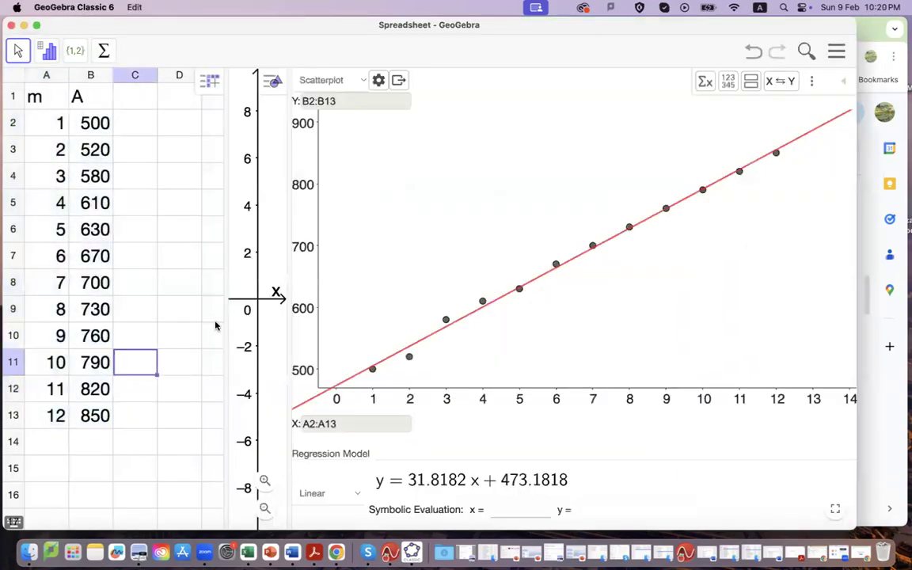
drag(288, 316, 557, 293)
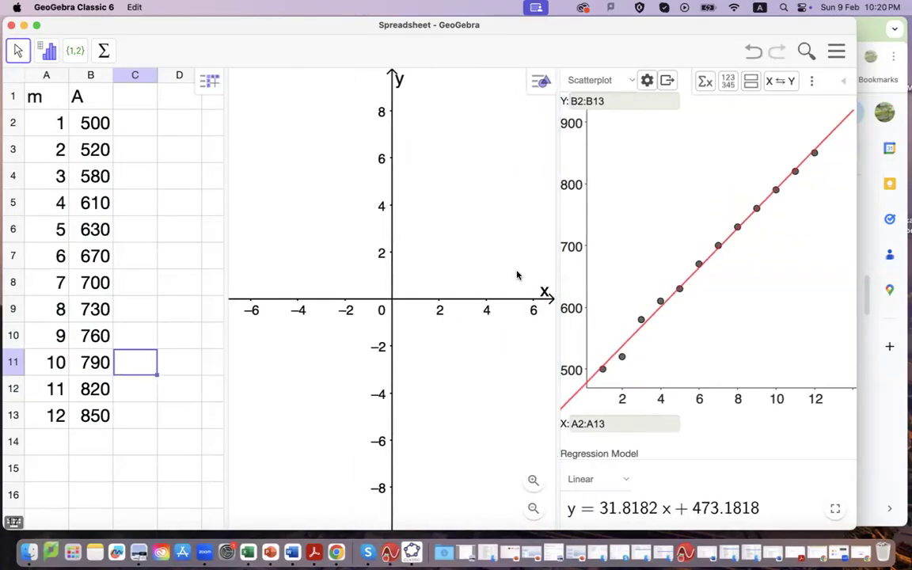
drag(224, 263, 418, 261)
click(179, 130)
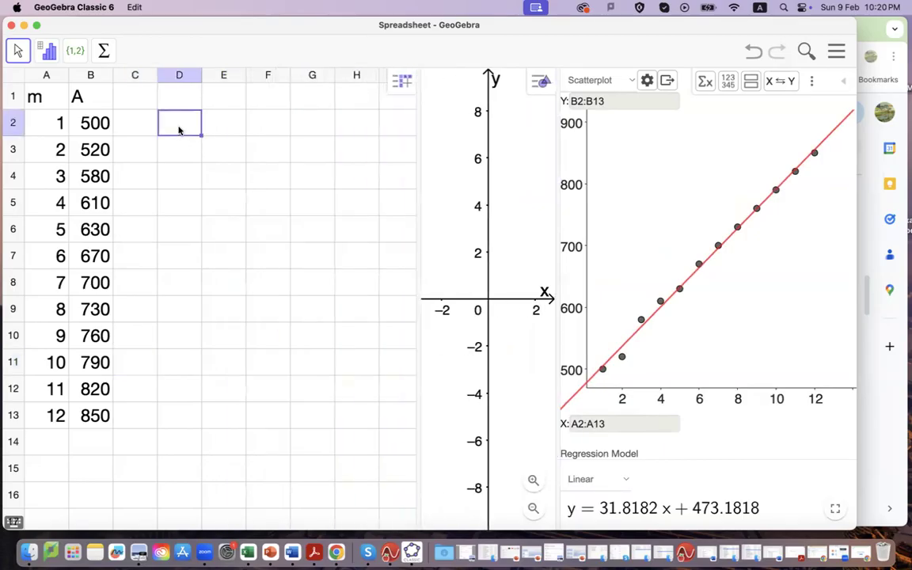
click(217, 127)
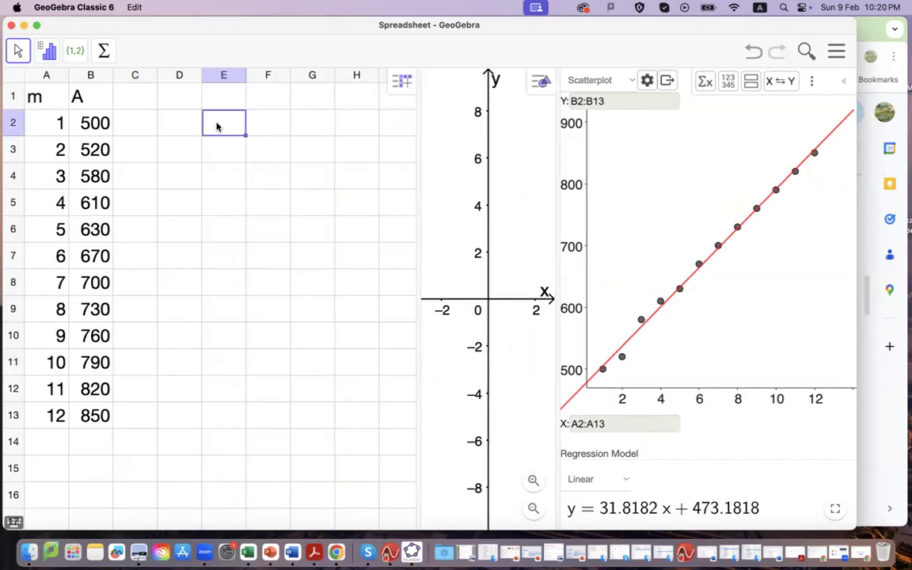
key(super+v)
Copy the month header and numbers in cells A1:A13 into column D, starting at cell D1.
click(43, 128)
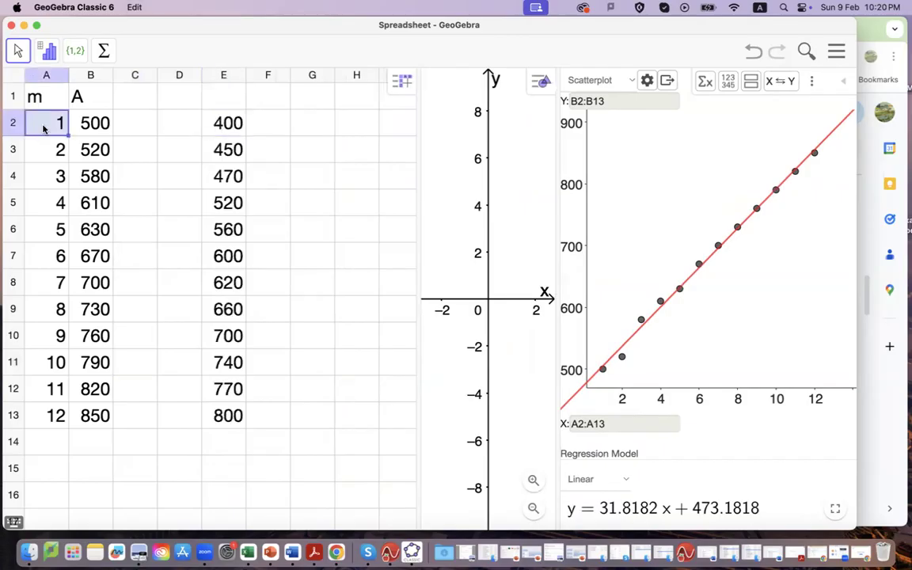
drag(44, 97, 43, 416)
key(super+c)
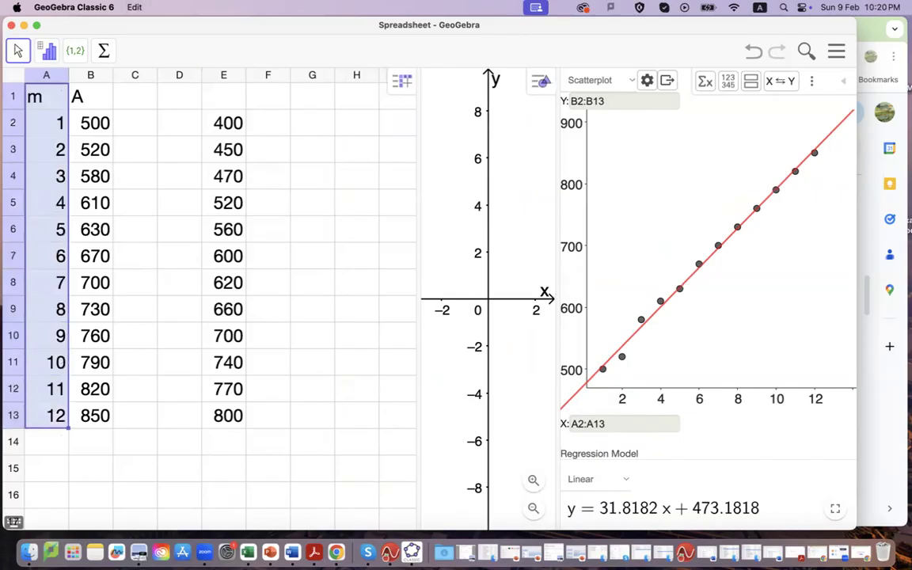
click(179, 98)
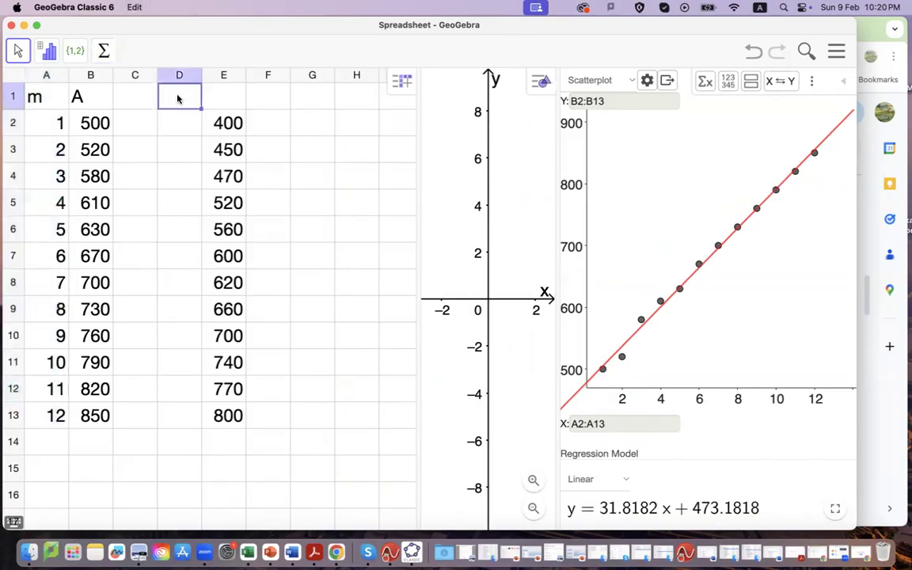
Paste the copied month column into D1 and label the sales column in E1 as B.
key(super+v)
click(224, 99)
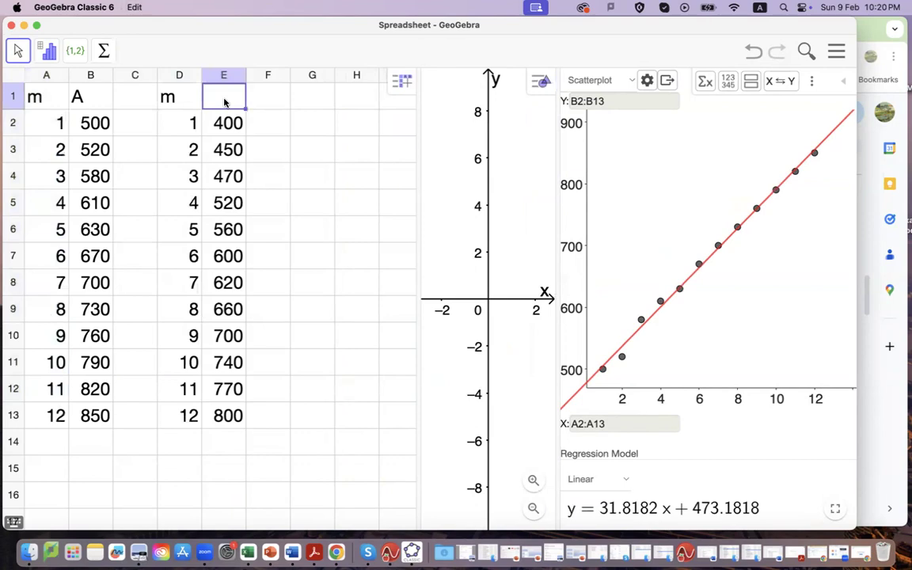
text(B)
click(303, 154)
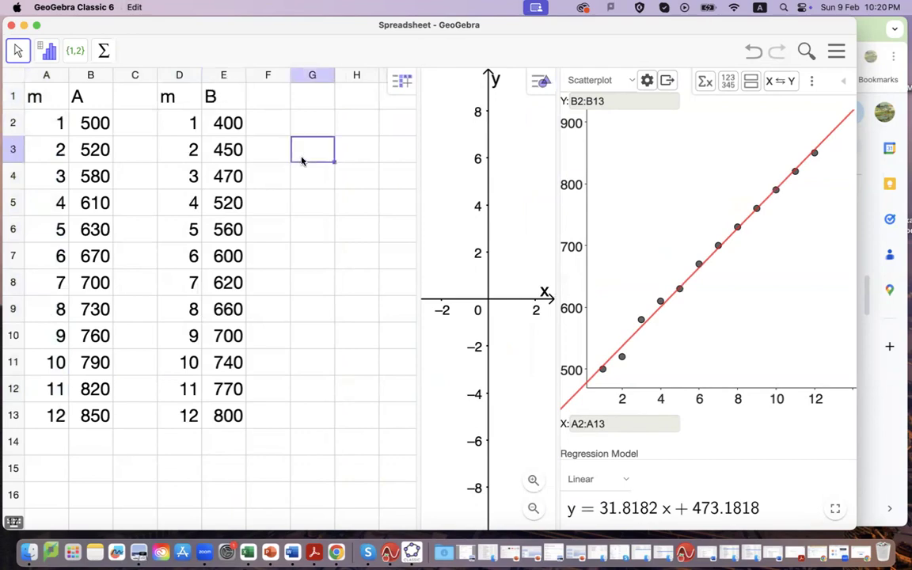
Select the range D1:E13 and run a two-variable regression analysis on the Product B data.
click(181, 120)
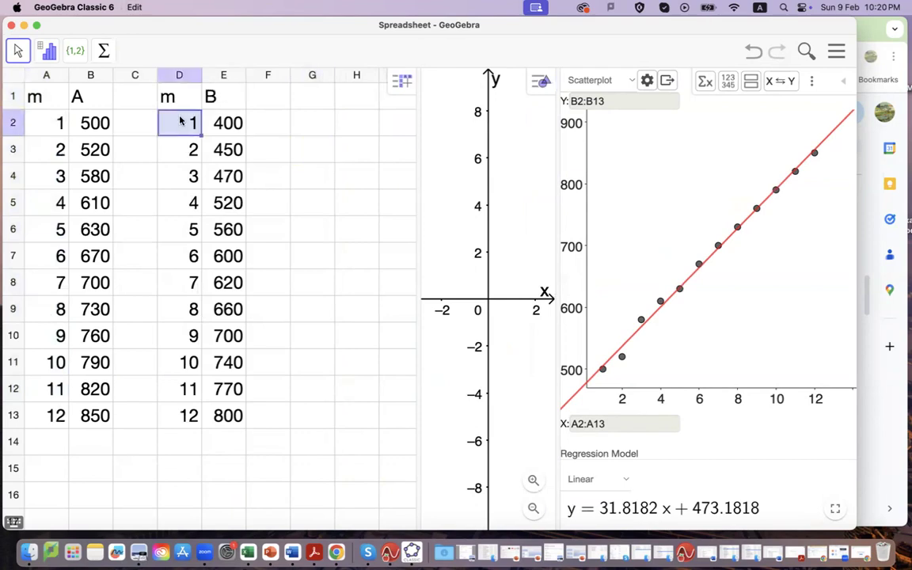
key(Down)
key(Up)
key(Up)
key(shift+Right)
key(shift+Down)
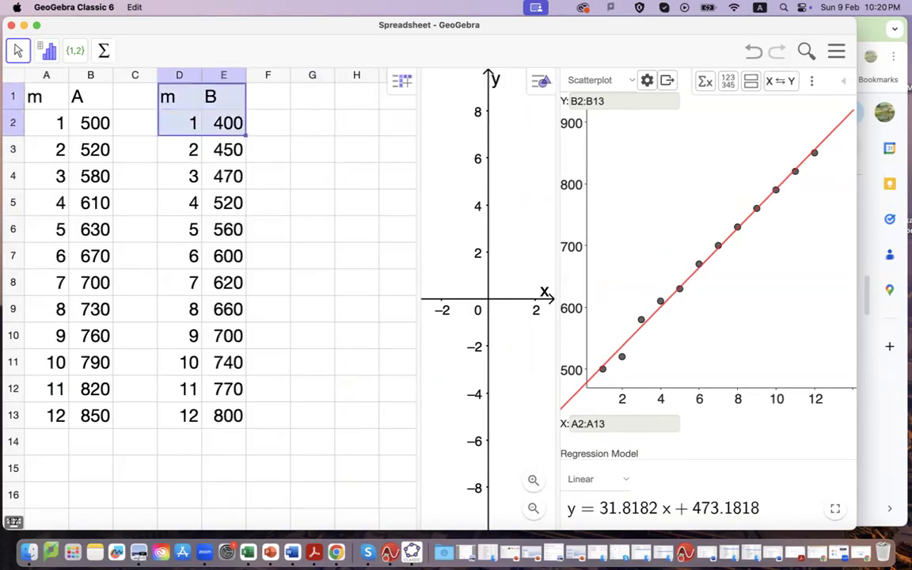
key(shift+Down)
key(shift+Down)
key(shift+Down)
key(shift+Down)
key(shift+Down)
key(shift+Down)
key(shift+Down)
key(shift+Down)
key(shift+Down)
key(shift+Down)
key(shift+Down)
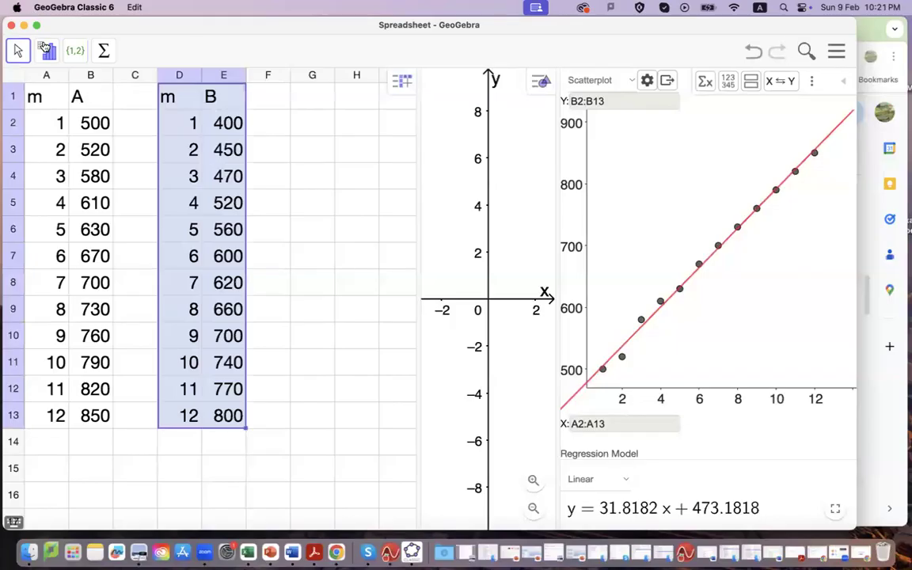
click(45, 48)
click(71, 115)
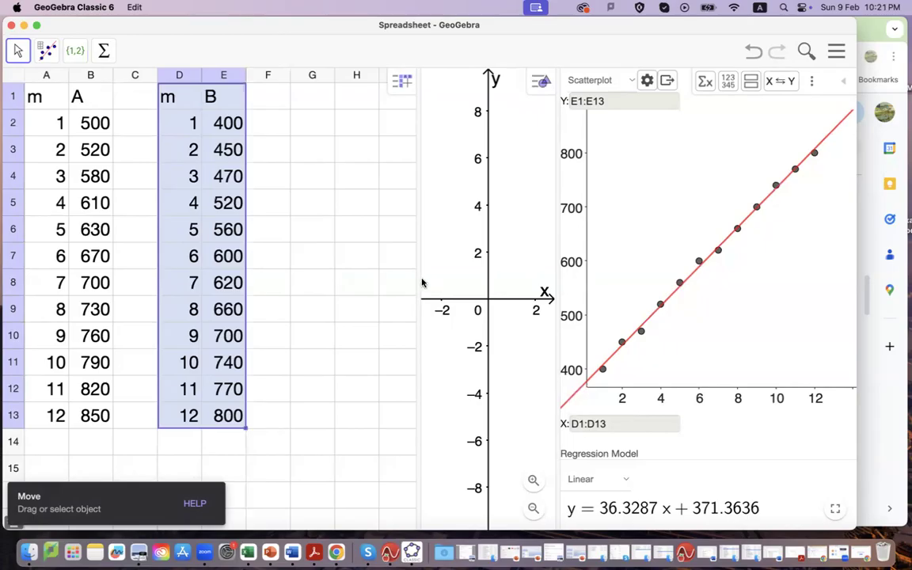
Hide the Graphics view and widen the scatterplot pane beside the spreadsheet.
drag(416, 278, 290, 274)
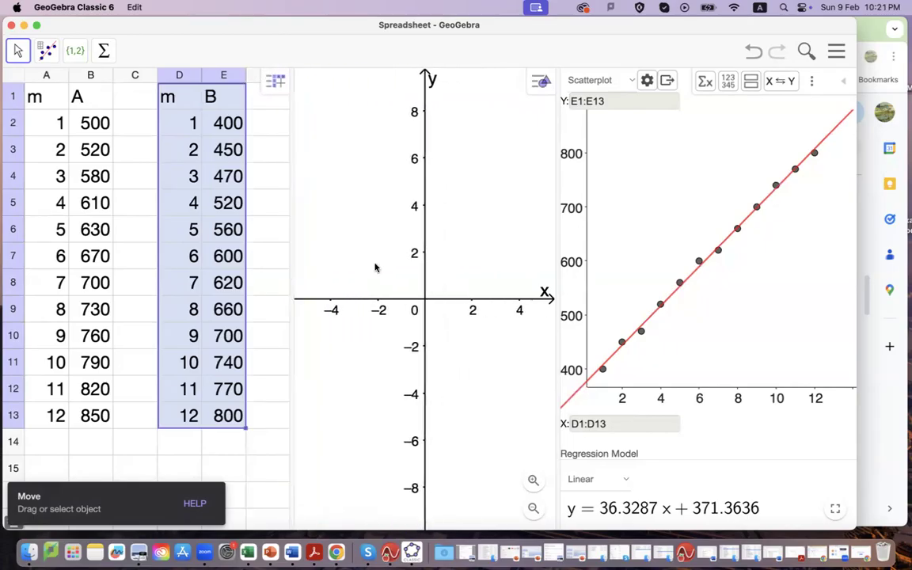
mouse_move(557, 264)
mouse_down()
mouse_move(431, 266)
mouse_move(551, 265)
mouse_up()
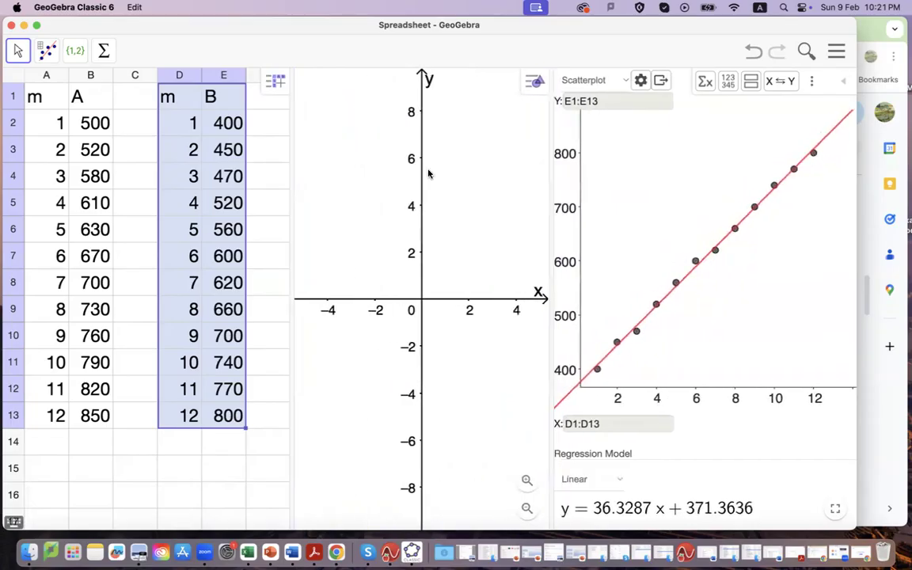
click(837, 53)
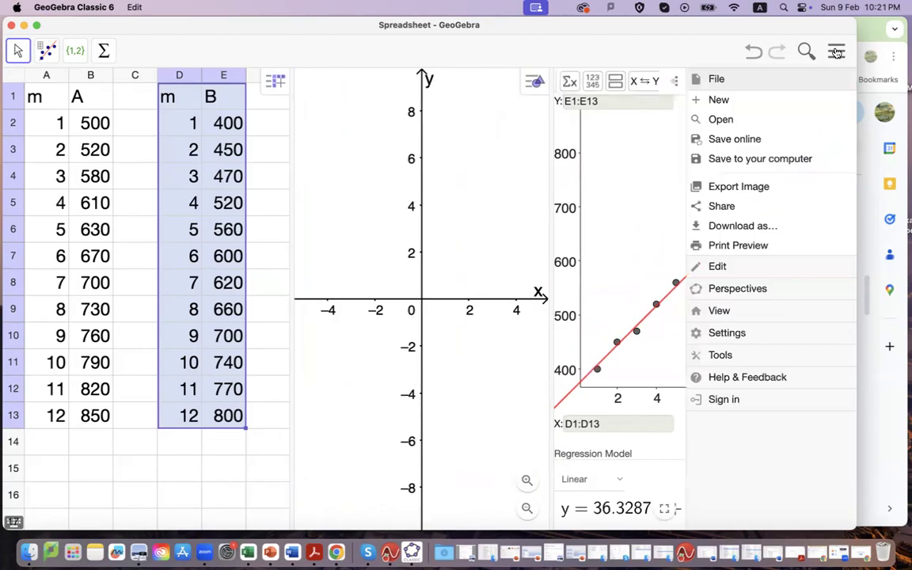
click(752, 320)
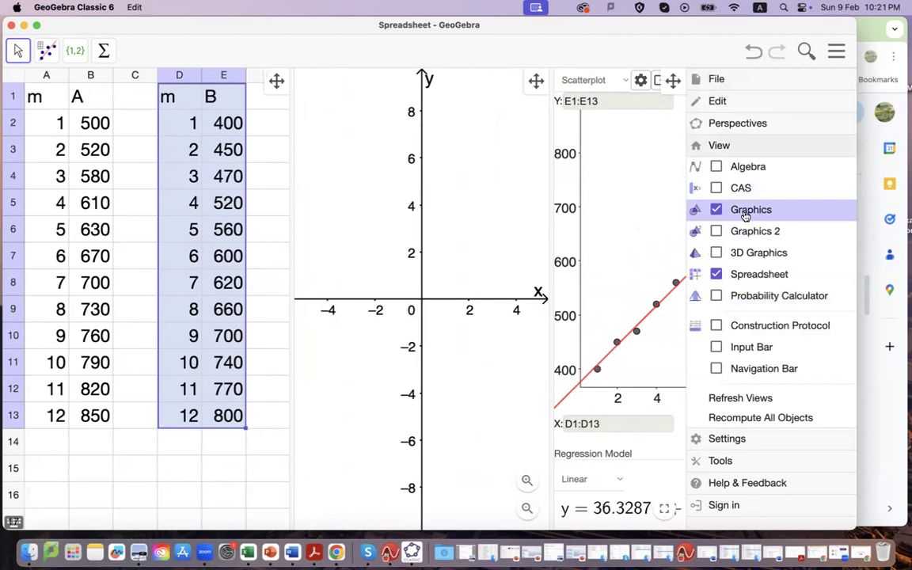
click(716, 210)
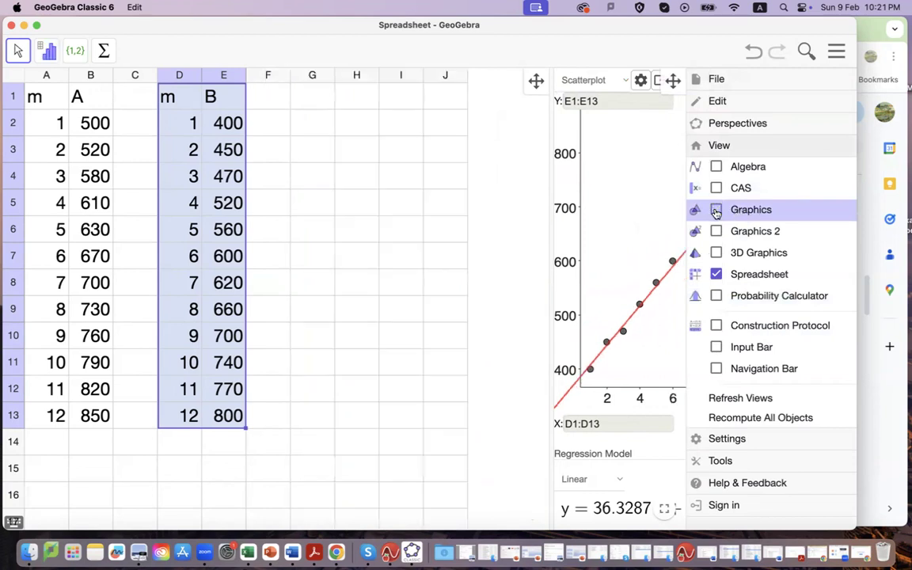
click(716, 211)
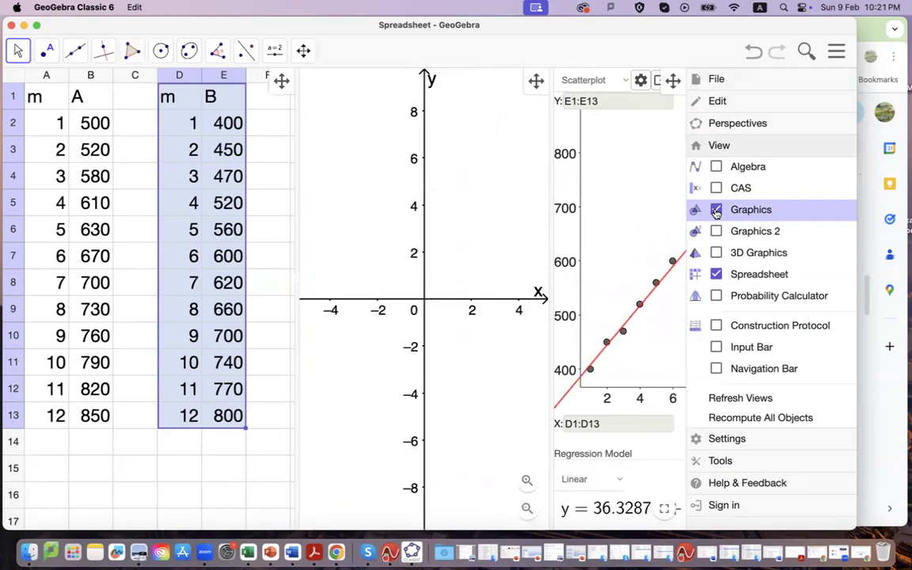
click(715, 211)
click(715, 211)
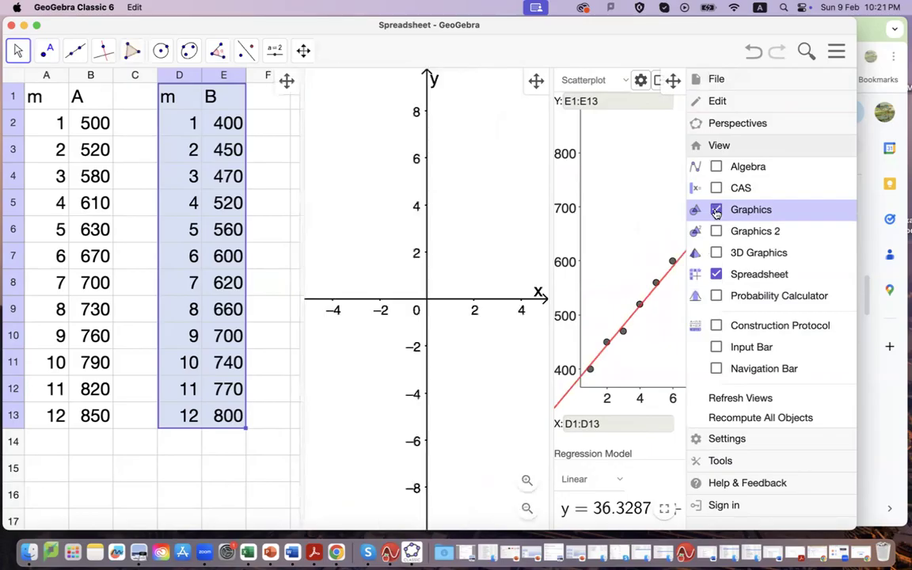
click(715, 211)
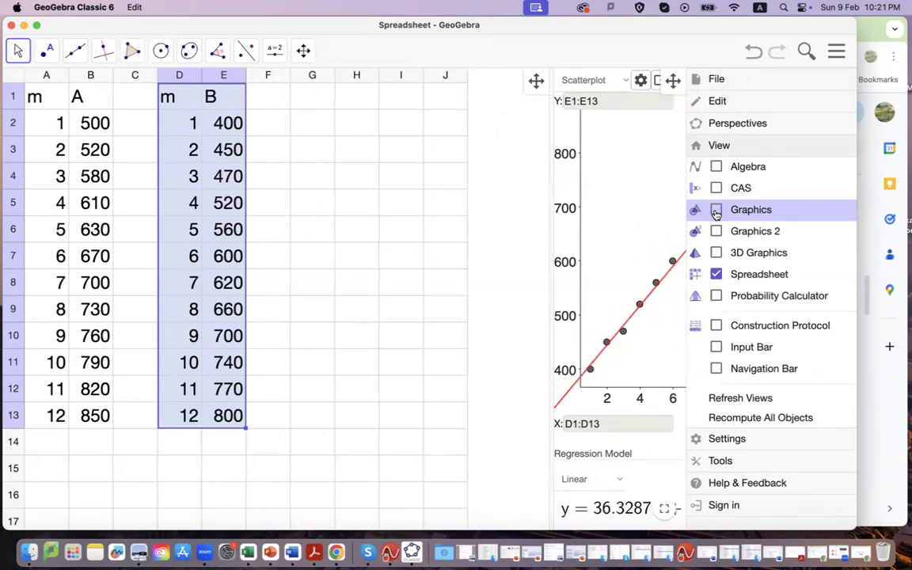
click(505, 251)
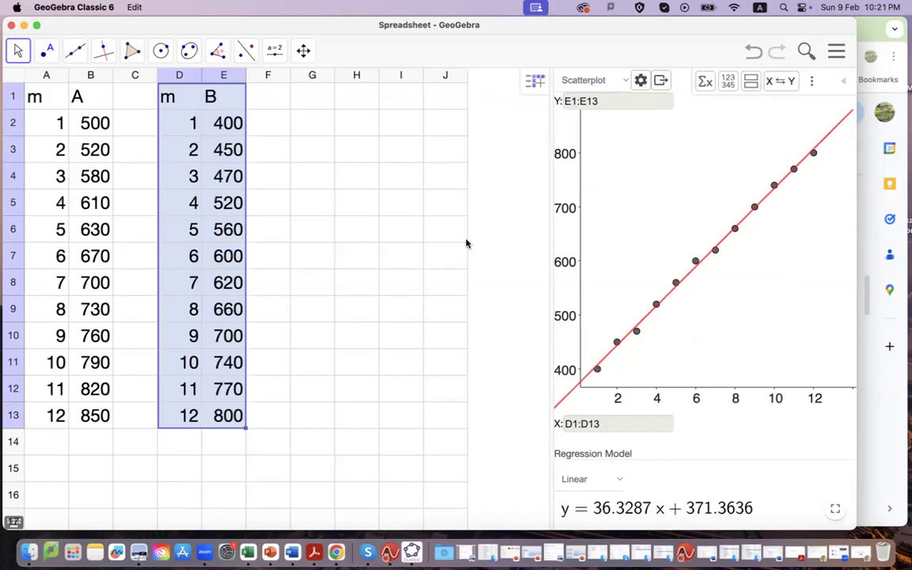
drag(549, 212, 363, 207)
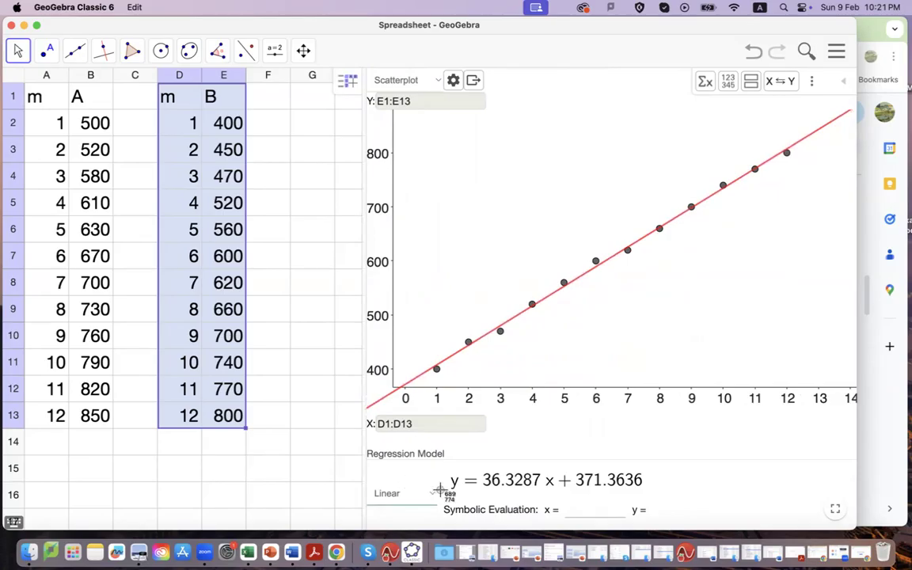
Capture the Product B regression equation as a screenshot and insert it below the Regression Model table in the Google Docs document.
drag(444, 466, 649, 492)
click(887, 433)
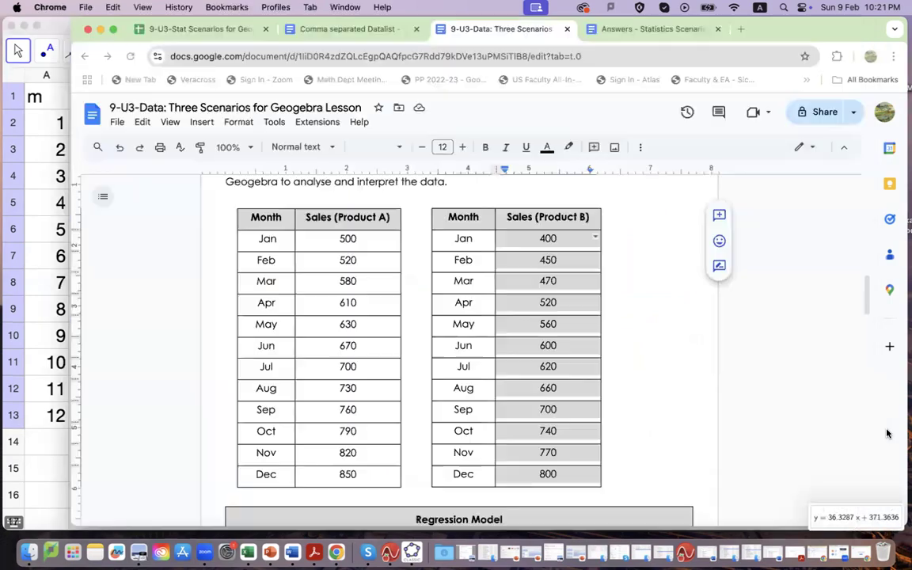
click(621, 438)
scroll(621, 437, down, 5)
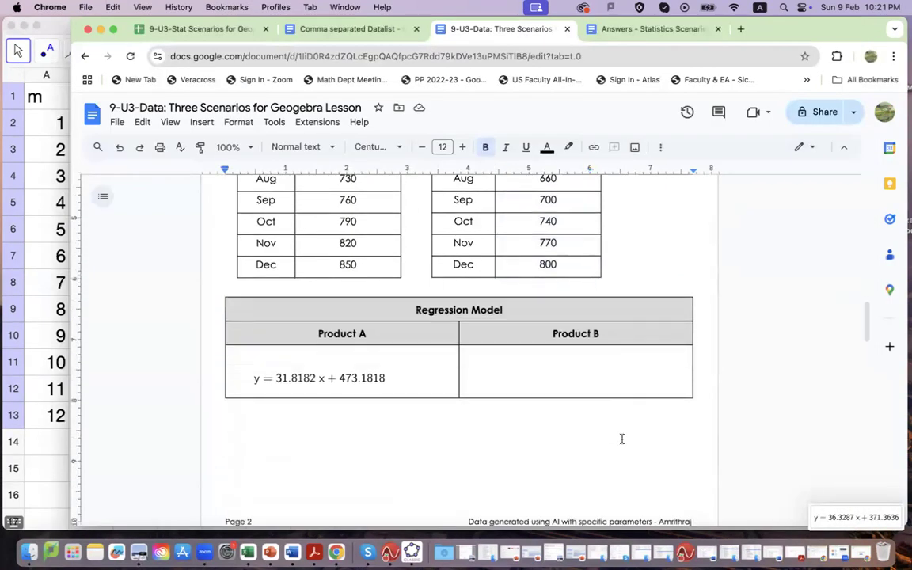
drag(841, 516, 495, 386)
click(457, 405)
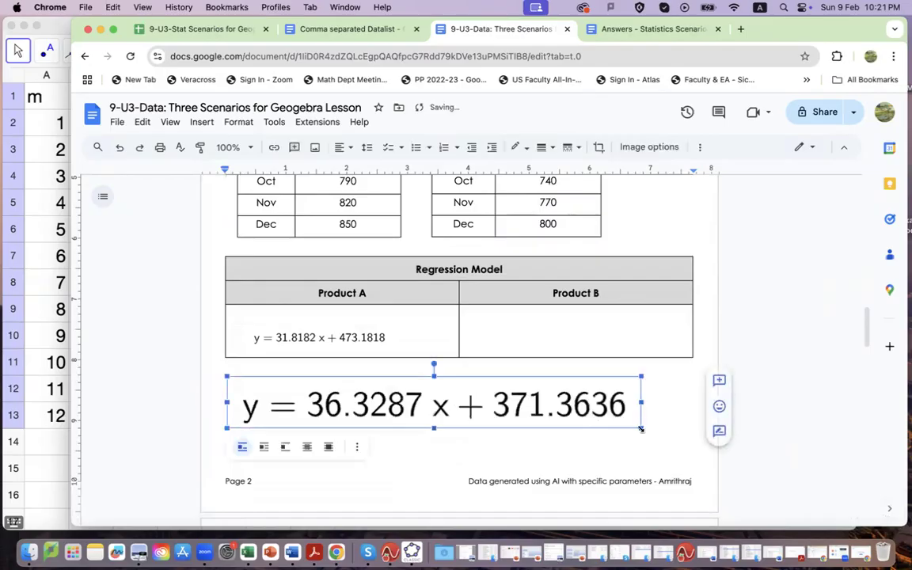
Shrink the equation image, set it to wrap text, and move it into the Product B cell of the Regression Model table.
drag(642, 428, 461, 405)
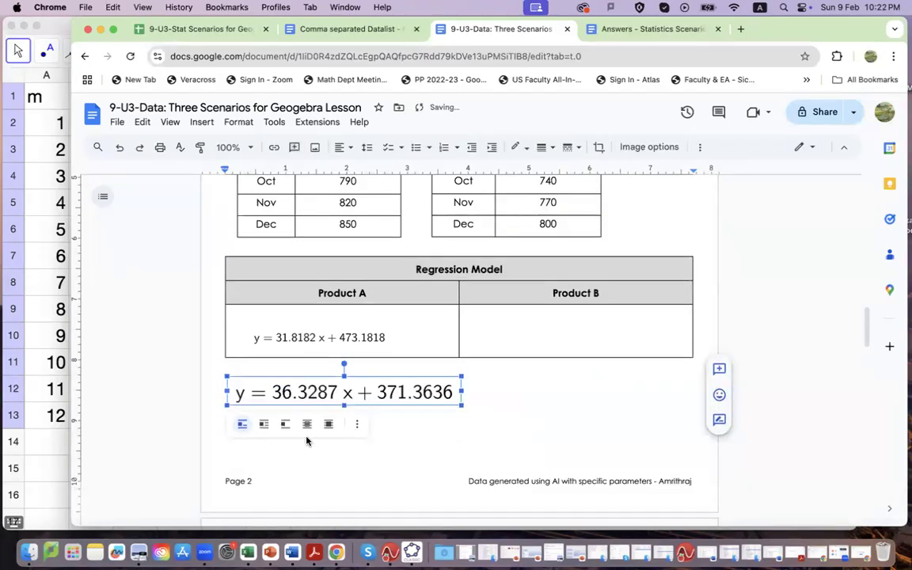
click(264, 426)
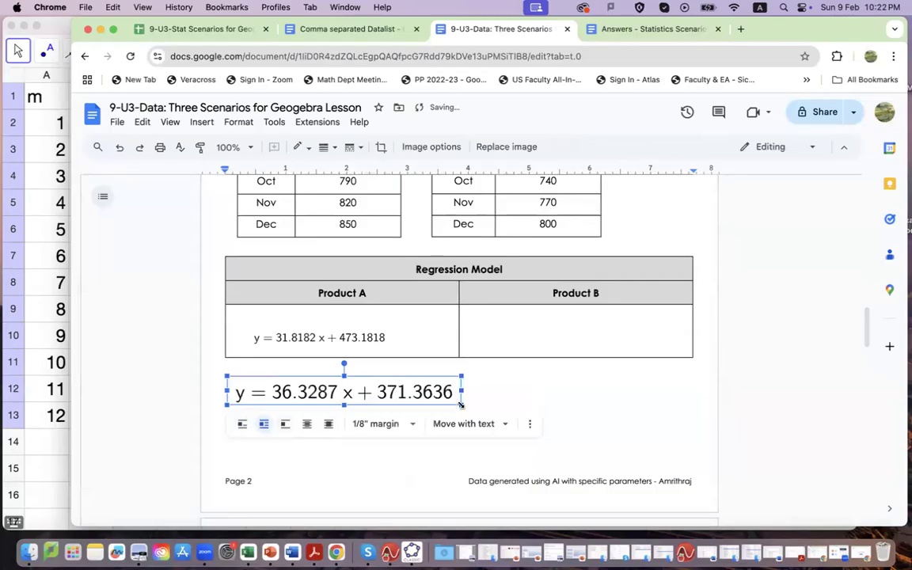
drag(433, 399, 604, 329)
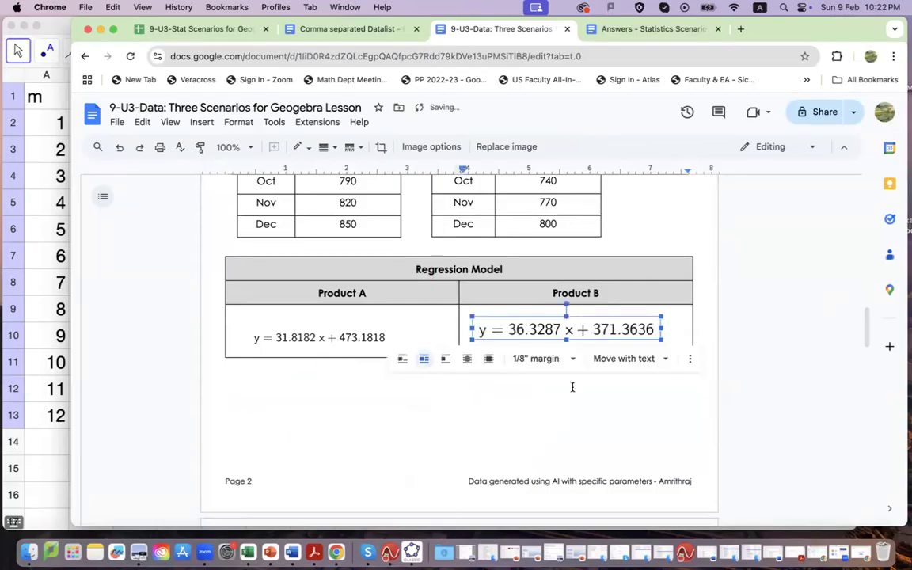
click(554, 411)
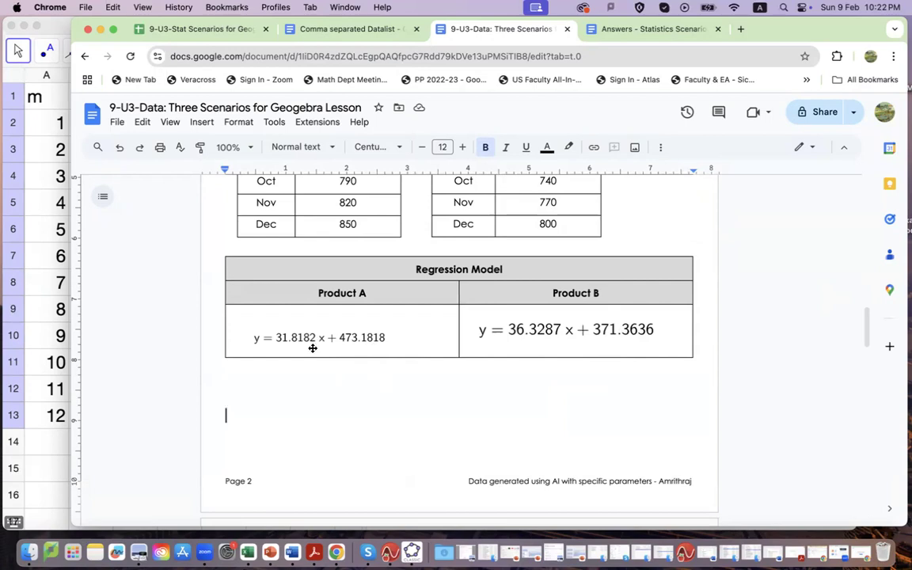
Switch back to GeoGebra, show the Graphics view and widen it.
click(62, 438)
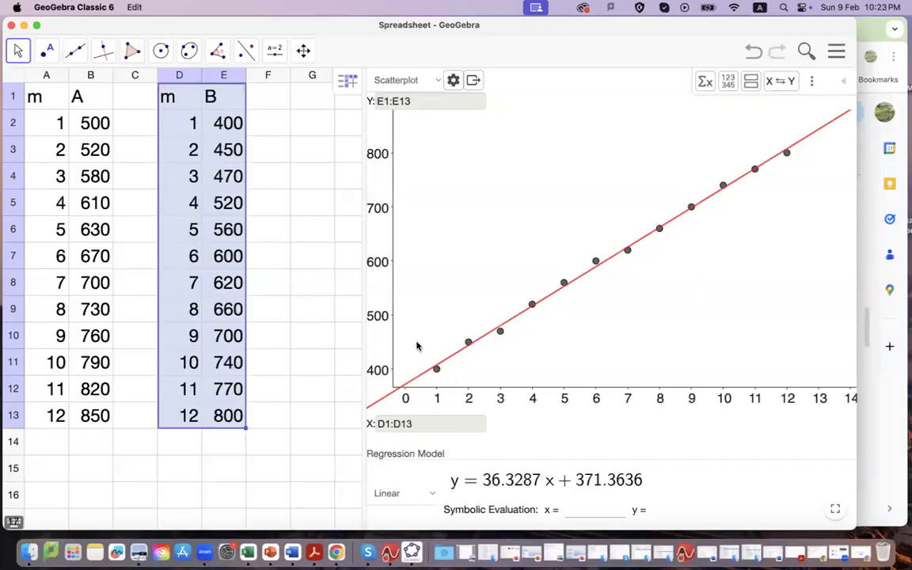
click(837, 53)
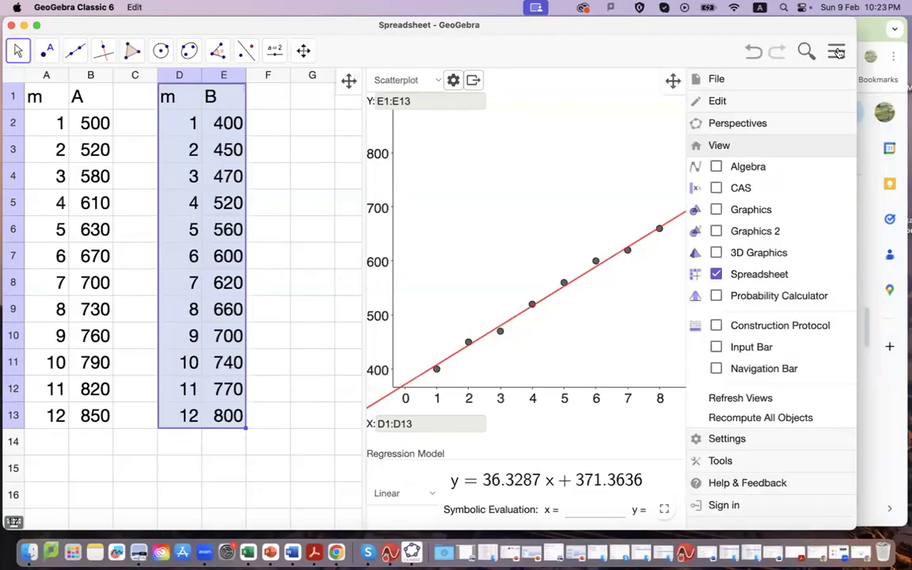
click(718, 210)
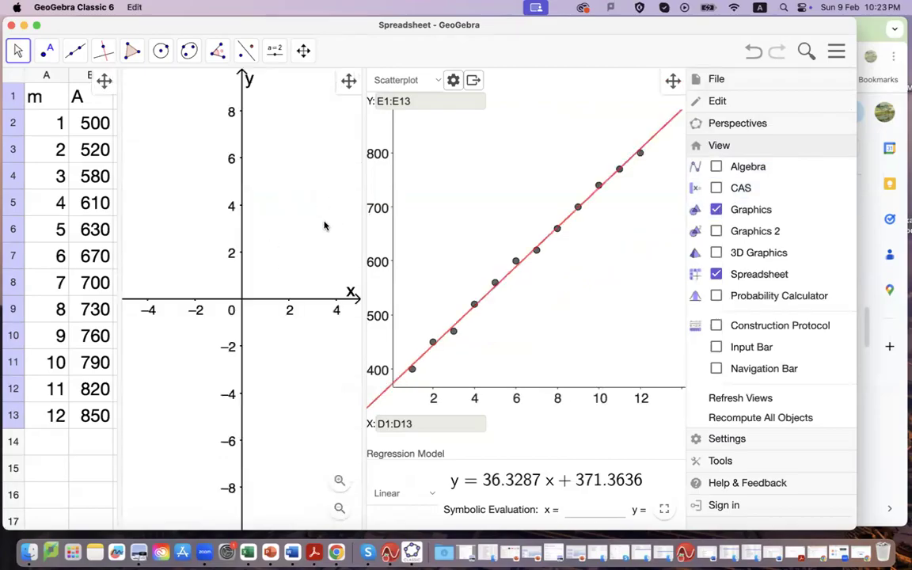
click(528, 157)
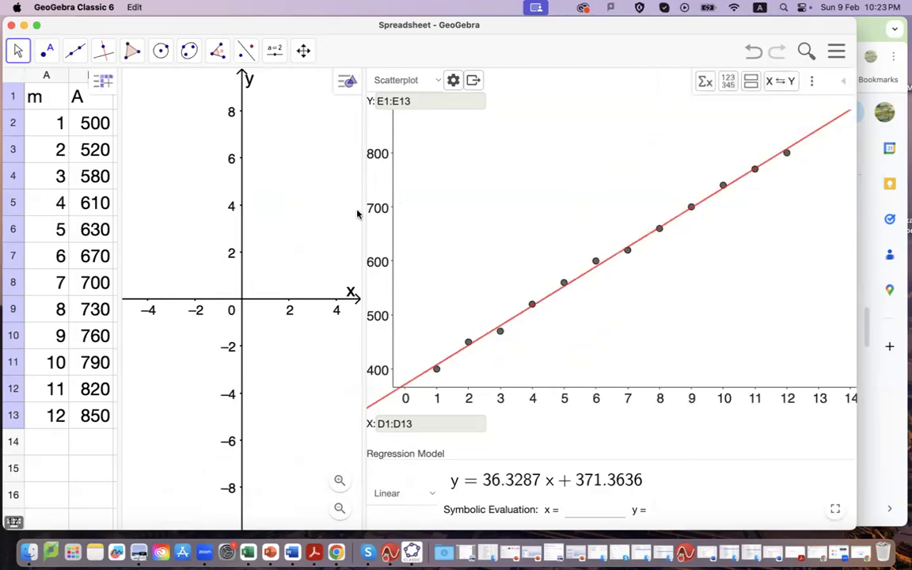
drag(362, 212, 653, 214)
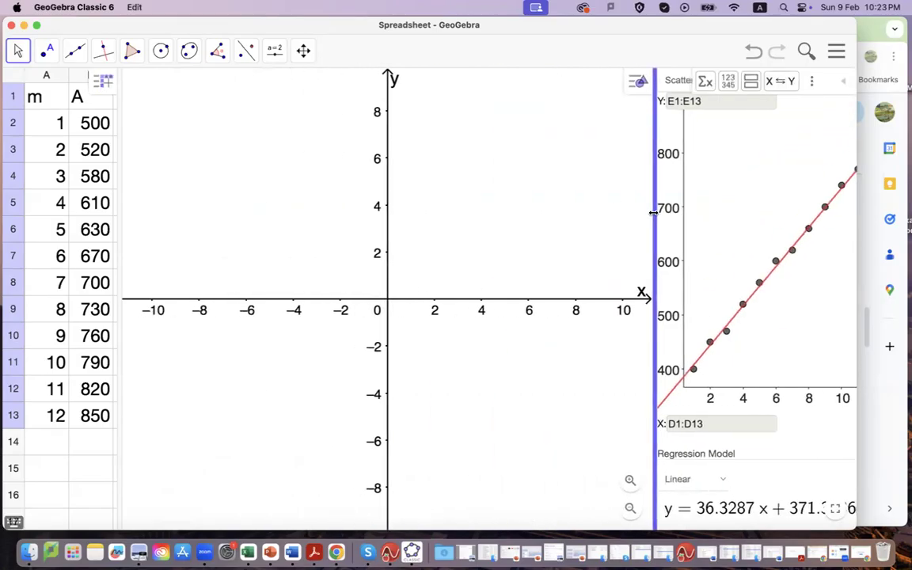
Show the Algebra view and enter the line equation y = 31.
click(836, 50)
click(716, 167)
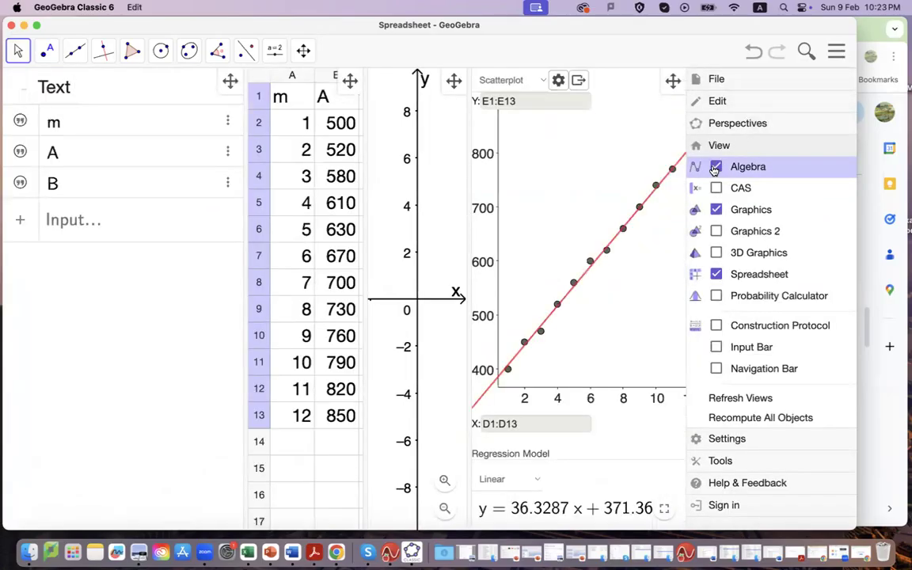
click(106, 224)
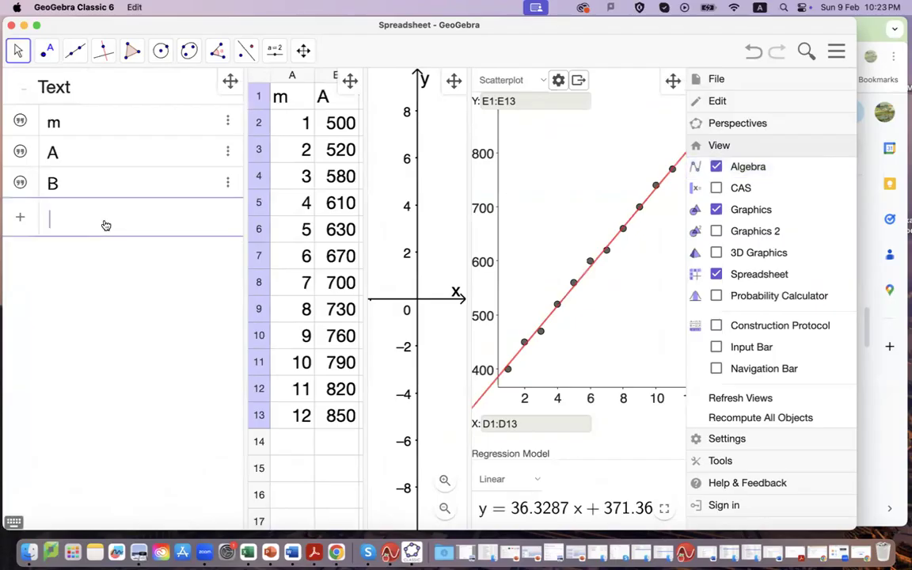
text(y)
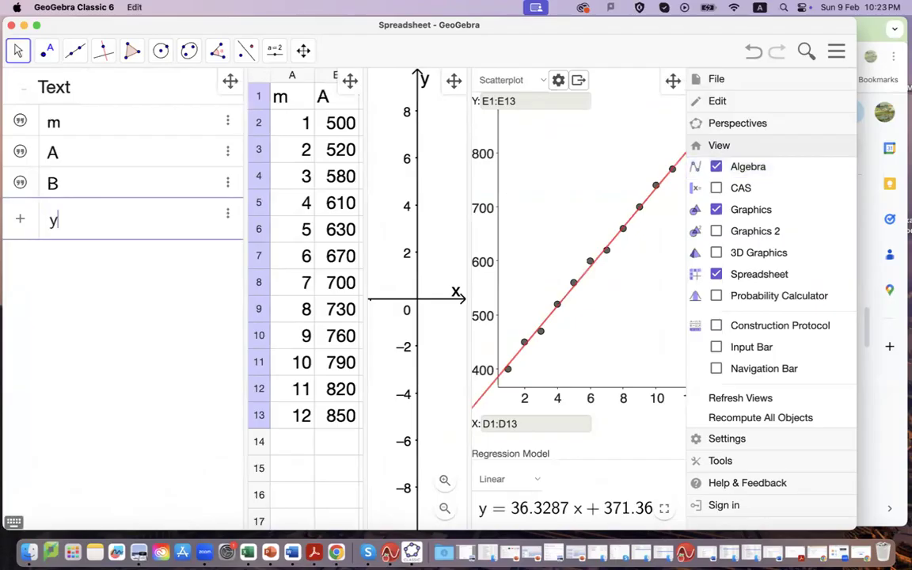
text( = 31.)
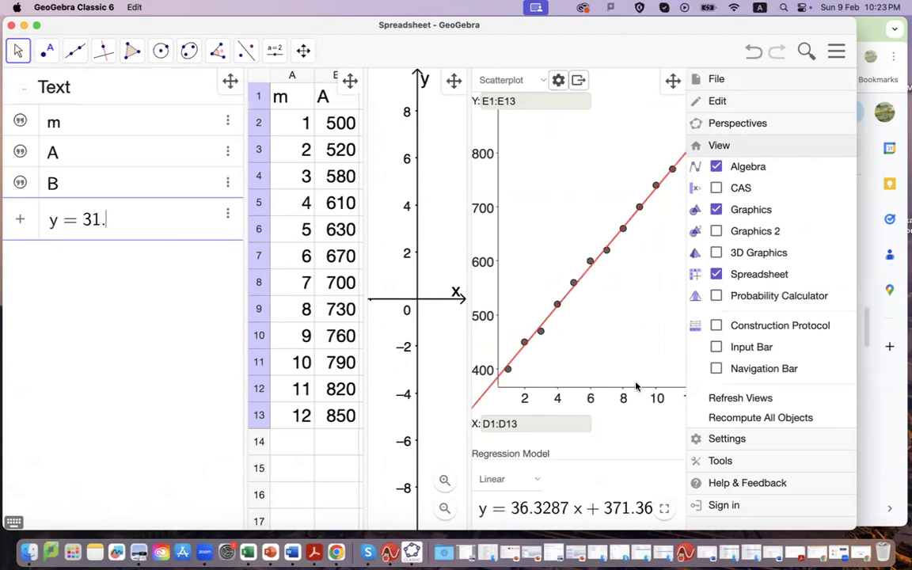
key(Return)
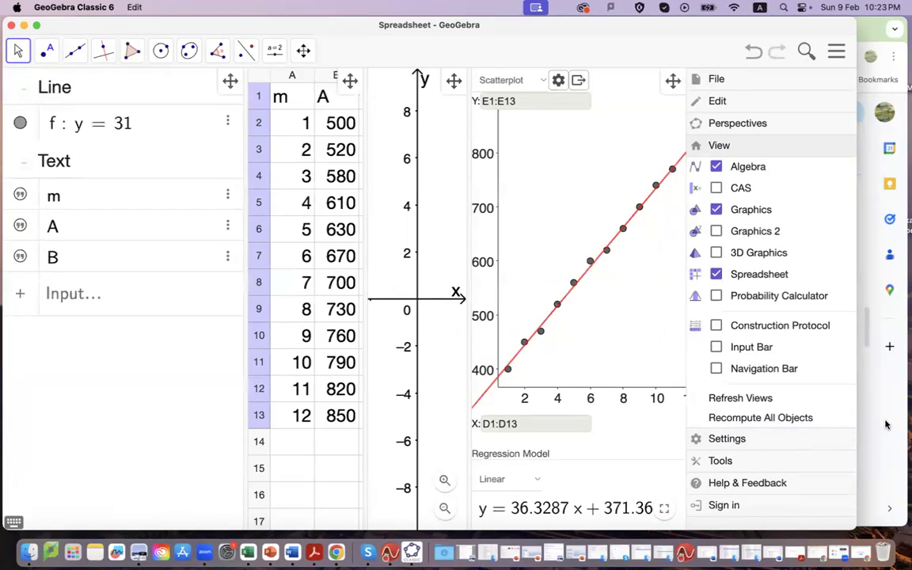
Check the Product A regression equation in the Google Docs document, return to GeoGebra, and complete line f as y = 31.82x + 473.18.
click(885, 426)
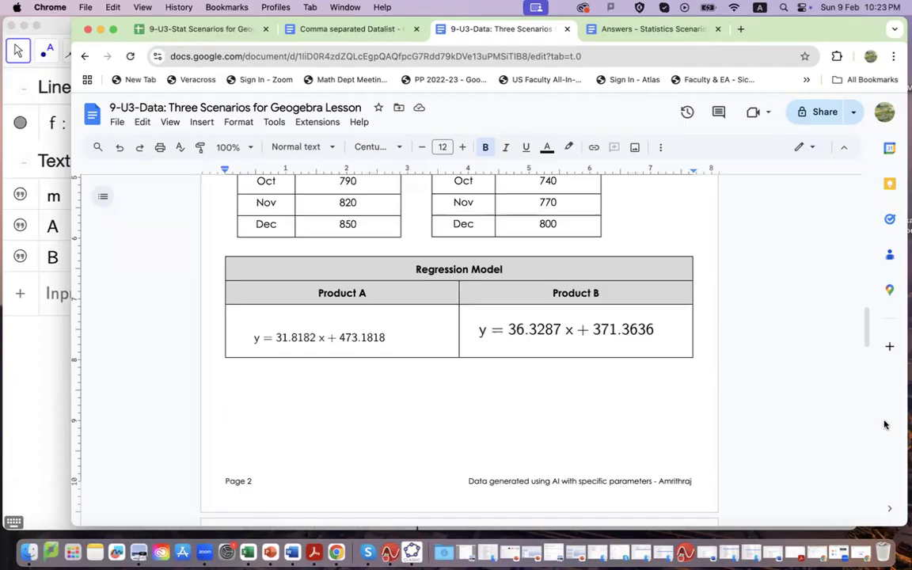
click(30, 426)
click(147, 125)
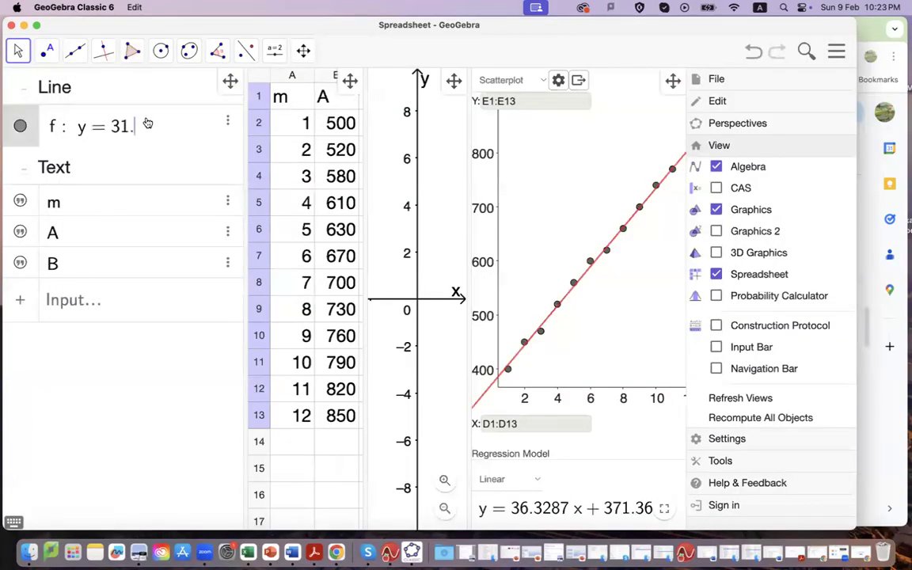
text(.82)
key(Return)
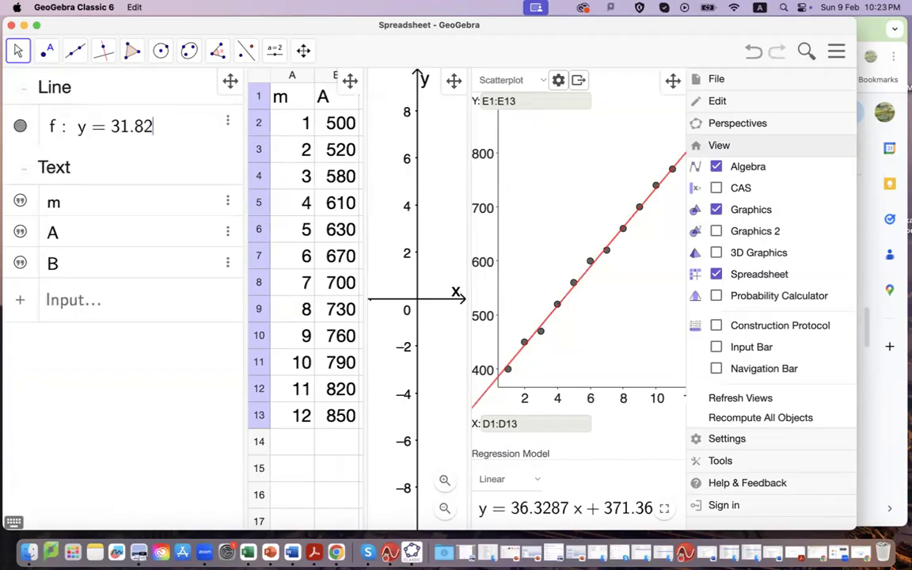
text(+473.18)
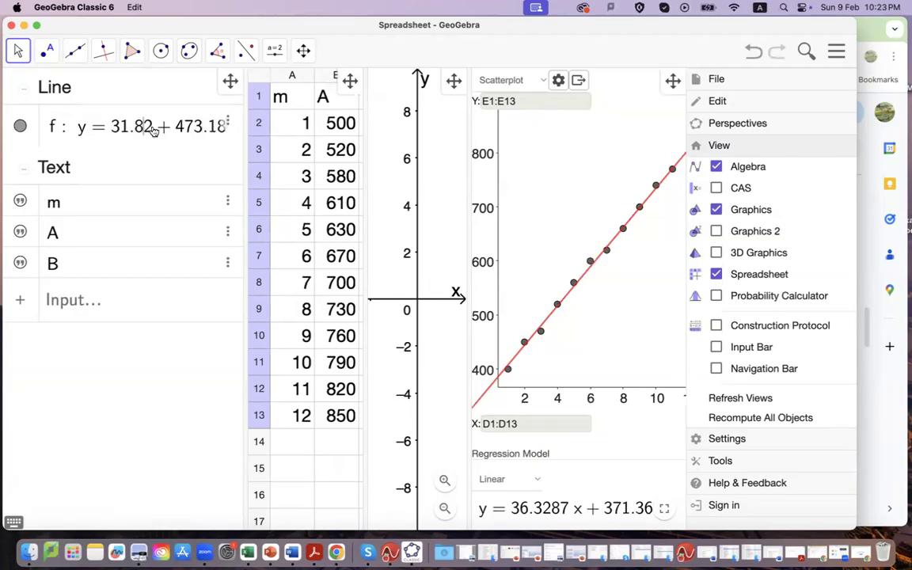
text(x)
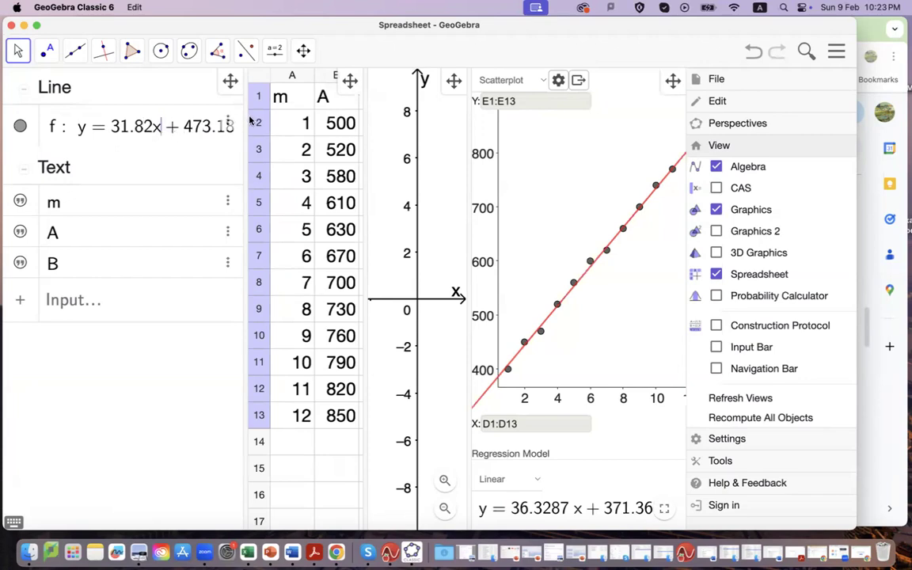
key(Return)
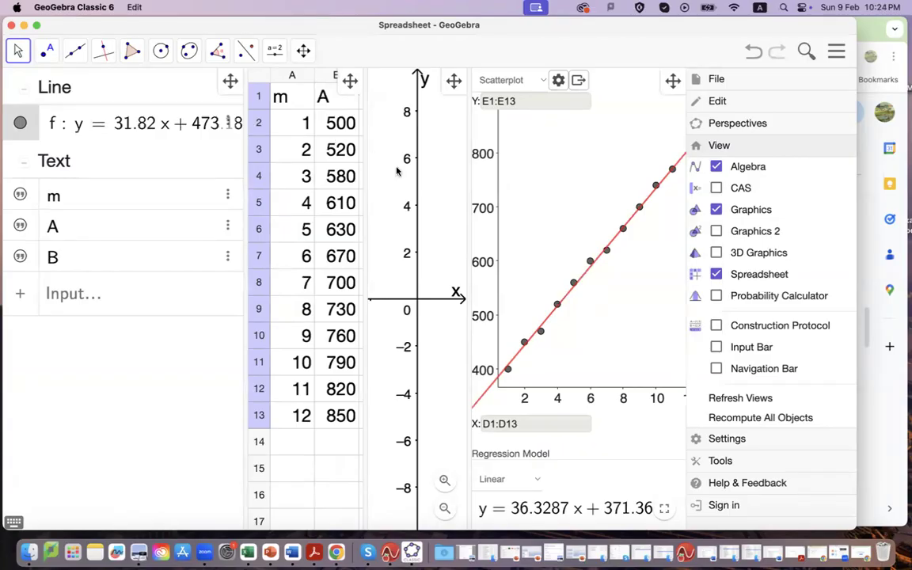
Widen the Graphics view over the spreadsheet, compress the y-axis scale, and reposition the view to show line f up to y = 1000.
drag(363, 212, 220, 206)
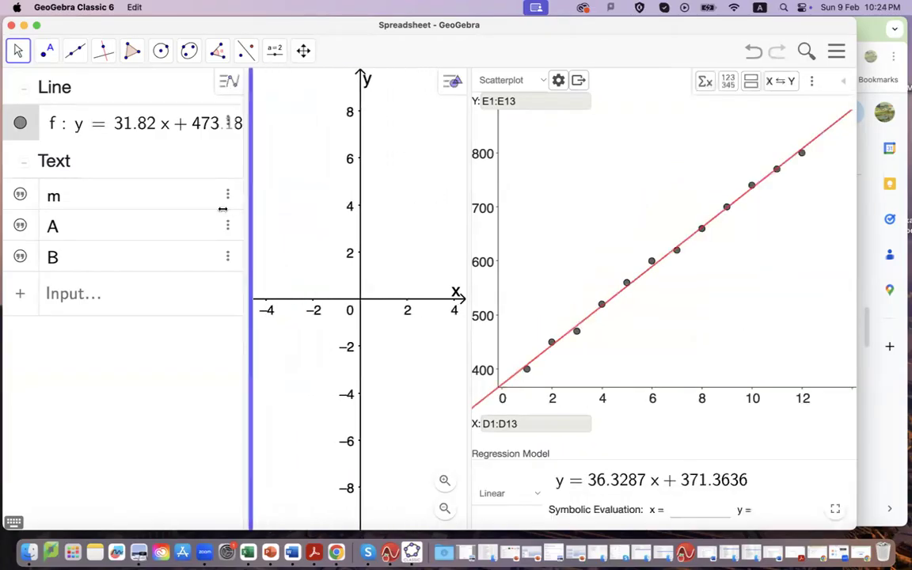
drag(467, 258, 626, 243)
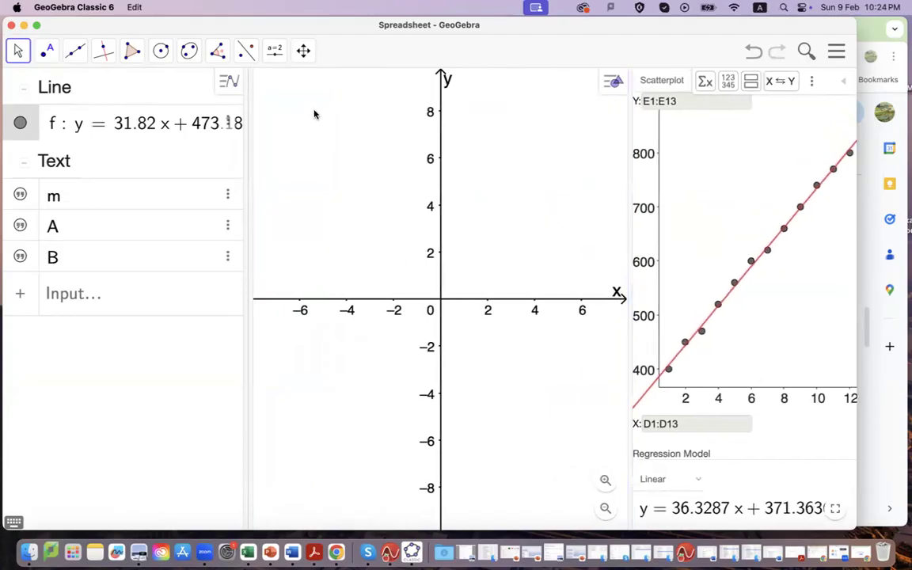
click(303, 50)
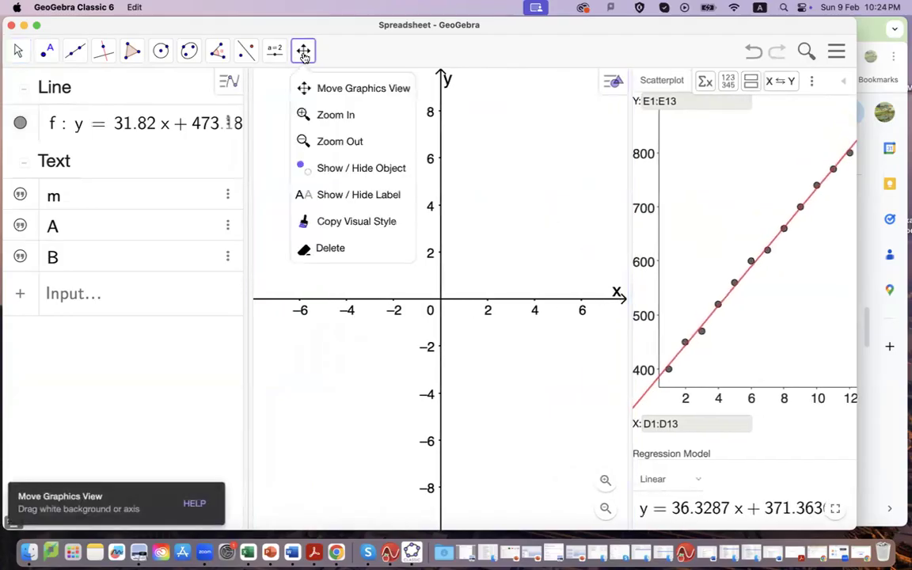
click(313, 95)
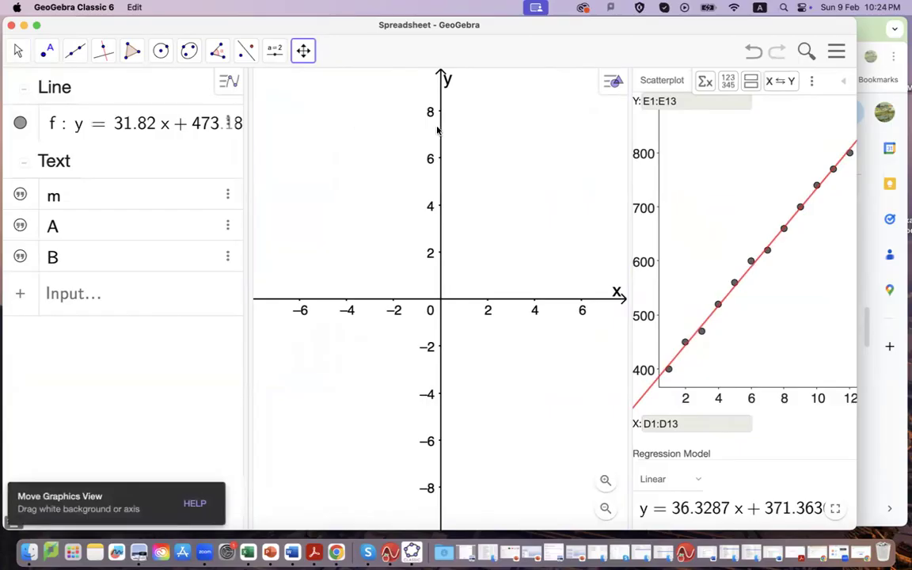
drag(440, 128, 441, 299)
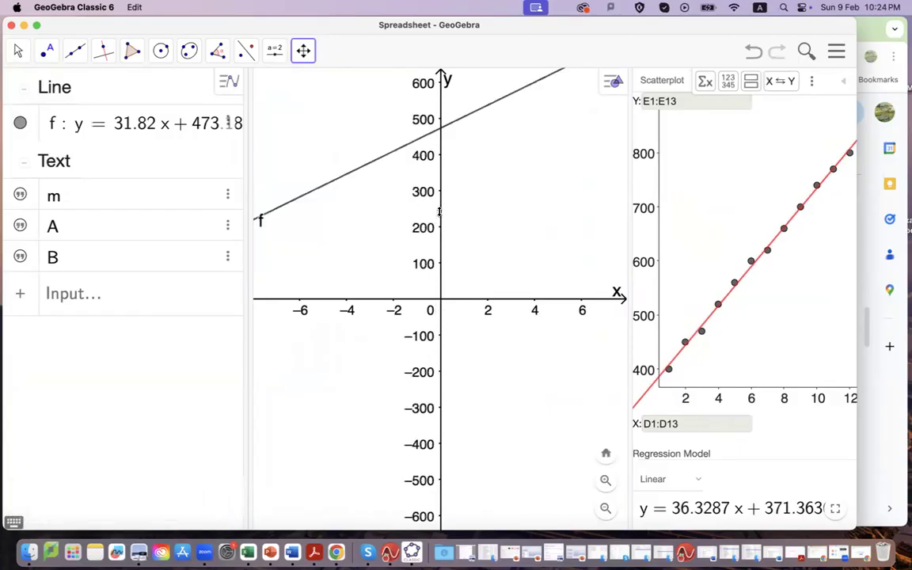
drag(439, 212, 440, 206)
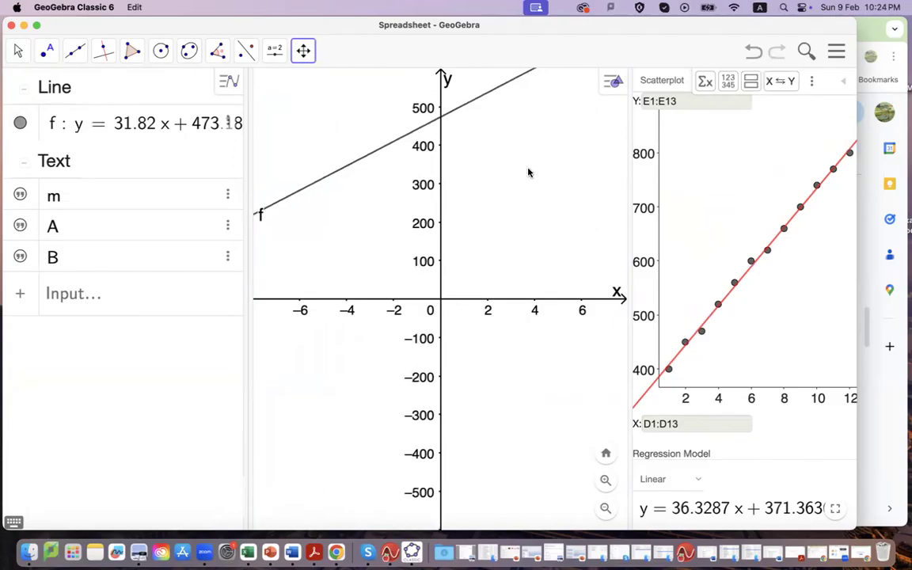
drag(529, 173, 394, 355)
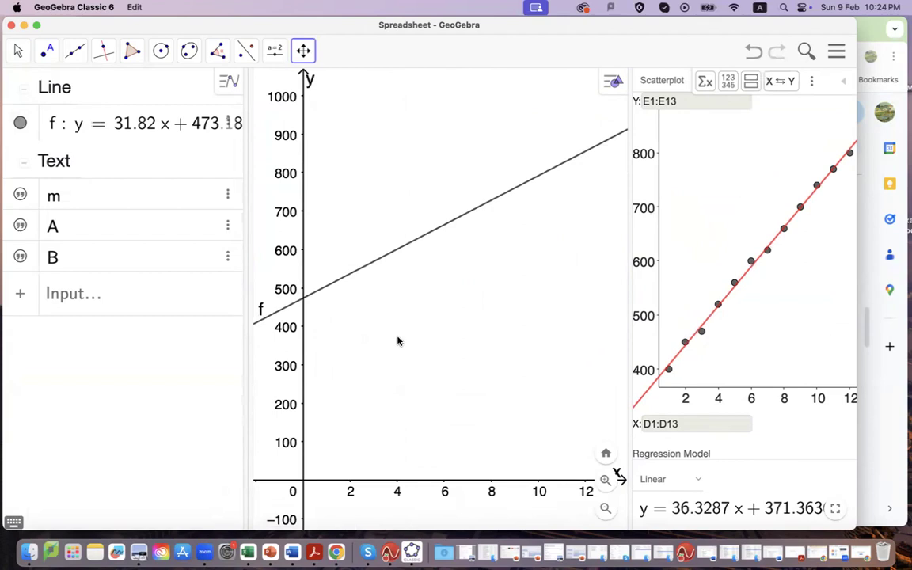
Open the Graphics view settings, widen them, and label the x-axis "month".
click(609, 83)
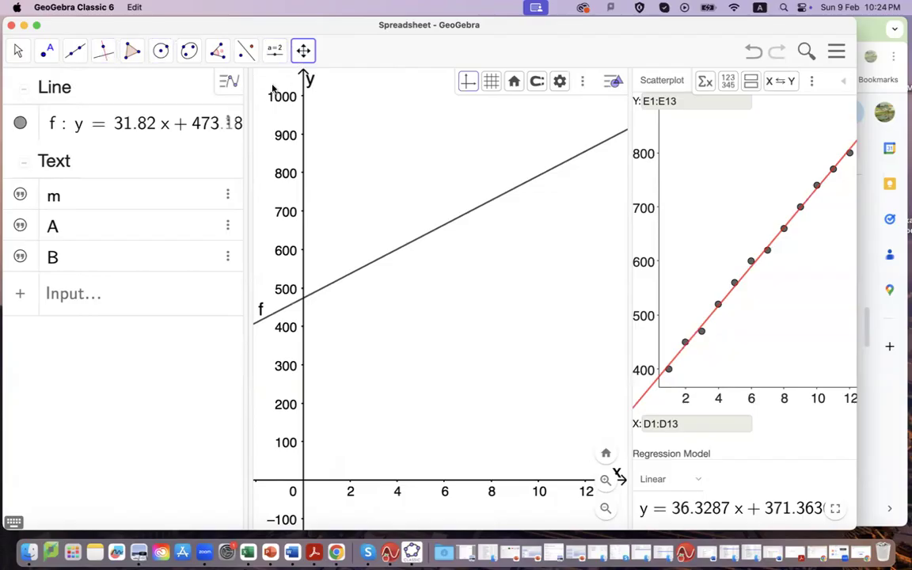
click(17, 51)
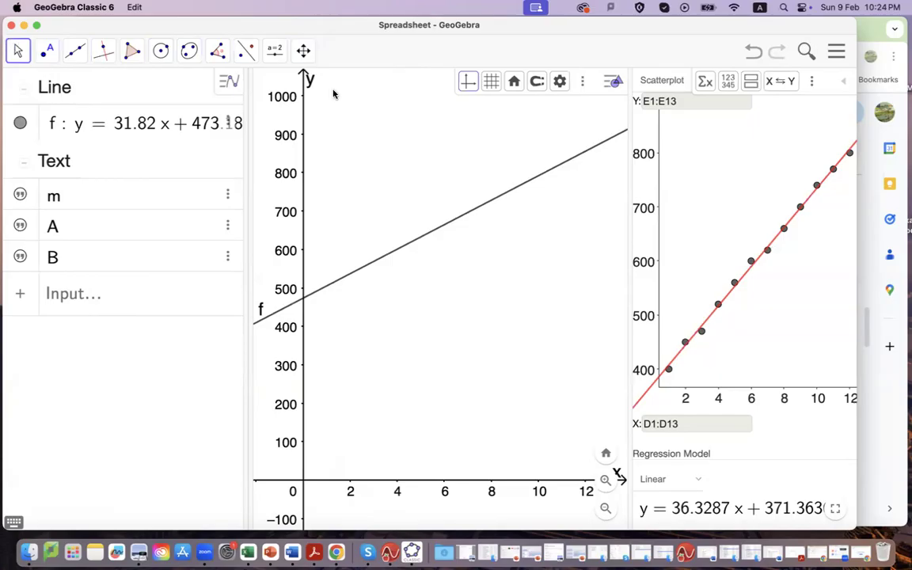
click(560, 81)
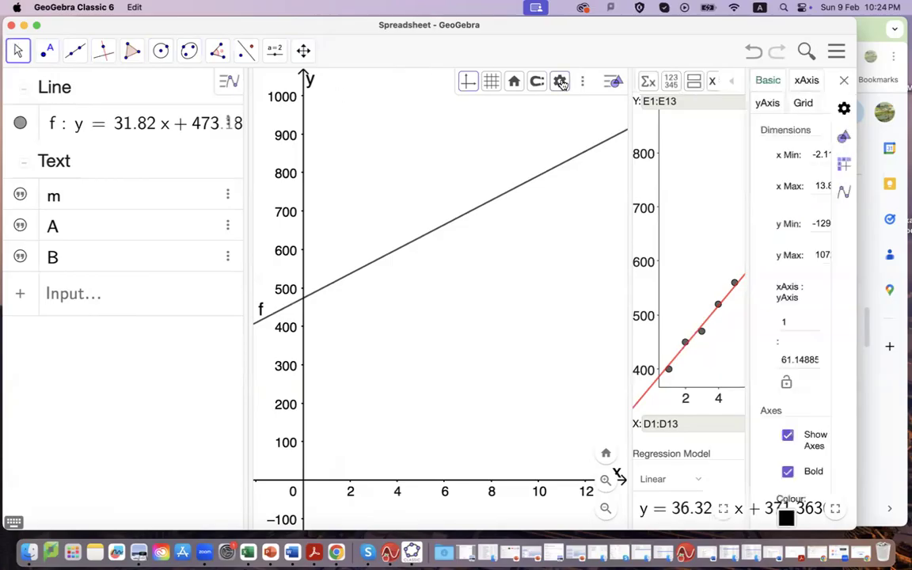
drag(744, 124, 581, 126)
drag(633, 137, 569, 141)
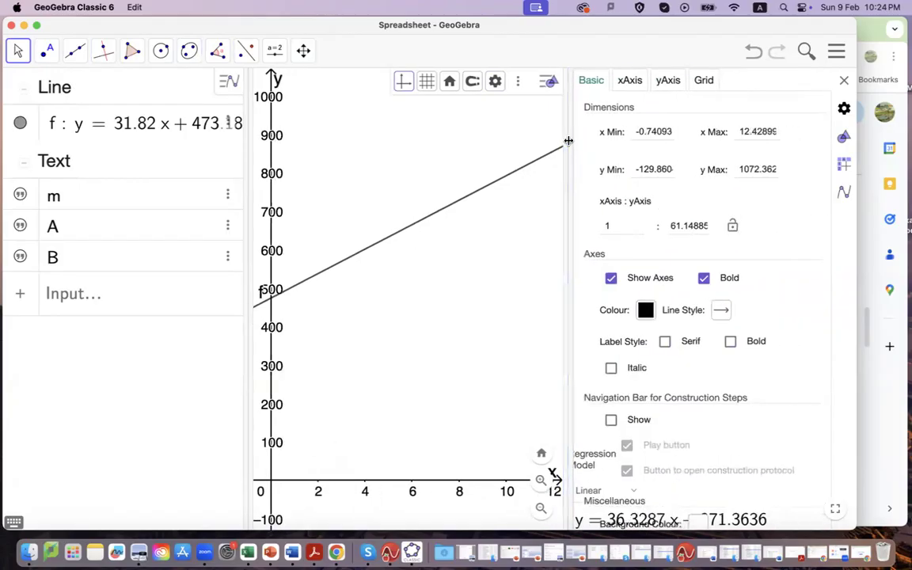
click(630, 87)
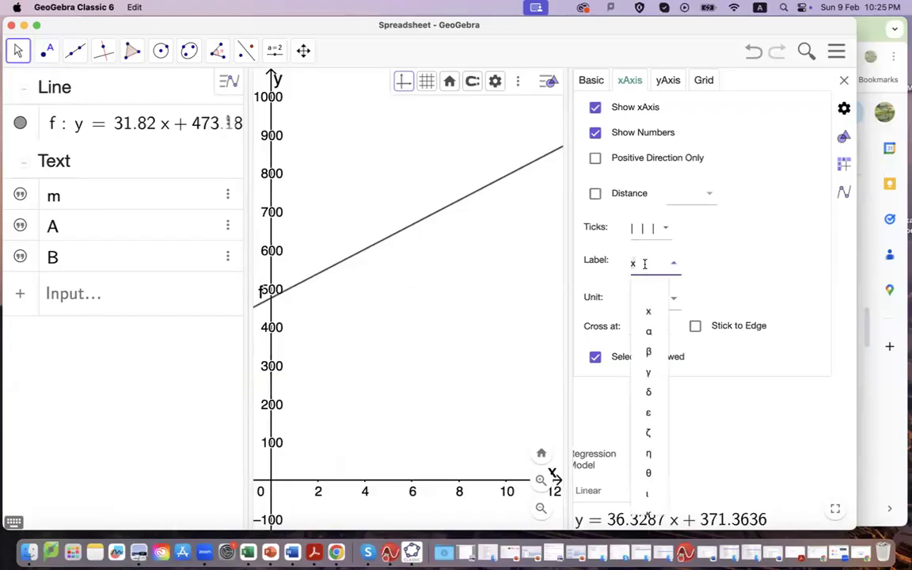
key(BackSpace)
text(month)
click(745, 255)
Label the y-axis "Number of items sold" and show the grid in the Graphics view.
click(669, 83)
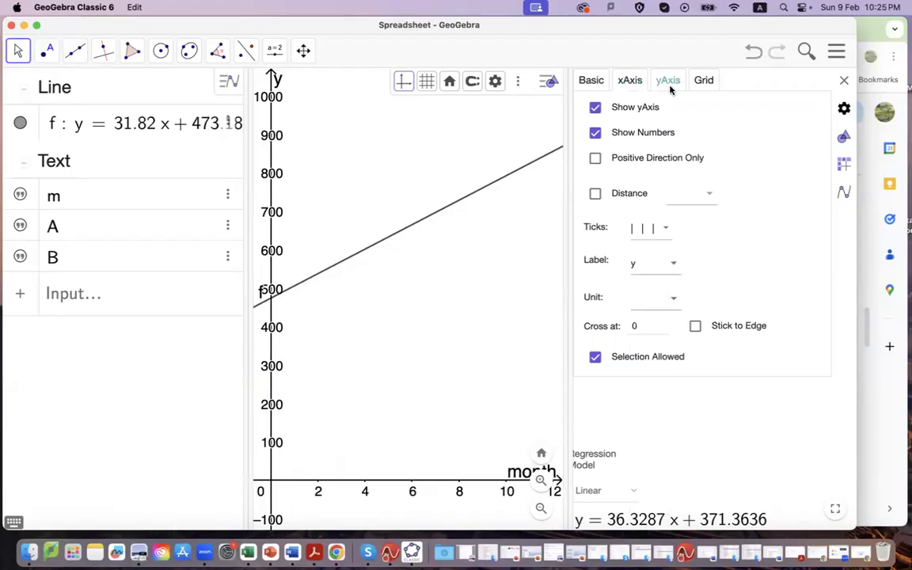
click(656, 265)
key(BackSpace)
text(Number of i)
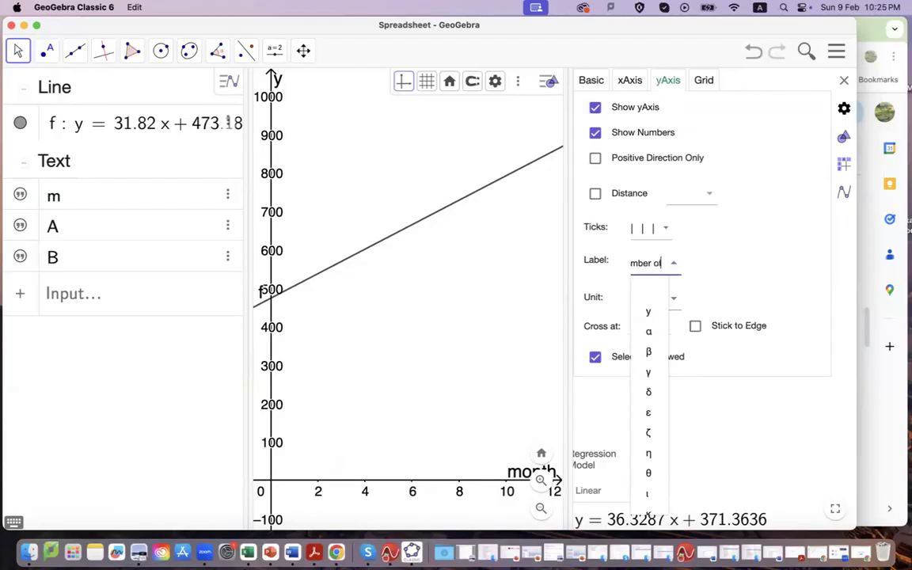
text(tems sold)
click(707, 82)
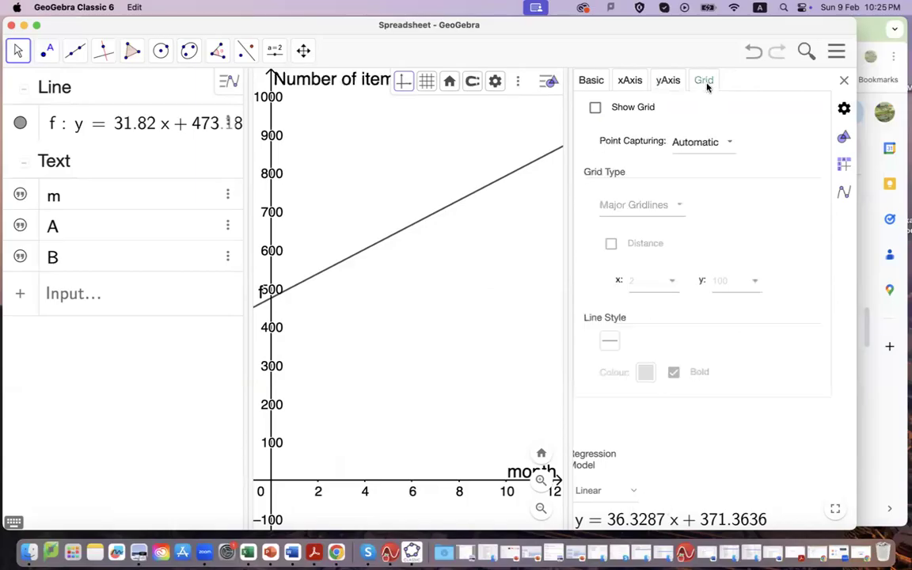
click(595, 109)
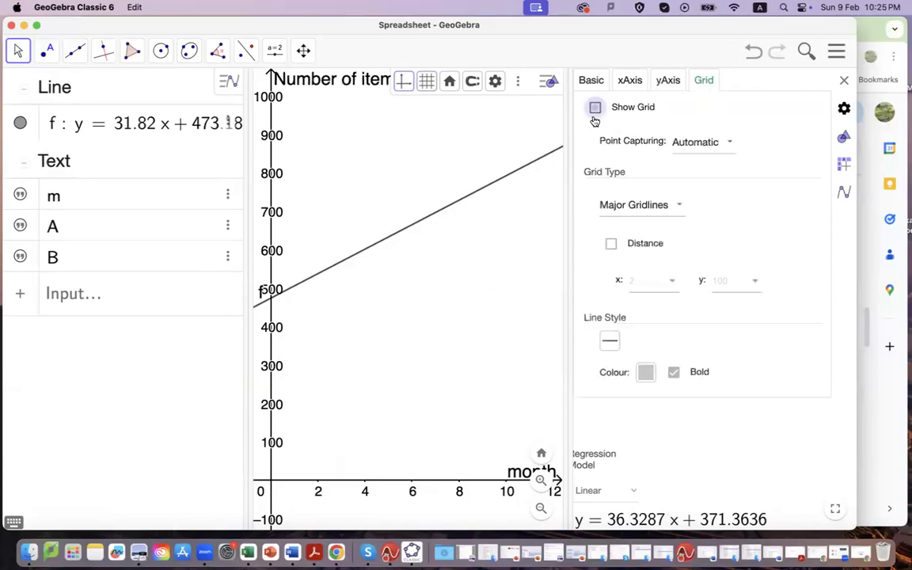
Try the Major and Minor Gridlines grid type, and restore Major Gridlines.
click(654, 206)
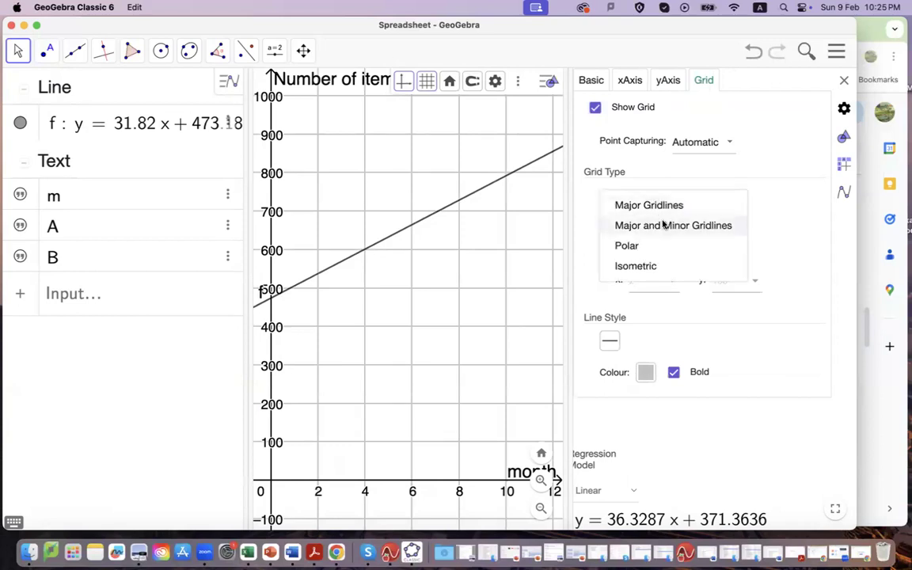
click(664, 225)
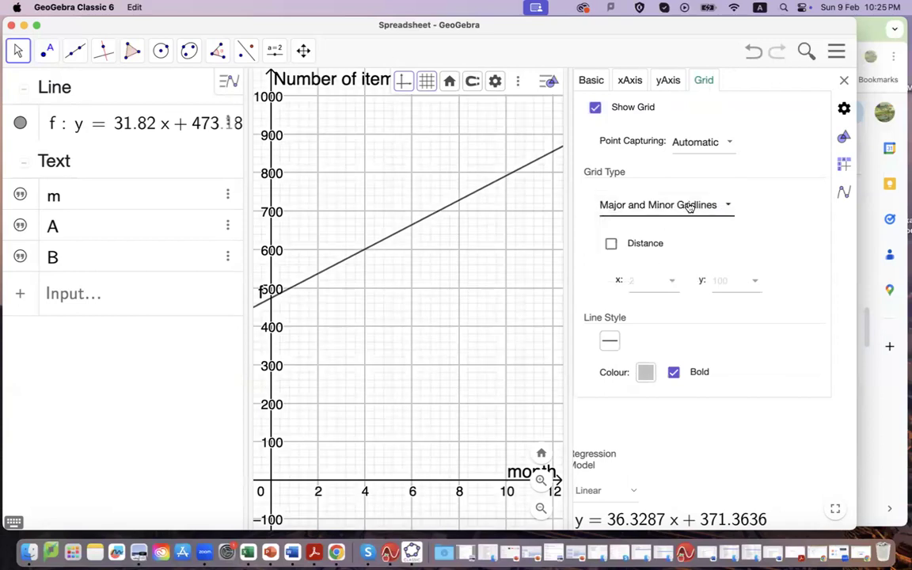
click(688, 205)
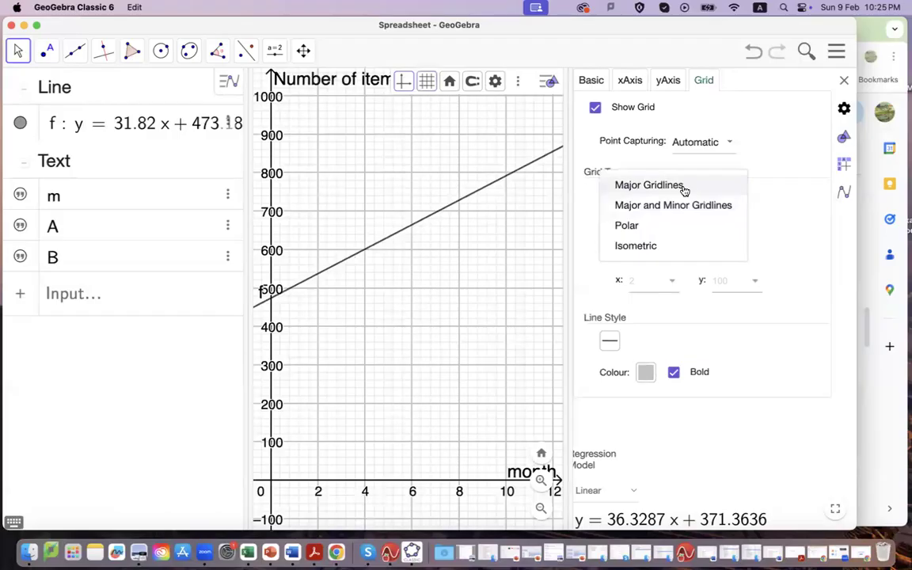
click(684, 188)
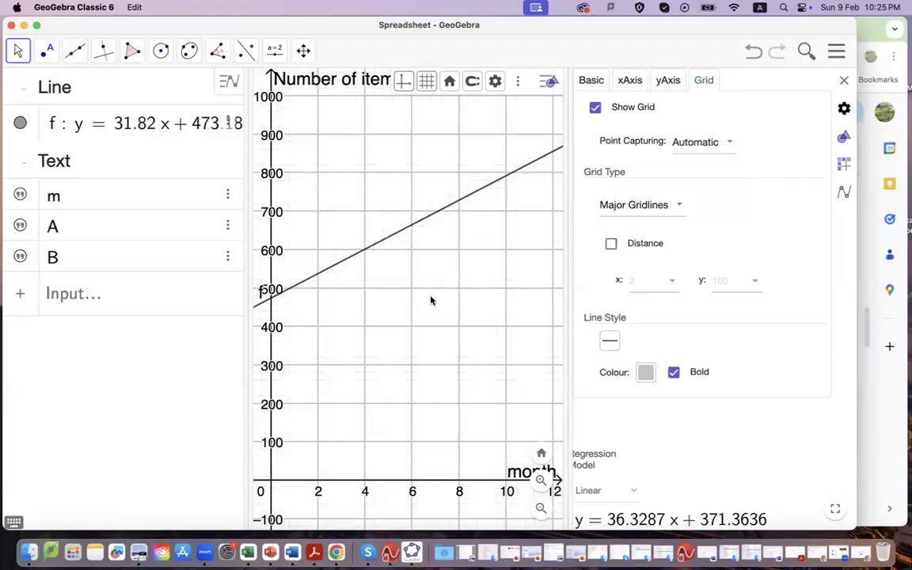
Close the settings, widen the Graphics view, and shift the graph to show the full y-axis label and values up to 1100.
click(843, 82)
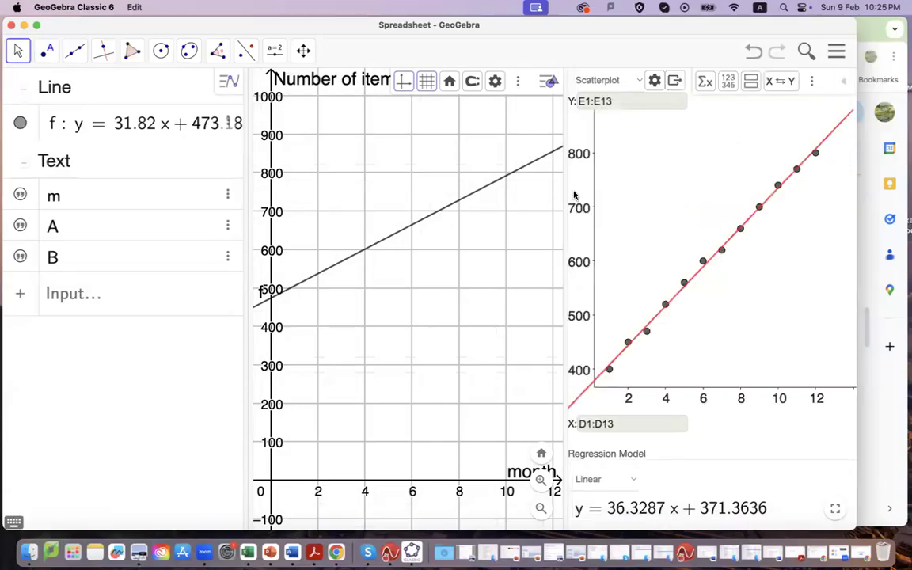
drag(565, 196, 785, 198)
drag(739, 227, 669, 259)
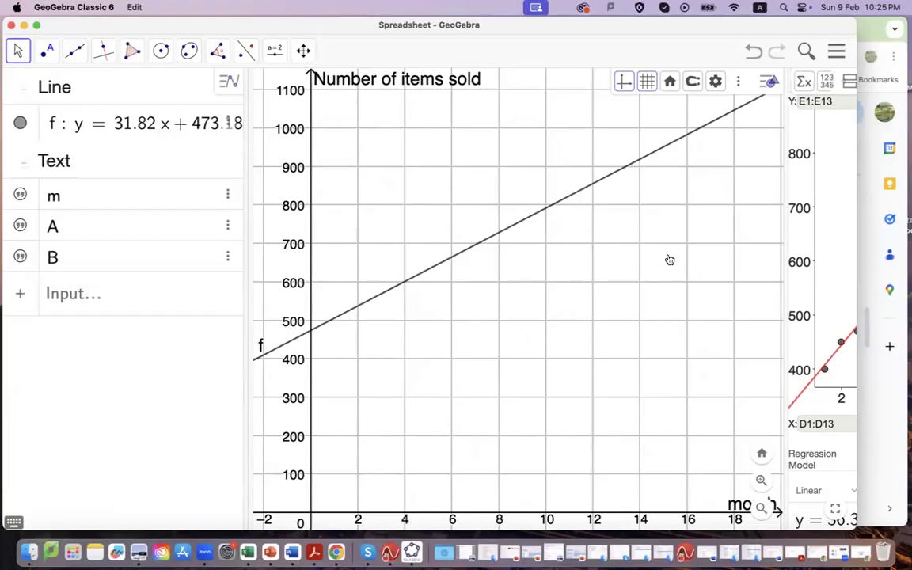
drag(669, 260, 668, 256)
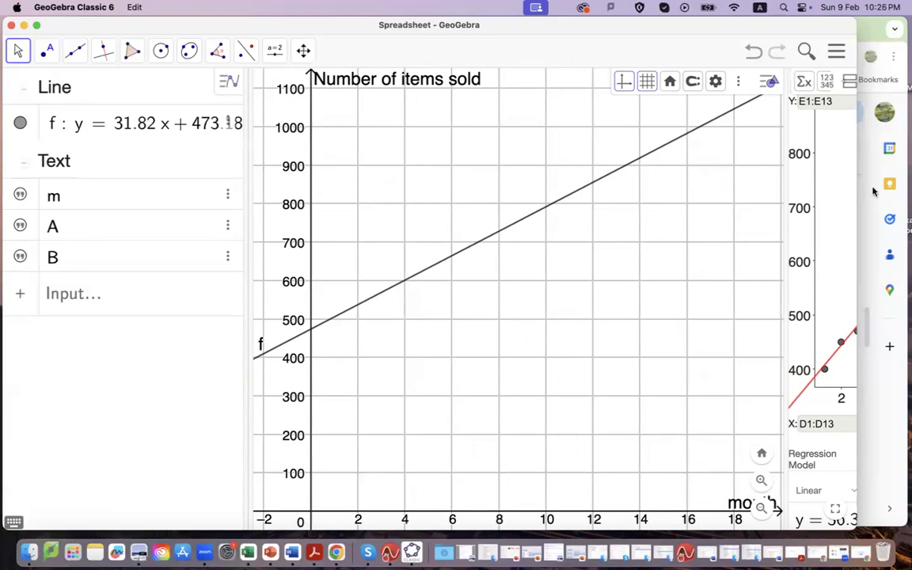
Enter the Product B line y = 36.33x + 371 from the regression model, and widen the Graphics view to show both lines.
click(134, 294)
text(y)
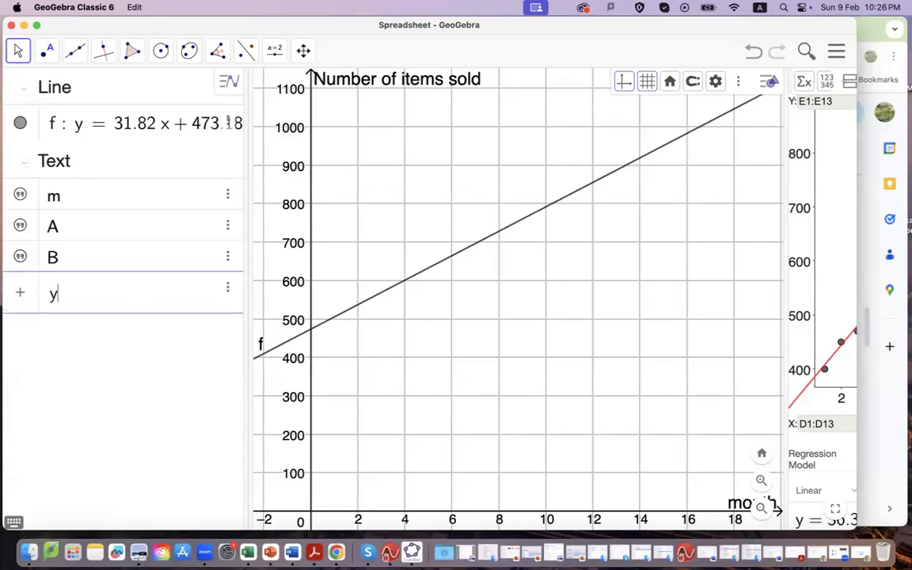
text(-)
key(BackSpace)
text(=)
drag(781, 282, 393, 277)
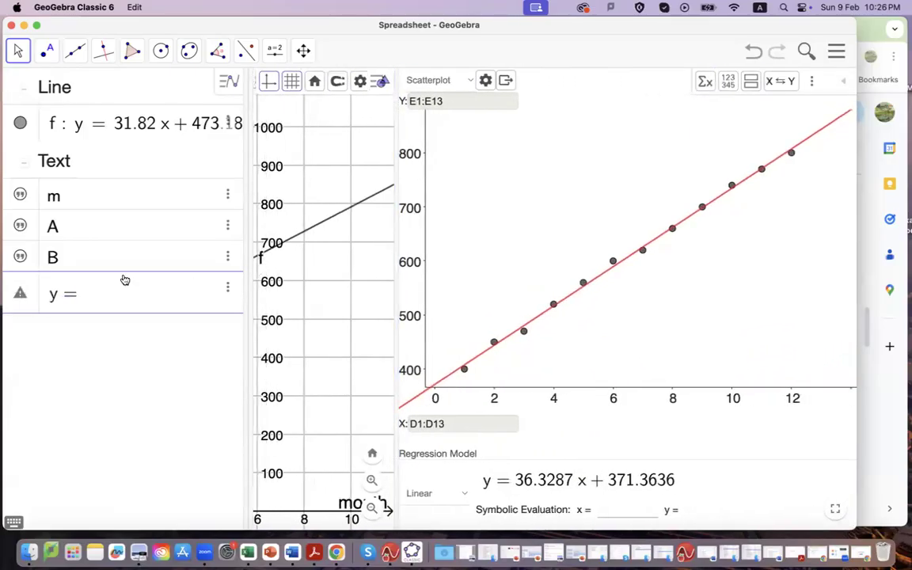
text(36)
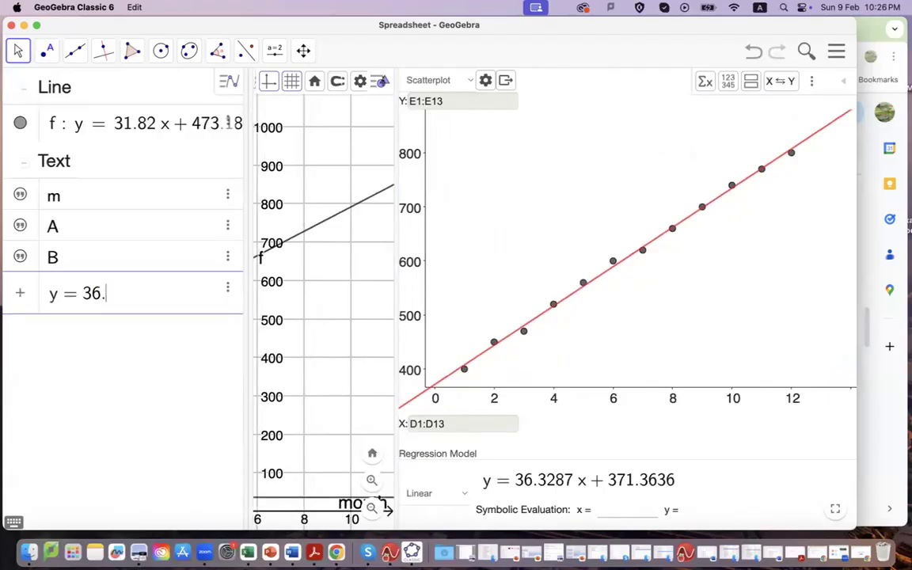
text(.33x + 371)
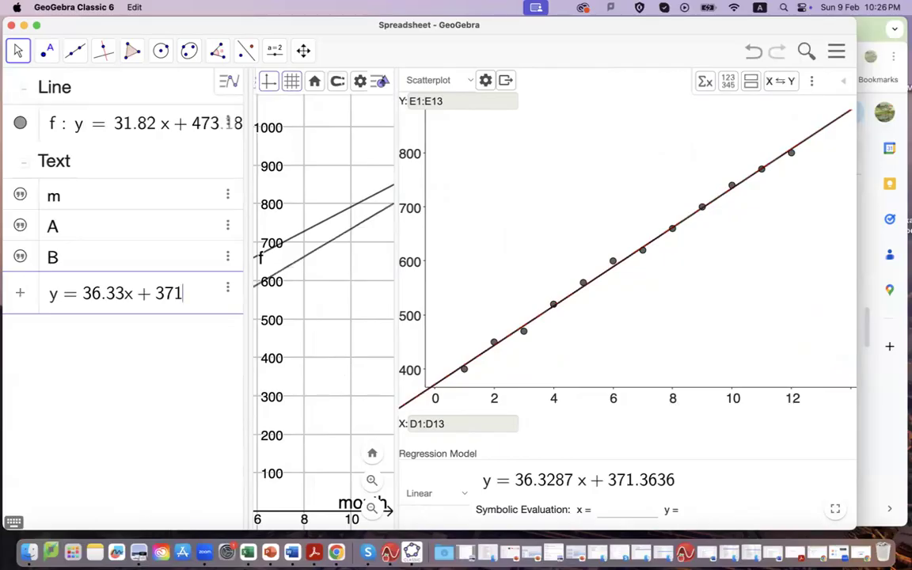
key(Return)
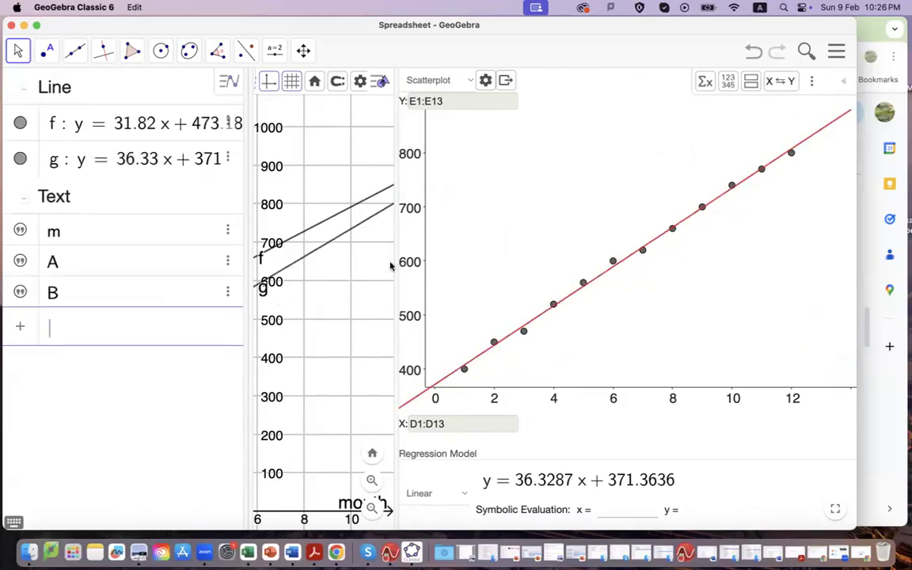
drag(393, 259, 684, 255)
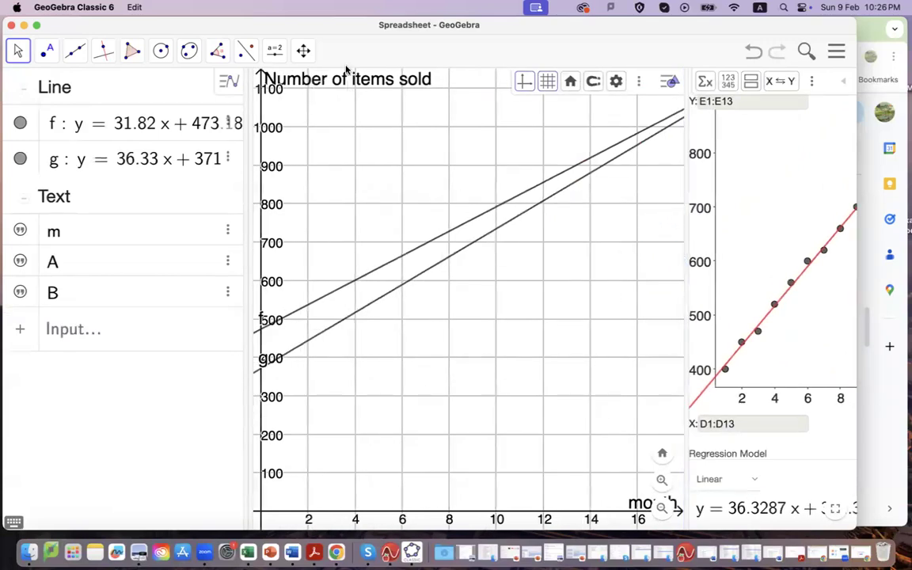
Shift and rescale the Graphics view axes to show where lines f and g cross, and activate the Intersect tool.
click(303, 50)
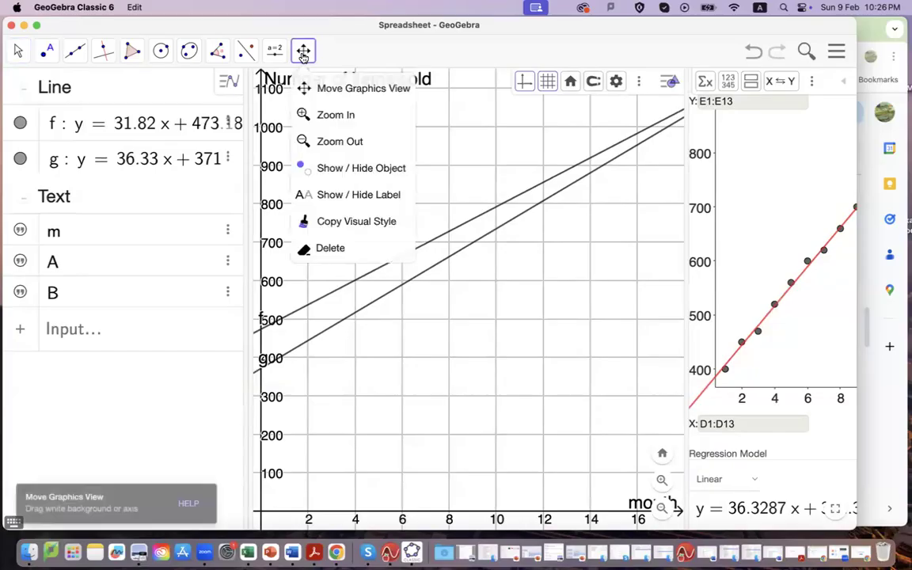
click(323, 93)
drag(560, 317, 629, 292)
drag(319, 180, 309, 231)
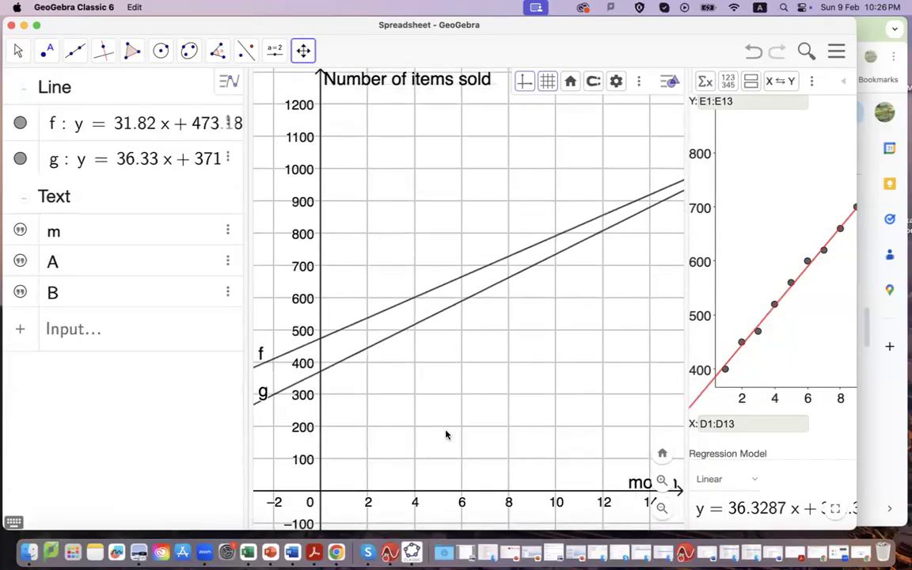
drag(522, 492, 447, 479)
drag(602, 303, 599, 332)
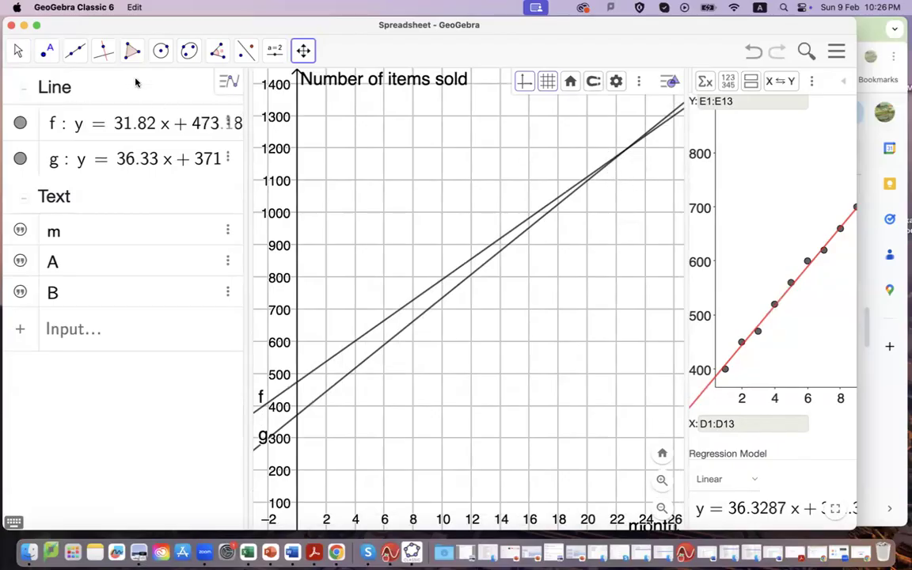
click(47, 56)
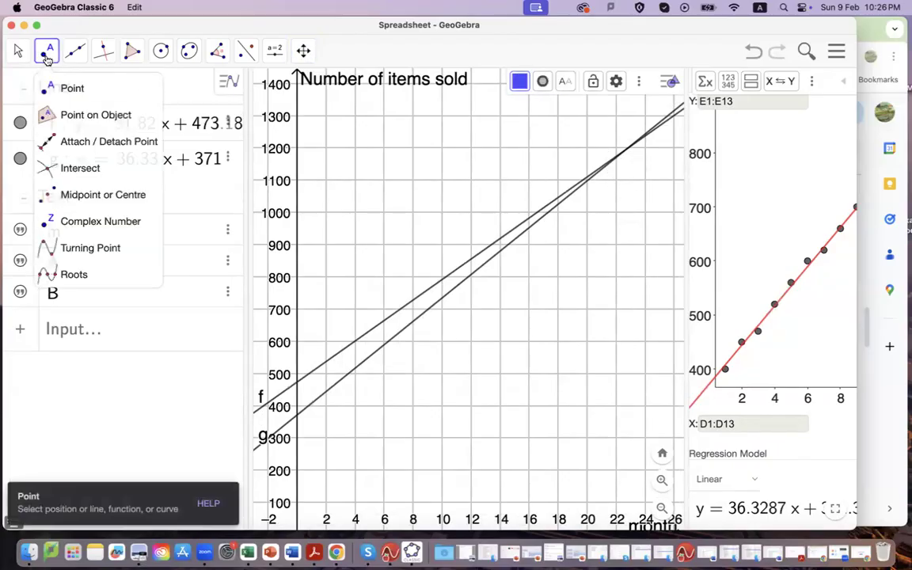
click(79, 168)
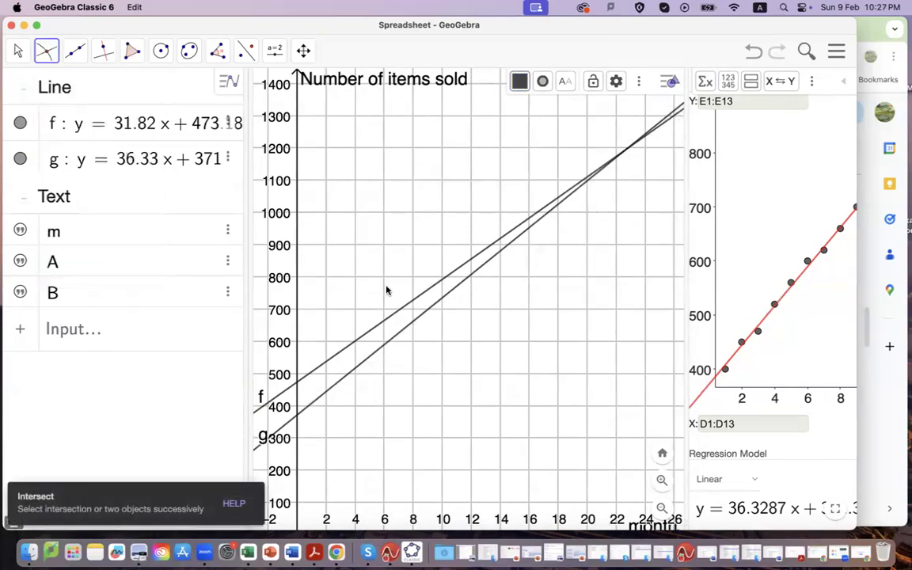
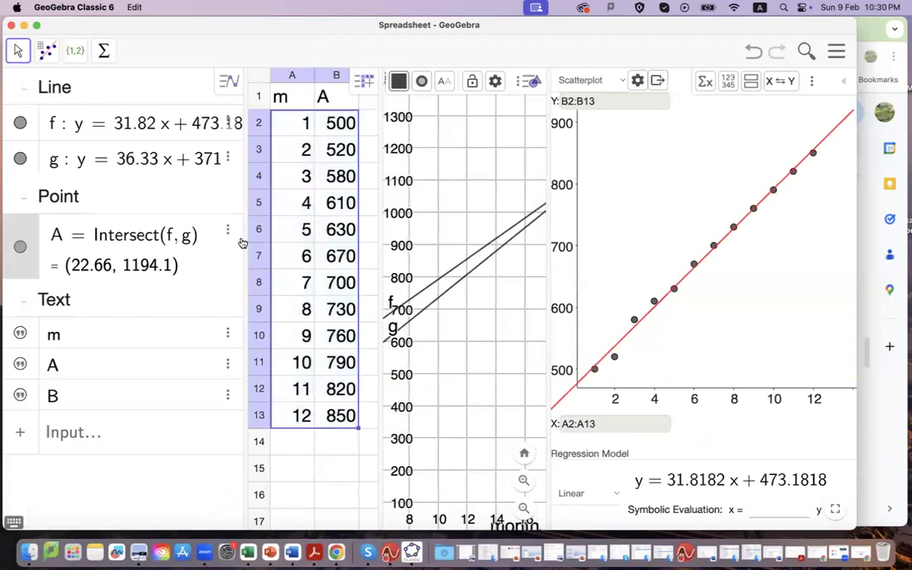
Narrow the Algebra and Graphics views to give the Product A scatterplot more width.
drag(243, 238, 117, 238)
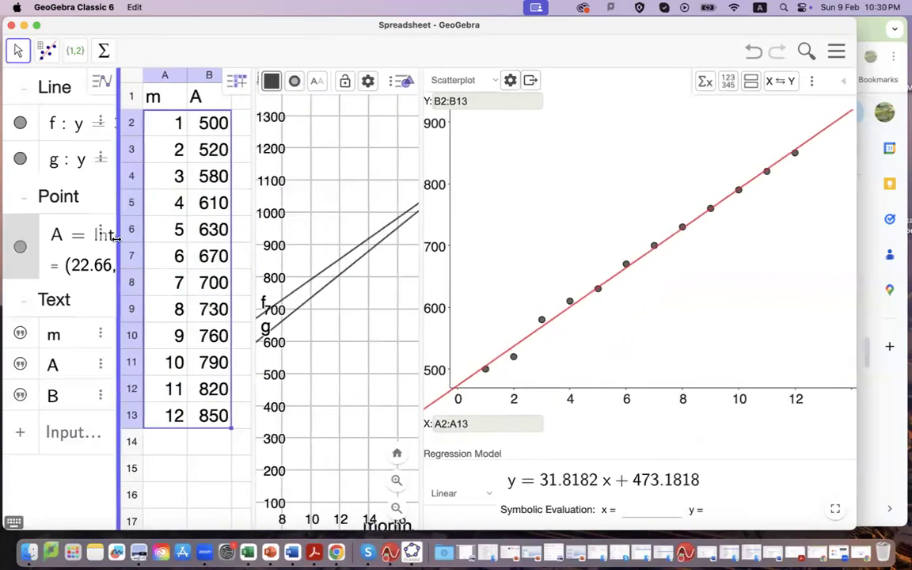
drag(420, 259, 351, 257)
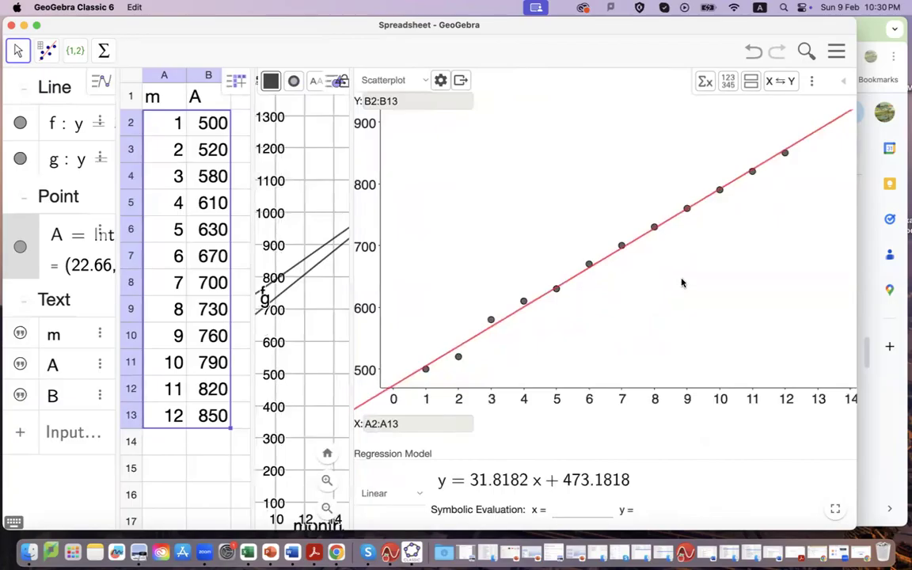
click(740, 286)
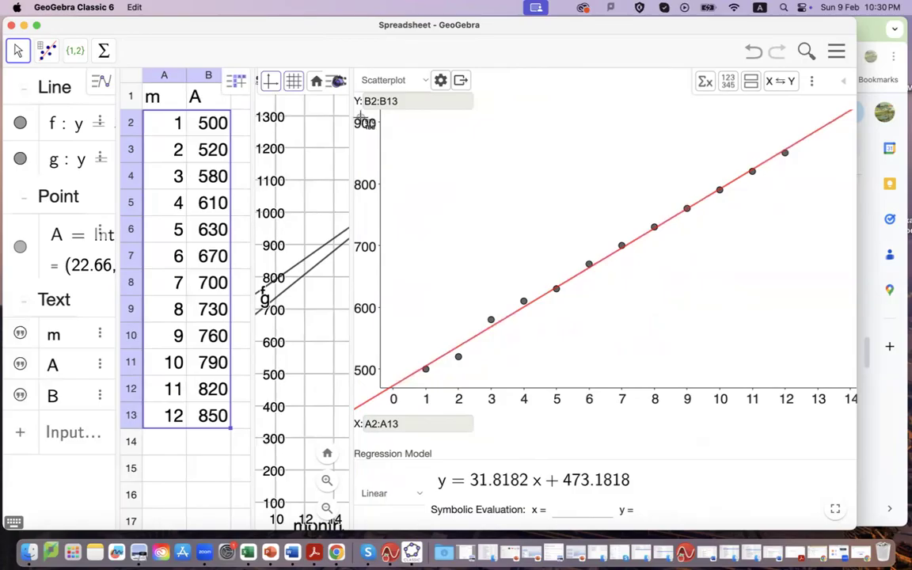
Capture the Product A scatterplot with its regression line and insert the image below heading A in the Google Docs table.
drag(354, 113, 840, 413)
click(891, 432)
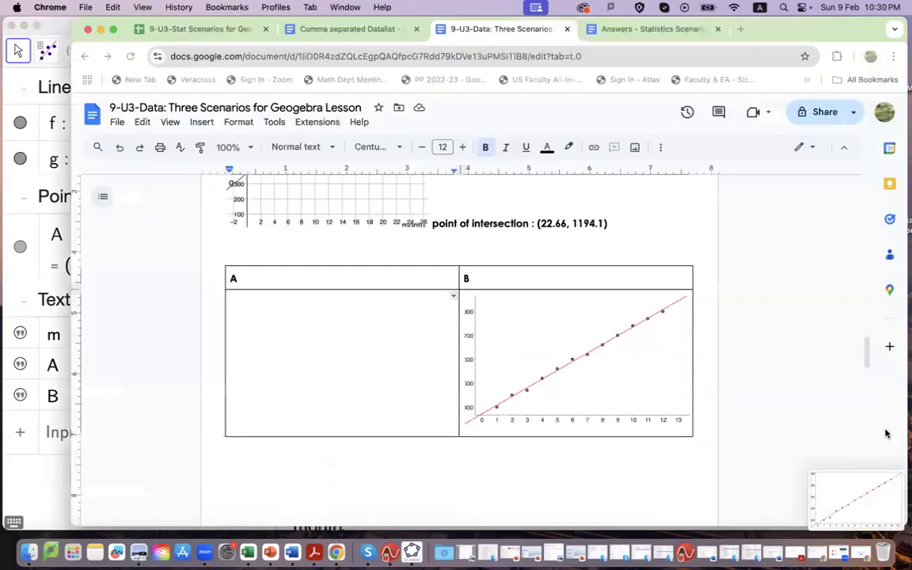
drag(878, 505, 332, 343)
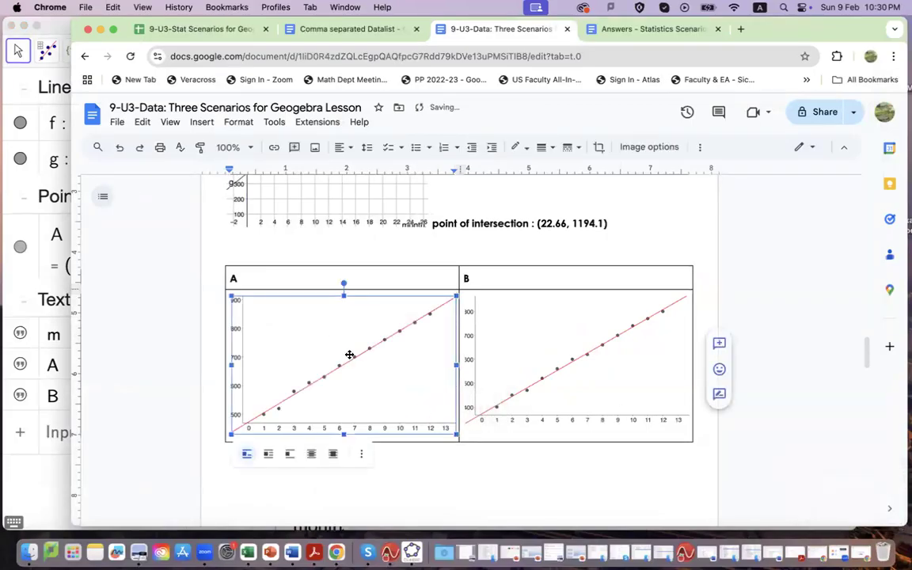
click(472, 471)
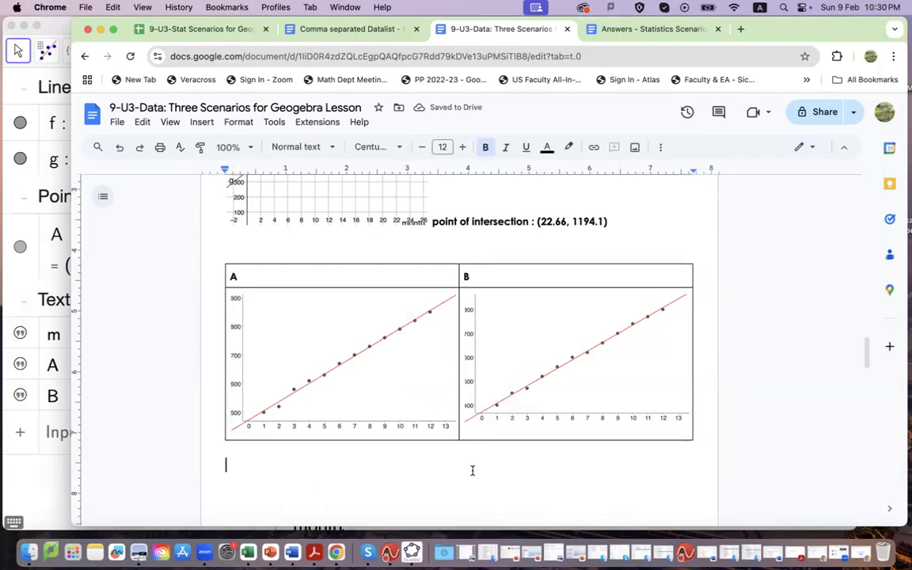
Review the recorded regression equations, line graph and scatterplots in the document, and read the Scenario-3 exam score task.
click(298, 274)
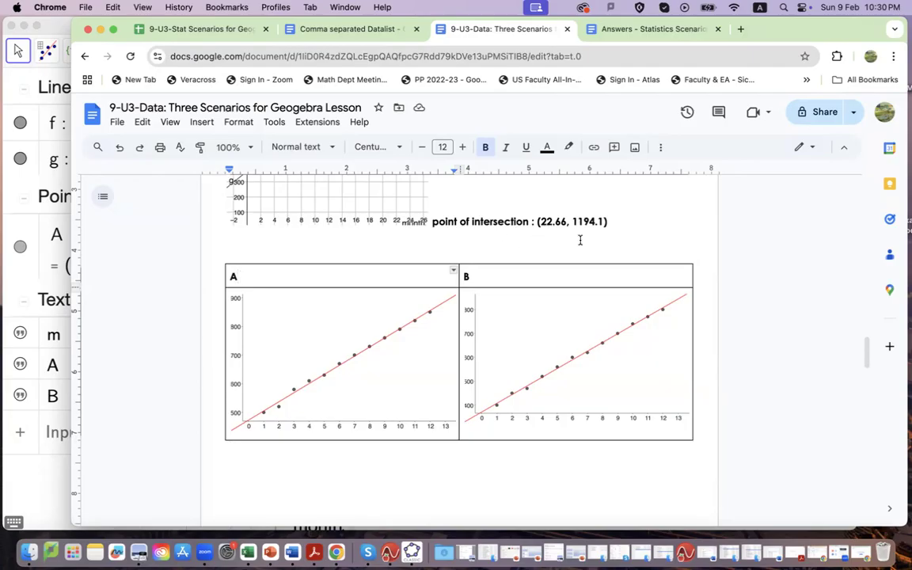
scroll(496, 253, up, 5)
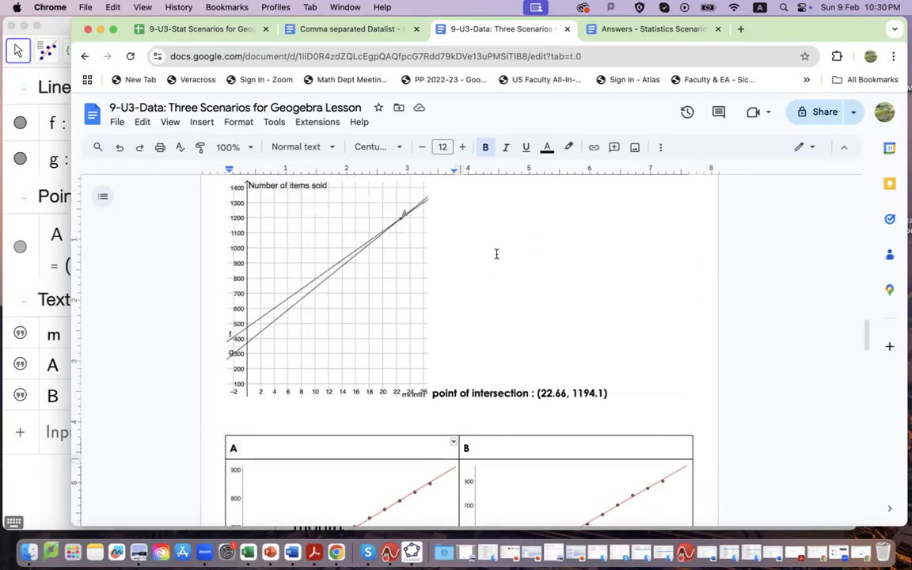
scroll(496, 253, down, 3)
scroll(497, 253, up, 8)
scroll(496, 253, down, 7)
scroll(495, 254, up, 4)
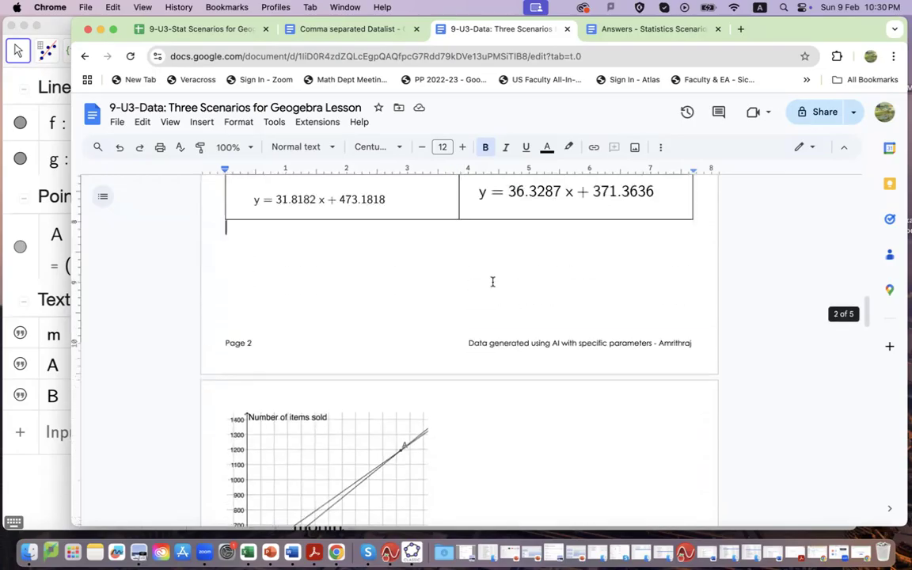
scroll(492, 282, down, 5)
scroll(493, 282, down, 3)
scroll(492, 282, down, 7)
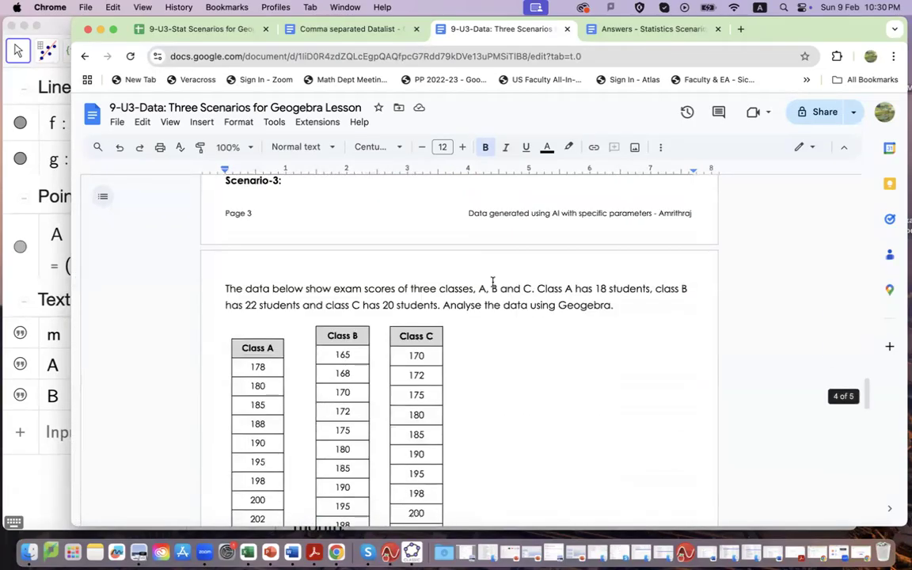
scroll(493, 282, down, 3)
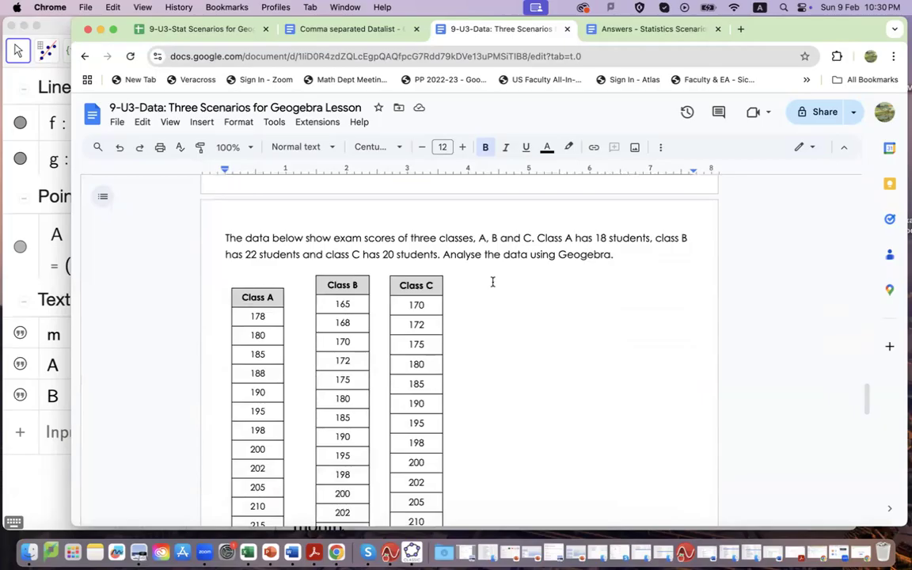
Switch to GeoGebra and close the product sales file without saving.
click(42, 420)
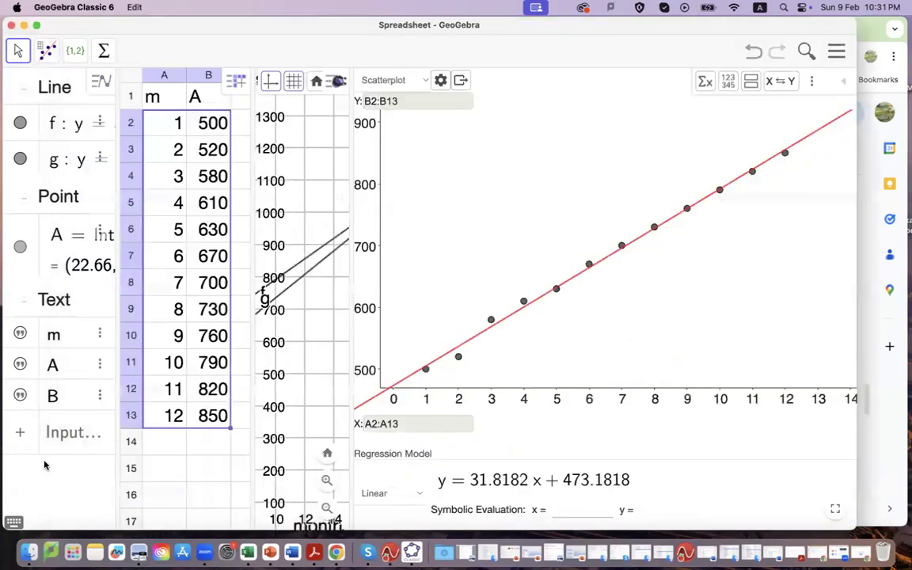
click(11, 25)
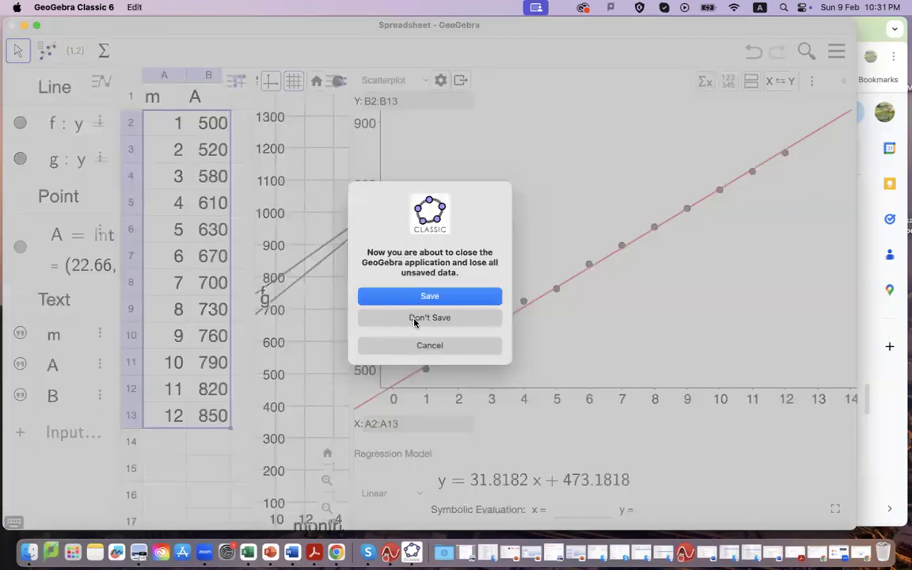
click(429, 318)
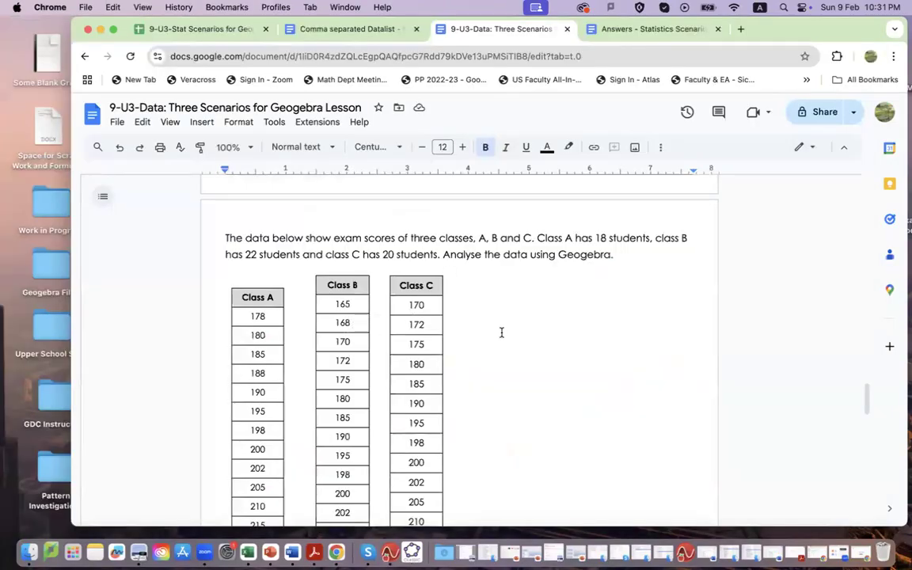
Look over the three class score tables, and open a new GeoGebra Classic window in Spreadsheet mode with a widened spreadsheet.
scroll(501, 333, down, 1)
scroll(501, 332, down, 5)
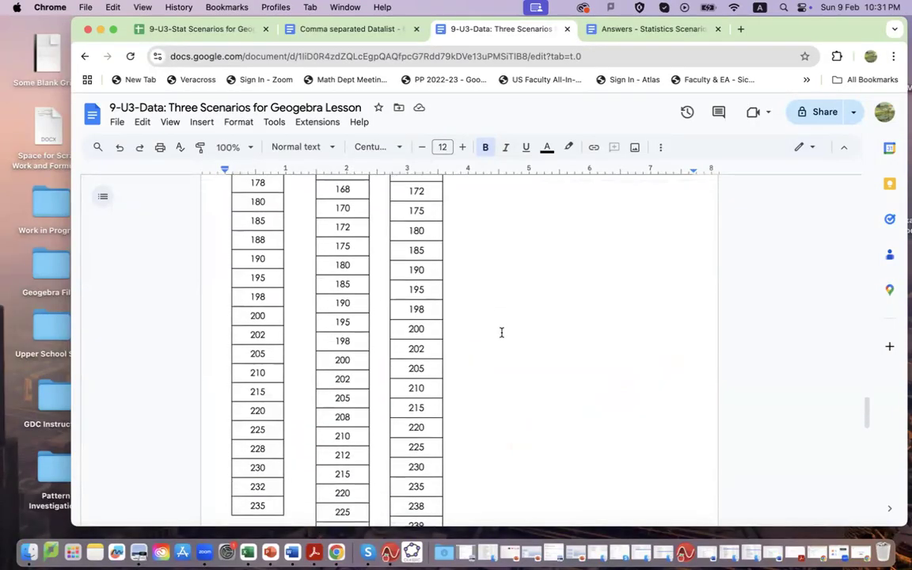
scroll(501, 332, up, 4)
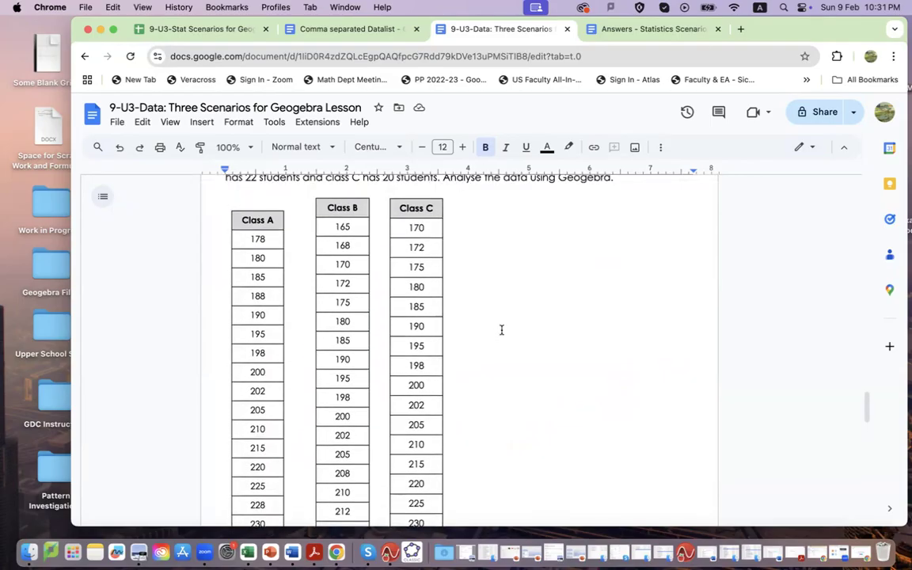
click(413, 550)
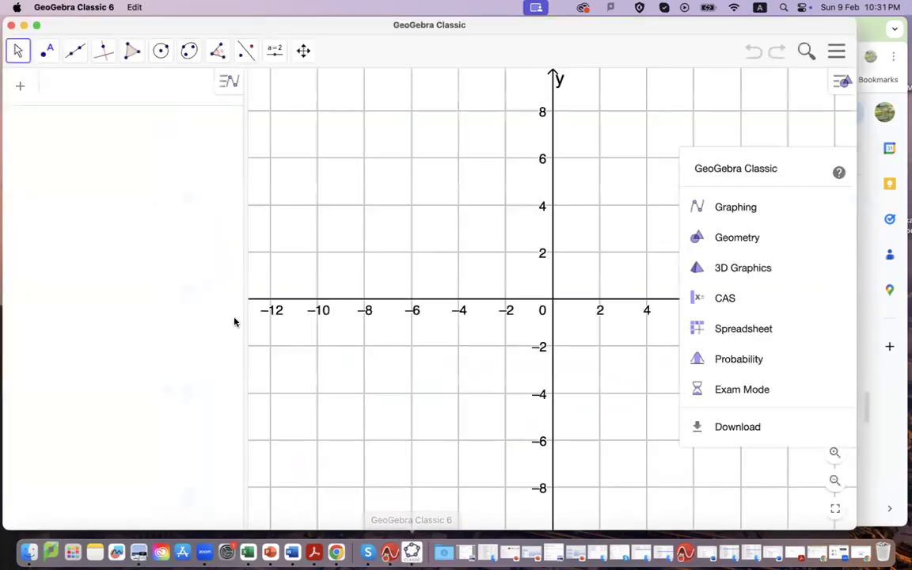
click(737, 335)
drag(391, 253, 437, 249)
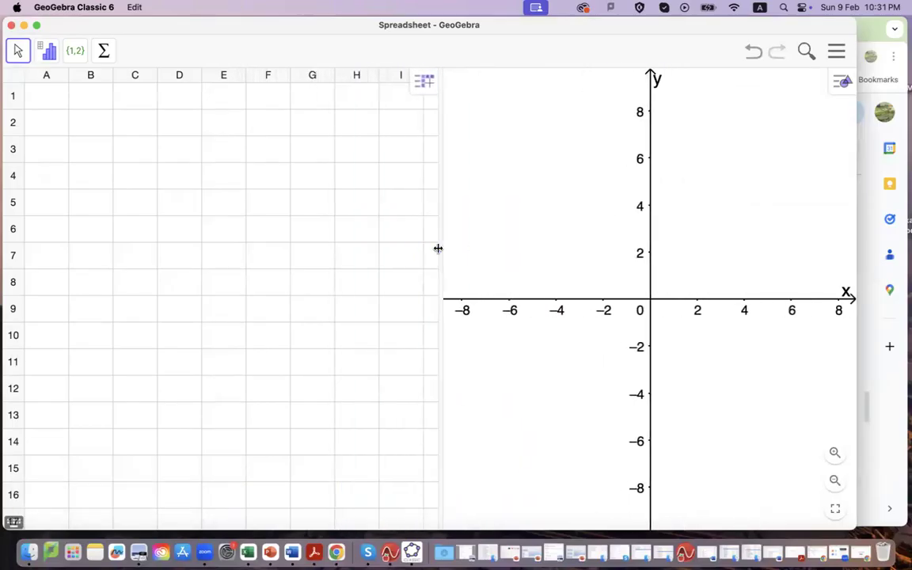
Copy the Class A exam scores without the heading from the document and paste them into GeoGebra column A from cell A2.
click(873, 319)
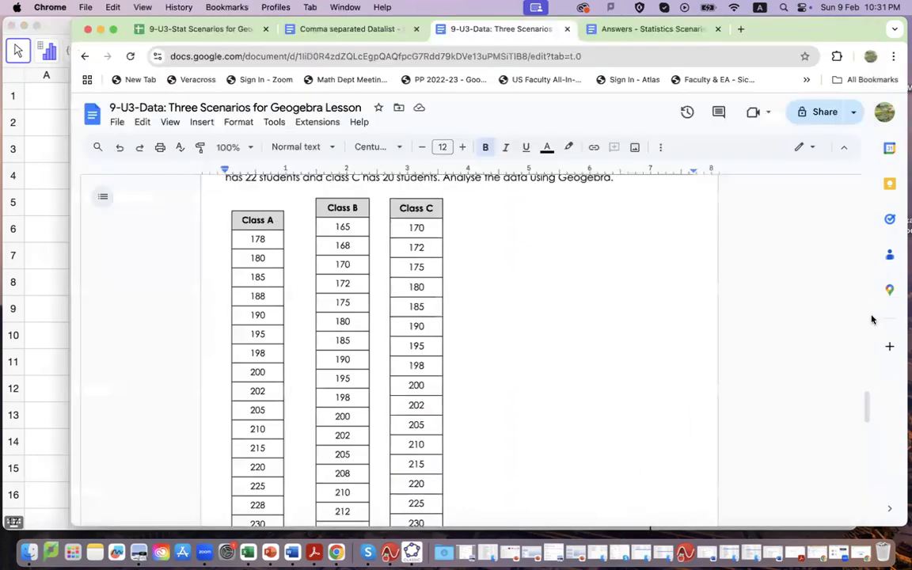
click(248, 240)
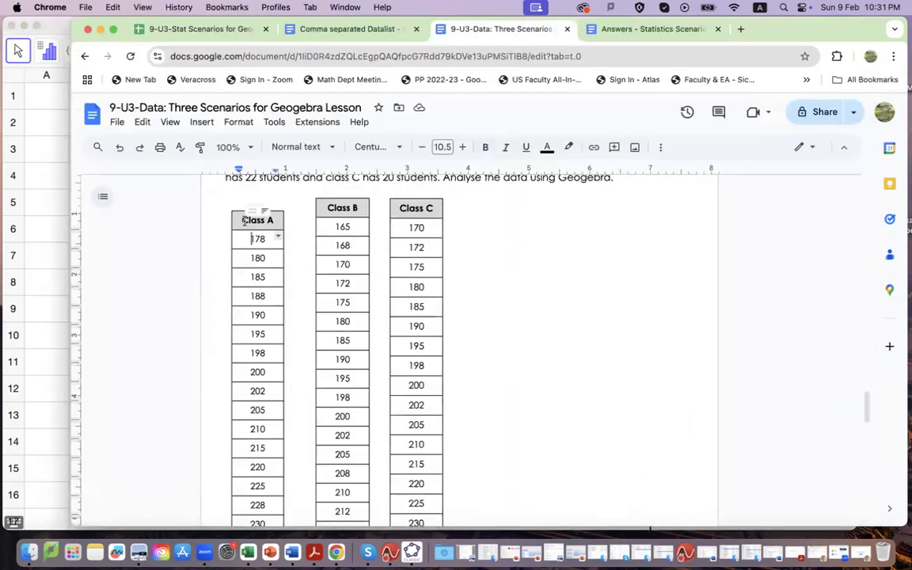
drag(252, 239, 297, 237)
scroll(444, 312, down, 3)
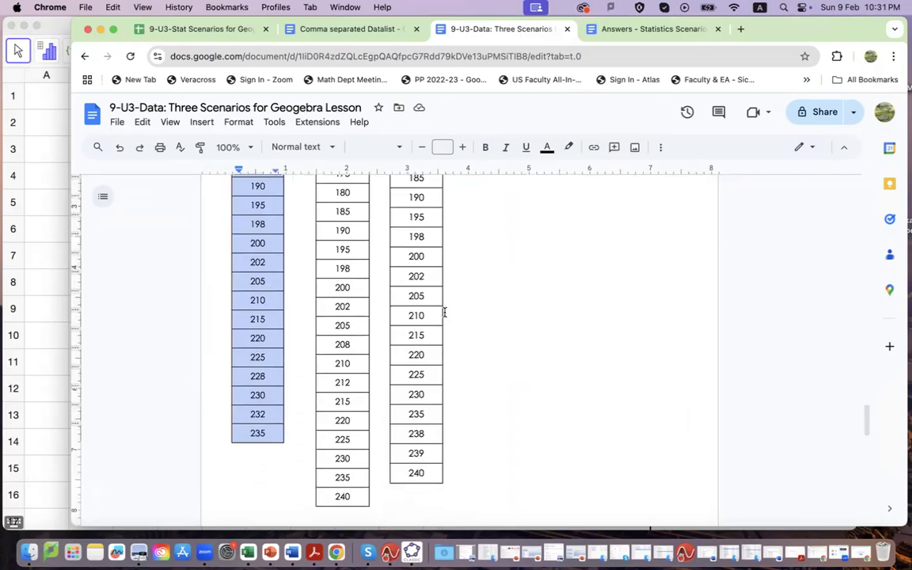
scroll(444, 312, up, 3)
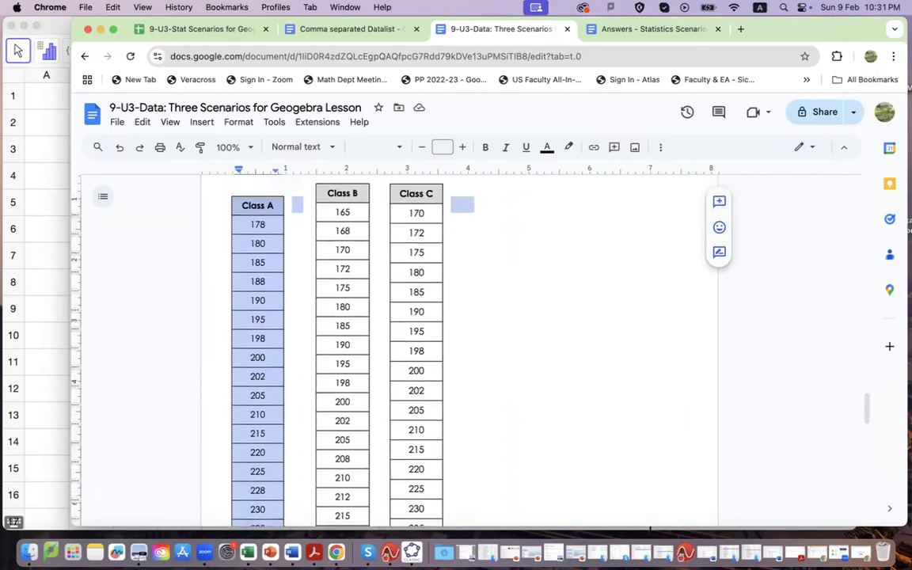
key(shift+Left)
key(shift+Left)
key(super+c)
scroll(444, 312, down, 2)
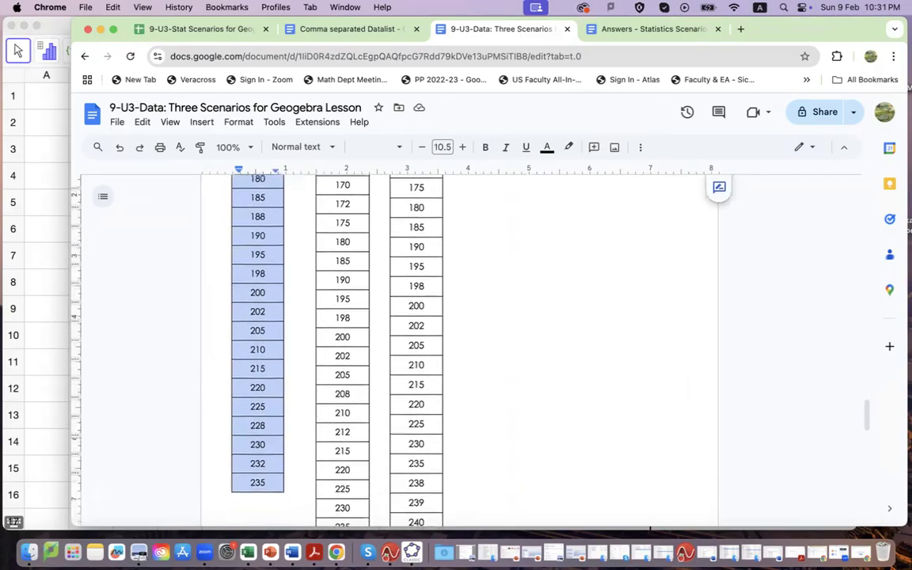
click(25, 356)
click(53, 121)
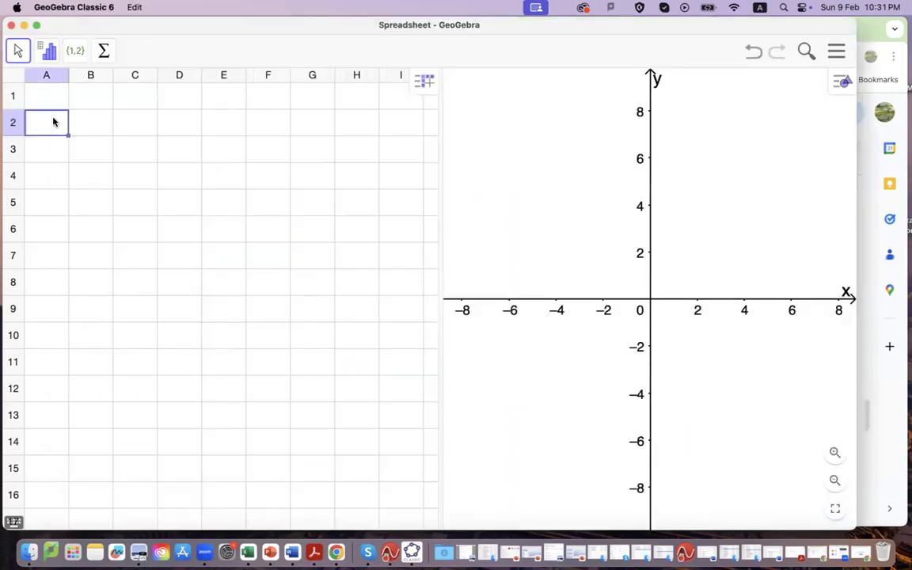
key(super+v)
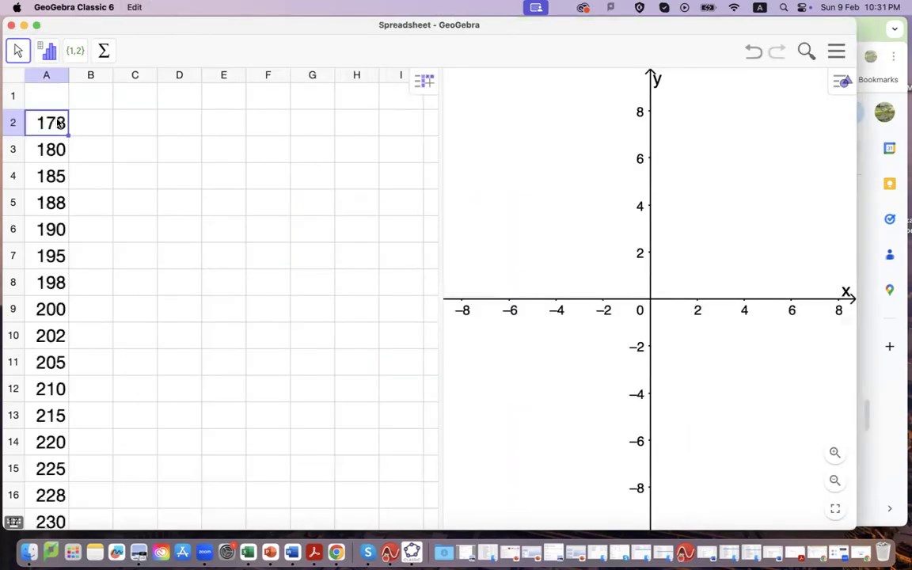
Copy the Class B exam scores without the heading from the document and paste them into GeoGebra column C from cell C2.
click(868, 203)
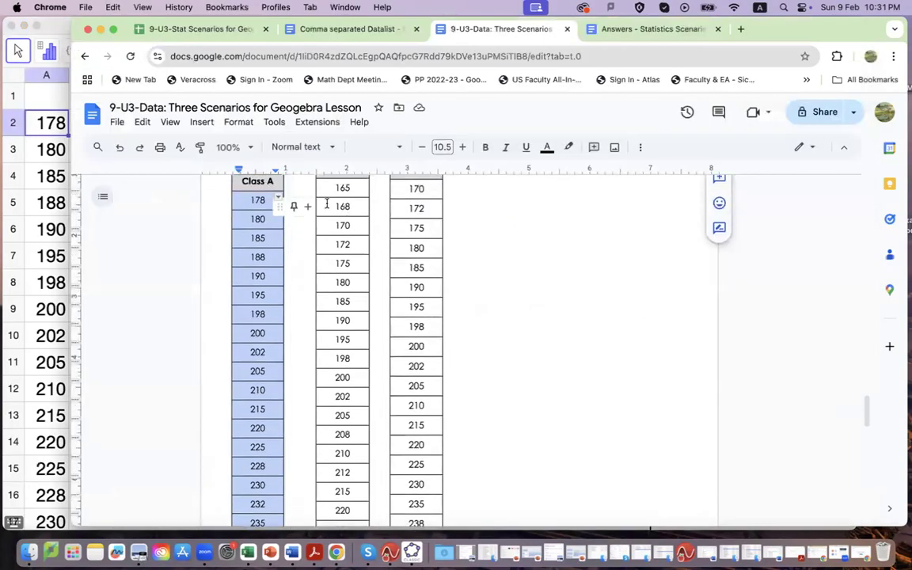
scroll(326, 204, up, 2)
drag(332, 212, 342, 482)
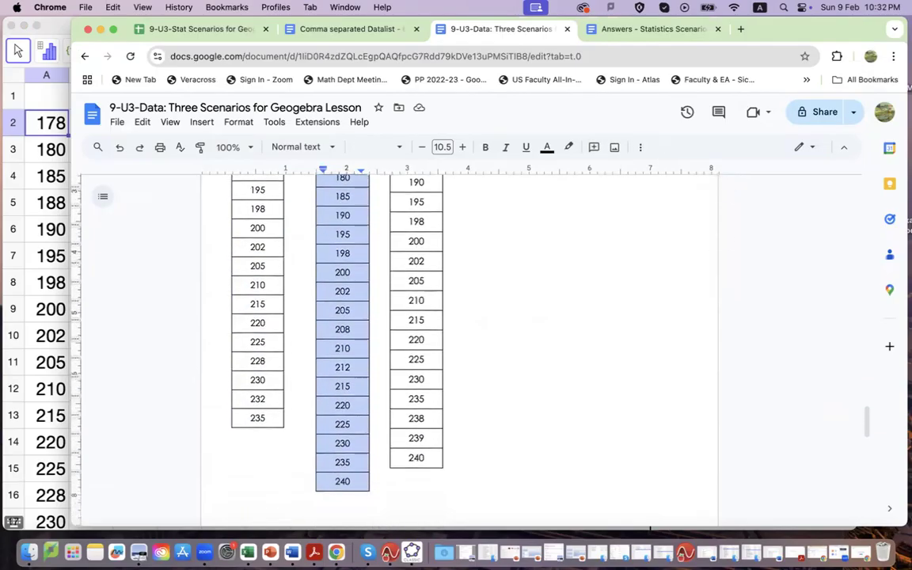
click(26, 327)
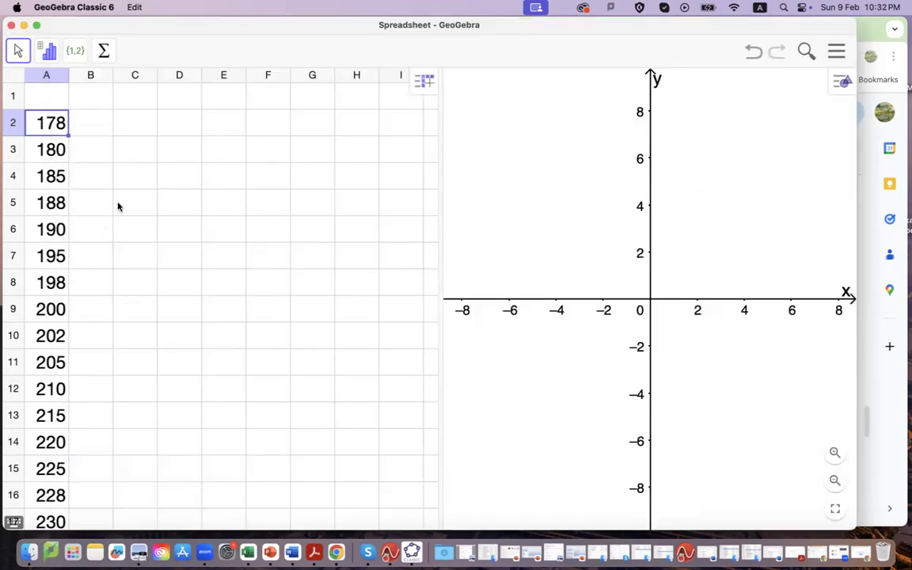
click(124, 130)
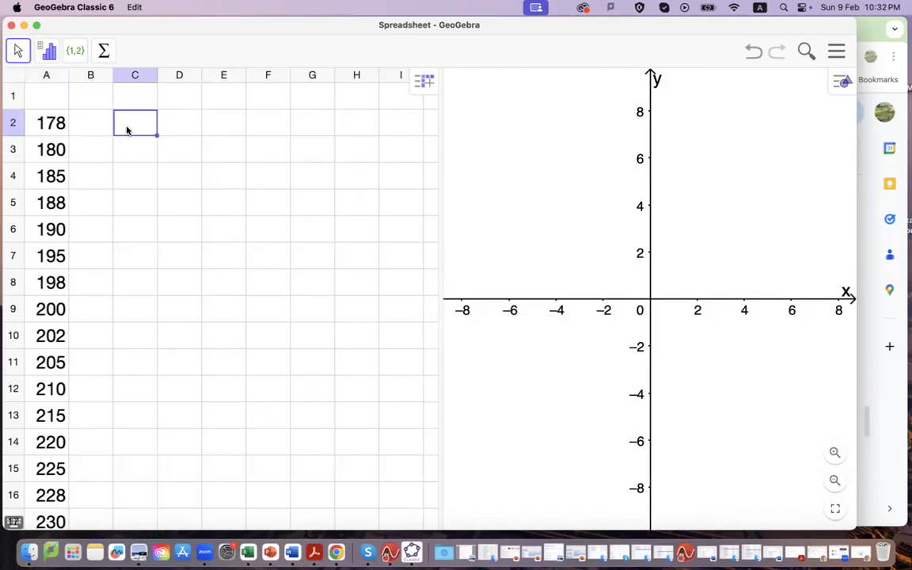
key(super+v)
Copy the Class C table from the document together with its heading and paste it into GeoGebra from cell E2.
click(215, 120)
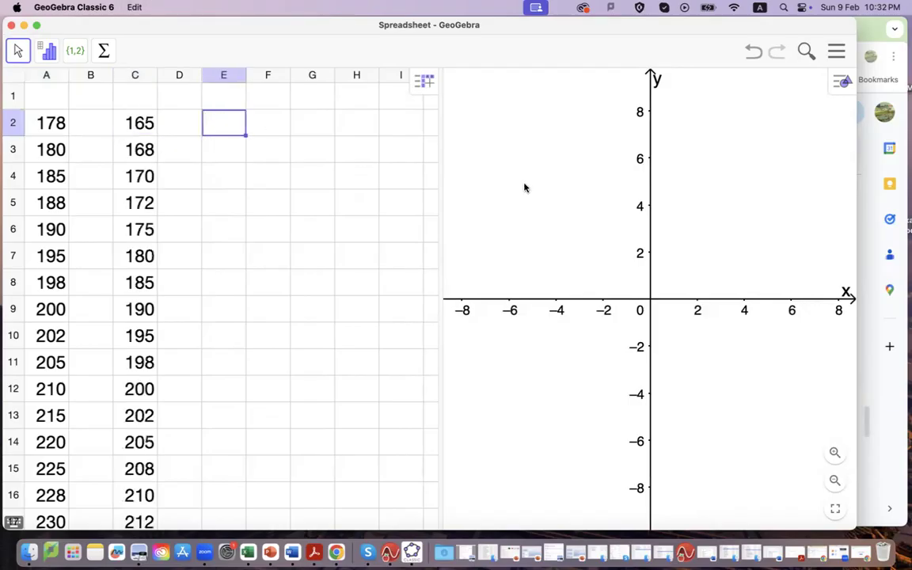
click(866, 225)
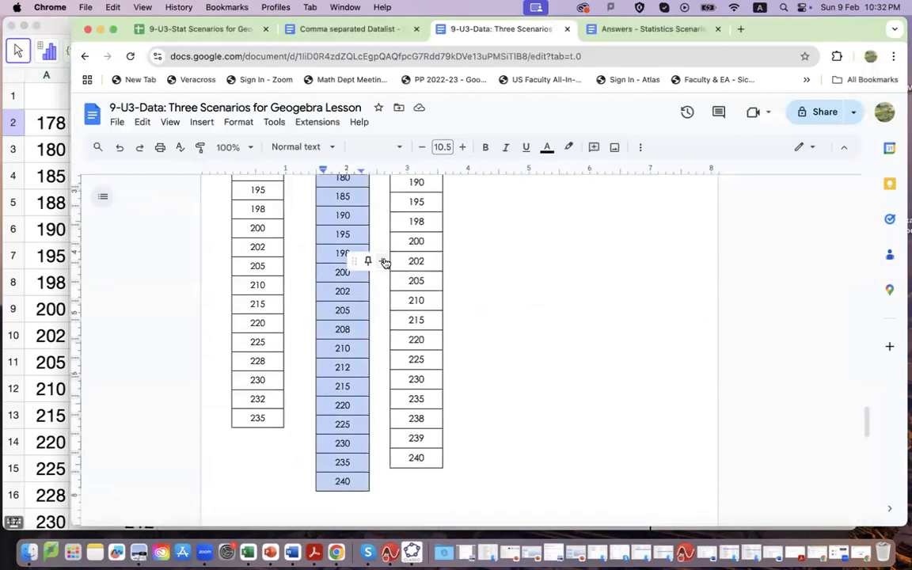
scroll(384, 262, up, 5)
click(420, 257)
drag(420, 257, 417, 504)
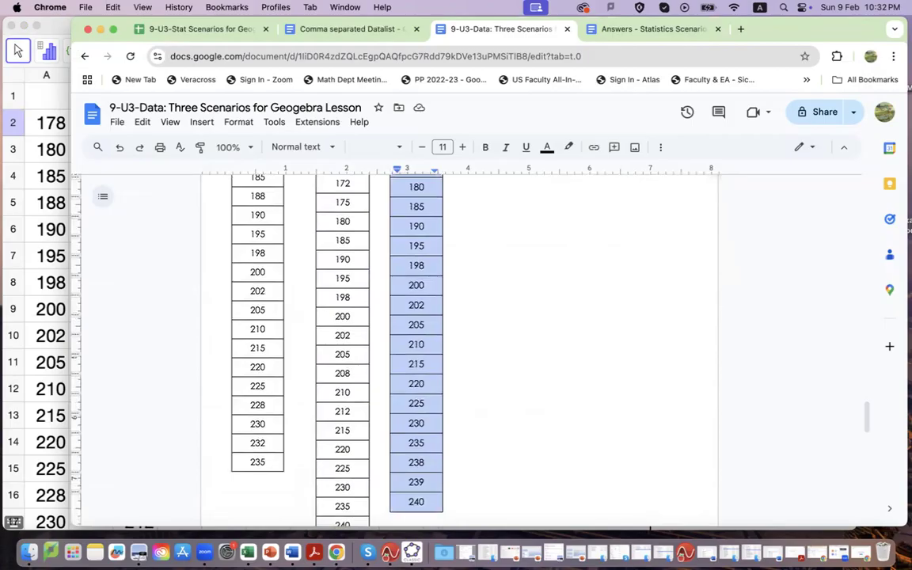
scroll(528, 326, down, 4)
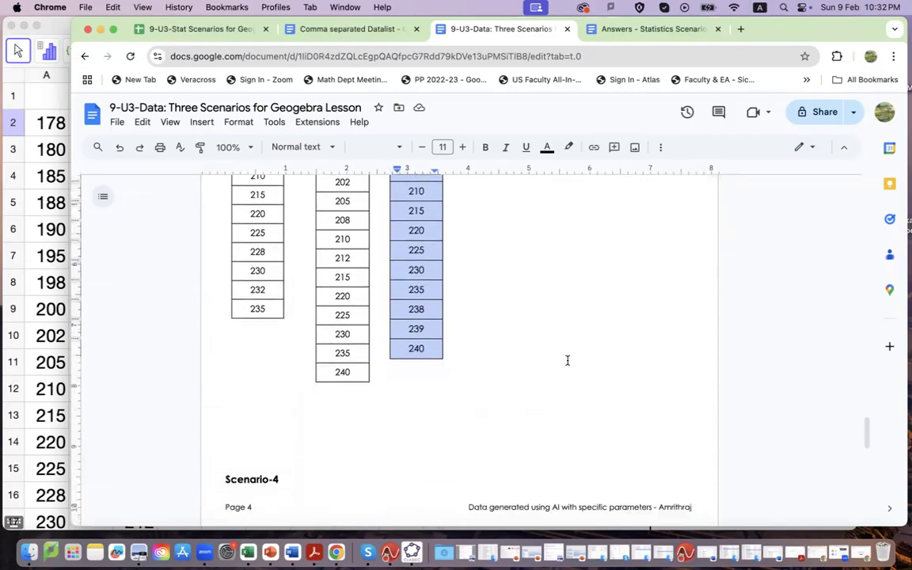
scroll(566, 361, up, 6)
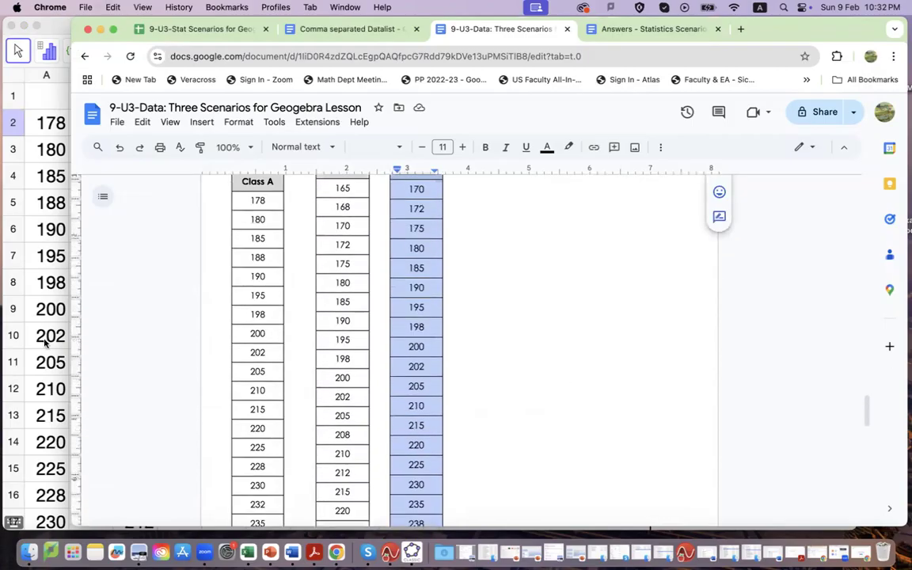
click(45, 342)
key(super+v)
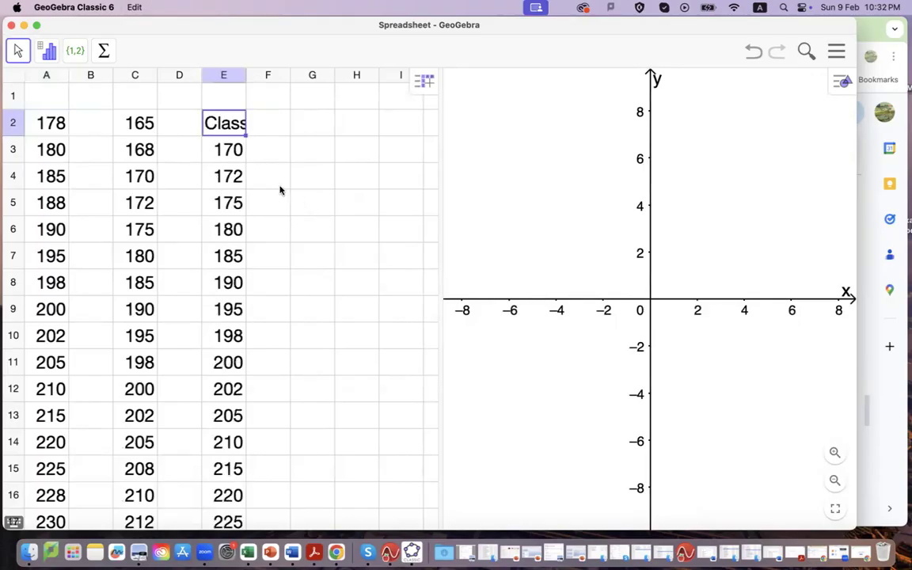
Return to the document and copy only the Class C scores from 170 to 240, leaving out the heading.
click(234, 150)
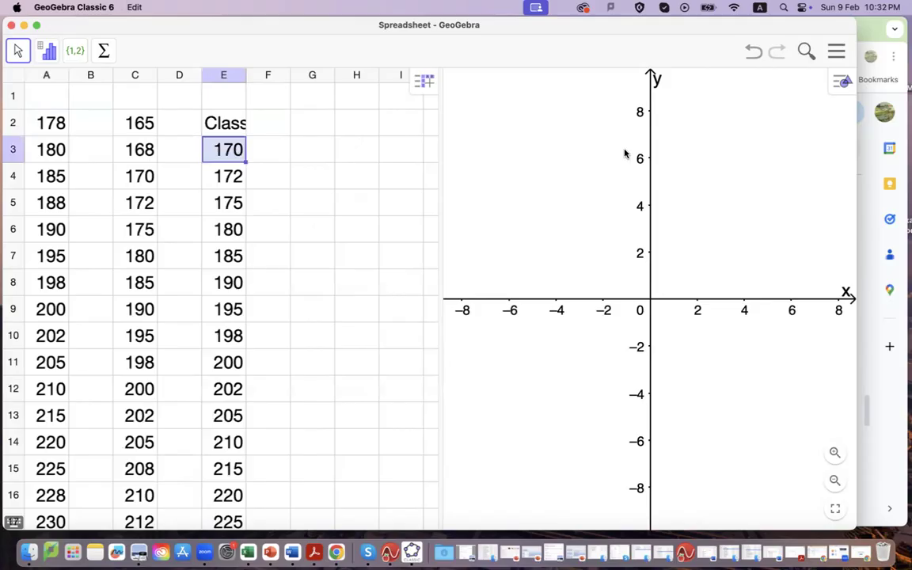
click(859, 195)
scroll(603, 200, up, 2)
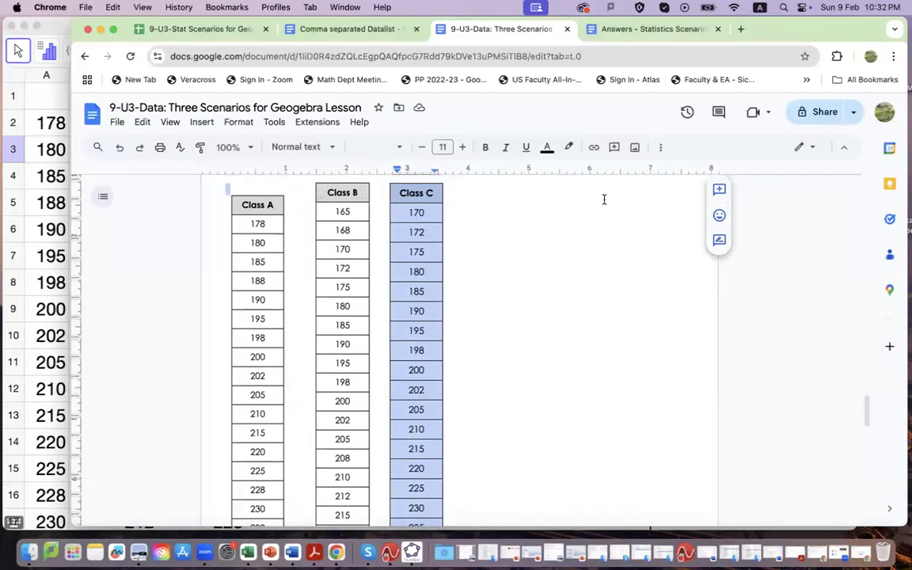
click(414, 247)
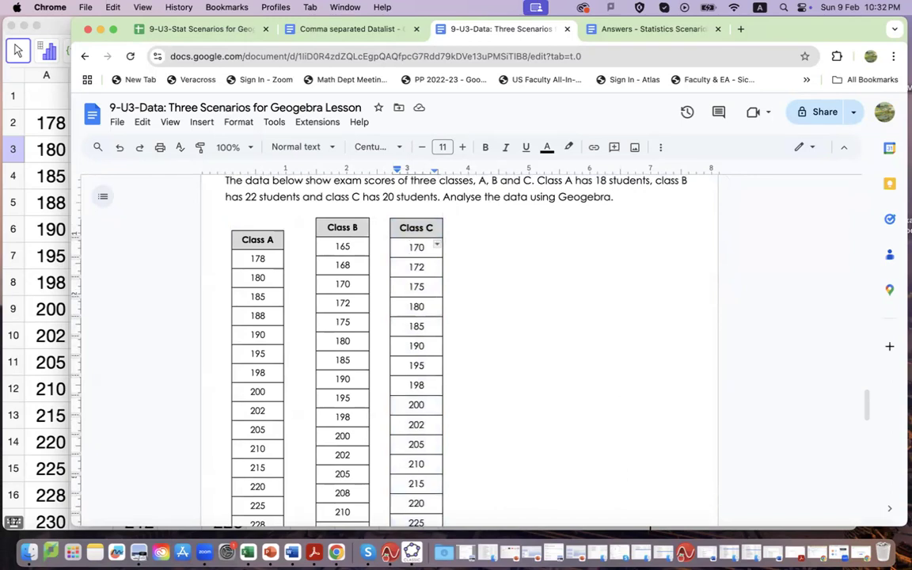
key(shift+Down)
key(shift+Down)
key(shift+Down)
key(shift+Down)
key(shift+Down)
key(shift+Down)
key(shift+Down)
key(shift+Down)
key(shift+Down)
key(shift+Down)
key(shift+Down)
key(shift+Down)
key(shift+Down)
key(shift+Down)
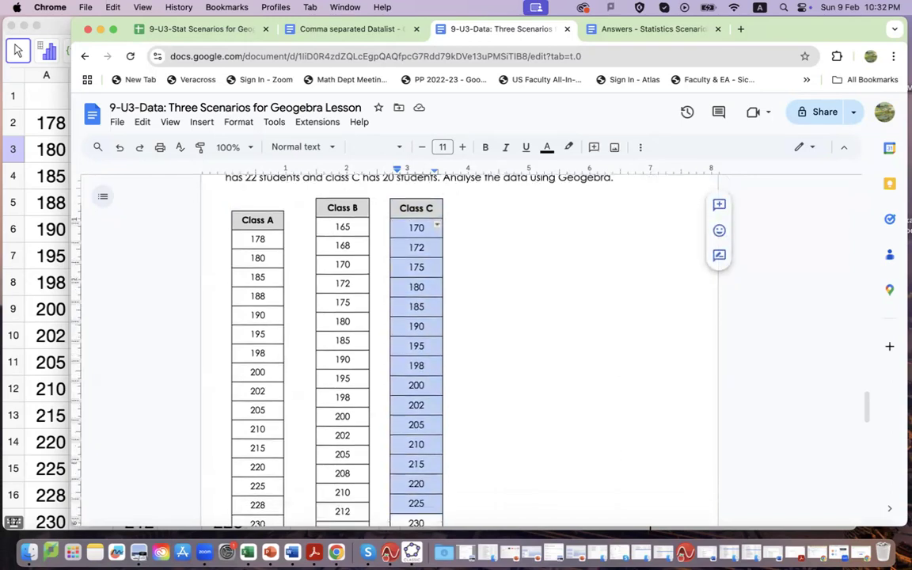
key(Down)
key(Down)
scroll(422, 259, down, 1)
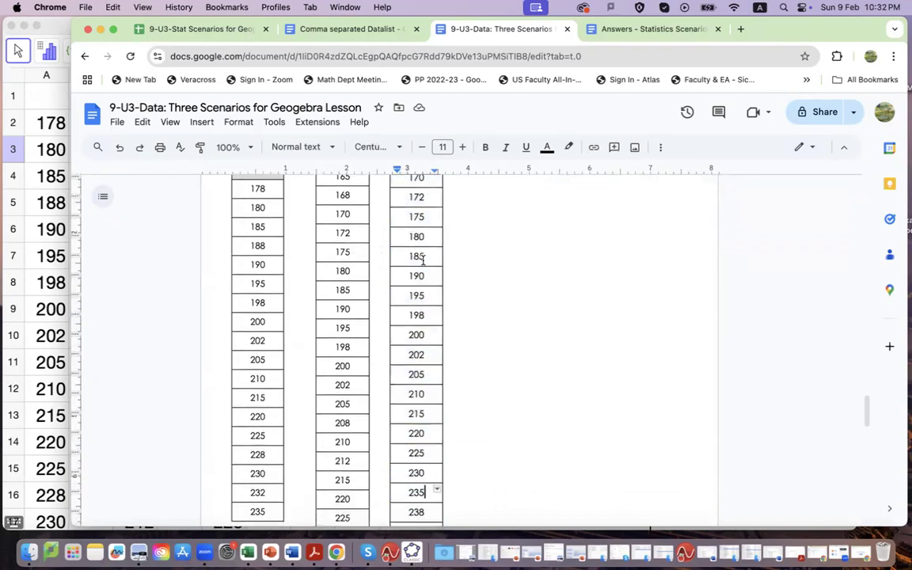
click(405, 180)
key(shift+Down)
key(shift+Down)
key(shift+Down)
key(shift+Down)
key(shift+Down)
key(shift+Down)
key(shift+Down)
key(shift+Down)
key(shift+Down)
key(shift+Down)
key(shift+Down)
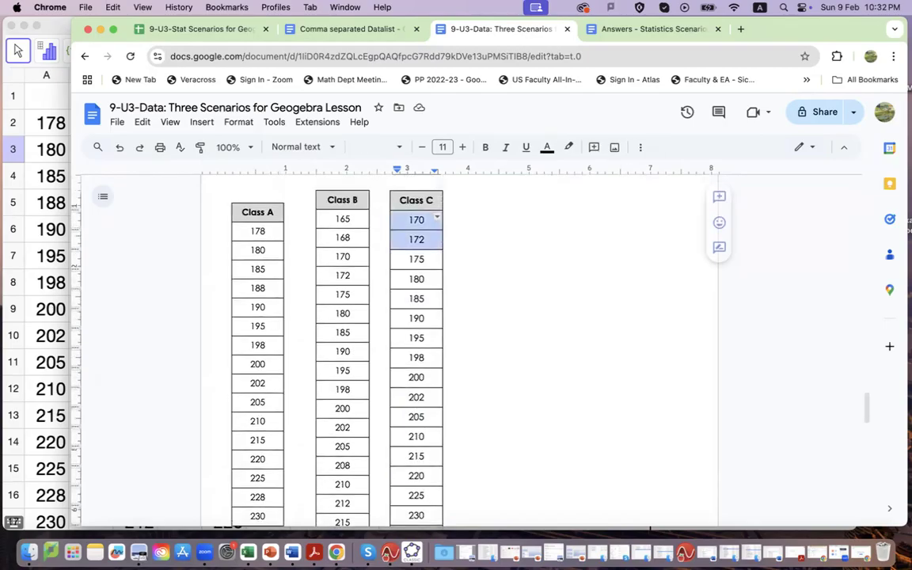
key(shift+Down)
key(shift+Down)
key(shift+Down)
key(shift+Down)
key(shift+Down)
key(shift+Down)
key(shift+Down)
key(shift+Down)
key(shift+Down)
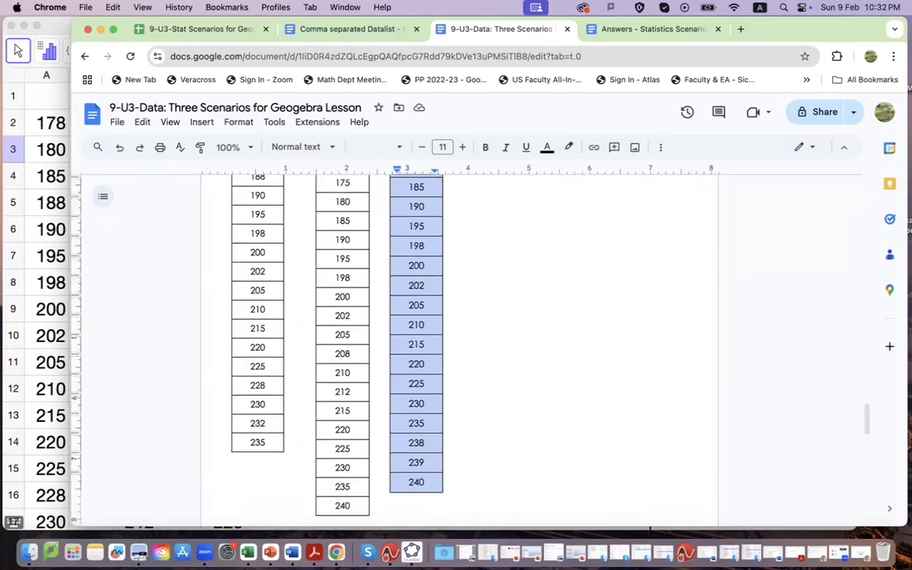
scroll(510, 234, up, 5)
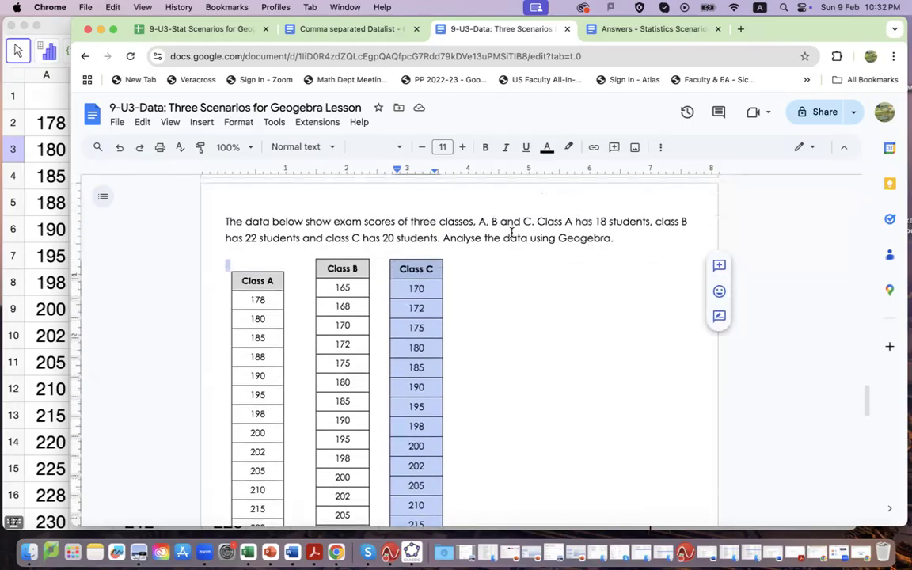
key(shift+Down)
key(shift+Down)
key(shift+Down)
key(shift+Down)
key(shift+Down)
key(shift+Down)
key(shift+Down)
key(shift+Down)
key(shift+Down)
key(shift+Down)
key(shift+Down)
key(shift+Down)
key(shift+Down)
key(shift+Down)
key(shift+Down)
key(shift+Down)
key(shift+Down)
key(shift+Down)
key(shift+Down)
key(shift+Down)
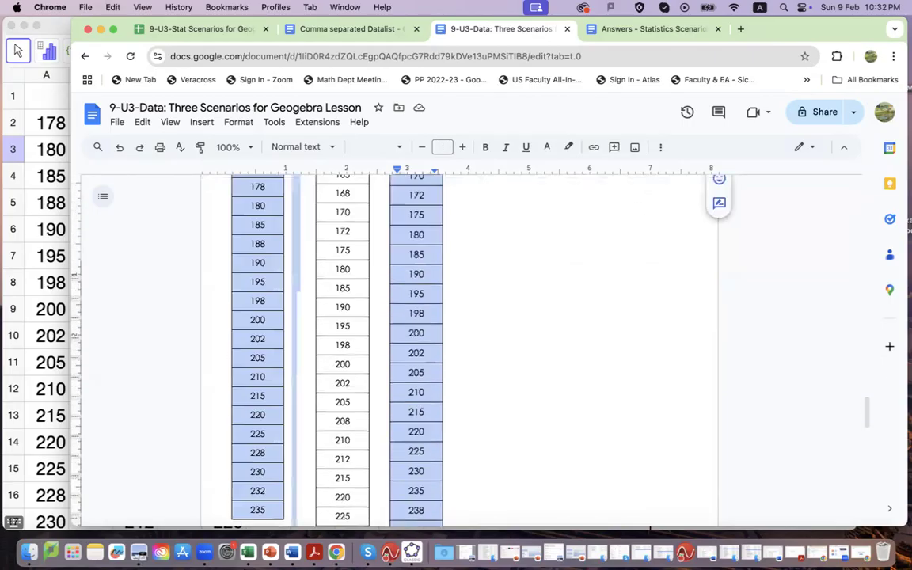
key(shift+Down)
click(393, 302)
scroll(392, 302, up, 5)
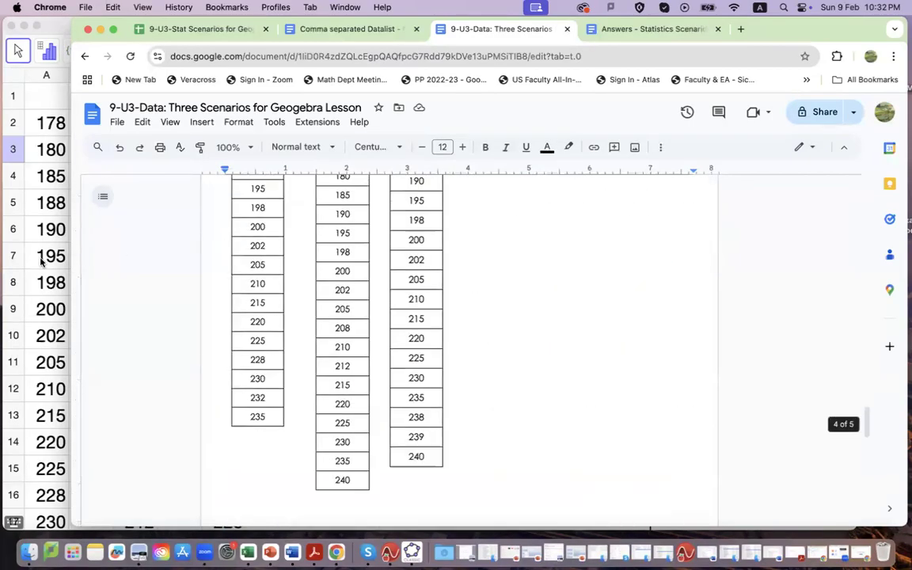
Switch to GeoGebra and delete the pasted Class C scores below the heading in column E, from cell E3 down.
click(40, 261)
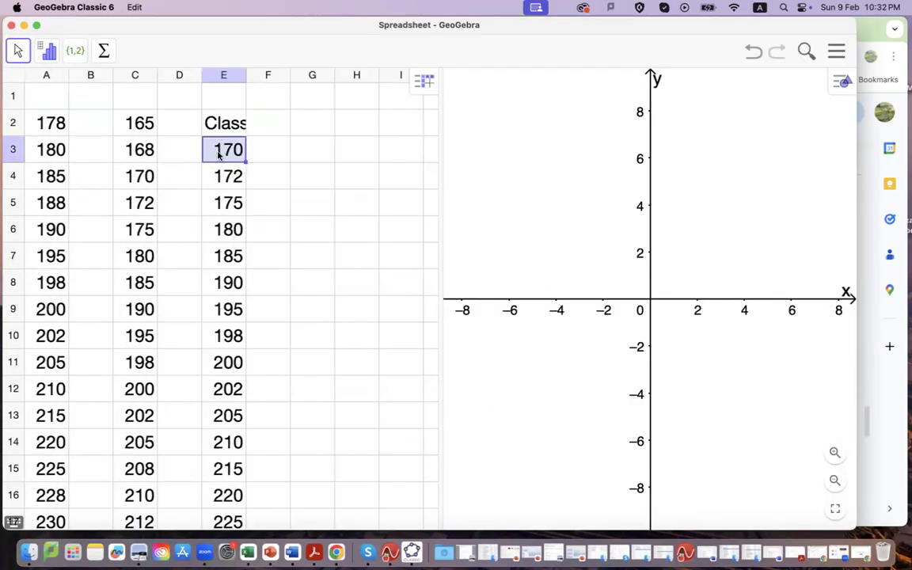
key(shift+Down)
key(shift+Down)
key(shift+Down)
key(shift+Down)
key(shift+Down)
key(shift+Down)
key(shift+Down)
key(shift+Down)
key(shift+Down)
key(shift+Down)
key(shift+Down)
key(shift+Down)
key(shift+Down)
key(shift+Down)
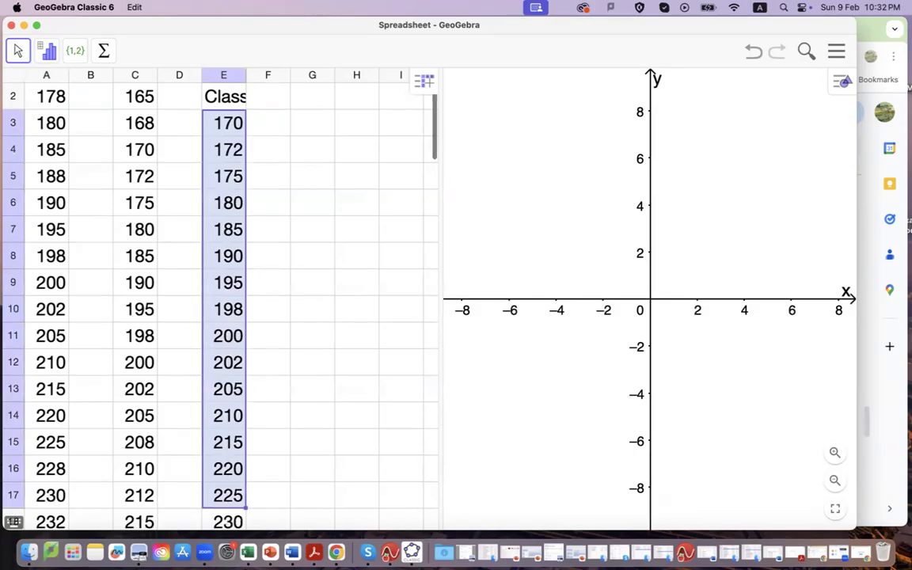
key(shift+Down)
key(shift+Down)
key(shift+Down)
key(shift+Down)
key(shift+Down)
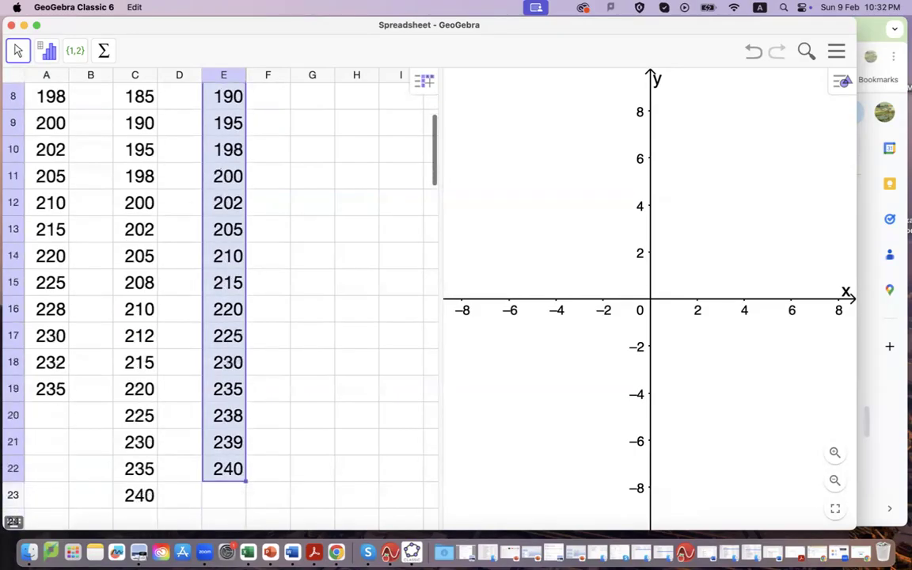
key(BackSpace)
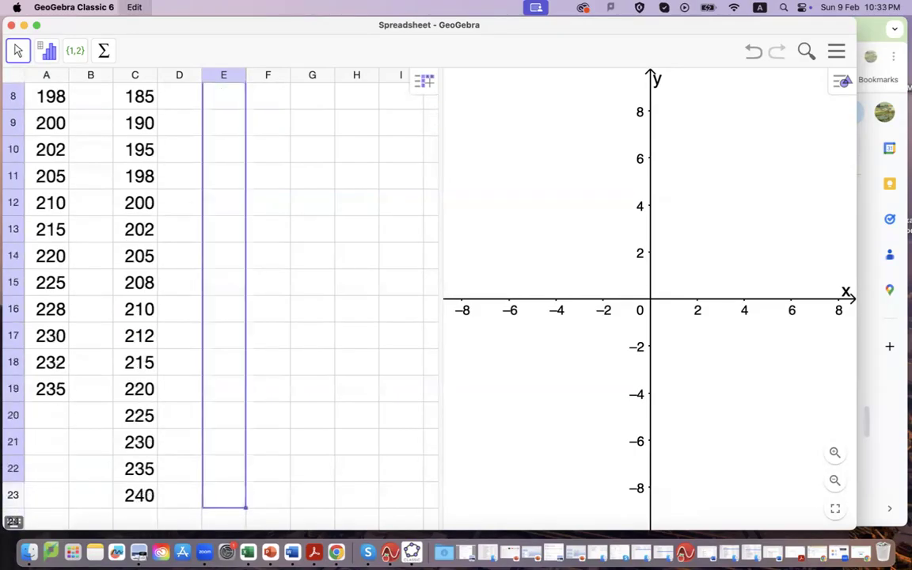
Paste the Class C scores from cell E2 over the leftover heading and check the three columns to their ends.
scroll(220, 121, up, 4)
click(220, 121)
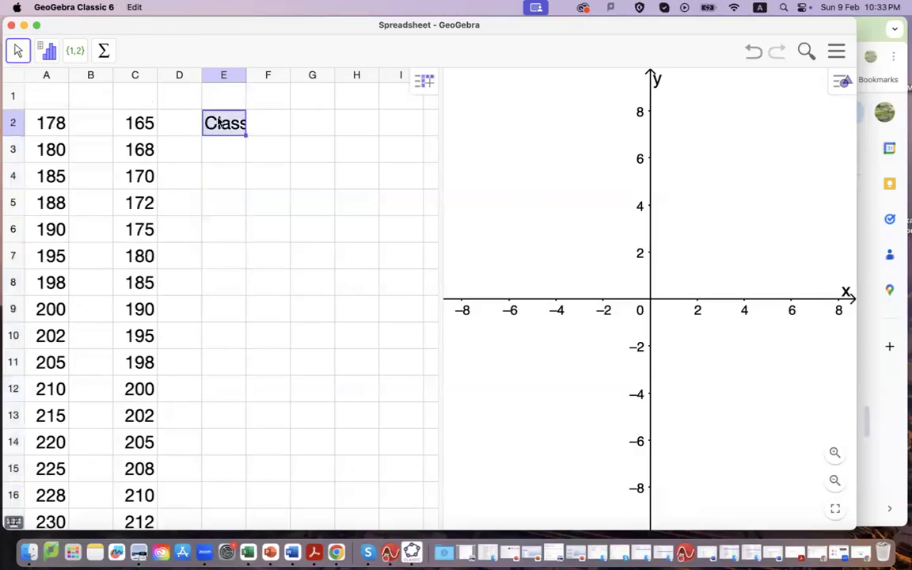
key(cmd+v)
click(324, 238)
scroll(325, 238, down, 5)
scroll(324, 238, up, 5)
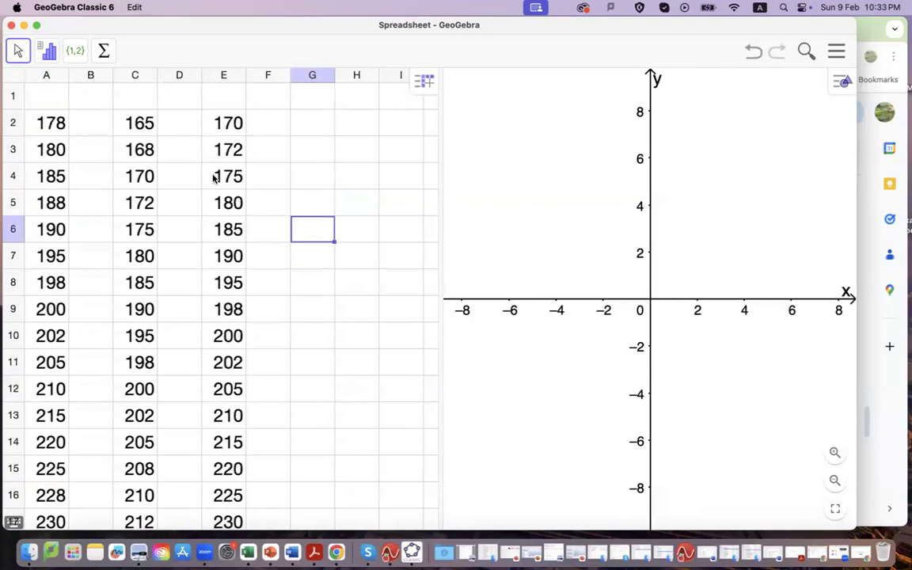
Select the three classes' scores in A2:E23, run Multiple Variable Analysis on them, and check the available plot types.
click(55, 121)
drag(55, 121, 223, 507)
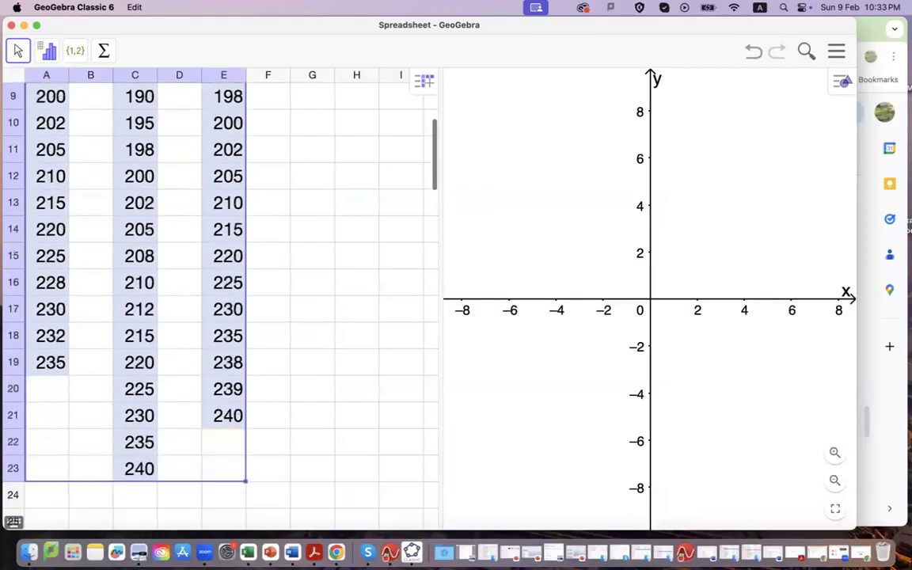
click(46, 52)
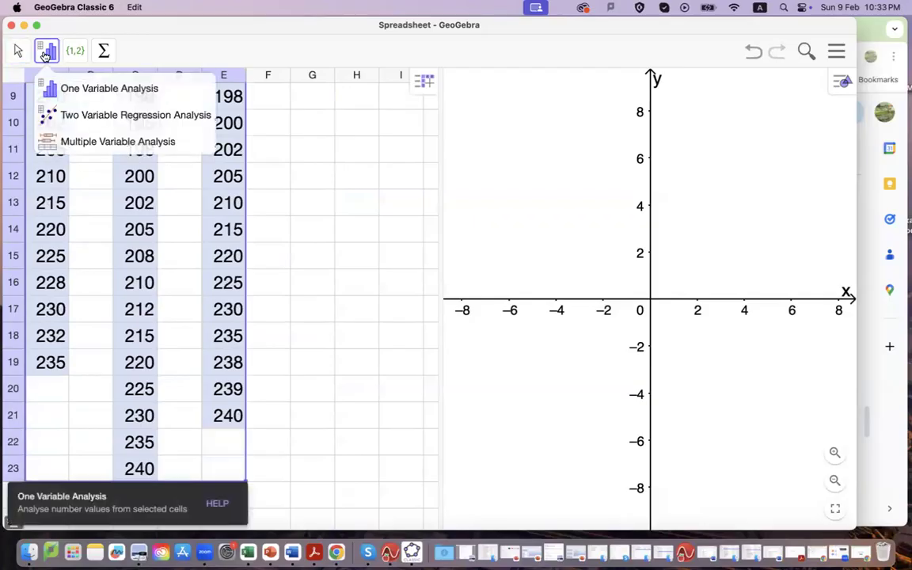
click(101, 142)
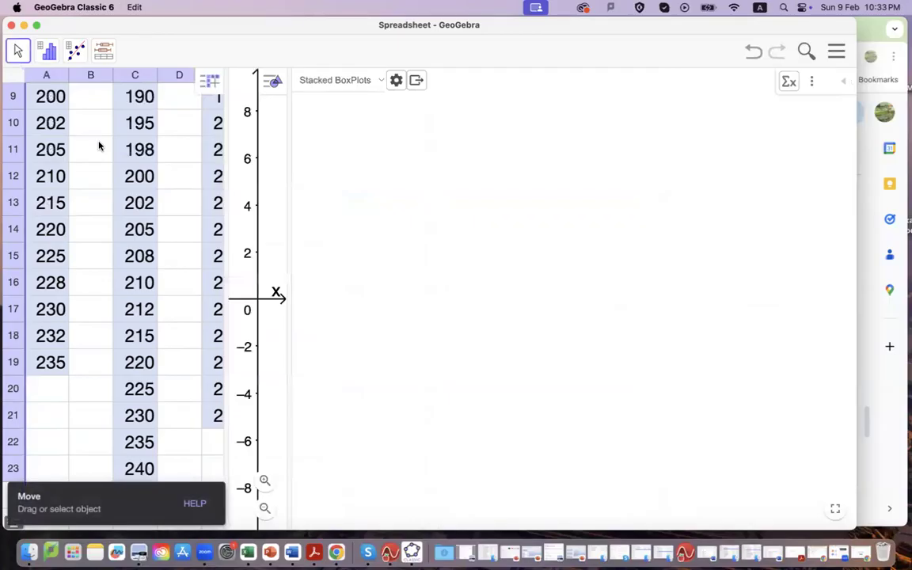
click(338, 82)
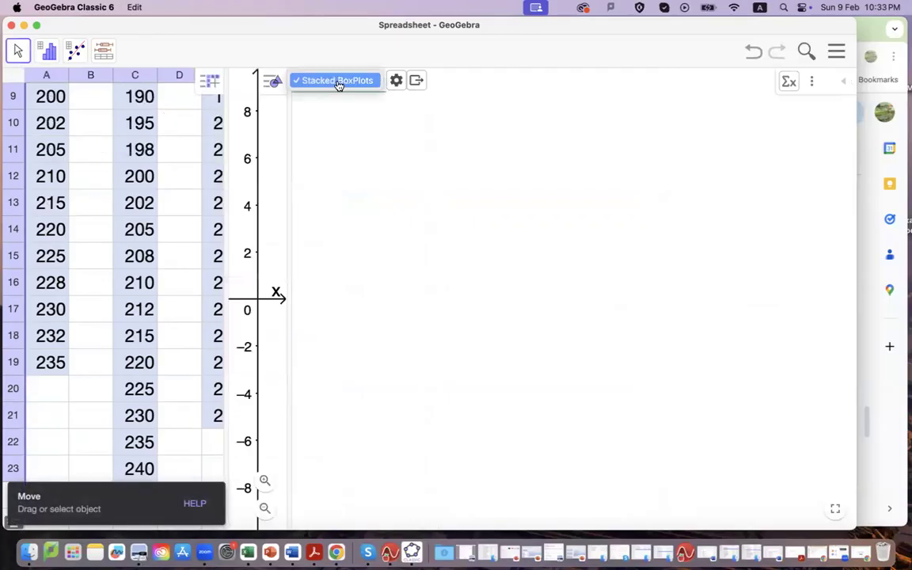
click(290, 160)
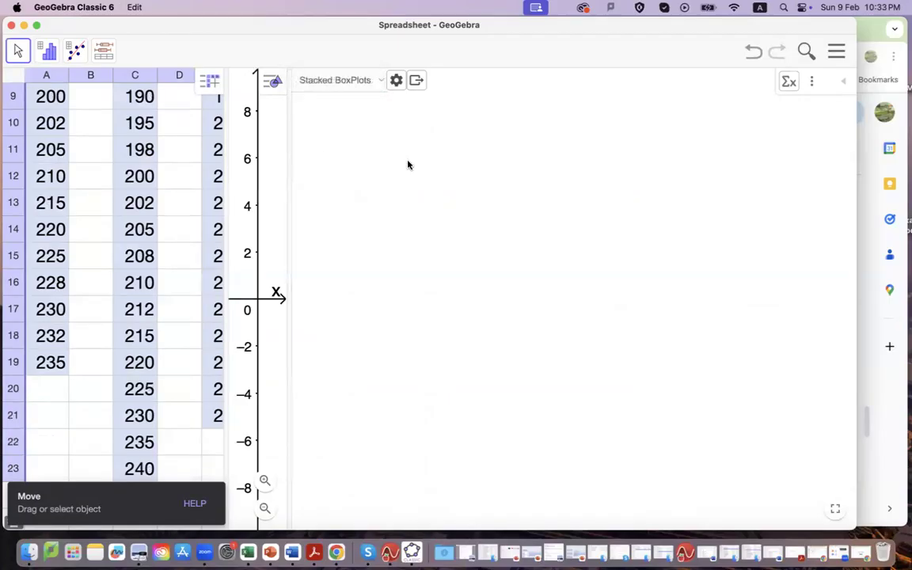
Check the Class B scores in column C to their end and the plot types available for the empty analysis.
drag(290, 189, 469, 173)
click(197, 174)
scroll(194, 173, up, 5)
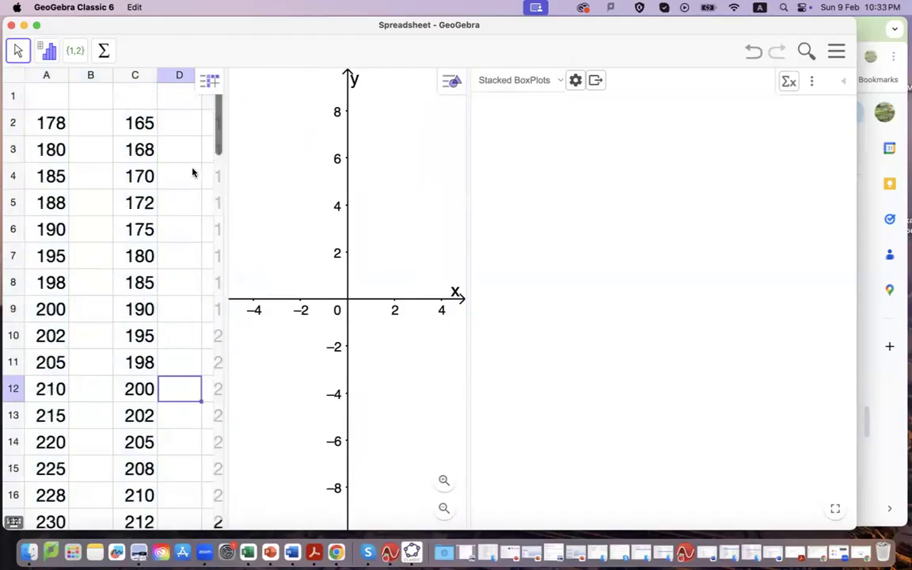
click(146, 125)
drag(146, 125, 140, 441)
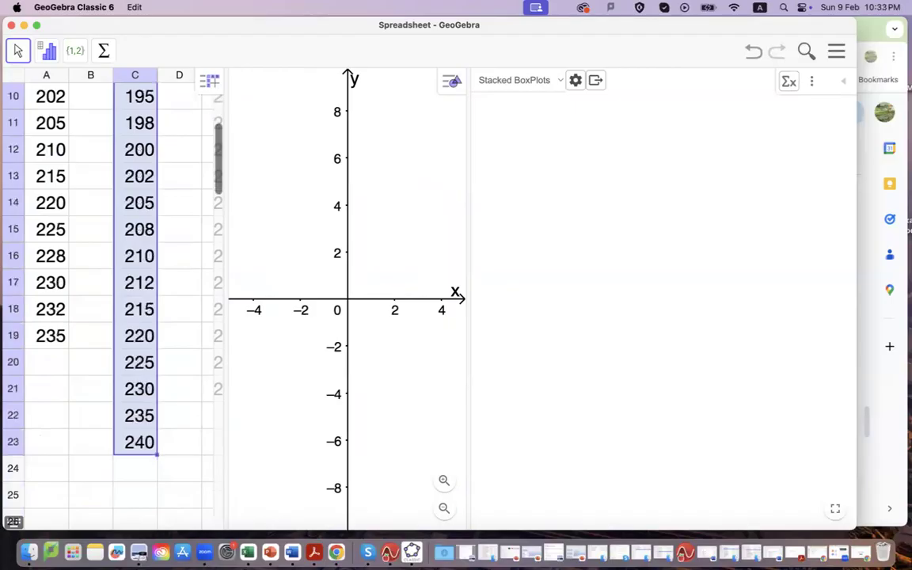
scroll(135, 317, up, 5)
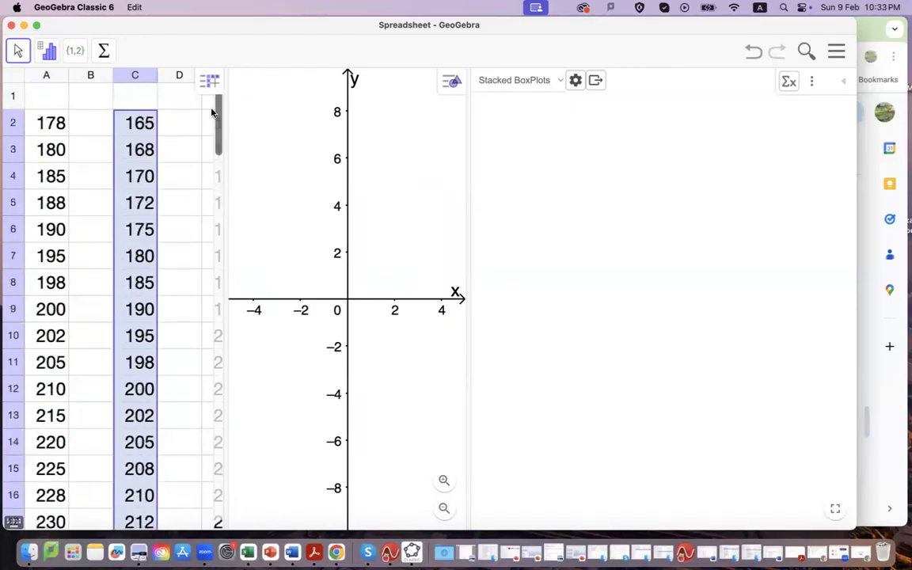
click(521, 82)
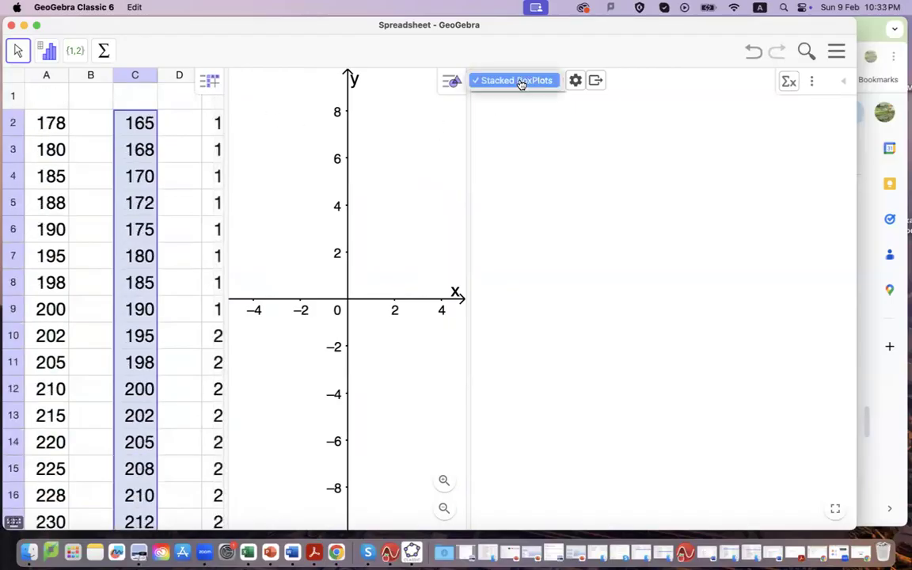
click(533, 114)
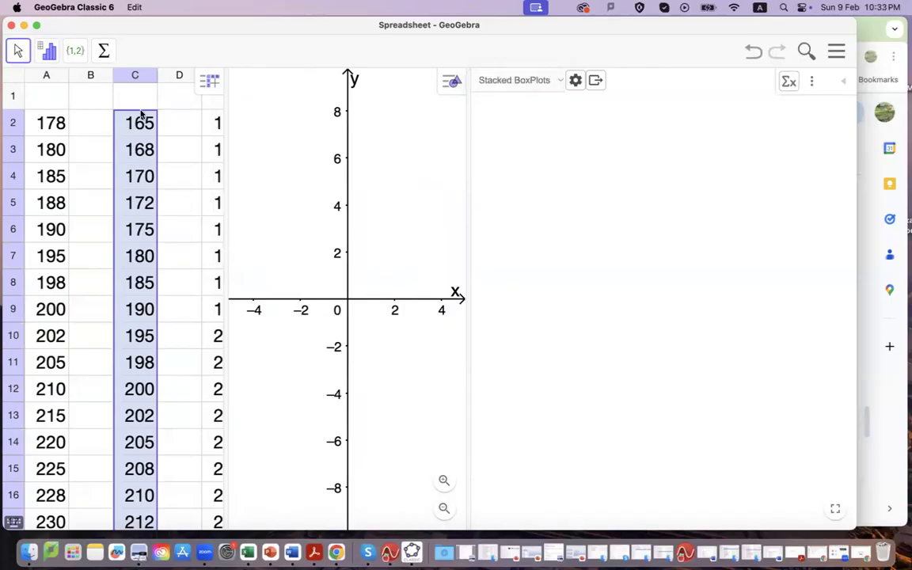
Create a list of dependent objects in row order from the Class A scores in A2:A20.
click(51, 122)
drag(52, 123, 52, 443)
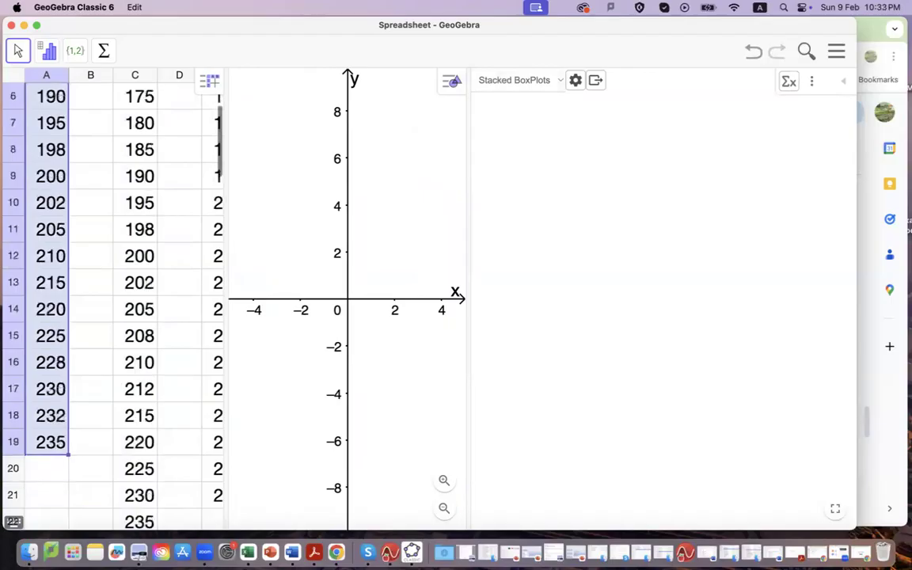
click(74, 50)
click(85, 87)
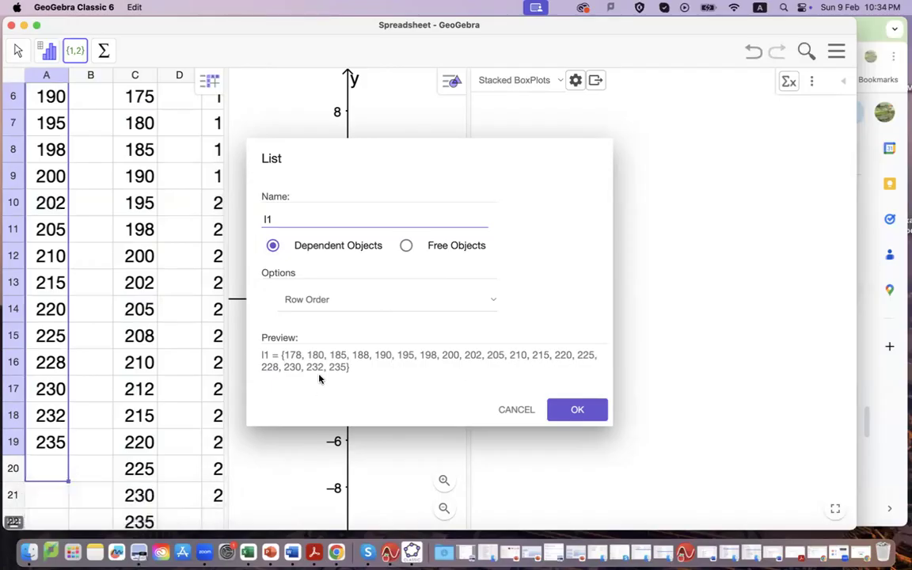
click(576, 409)
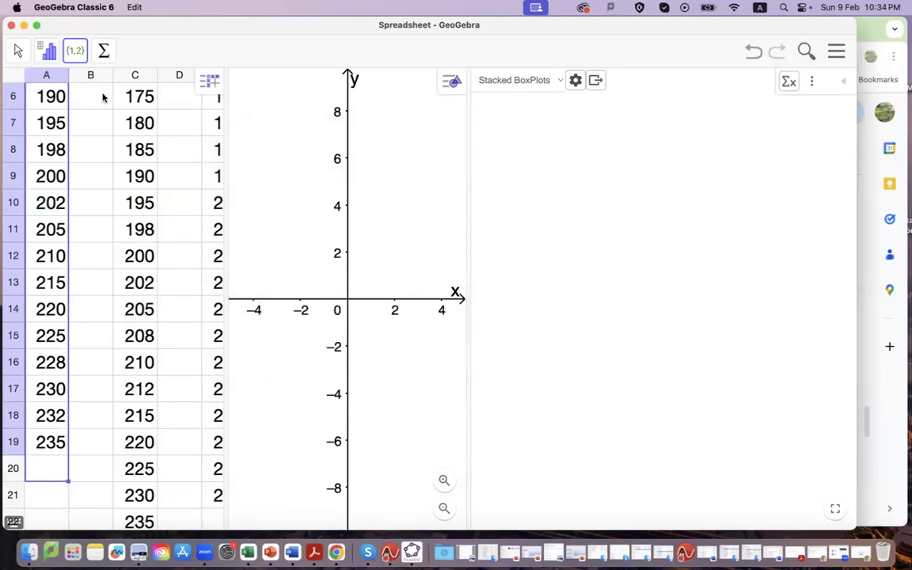
Create a second list from the same Class A scores, using Column Order.
click(74, 53)
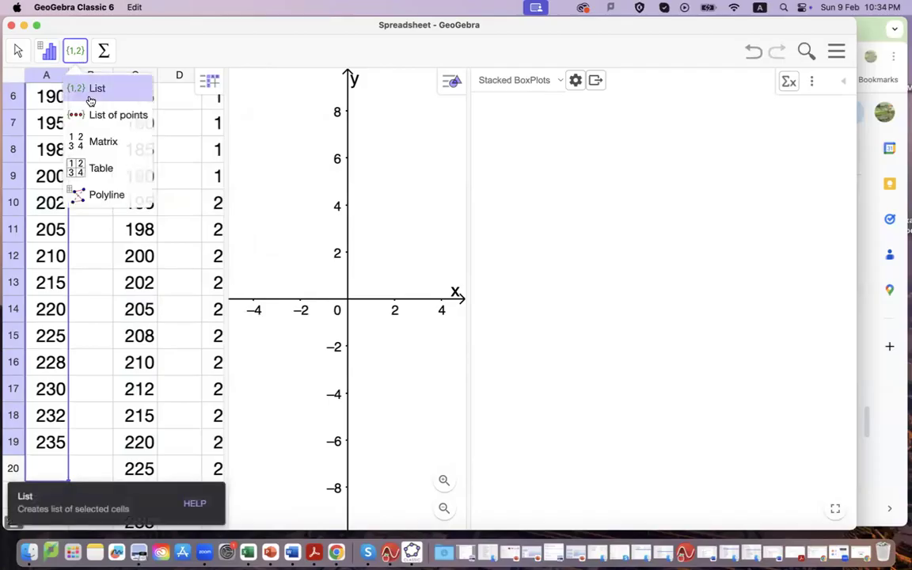
click(91, 92)
click(396, 301)
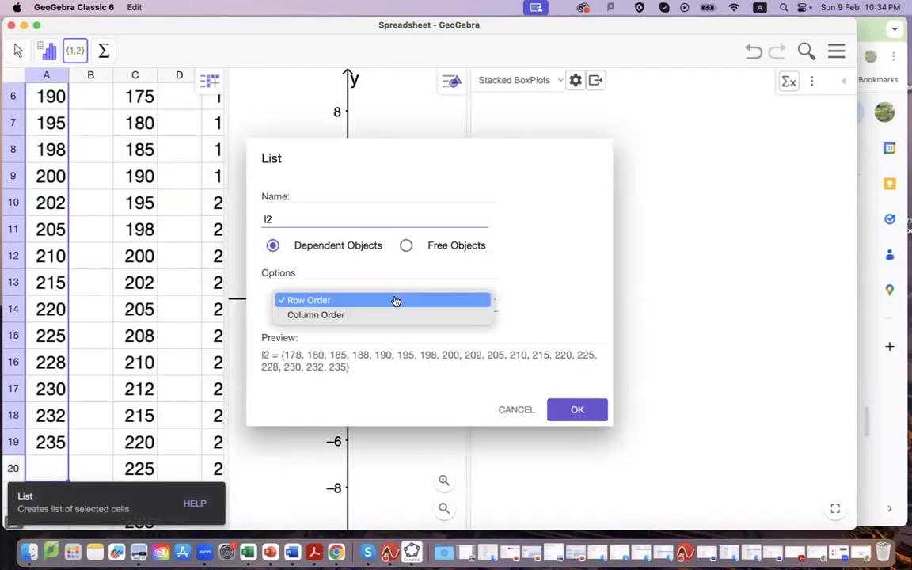
click(380, 319)
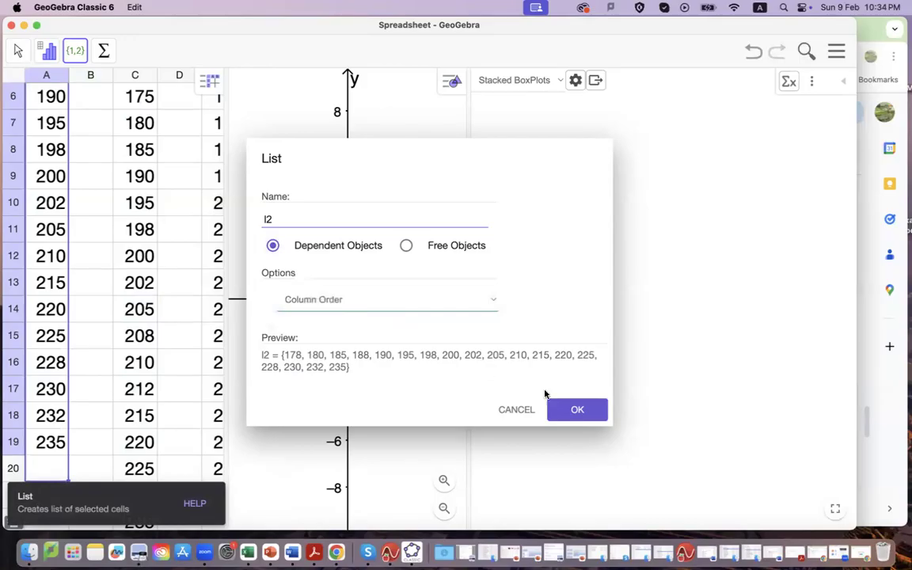
click(587, 414)
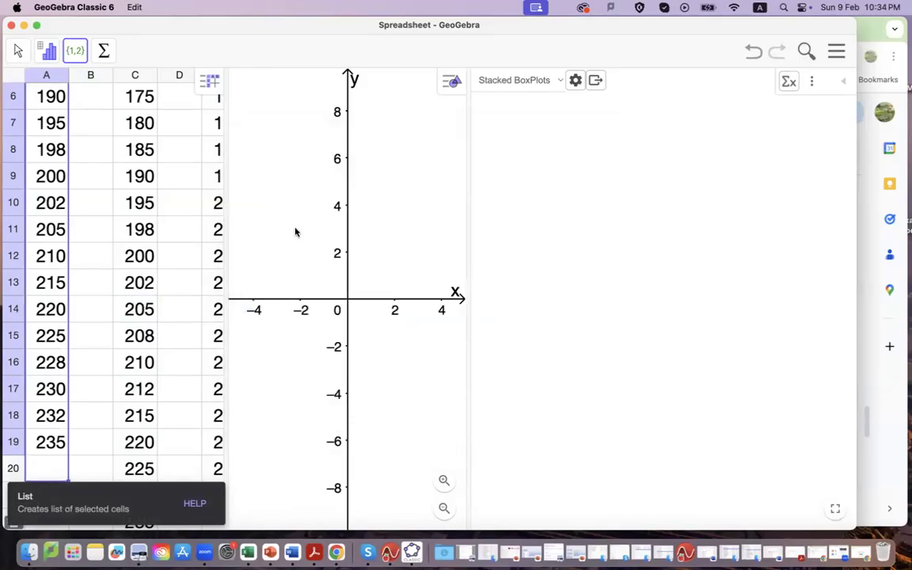
Create a list in row order from the Class B scores in C2:C23.
scroll(111, 120, up, 3)
click(139, 123)
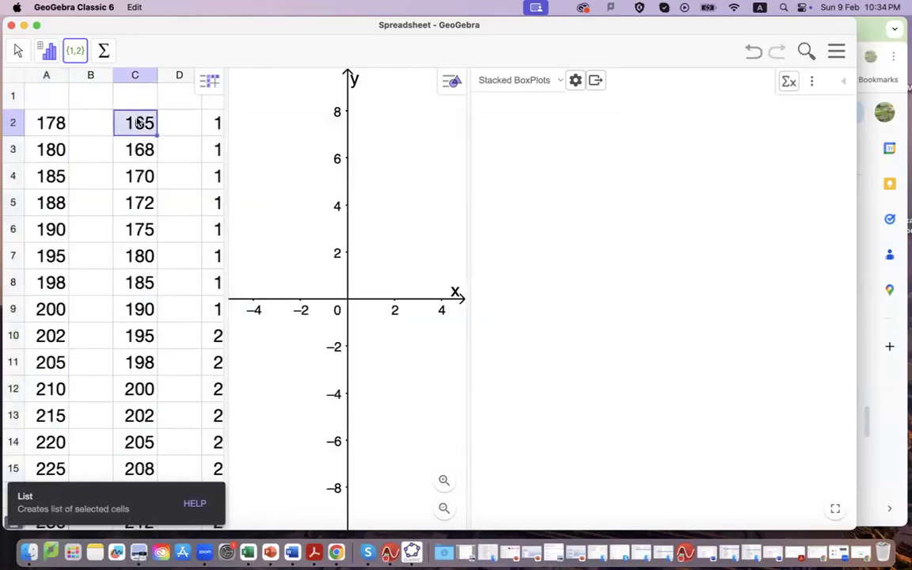
drag(139, 122, 138, 469)
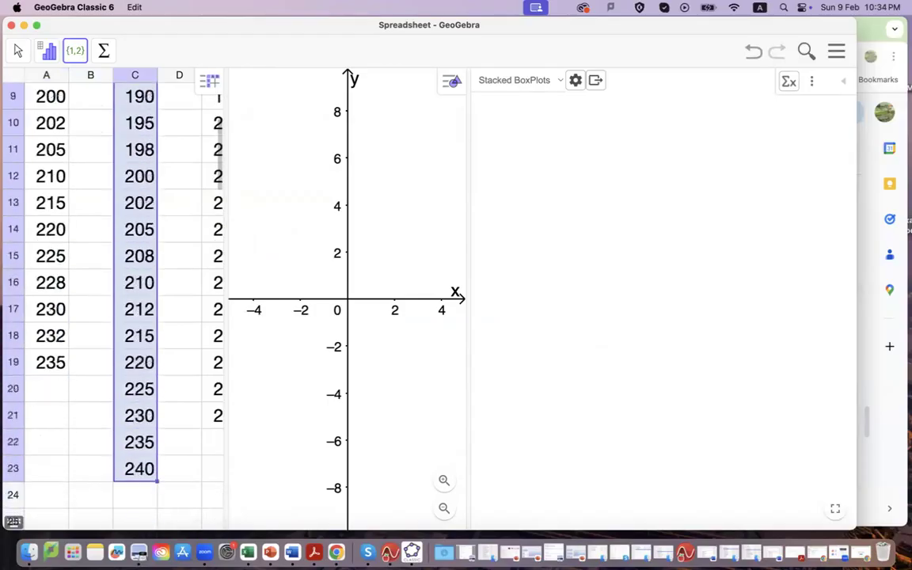
click(68, 46)
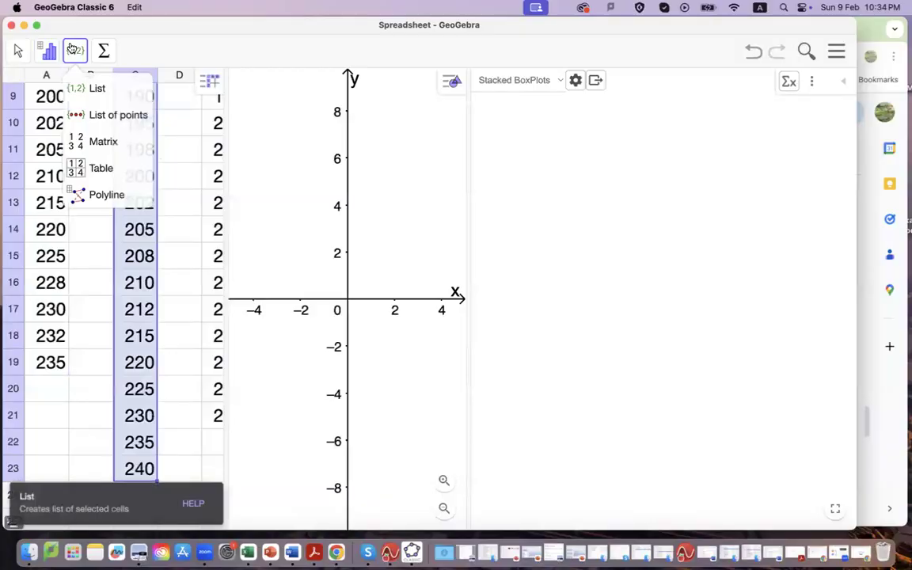
click(91, 88)
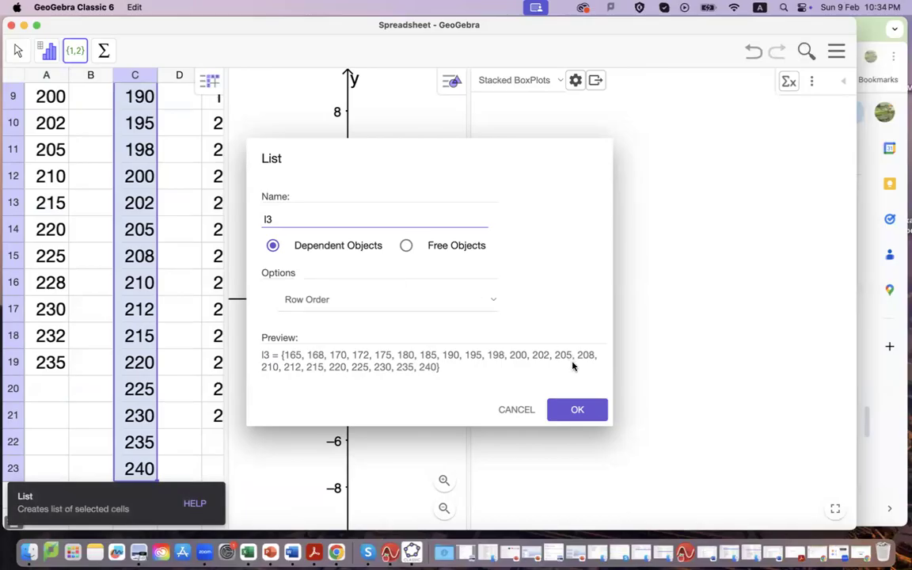
click(579, 412)
Widen the spreadsheet view to show all three score columns out to column G.
scroll(183, 177, down, 2)
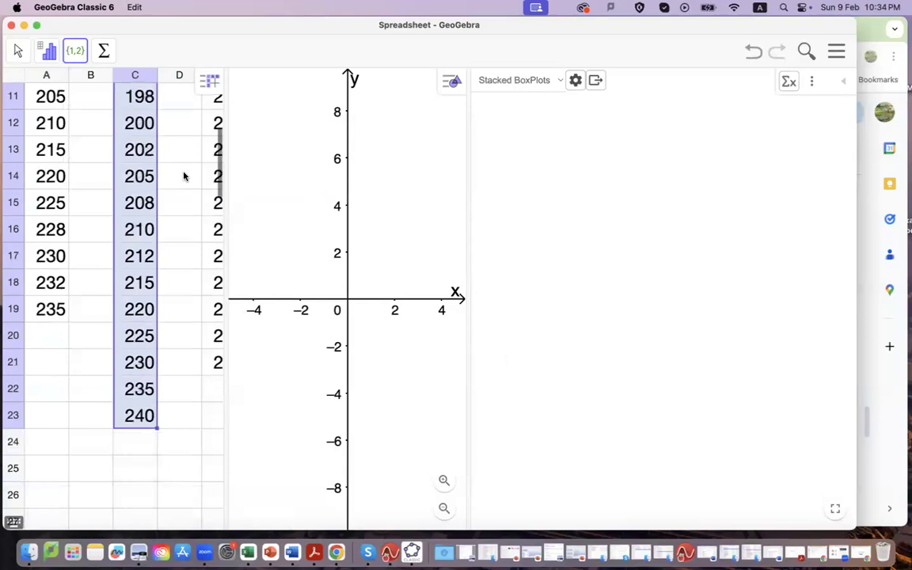
scroll(183, 177, down, 2)
drag(225, 179, 367, 197)
scroll(310, 188, up, 12)
right_click(311, 187)
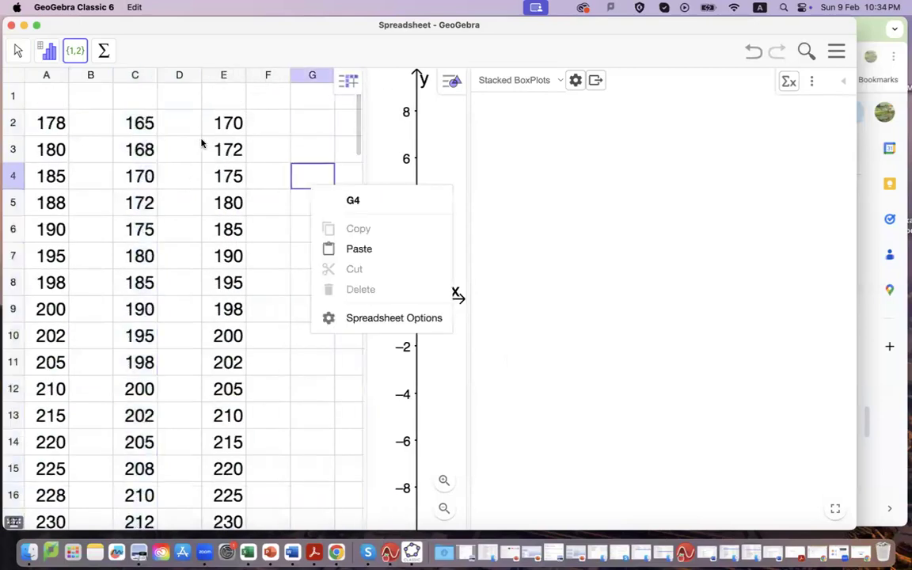
Move the Class B scores from C2:C23 into column B, starting at cell B2.
click(143, 124)
drag(144, 124, 140, 441)
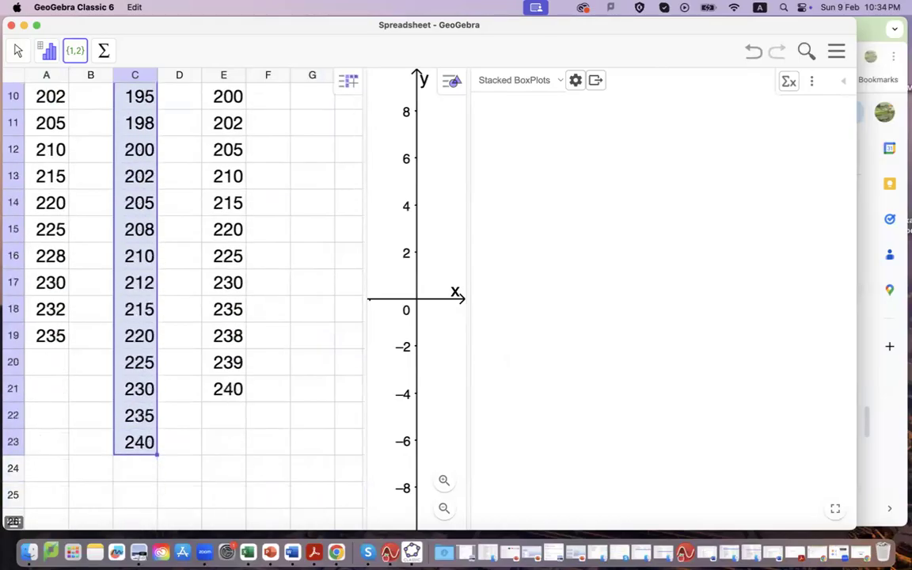
key(Delete)
scroll(182, 300, up, 5)
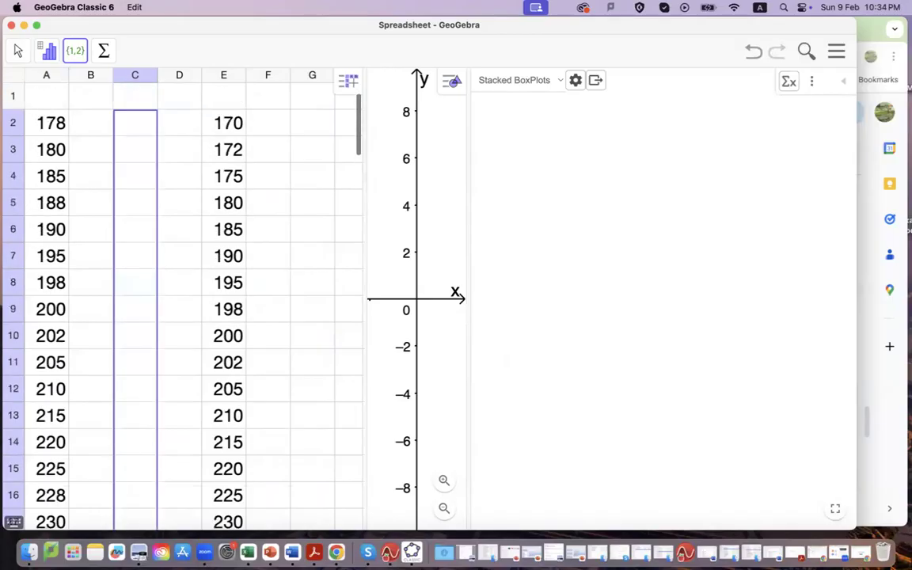
click(93, 117)
key(super+v)
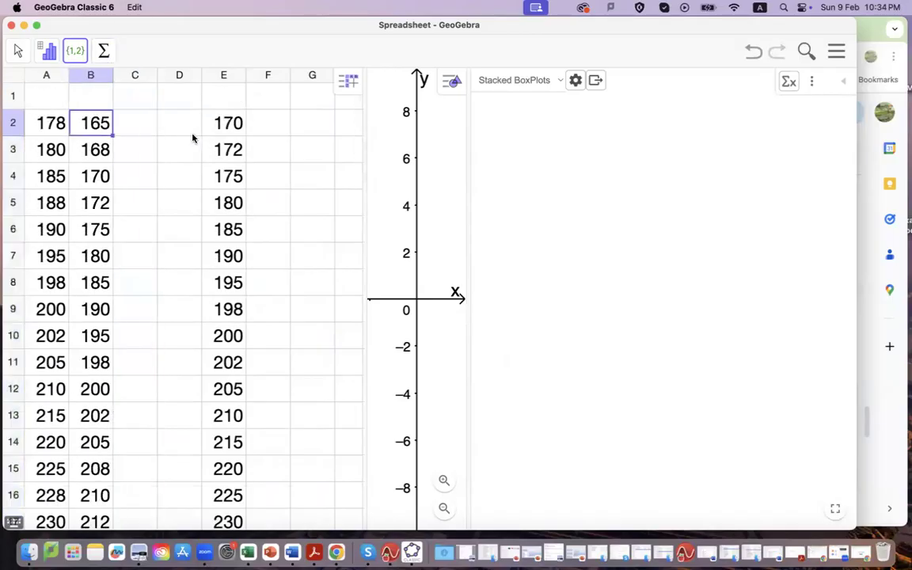
Move the Class C scores from E2:E21 into column C, starting at cell C2.
drag(218, 125, 223, 416)
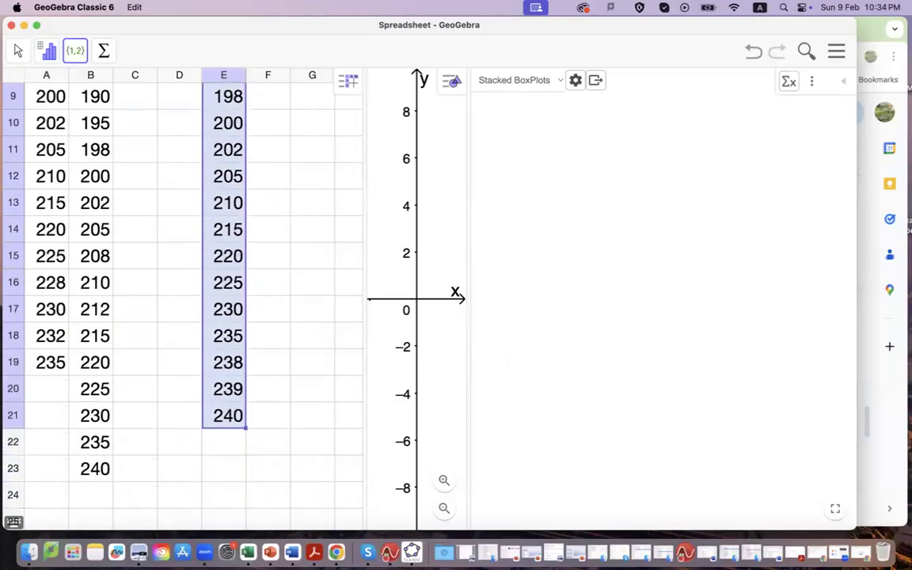
key(BackSpace)
scroll(158, 103, up, 5)
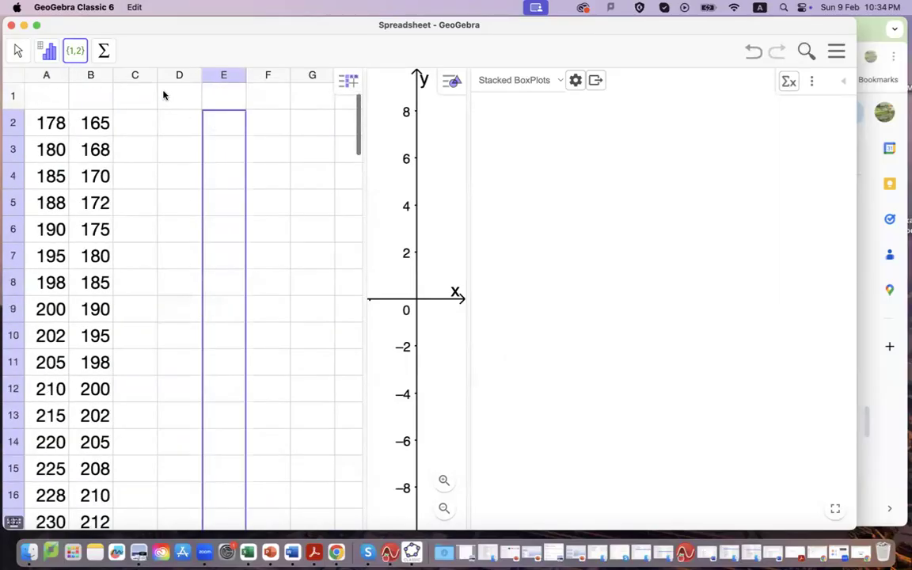
click(150, 117)
key(super+v)
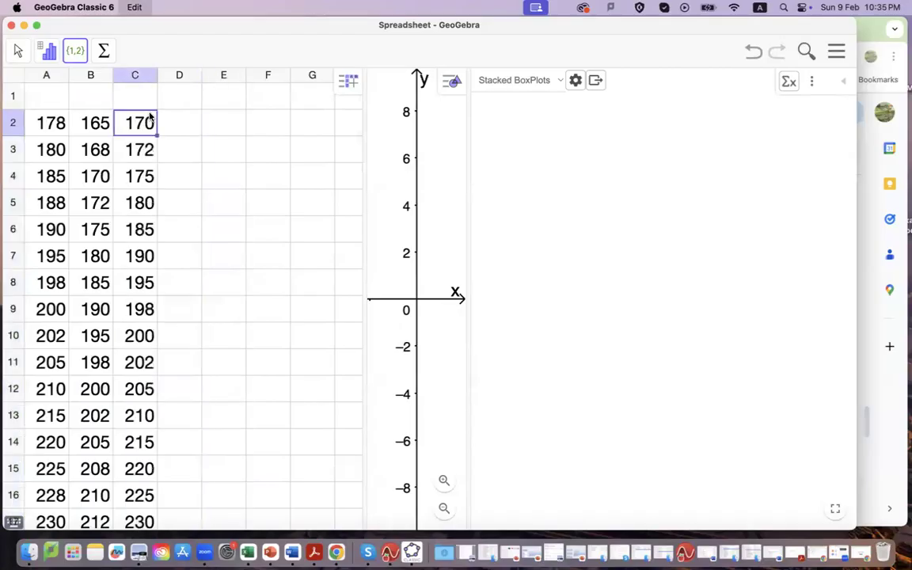
Check the three adjacent score columns from row 2 down to their last entries.
click(211, 208)
click(44, 127)
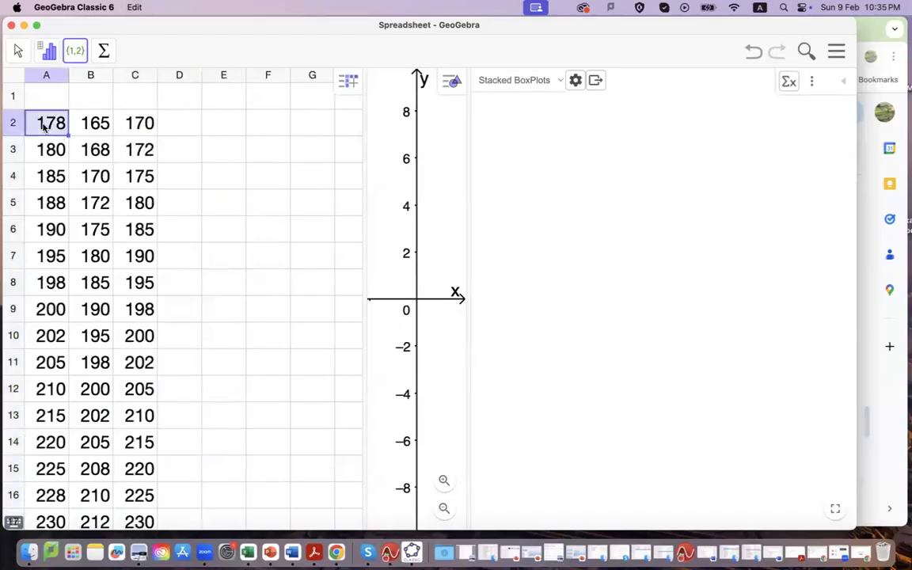
drag(44, 127, 48, 494)
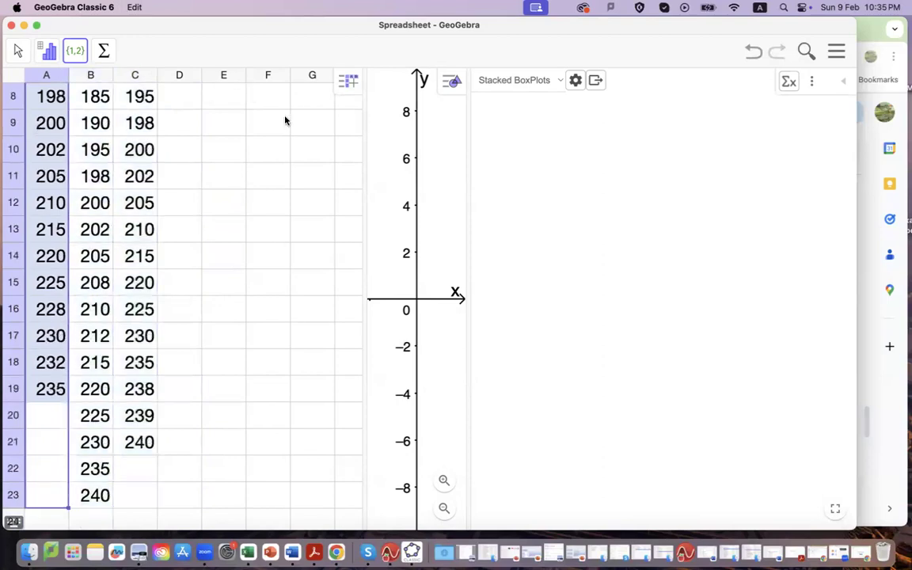
click(250, 145)
scroll(236, 143, up, 4)
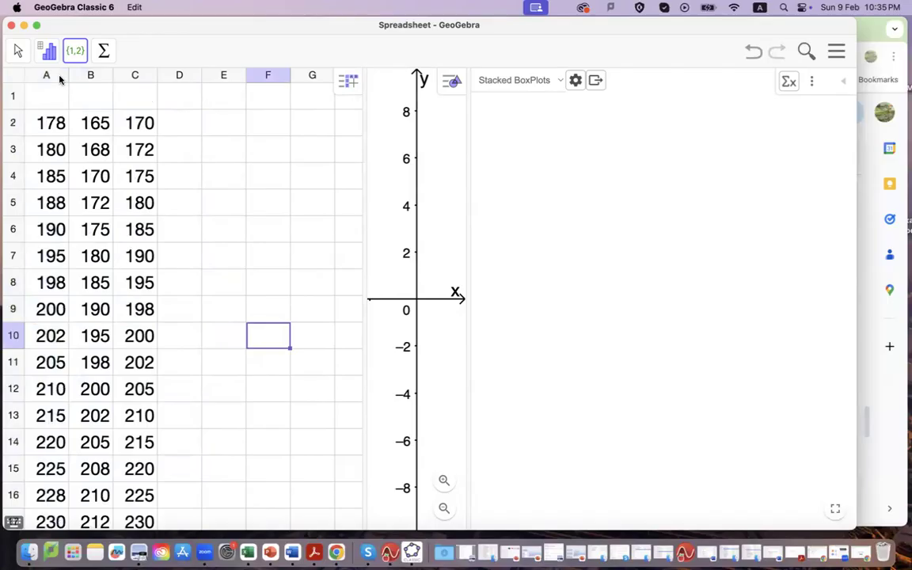
click(53, 121)
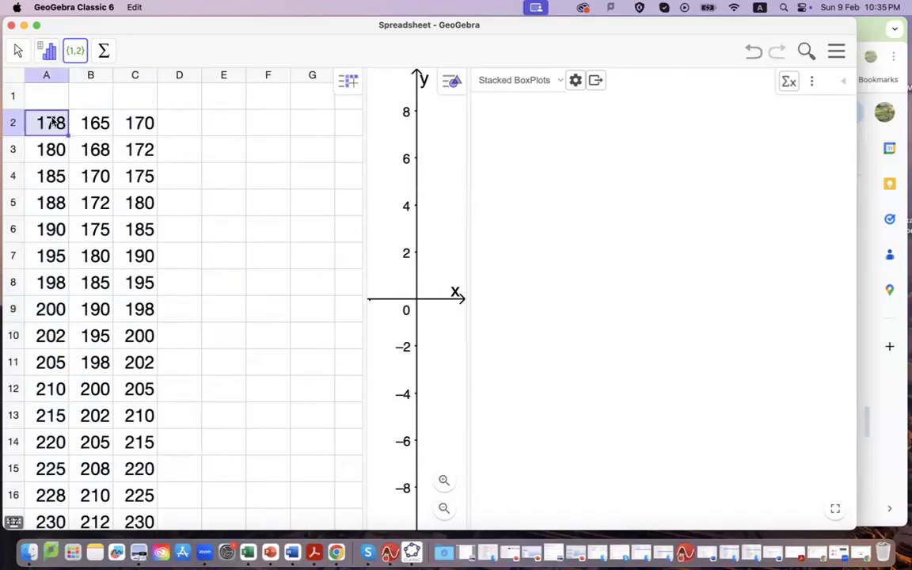
click(47, 54)
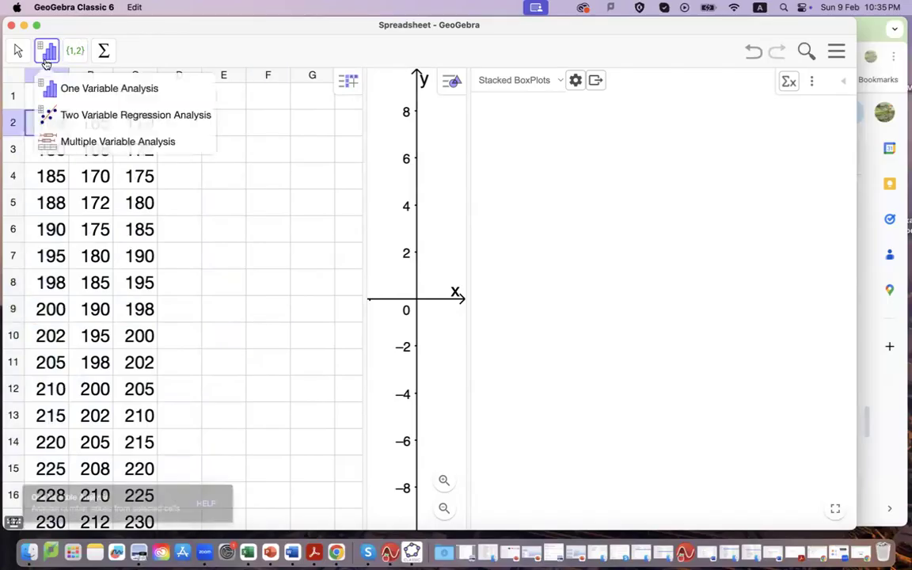
click(68, 149)
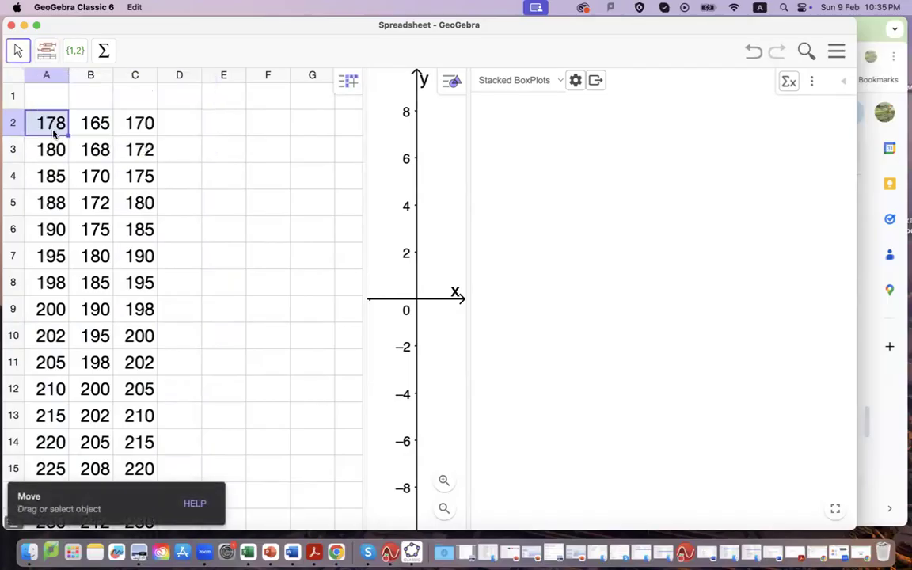
Run Multiple Variable Analysis on the three classes' scores in A2:C25 and enlarge the view of the stacked box plots.
drag(55, 135, 143, 491)
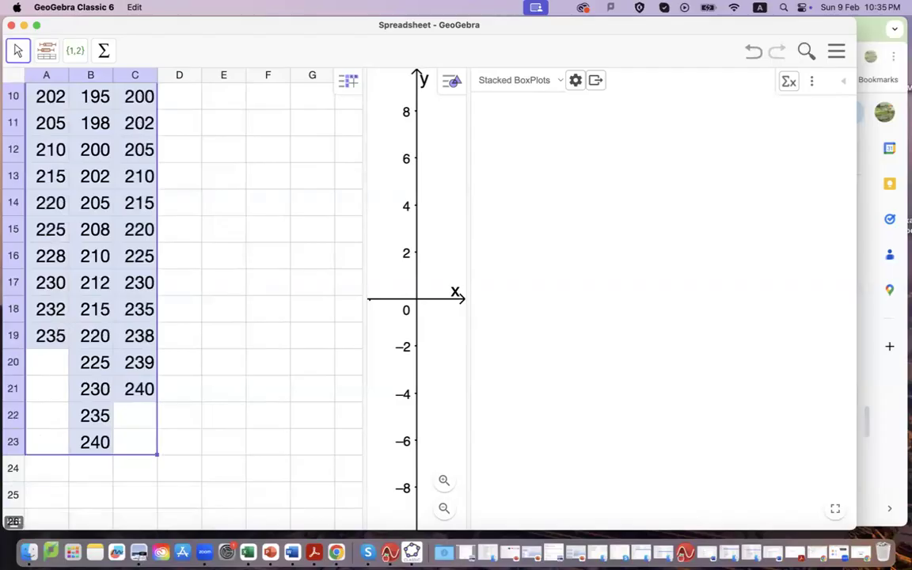
click(46, 49)
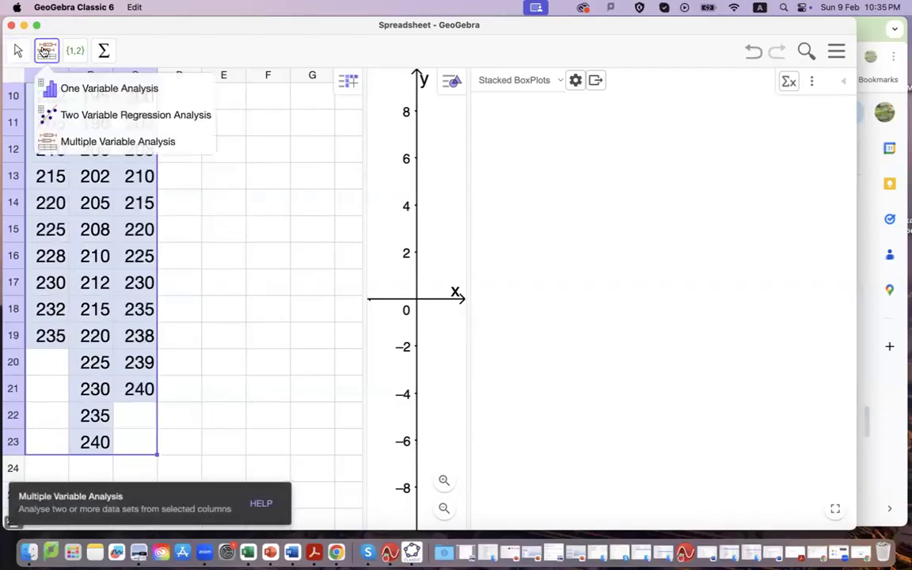
click(66, 142)
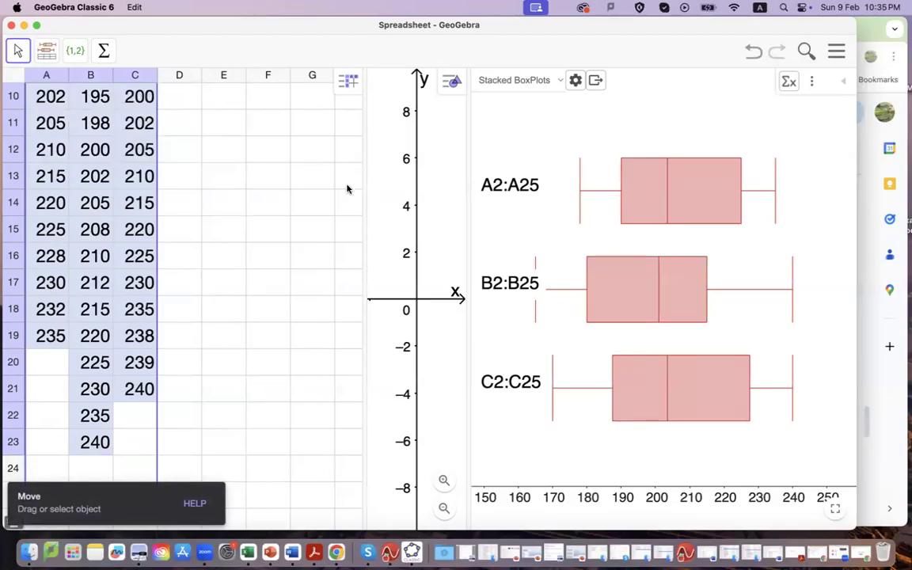
drag(364, 188, 202, 193)
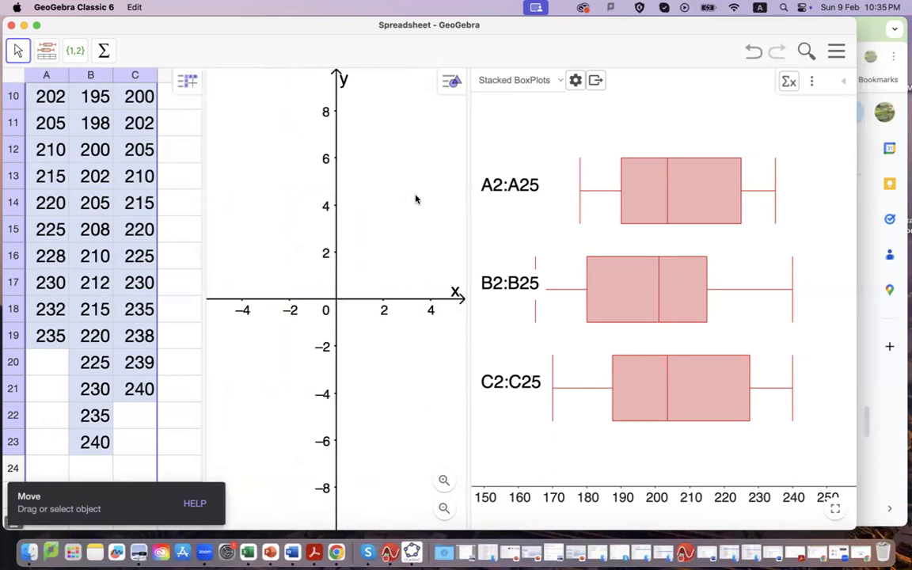
drag(468, 189, 288, 196)
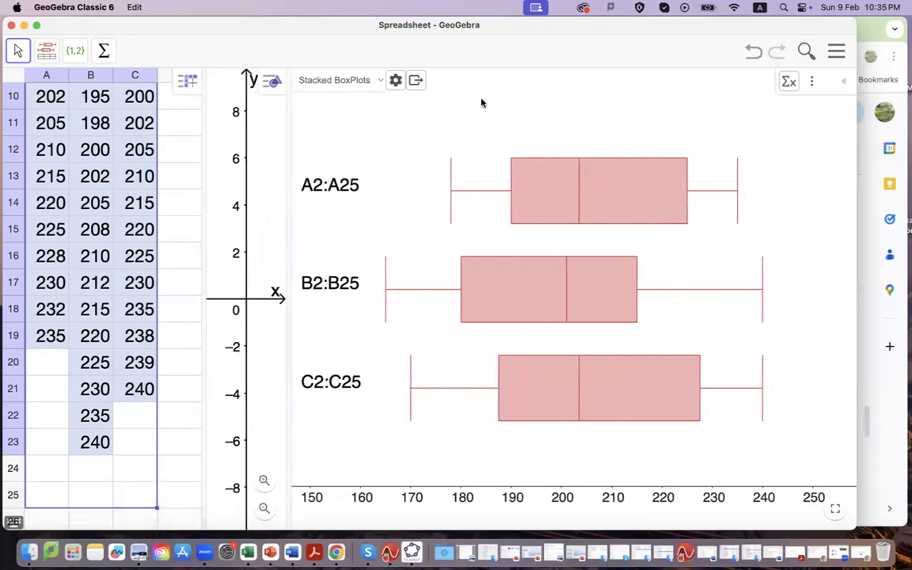
Turn on the grid for the stacked box plots in the graph settings and restore the full-width plot view.
click(395, 79)
click(416, 80)
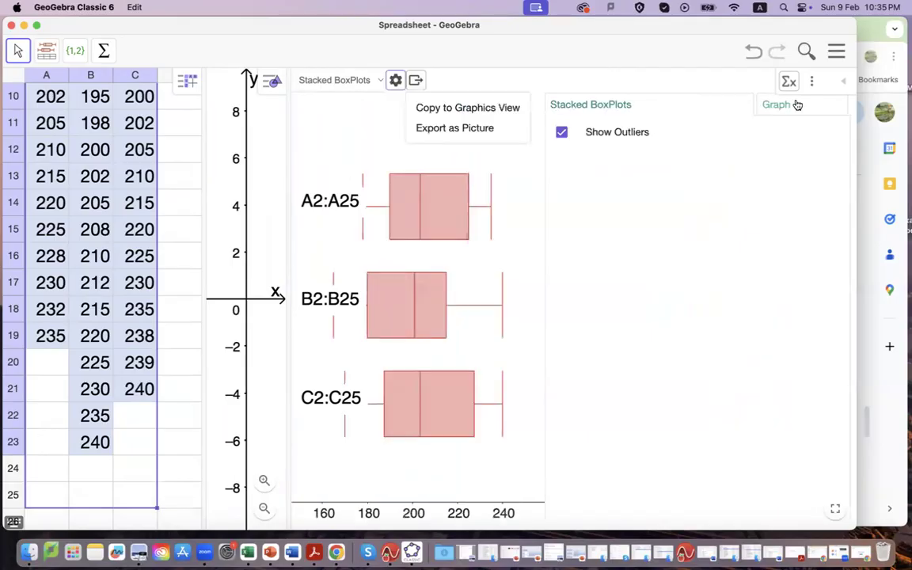
click(796, 105)
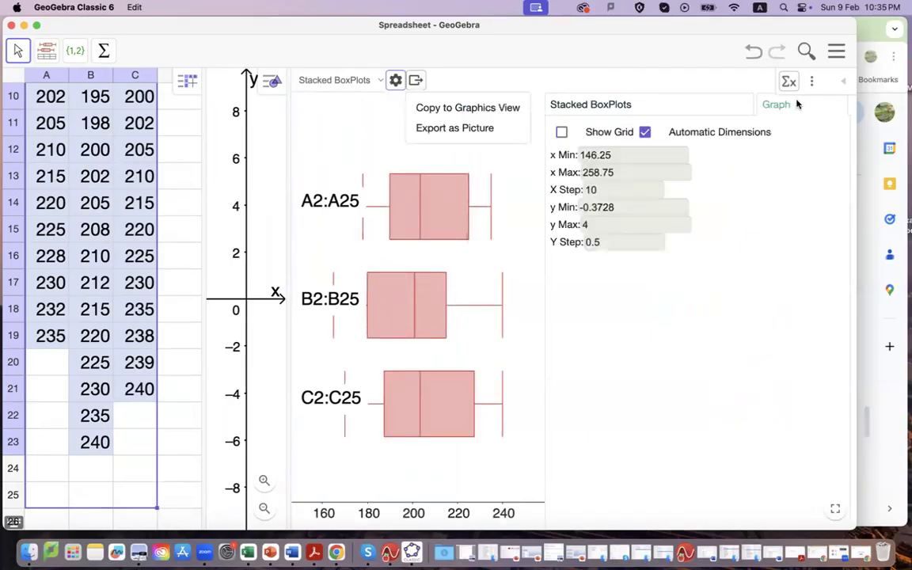
click(645, 133)
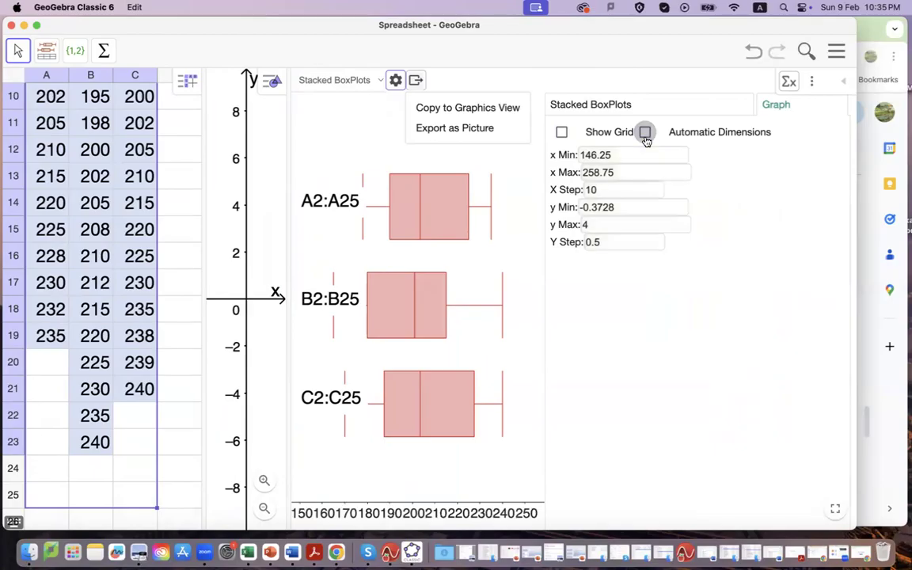
click(645, 133)
click(563, 134)
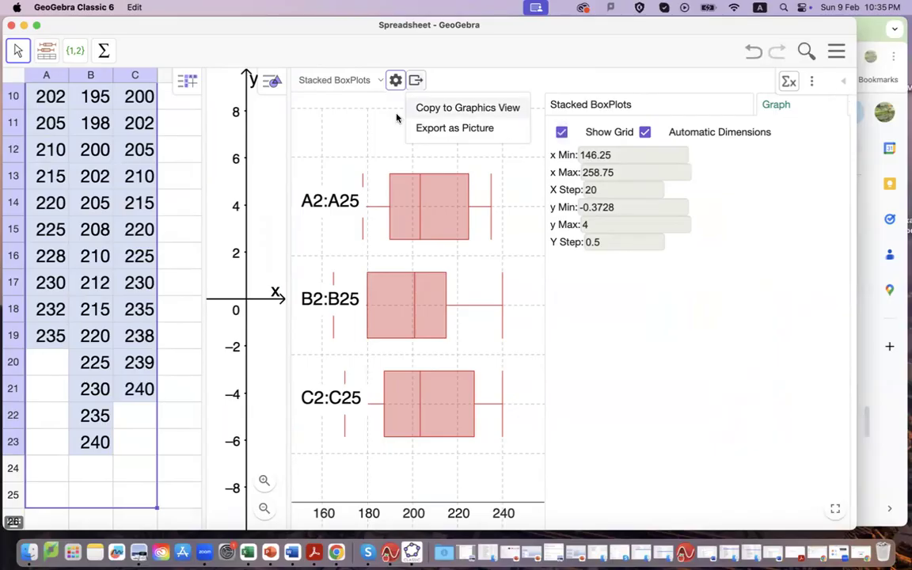
click(396, 83)
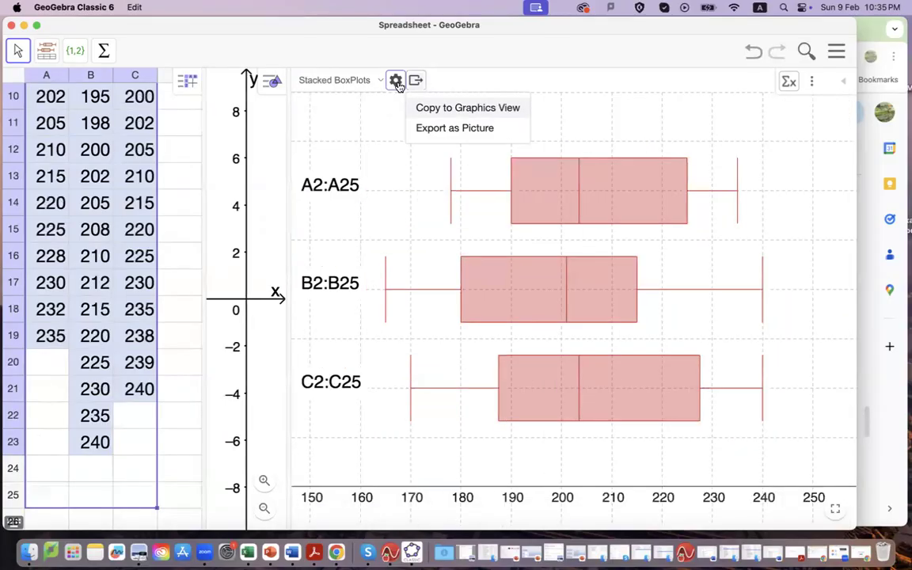
click(397, 84)
click(397, 83)
click(548, 126)
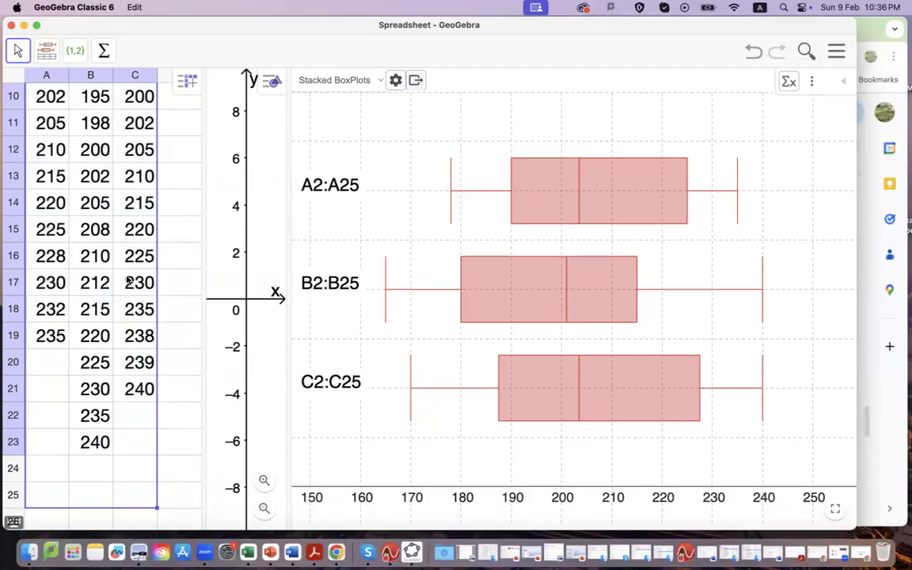
Review the three classes' scores in the spreadsheet, going back to the first Class A entry in A2.
click(171, 247)
scroll(155, 210, up, 5)
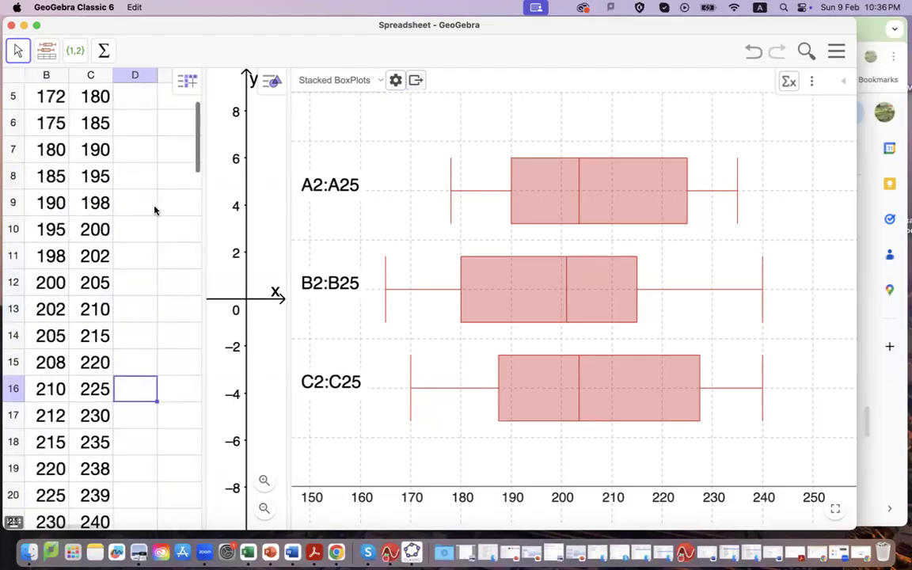
click(101, 131)
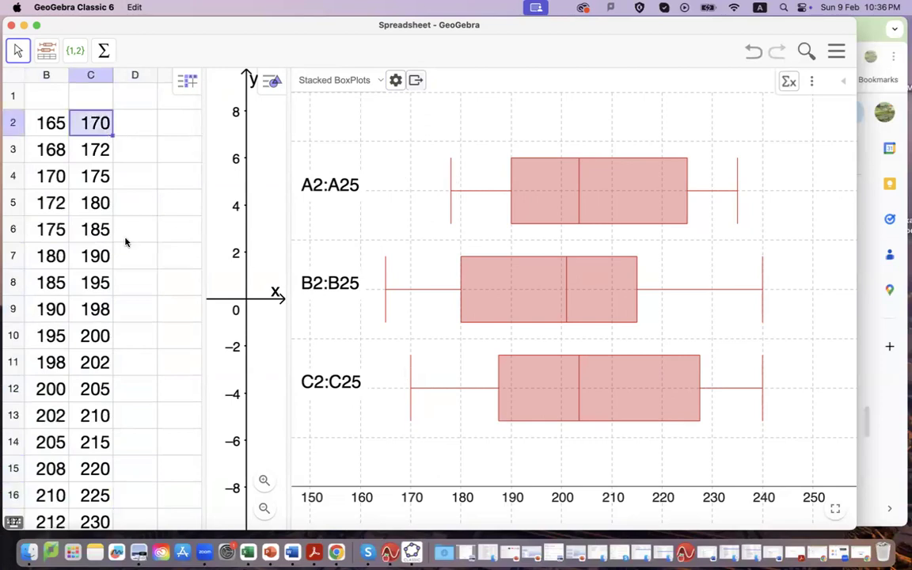
click(85, 174)
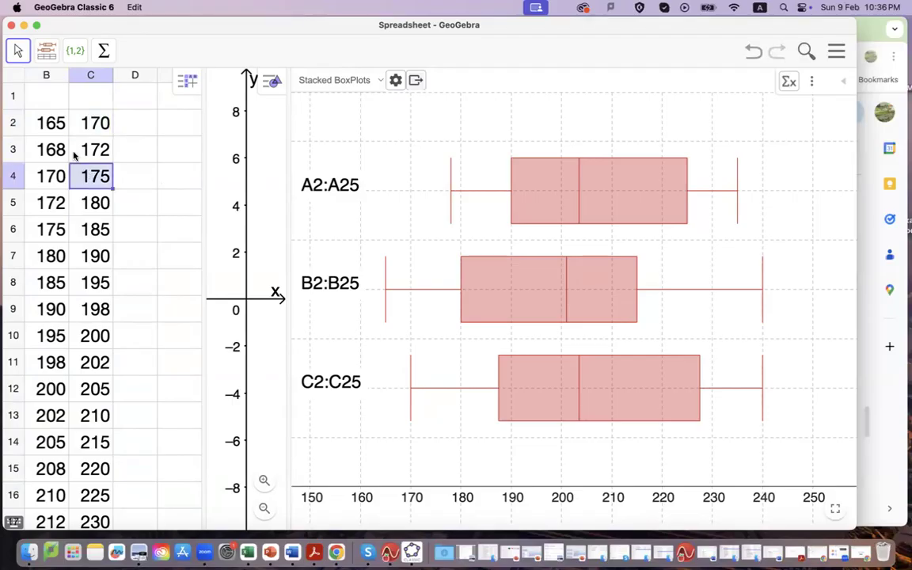
click(57, 124)
key(Left)
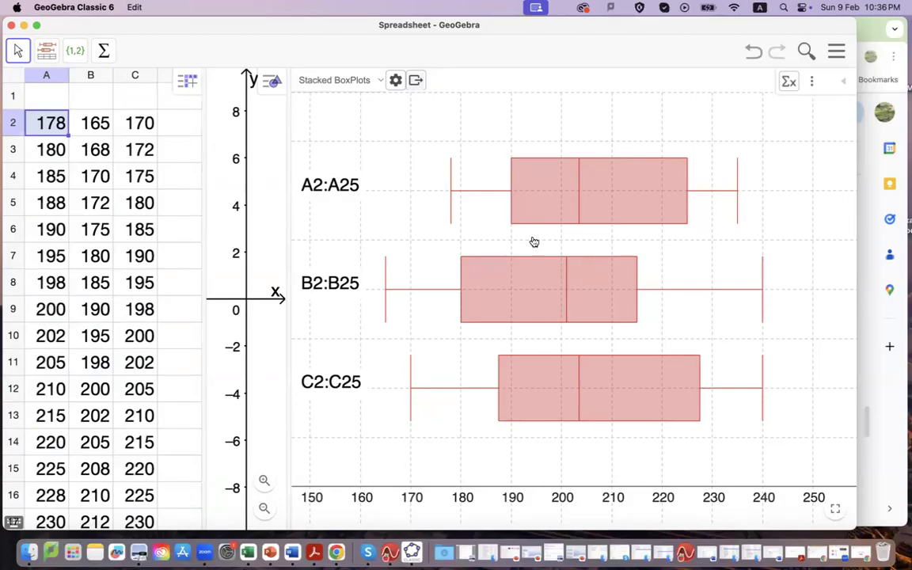
Turn off automatic dimensions for the stacked box plots and set the X step to 5.
click(395, 80)
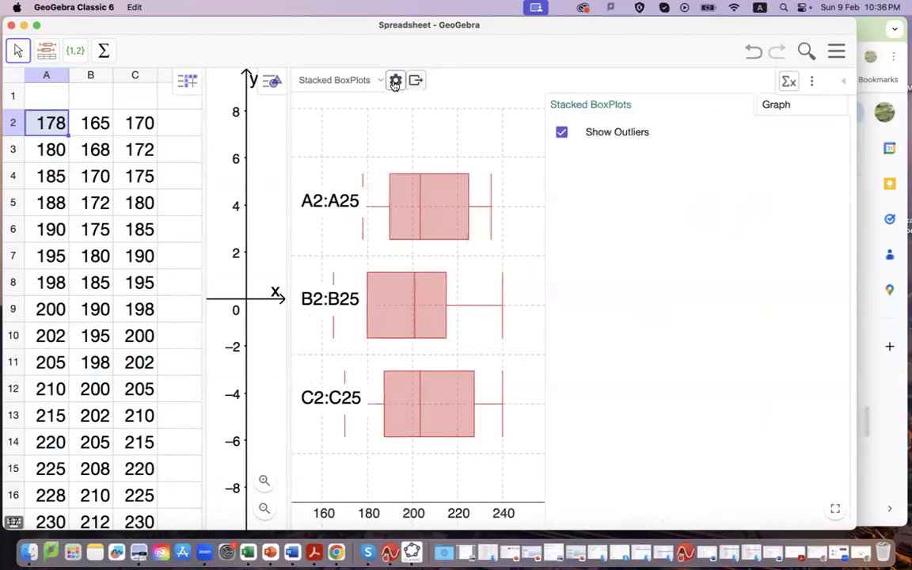
click(415, 80)
click(788, 104)
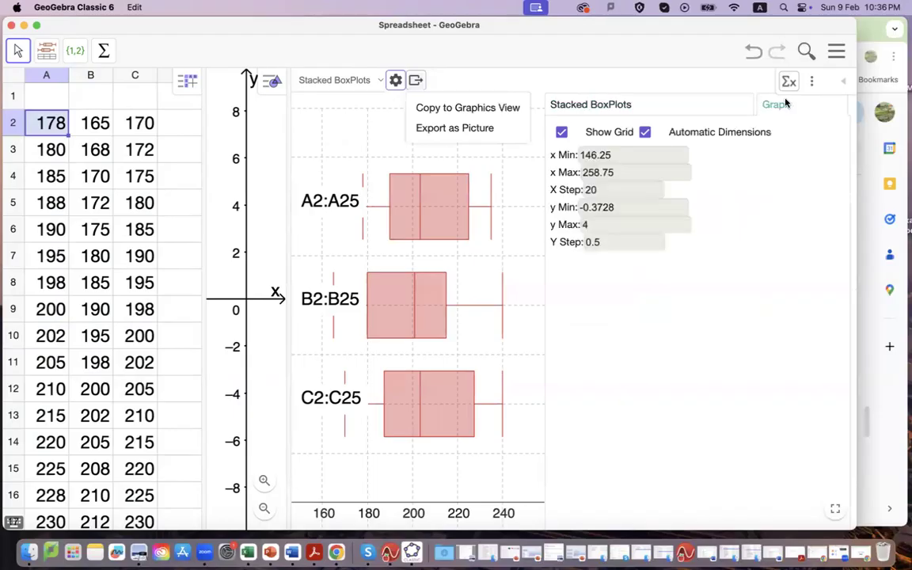
double_click(600, 190)
text(10)
click(646, 133)
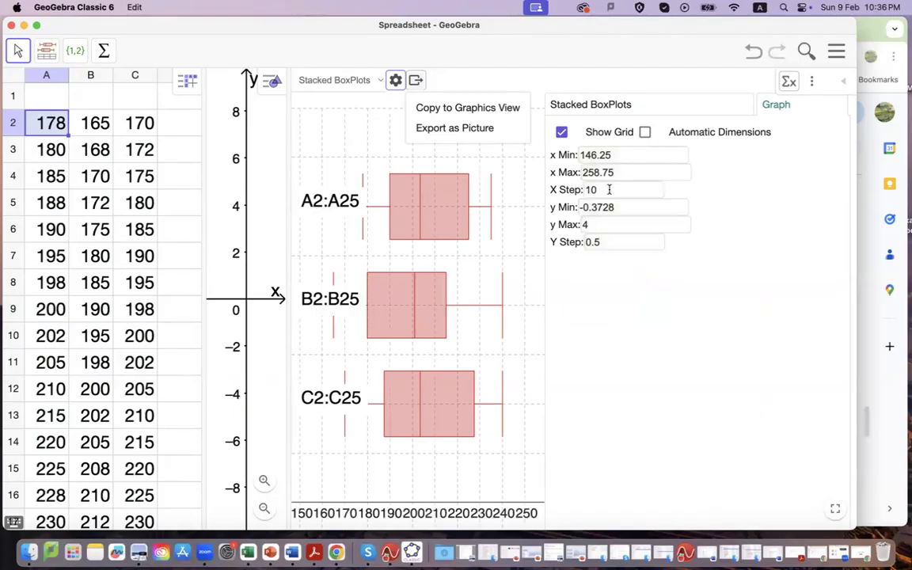
click(609, 189)
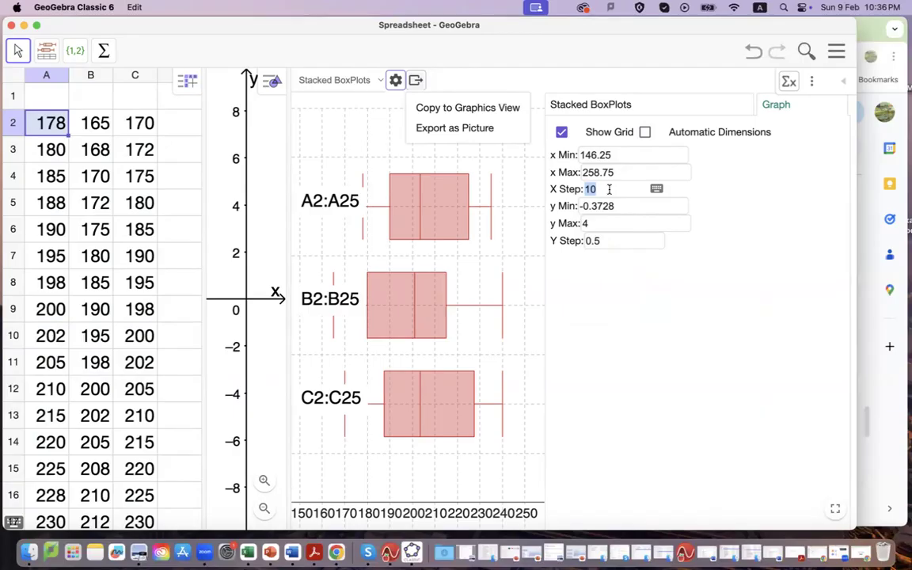
key(BackSpace)
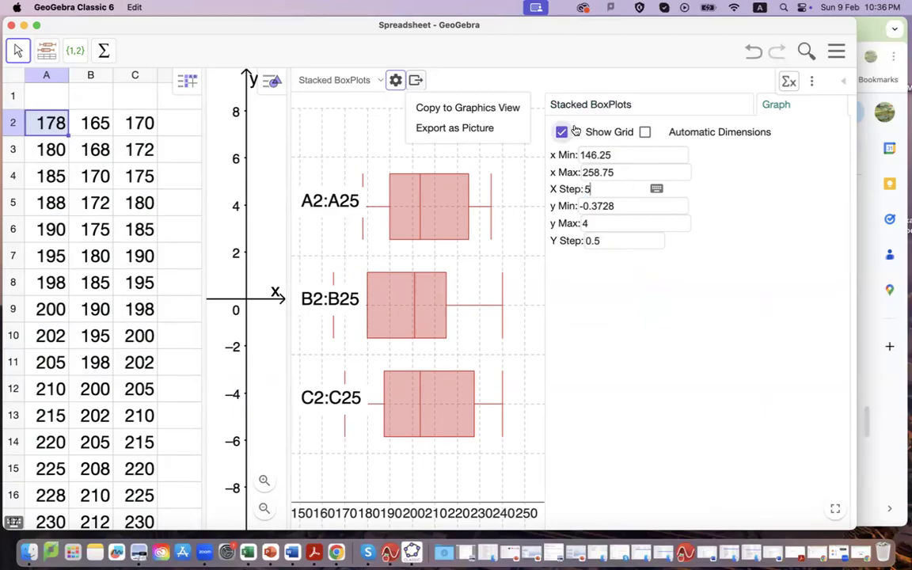
click(354, 143)
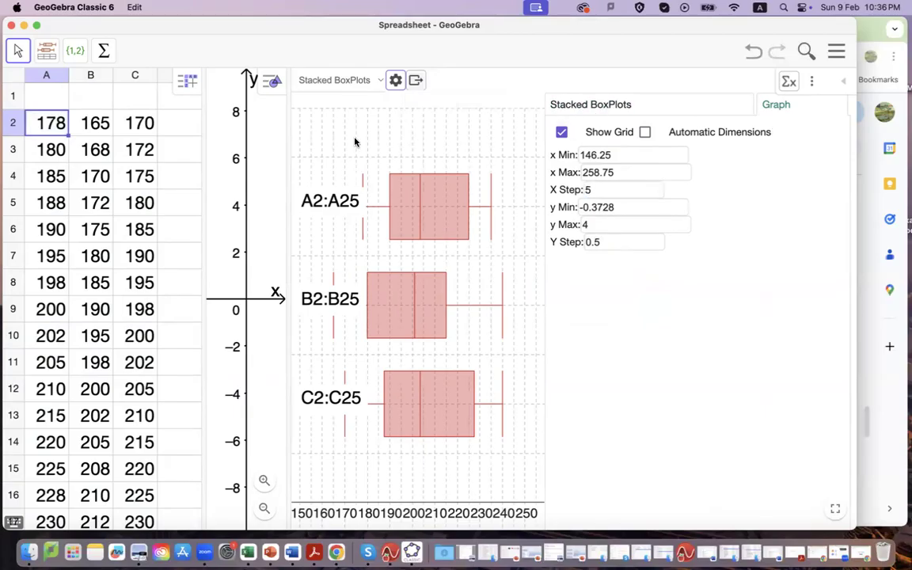
click(397, 82)
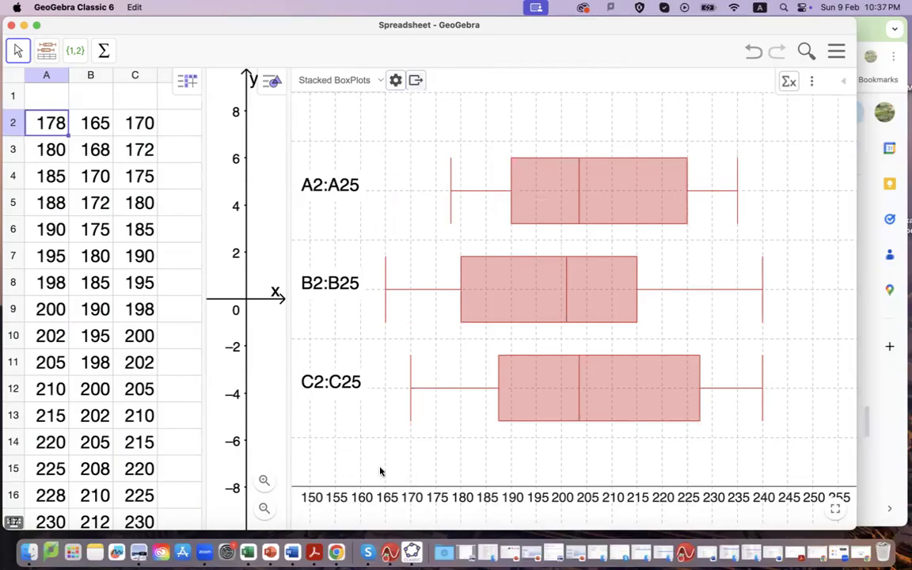
Reset the box plots' automatic dimensions, turn them off again and set the X step to 10.
click(396, 81)
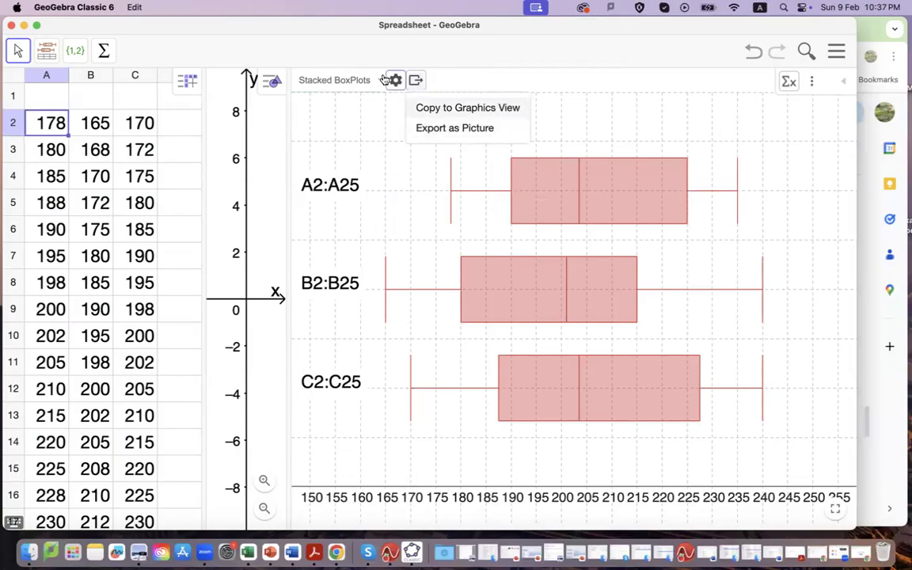
click(396, 80)
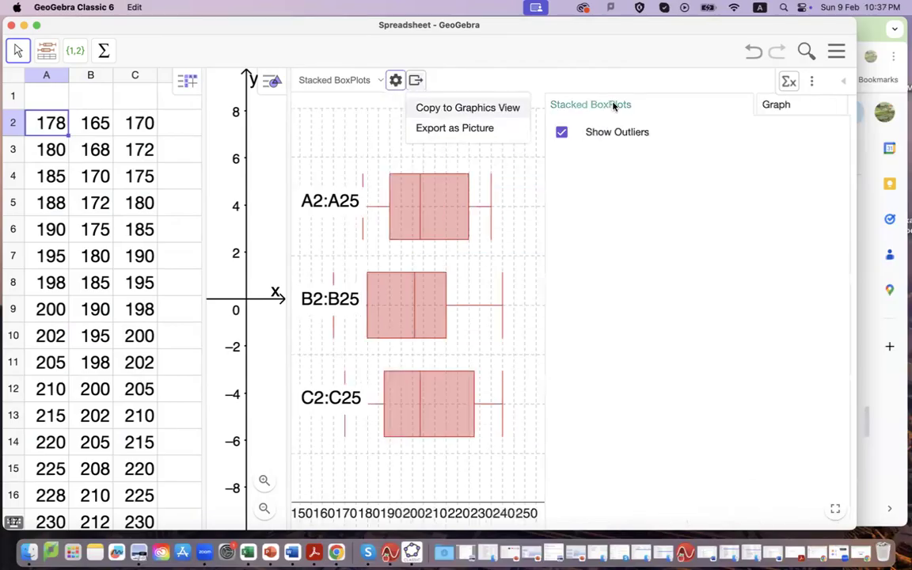
click(778, 107)
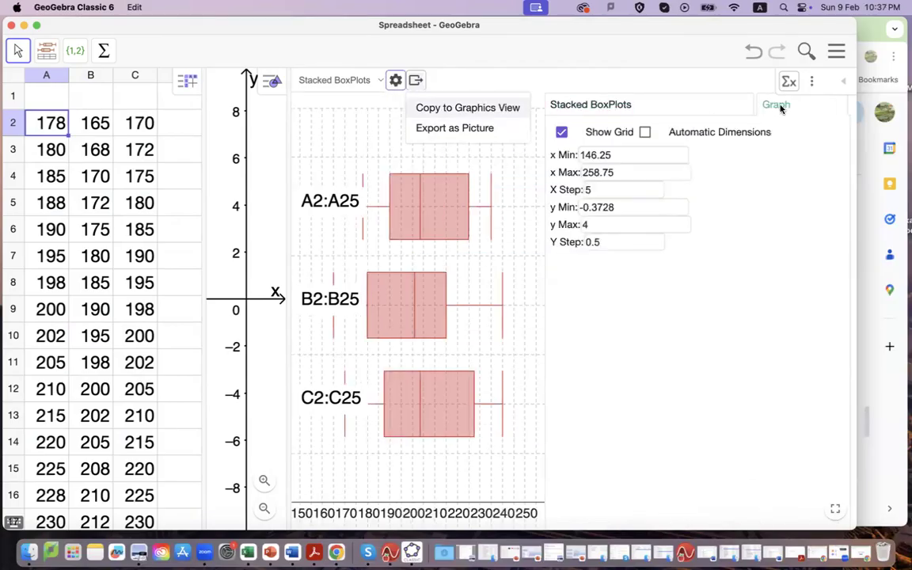
click(645, 132)
click(645, 132)
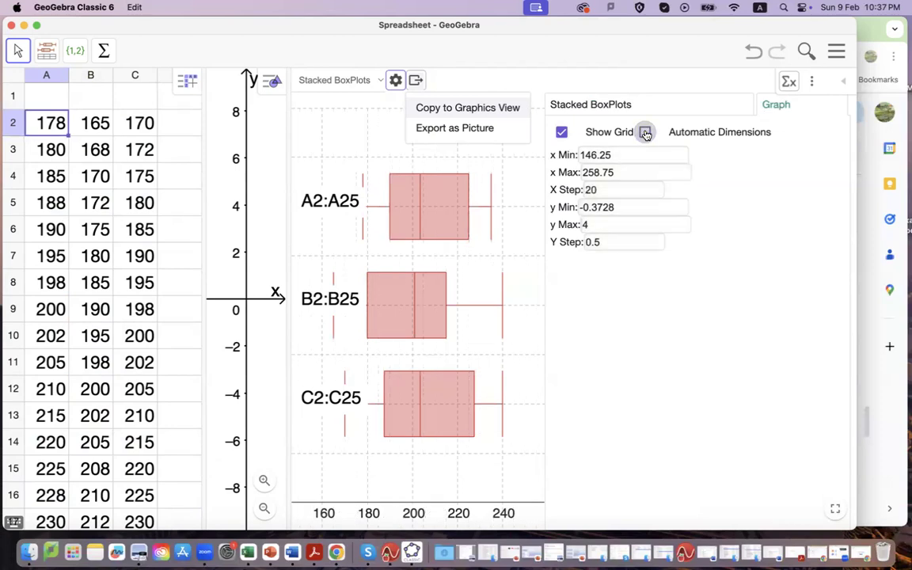
click(602, 190)
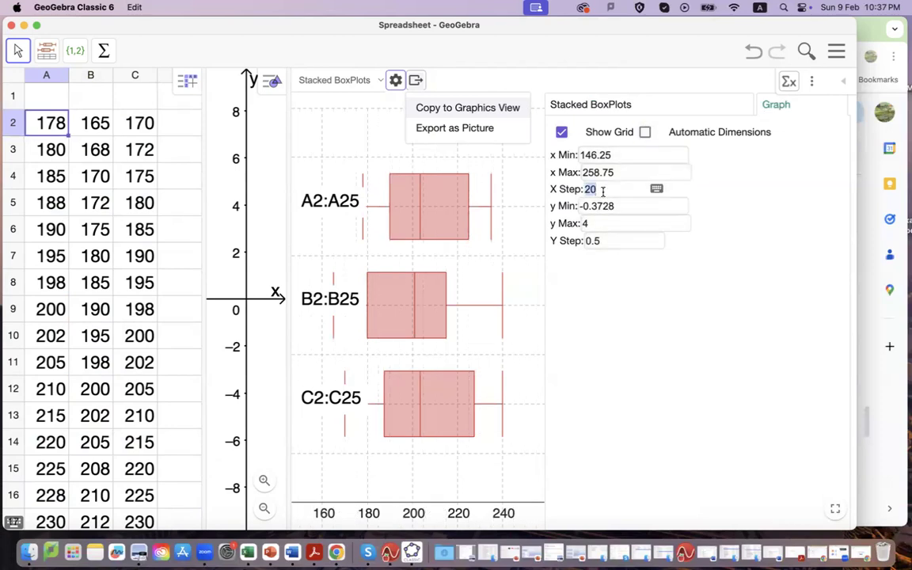
text(1)
click(522, 253)
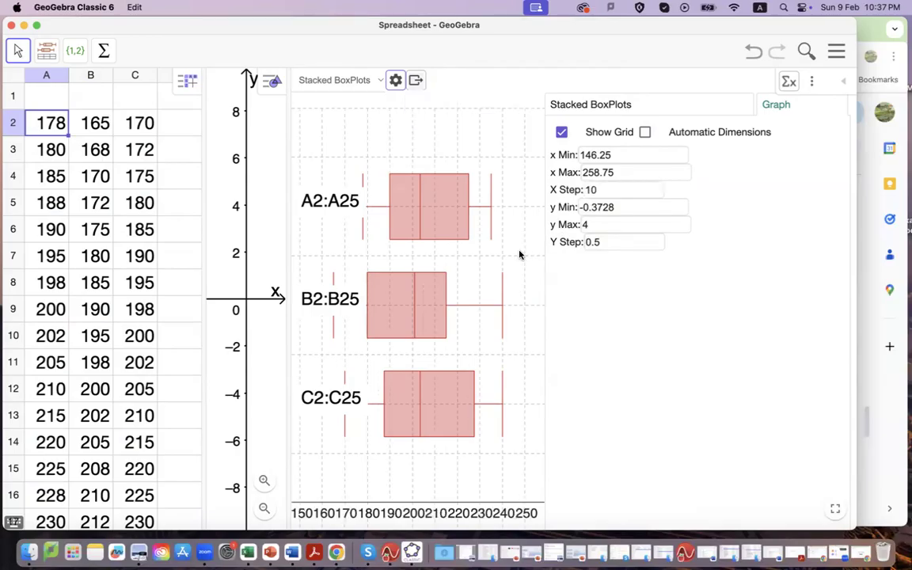
click(396, 83)
Capture a screenshot of the three stacked box plots including their range labels and score axis.
click(416, 80)
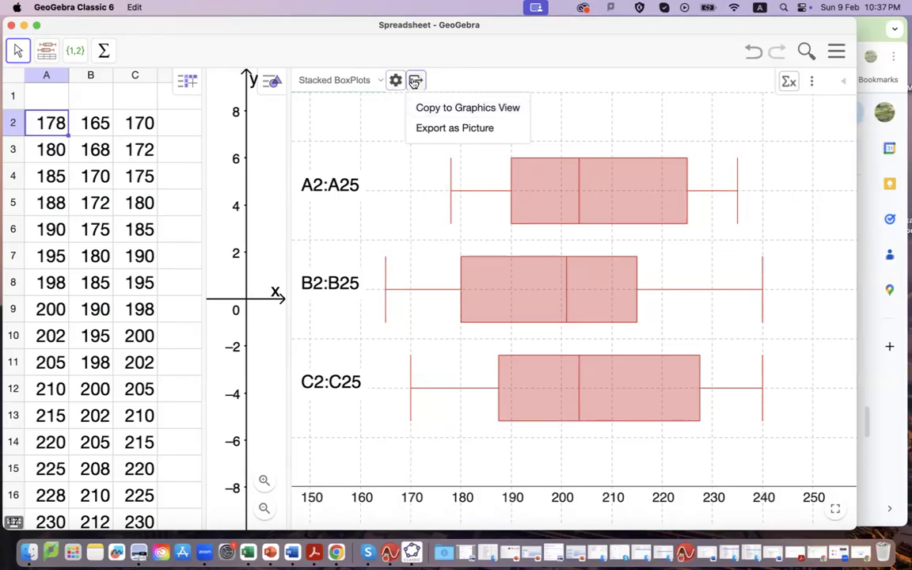
click(578, 109)
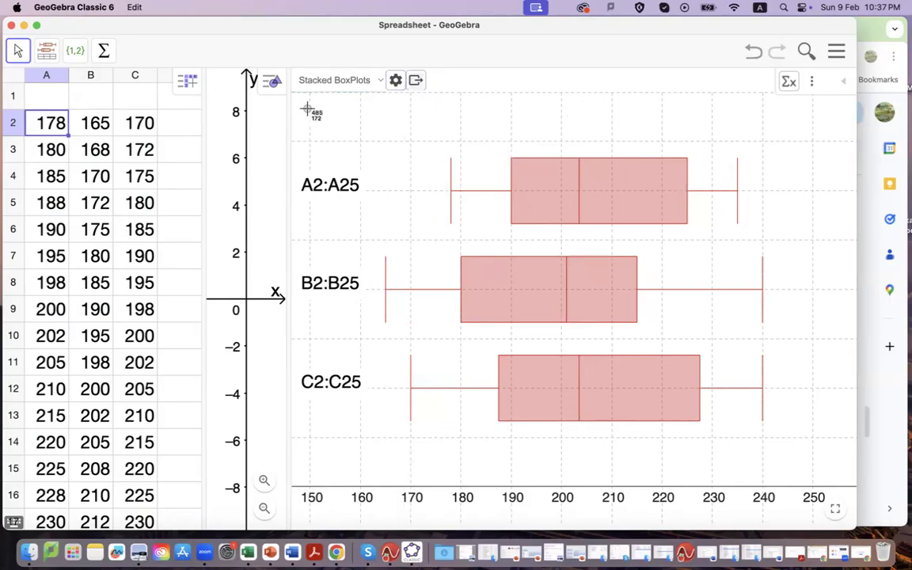
drag(291, 110, 786, 452)
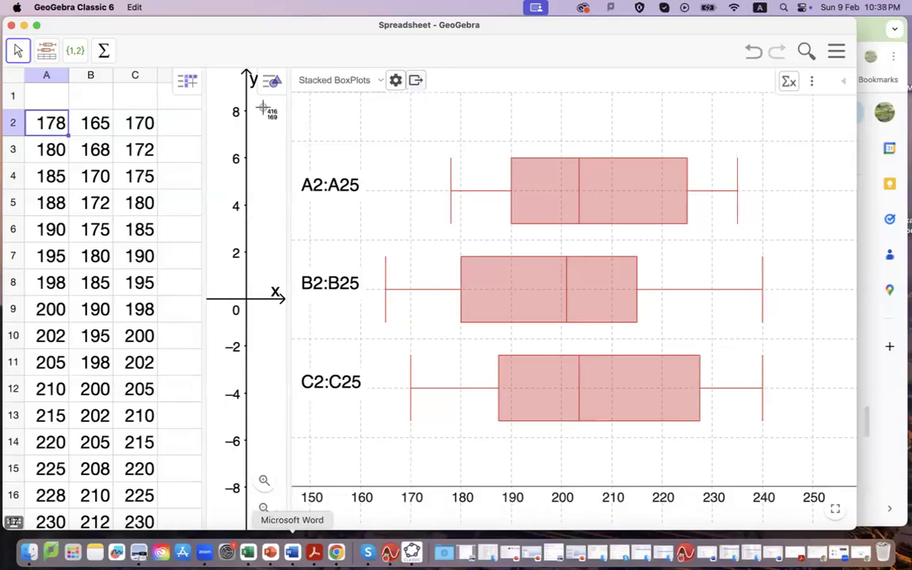
drag(263, 105, 833, 507)
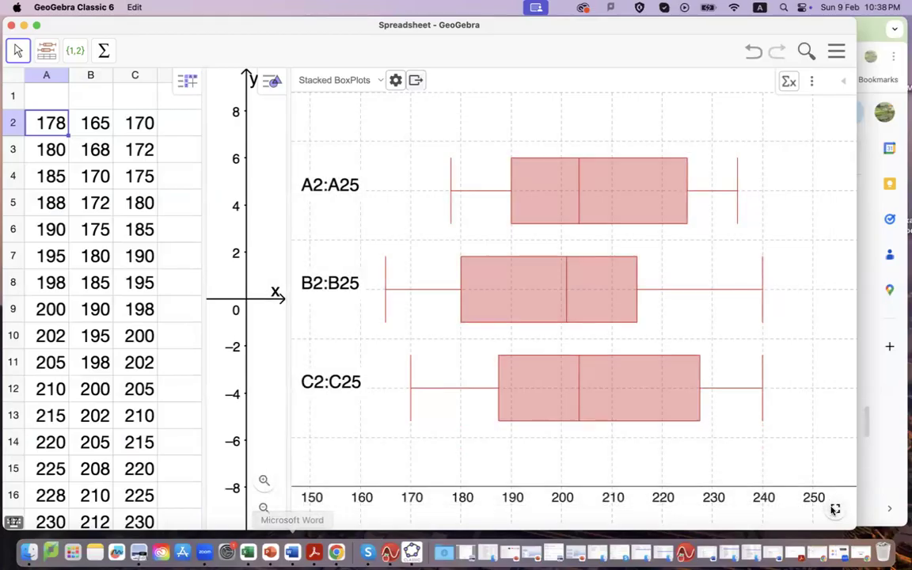
Switch to the Google Docs data document, insert the box plot screenshot above Scenario-4 and shrink it to about 4 inches wide.
click(883, 375)
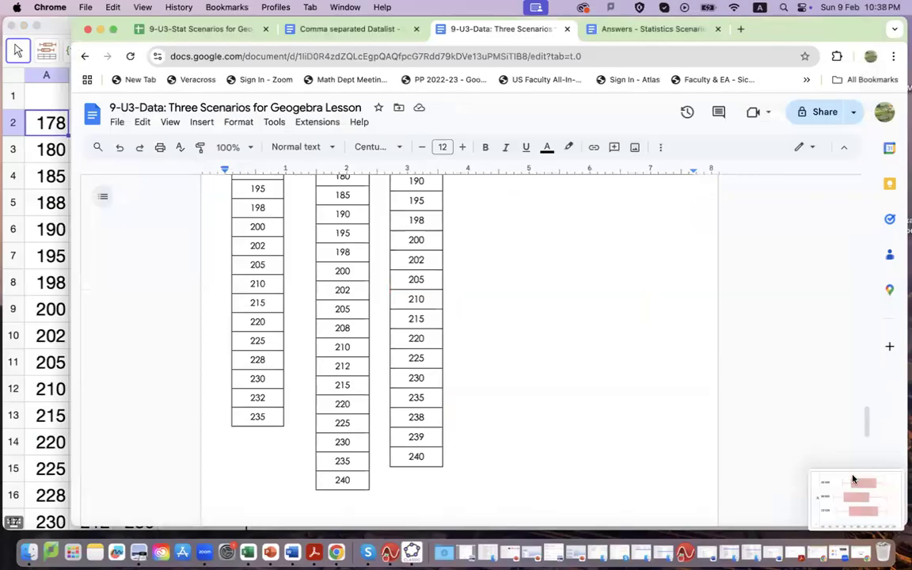
scroll(515, 377, down, 5)
click(522, 288)
drag(833, 488, 409, 294)
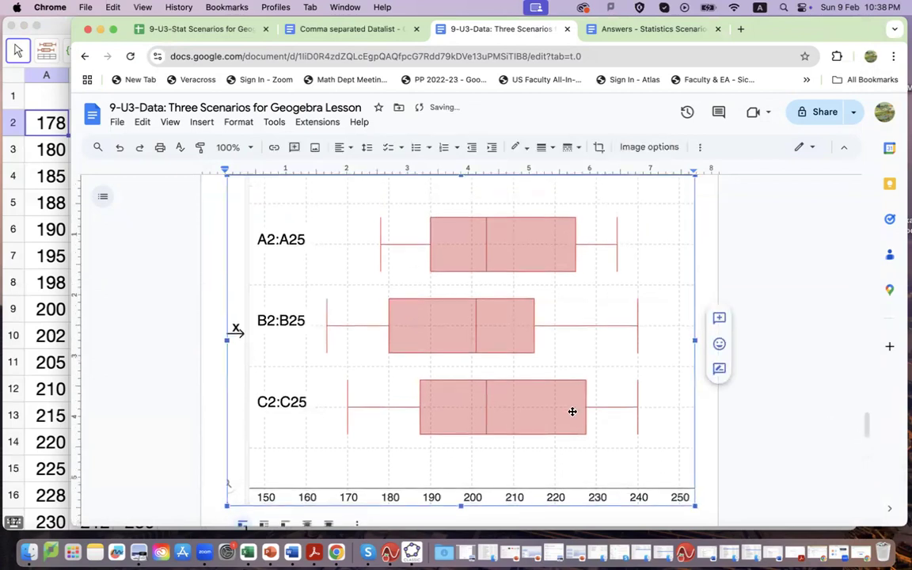
drag(694, 508, 478, 351)
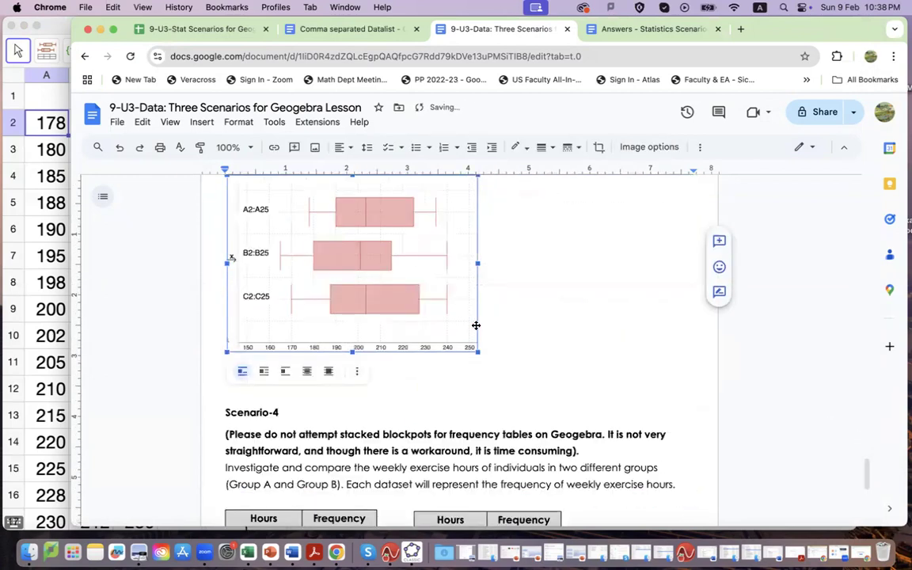
click(539, 327)
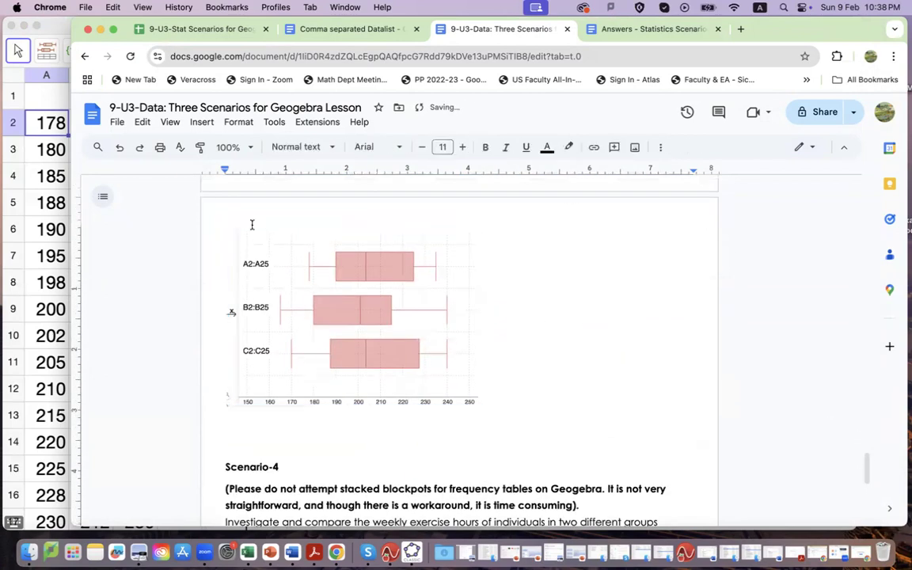
Switch to GeoGebra and show the statistics table for the three classes beneath the stacked box plots.
click(34, 174)
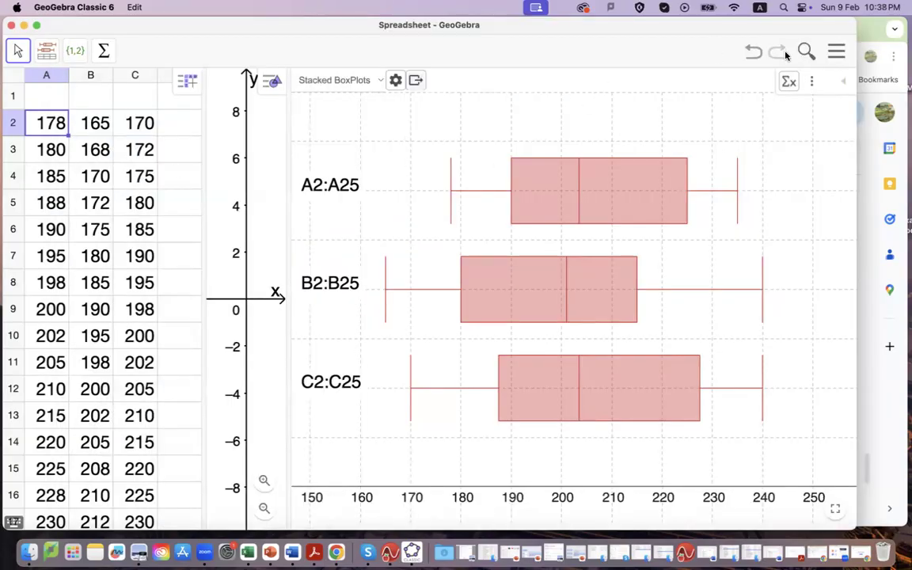
click(787, 82)
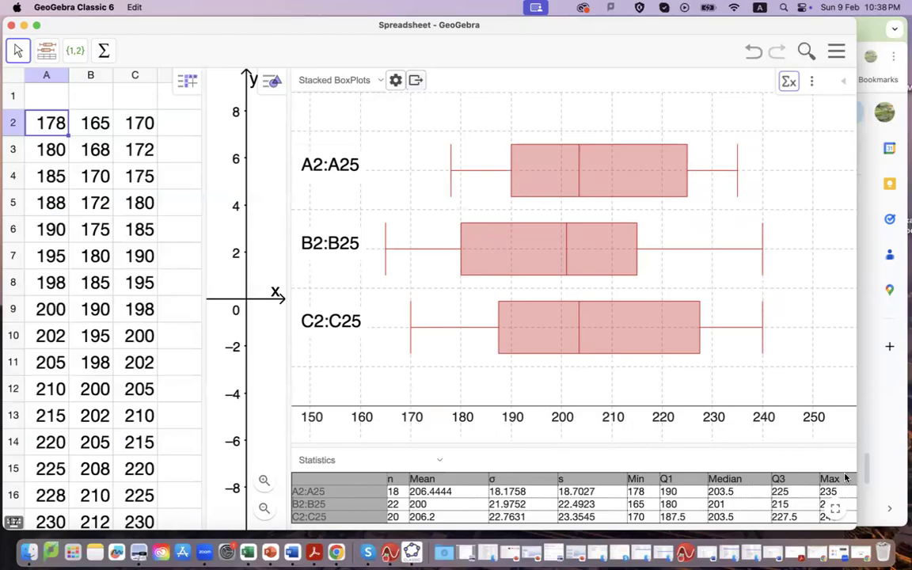
mouse_move(856, 526)
mouse_down()
mouse_move(869, 535)
mouse_move(854, 520)
mouse_up()
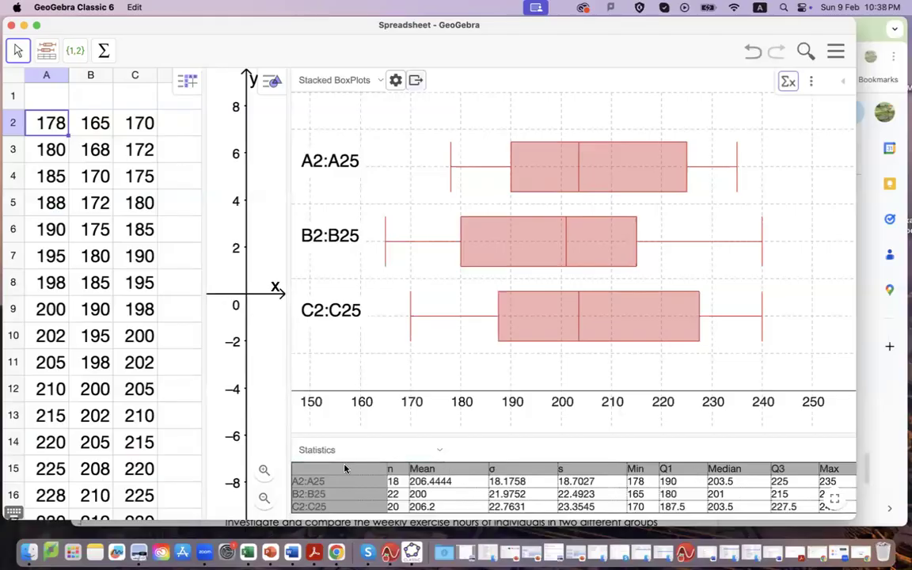
click(435, 450)
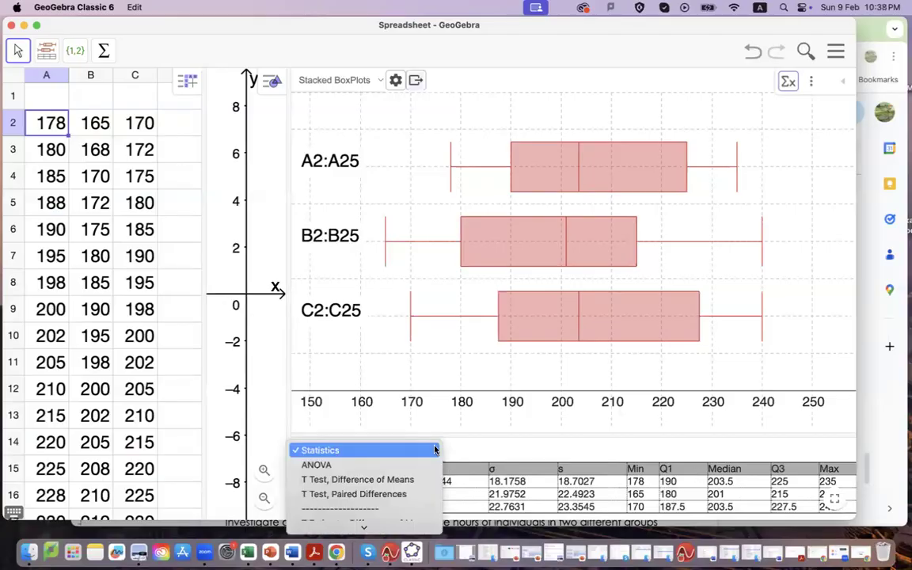
scroll(400, 488, down, 1)
click(380, 437)
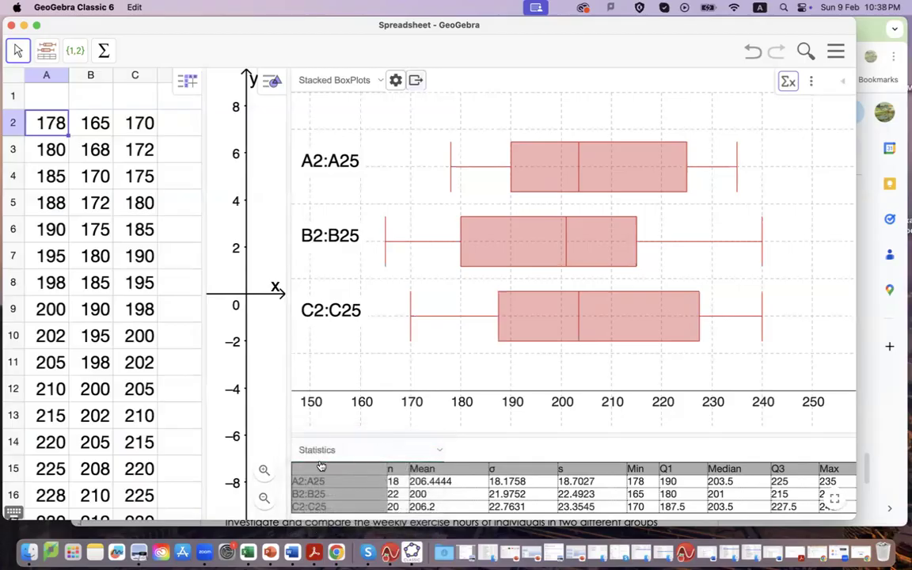
key(super+minus)
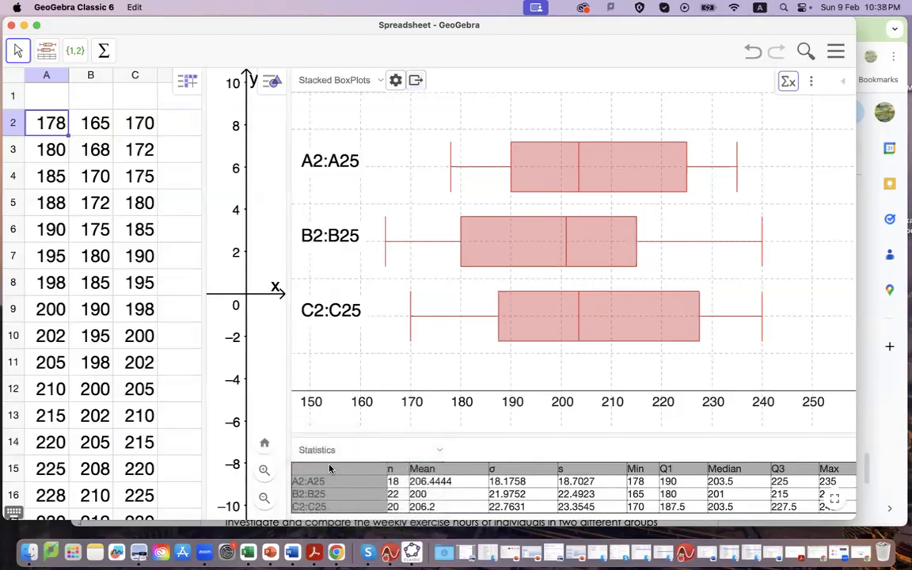
key(super+minus)
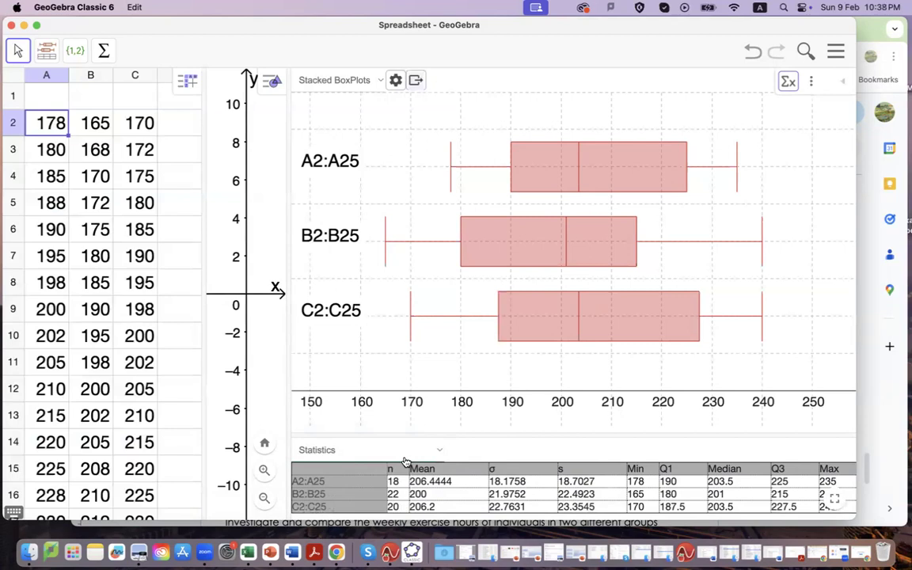
key(super+shift+4)
key(Escape)
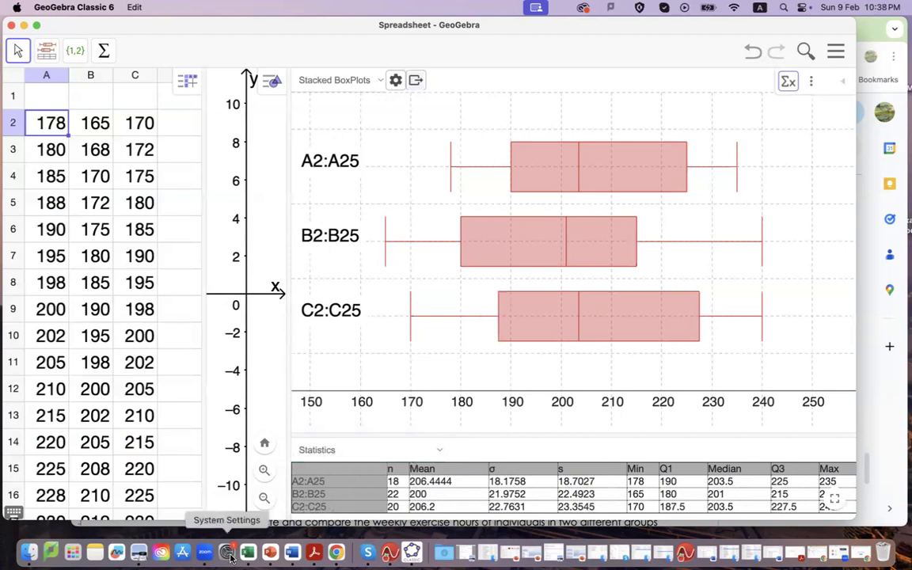
drag(177, 395, 173, 249)
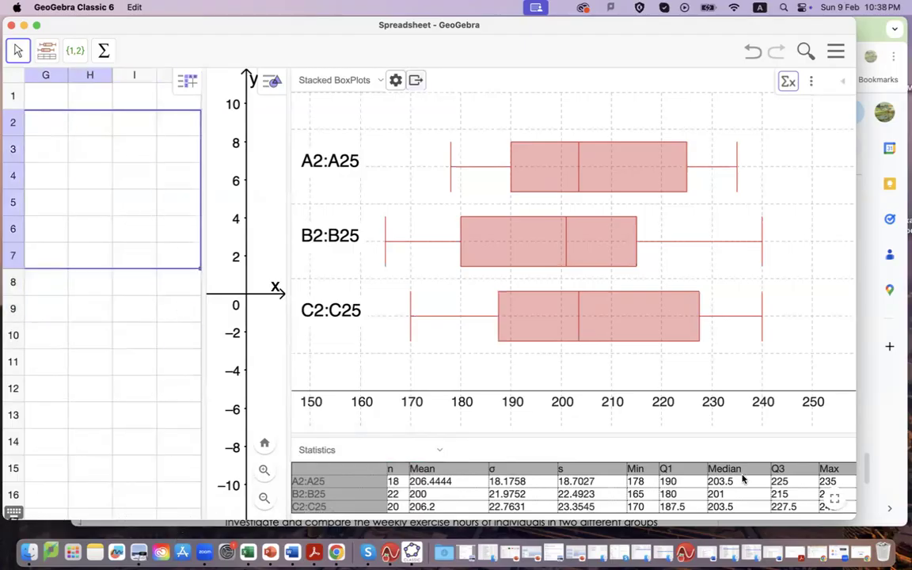
Widen and reposition the GeoGebra window and narrow the spreadsheet view so the statistics table fits across its full width.
drag(856, 518, 905, 519)
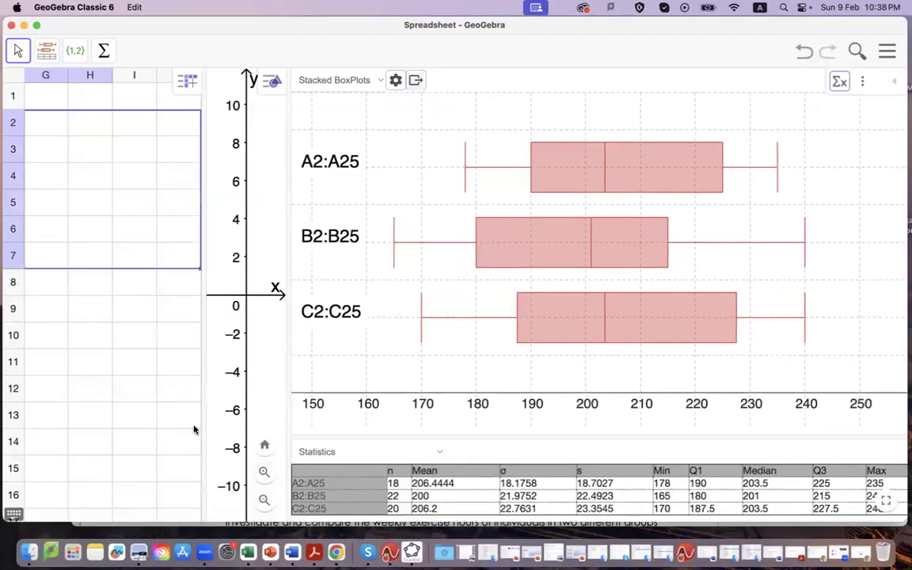
drag(197, 428, 113, 423)
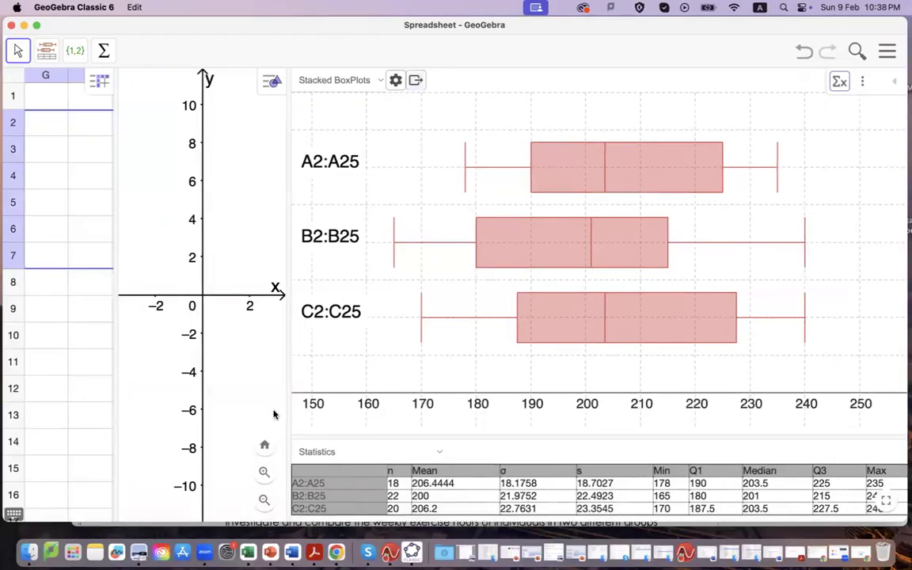
mouse_move(289, 412)
mouse_down()
mouse_move(183, 411)
mouse_move(282, 396)
mouse_up()
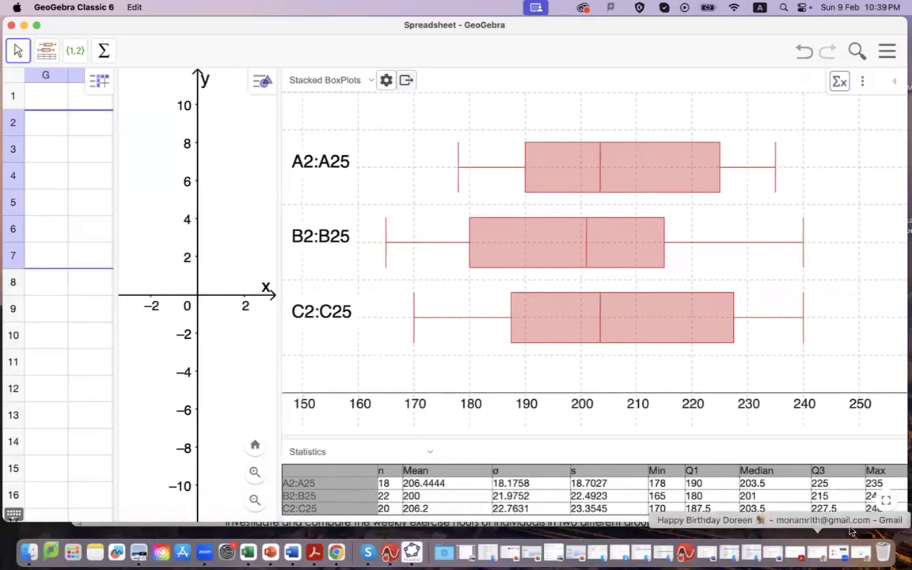
drag(901, 519, 902, 522)
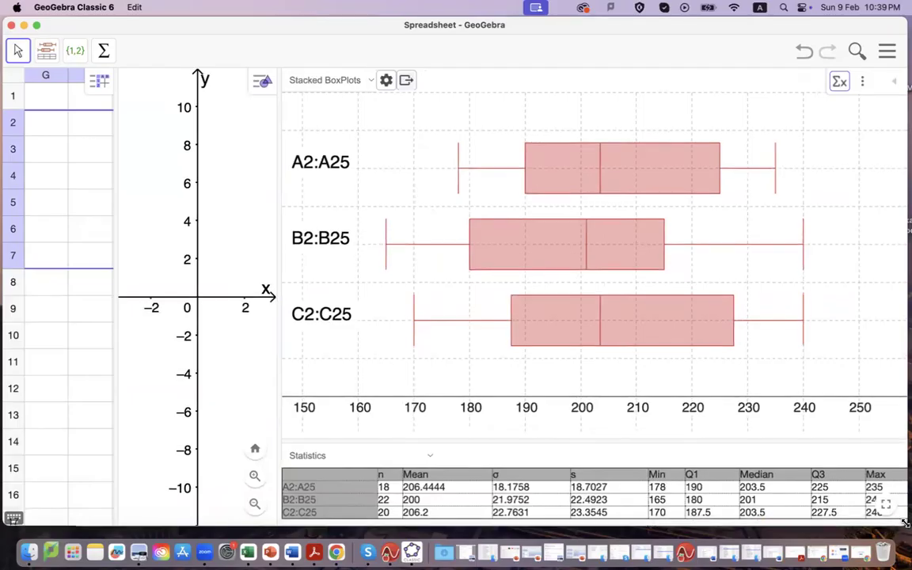
click(406, 80)
drag(556, 36, 466, 34)
drag(819, 515, 863, 518)
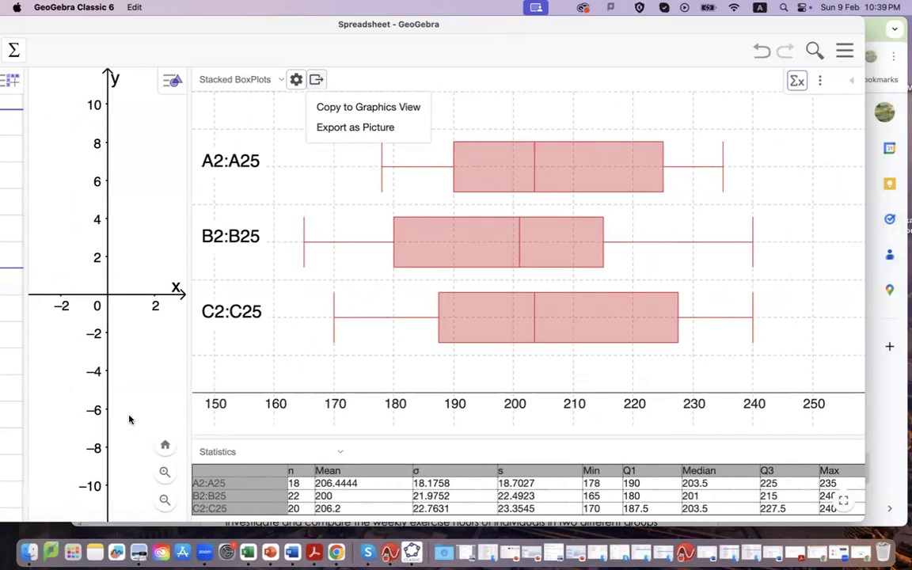
Capture a screenshot of the statistics table and insert it in the Google Docs data document between the box plots and Scenario-4.
key(super+shift+4)
drag(192, 440, 867, 520)
click(895, 467)
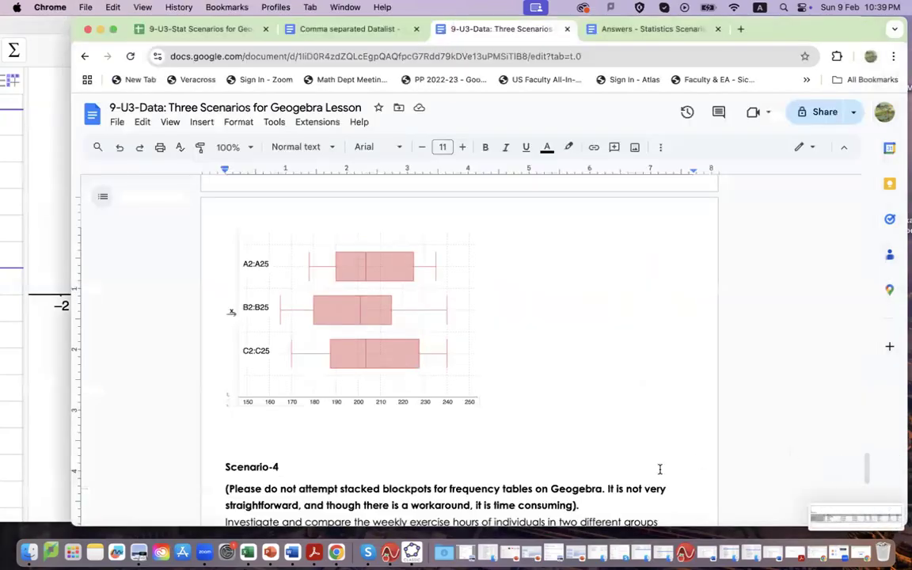
drag(855, 516, 356, 424)
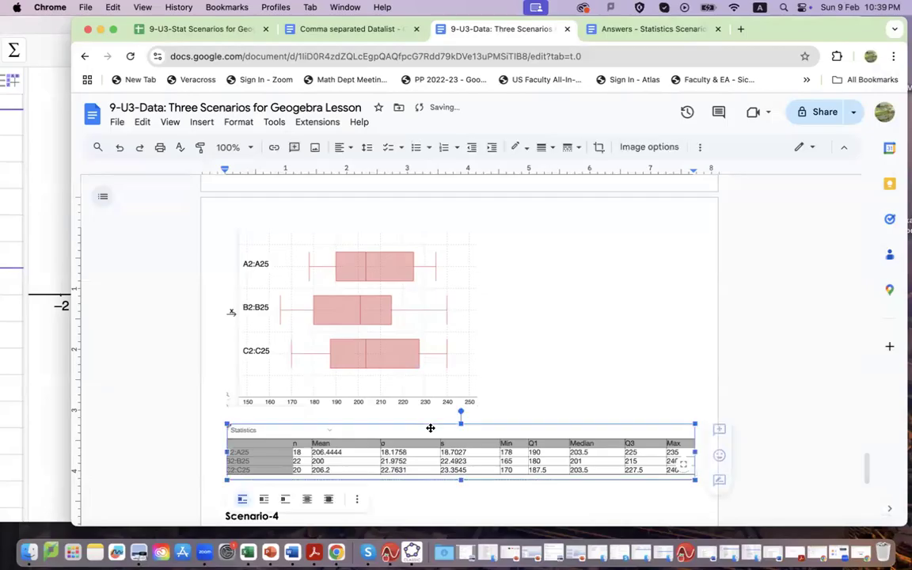